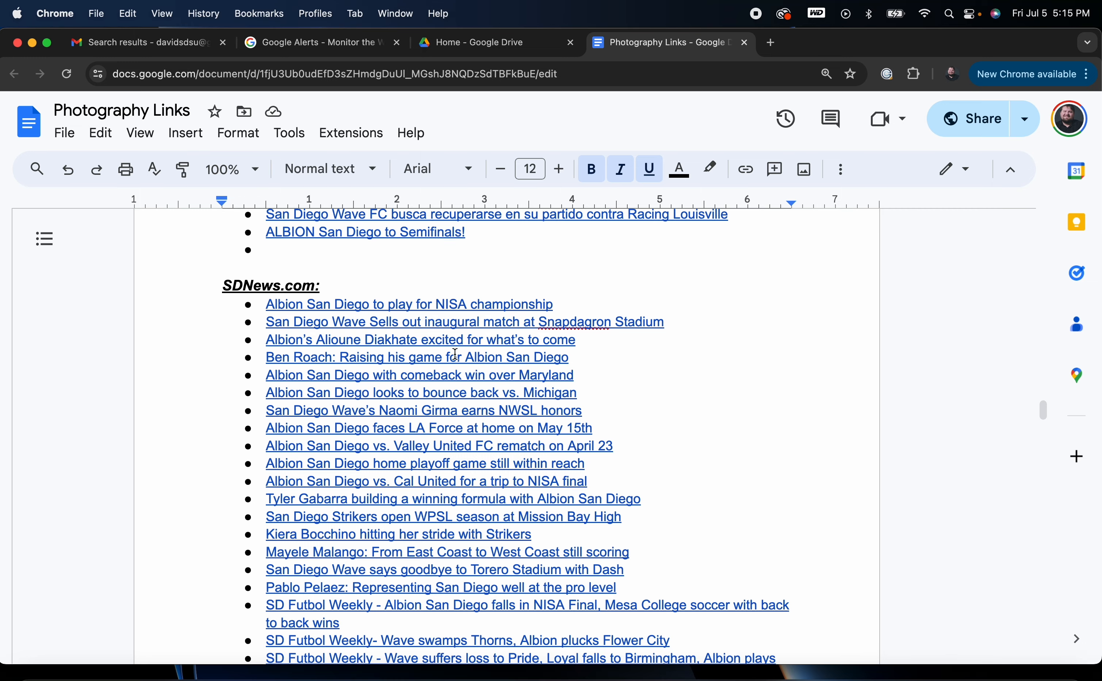
Step: Look through the publication sections and their article links in the Photography Links document
scroll(448, 378, up, 15)
scroll(448, 378, up, 20)
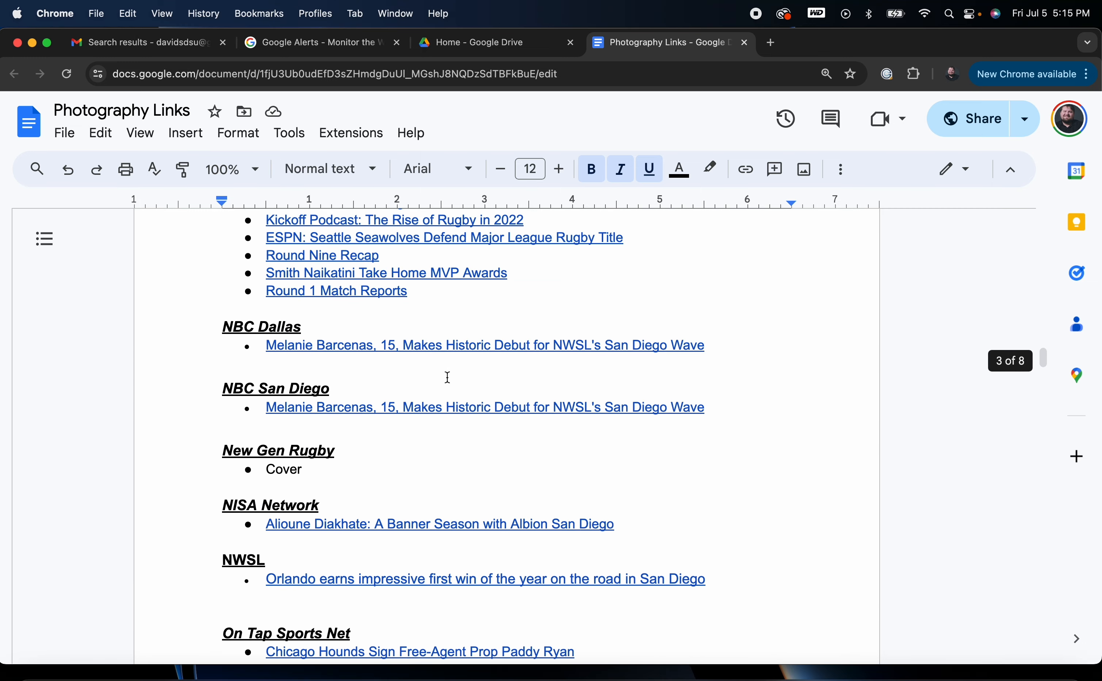
scroll(446, 377, up, 20)
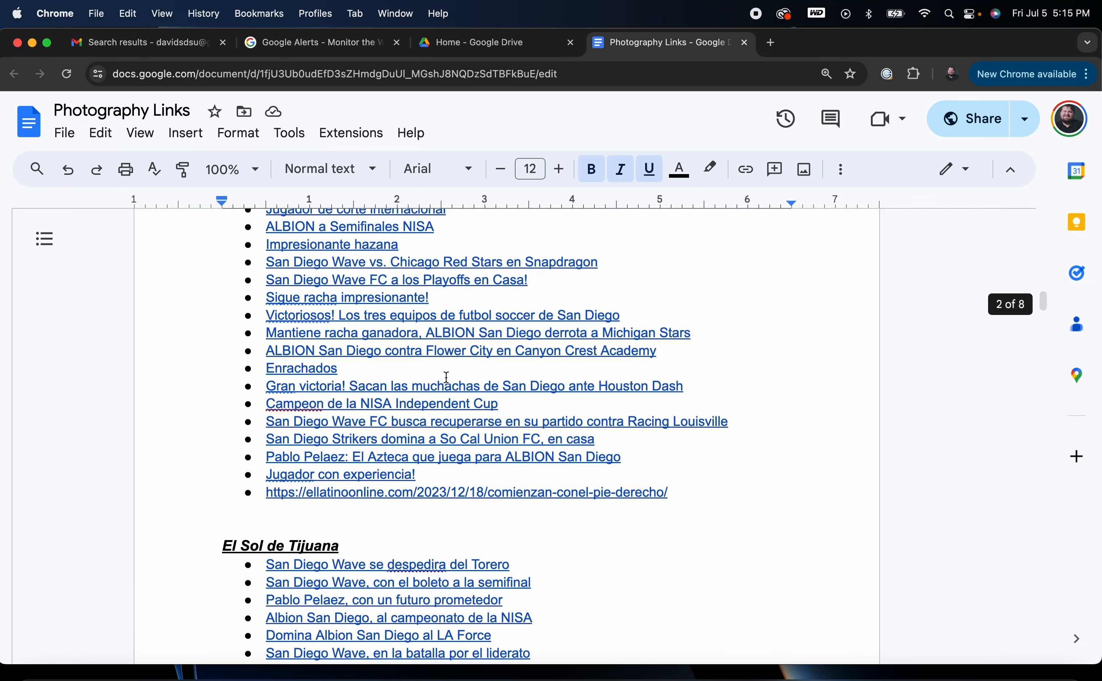
scroll(453, 370, down, 20)
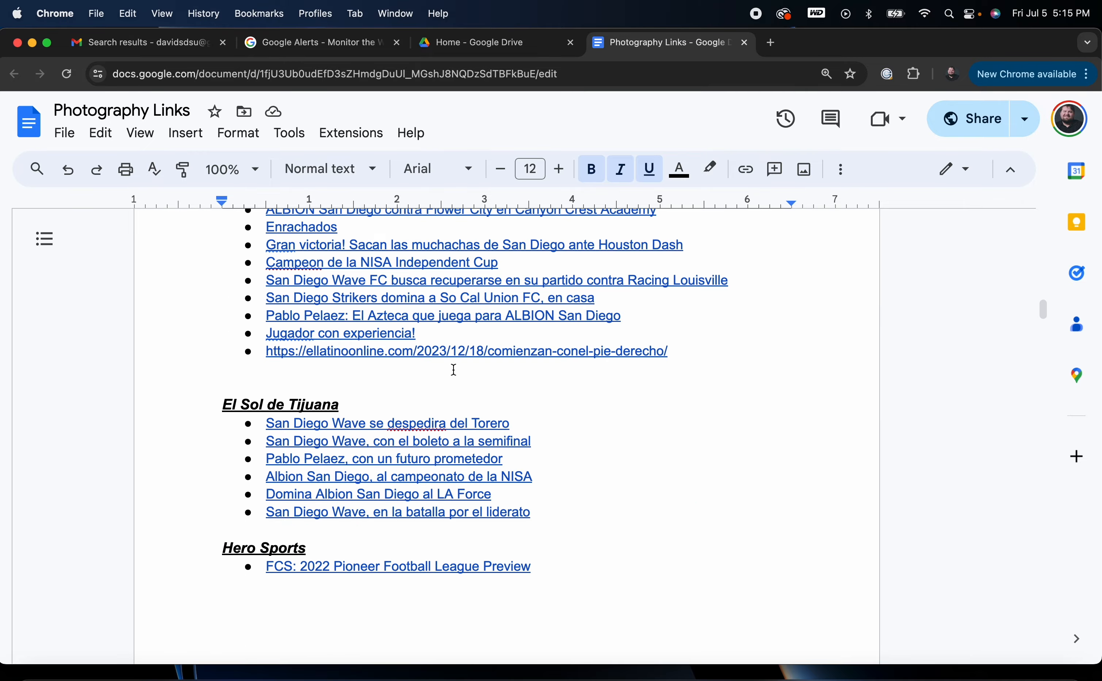
scroll(454, 370, down, 15)
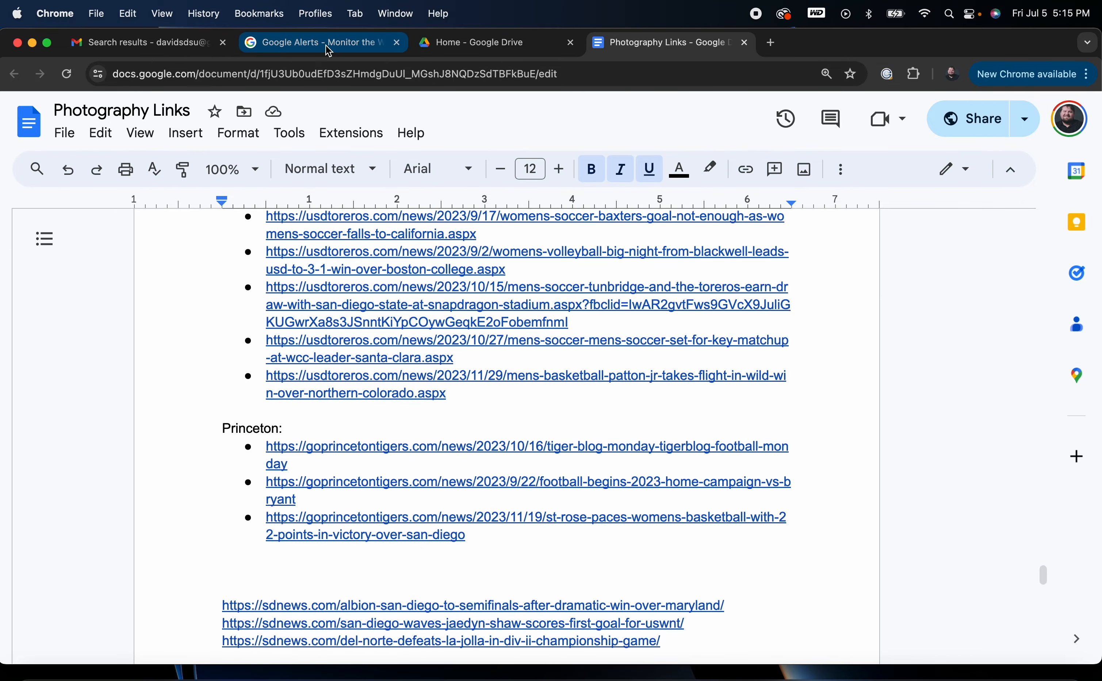
Step: From the newest Google Alerts digest in Gmail, open the SDNews article "Big weekend for San Diego women's soccer" and check its photo credit
click(191, 47)
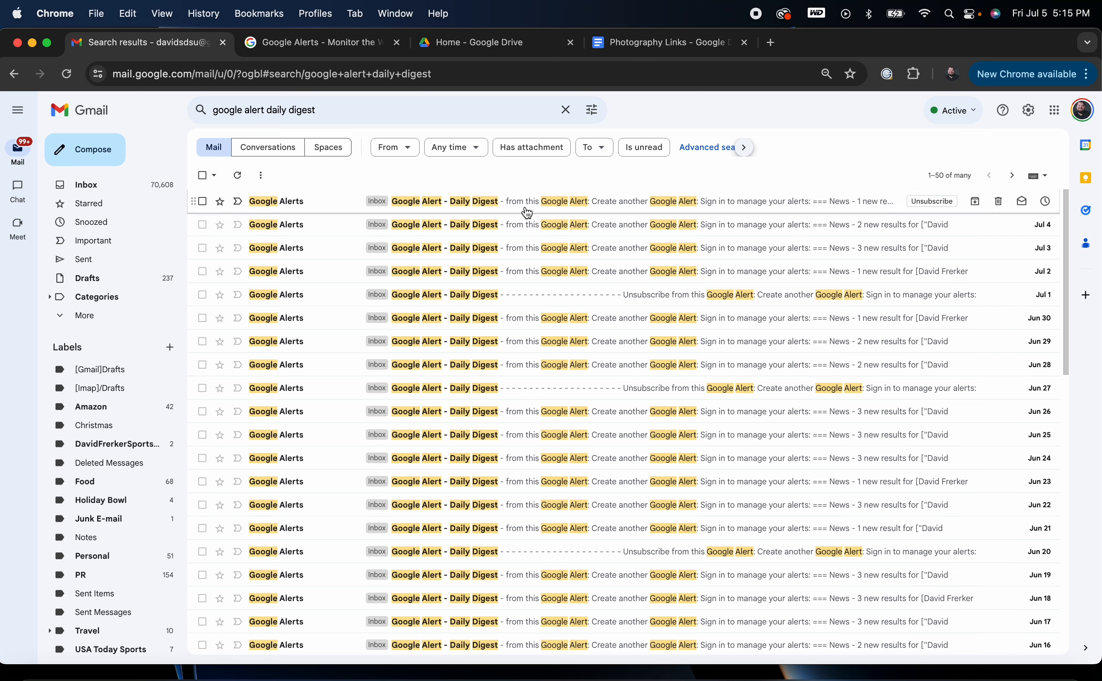
click(625, 199)
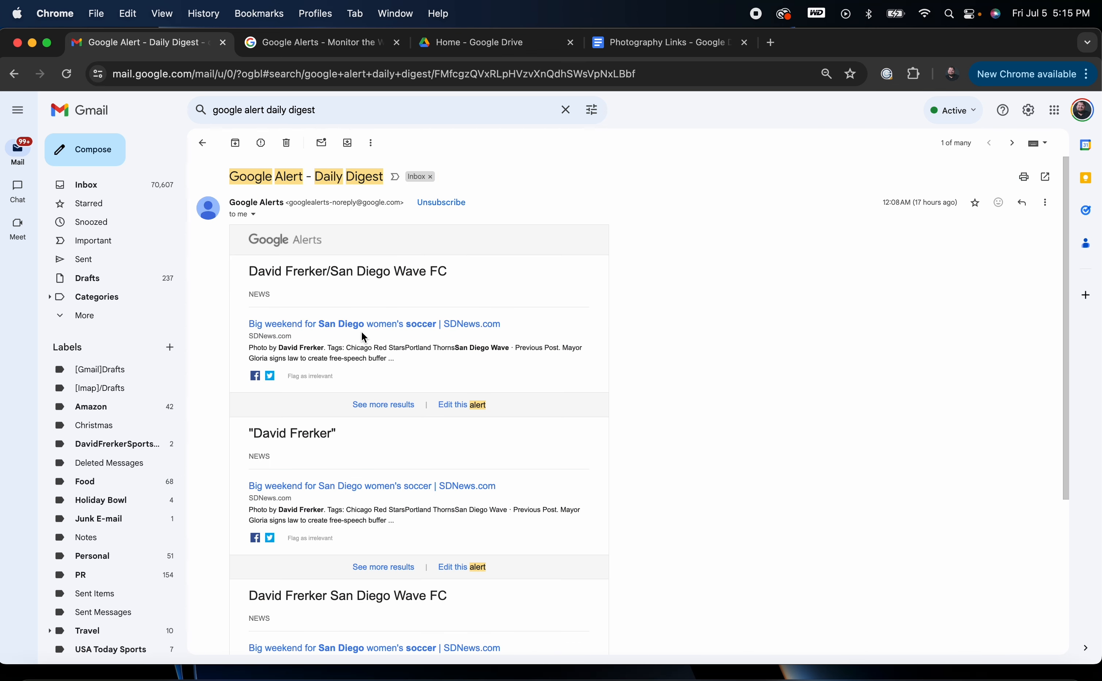
click(421, 325)
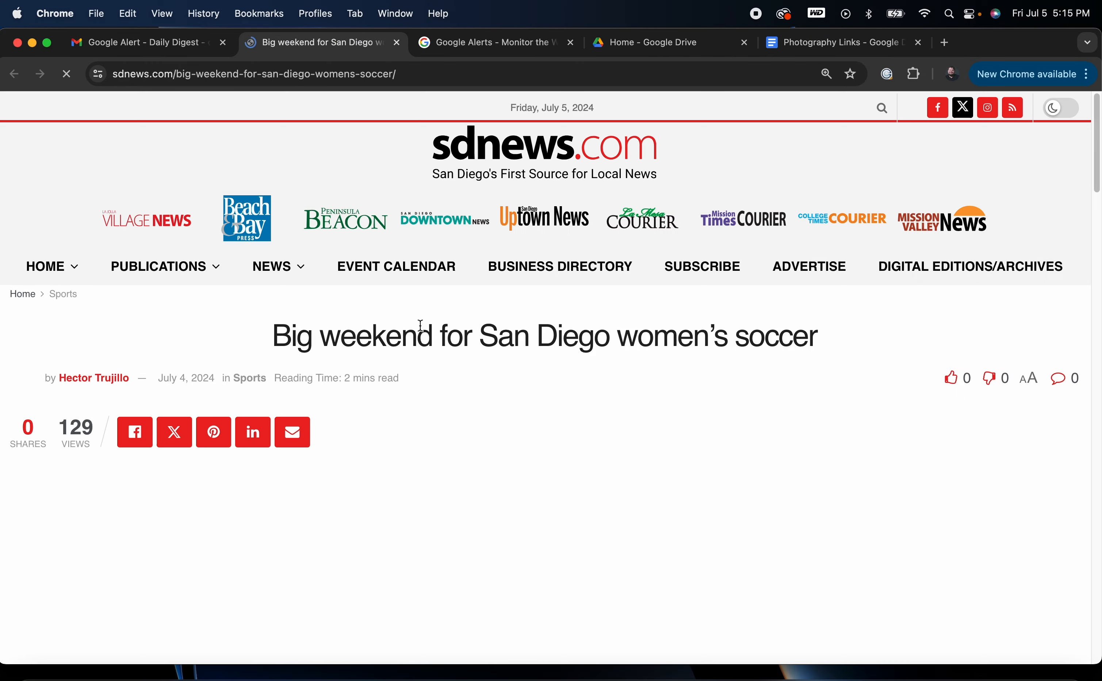
scroll(460, 339, down, 8)
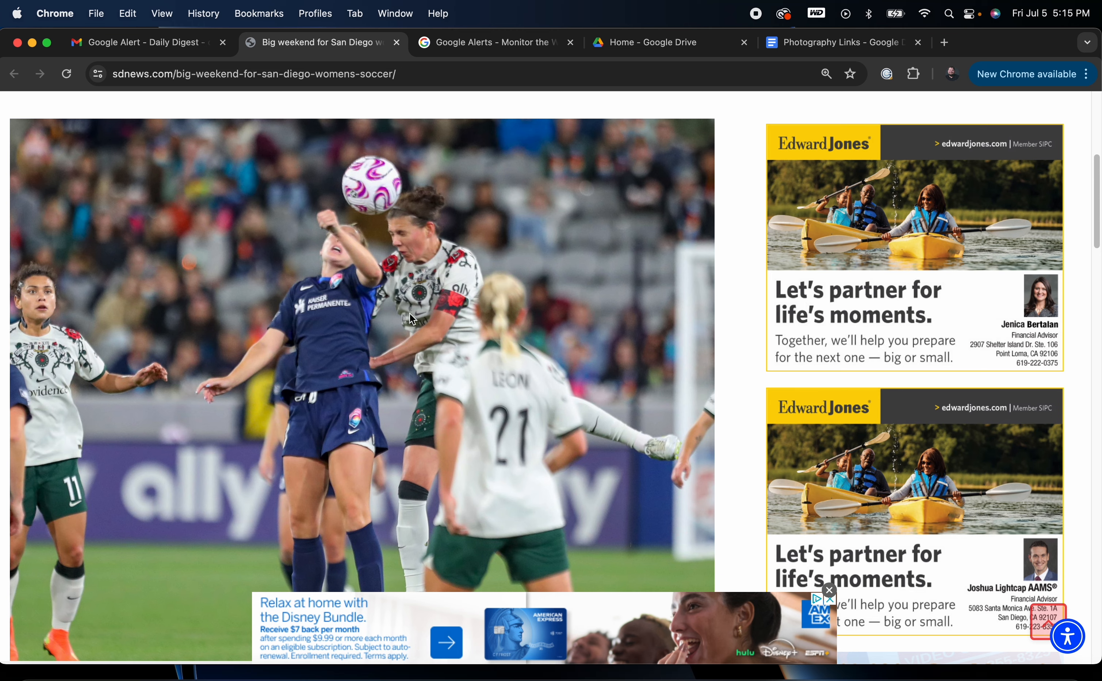
scroll(409, 313, down, 15)
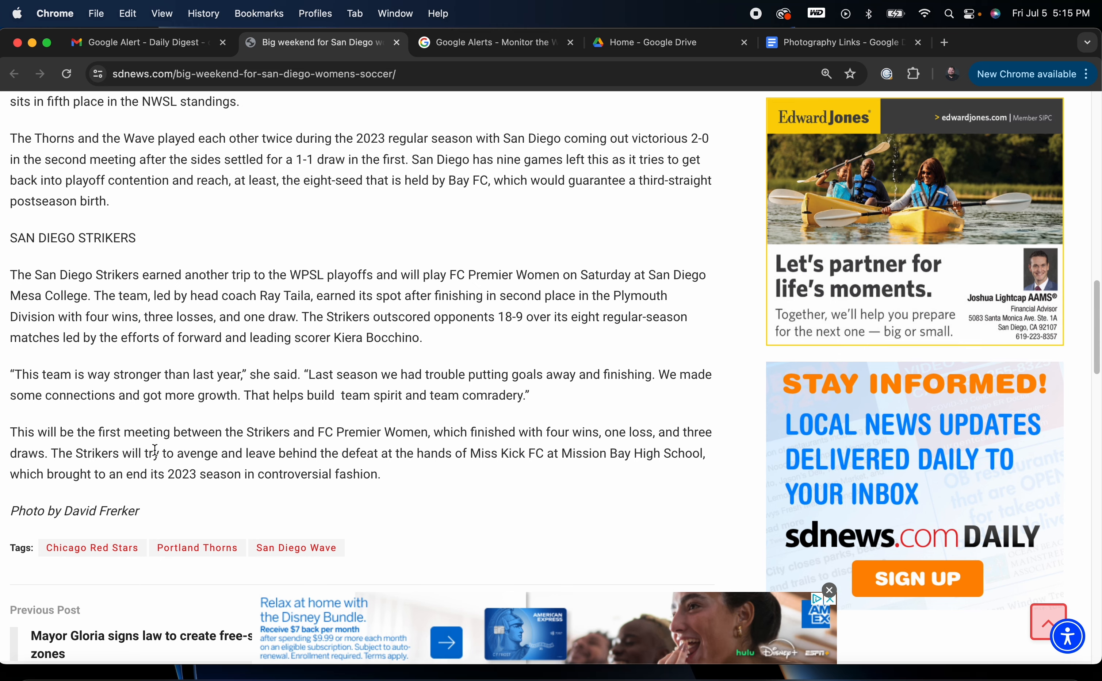
scroll(116, 293, up, 1)
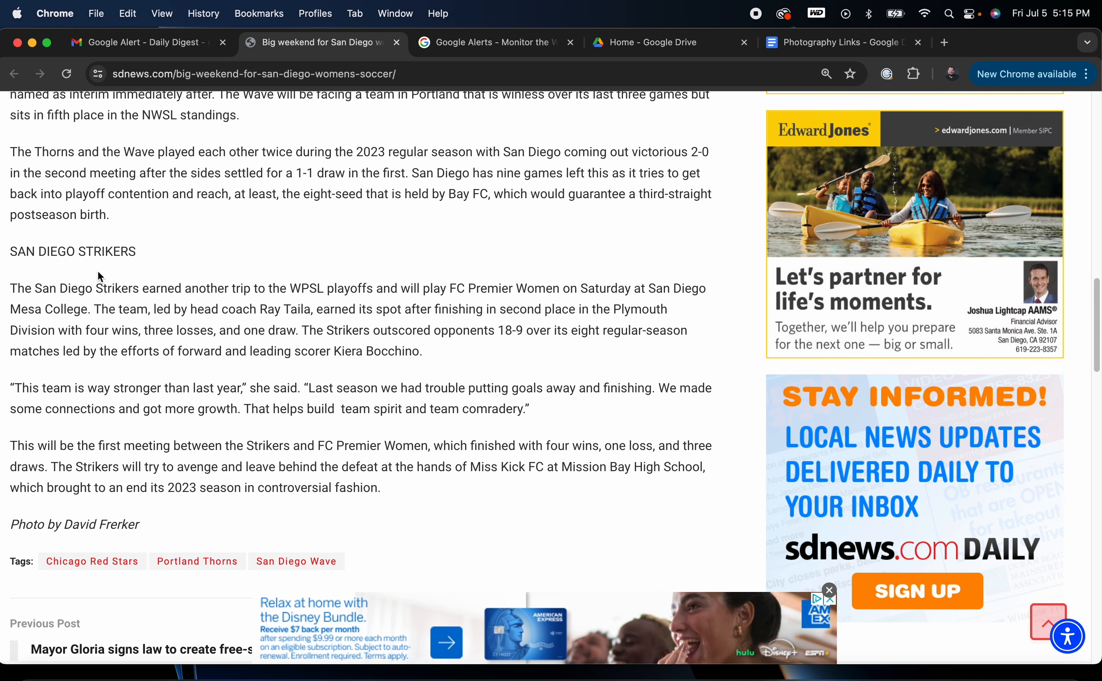
Step: Copy the web address of the SDNews article about San Diego women's soccer
scroll(100, 277, up, 15)
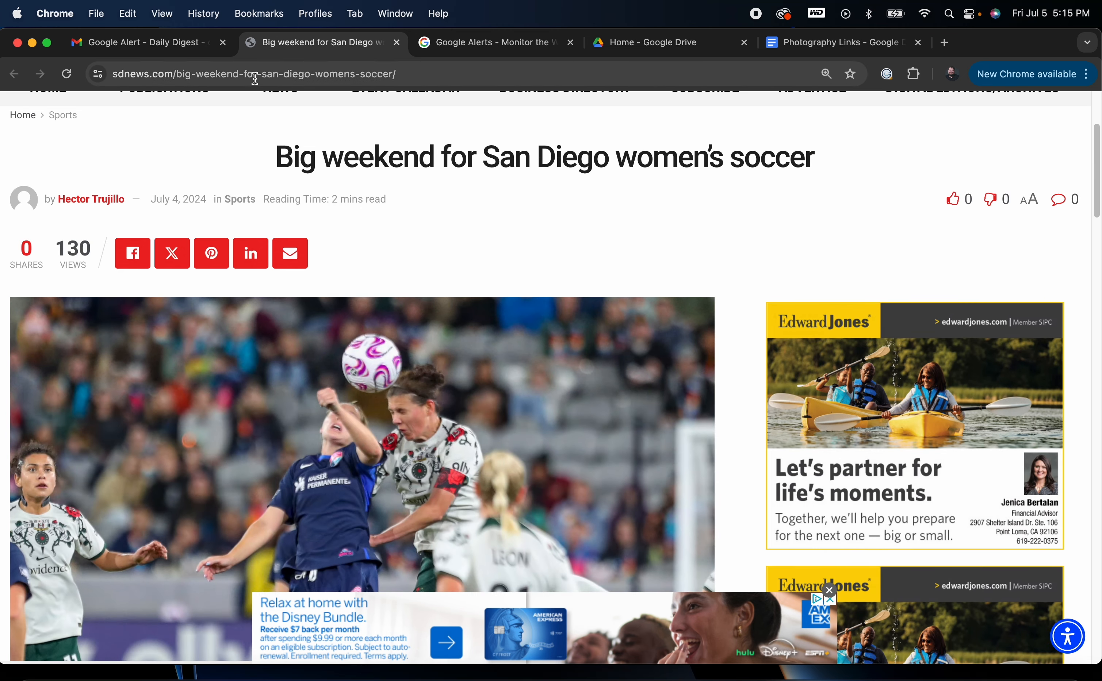
click(253, 74)
right_click(255, 75)
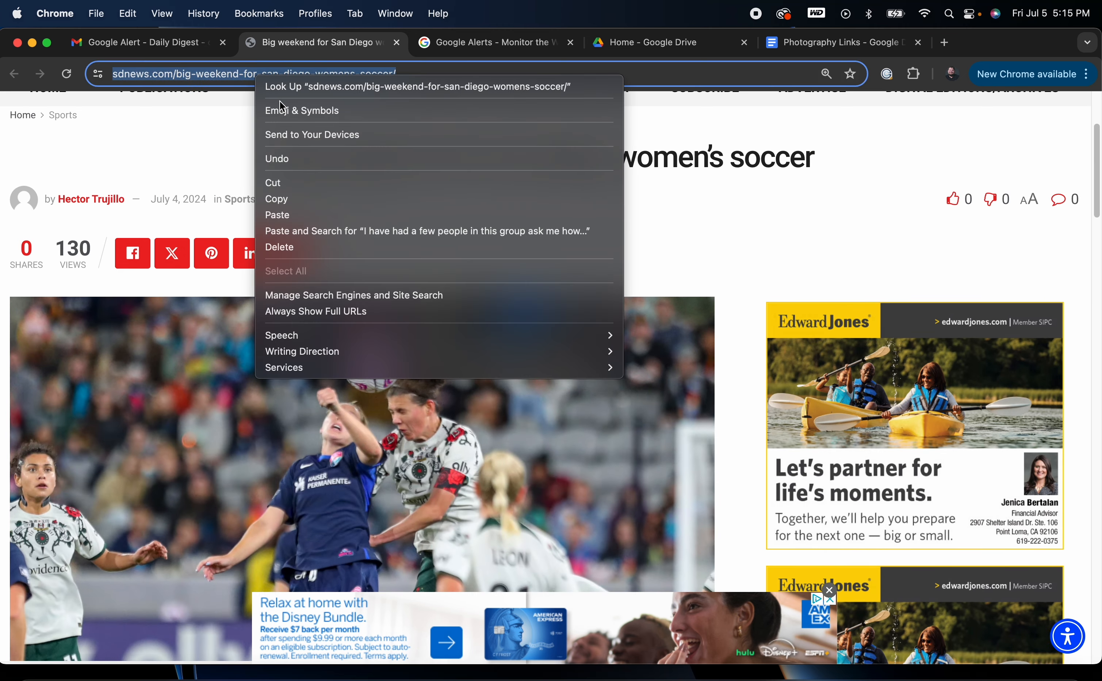
click(319, 200)
Step: Paste the copied link as a new bullet at the end of the SDNews.com list in Photography Links, followed by an empty bullet
click(778, 43)
scroll(468, 396, up, 20)
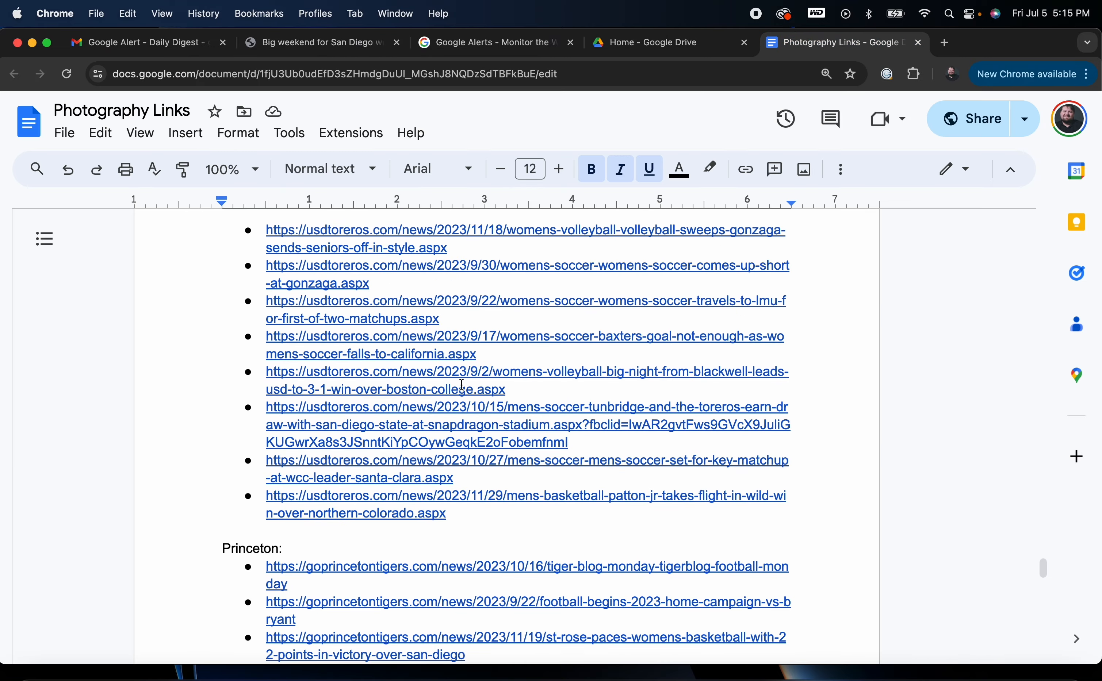
scroll(454, 380, up, 20)
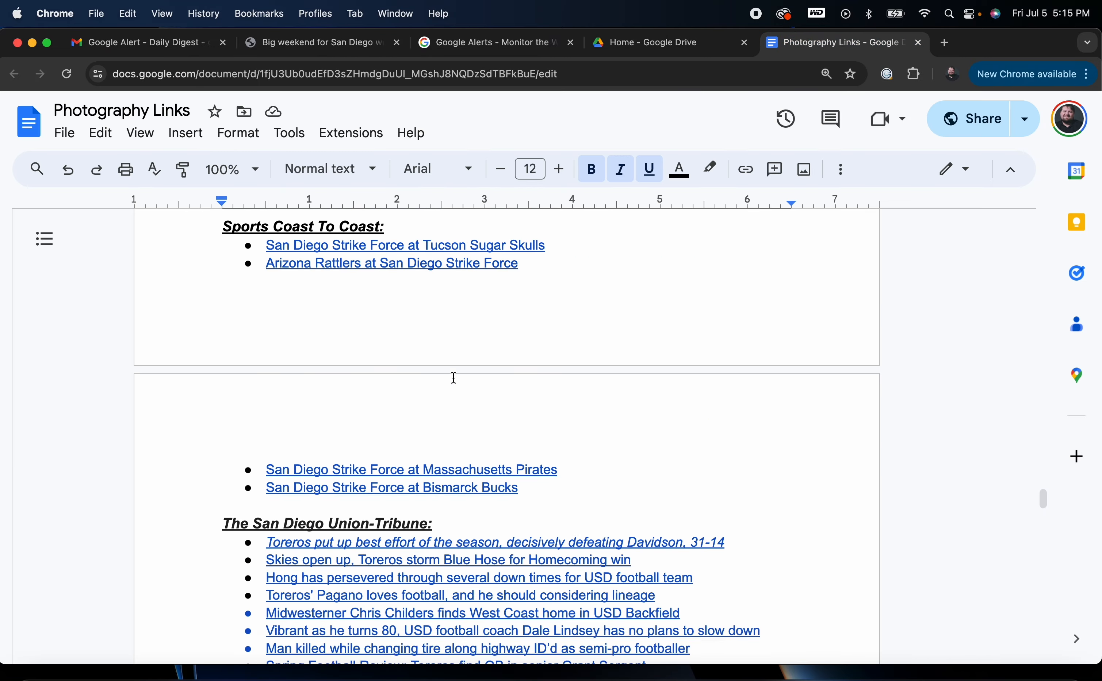
scroll(449, 379, up, 15)
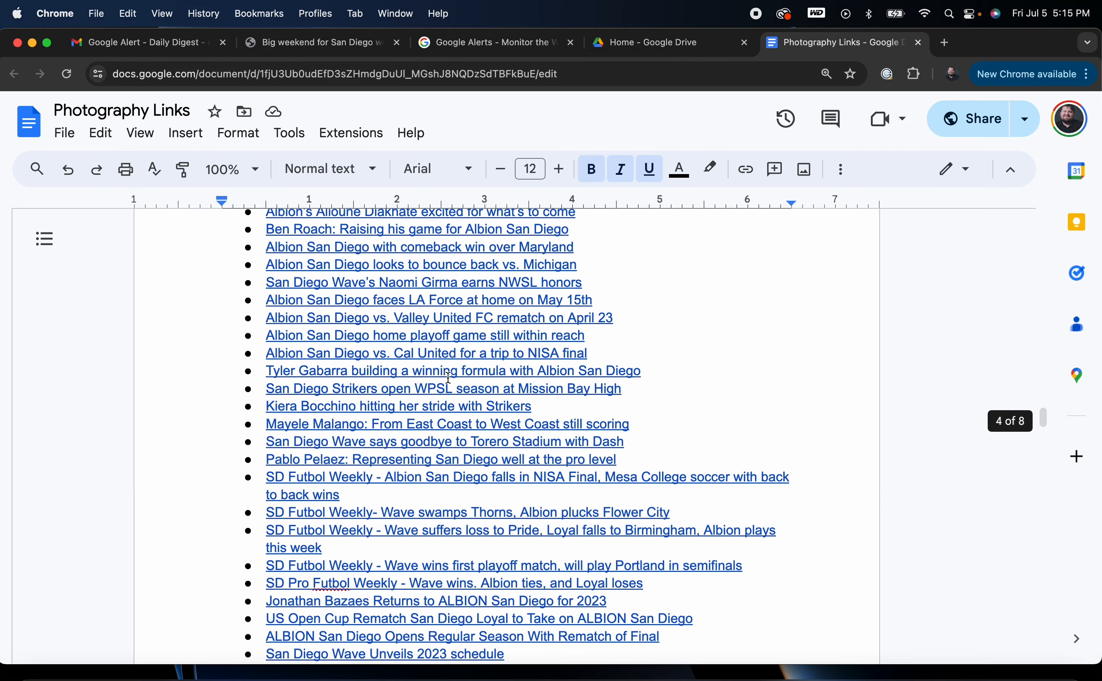
scroll(418, 418, down, 16)
scroll(376, 497, down, 10)
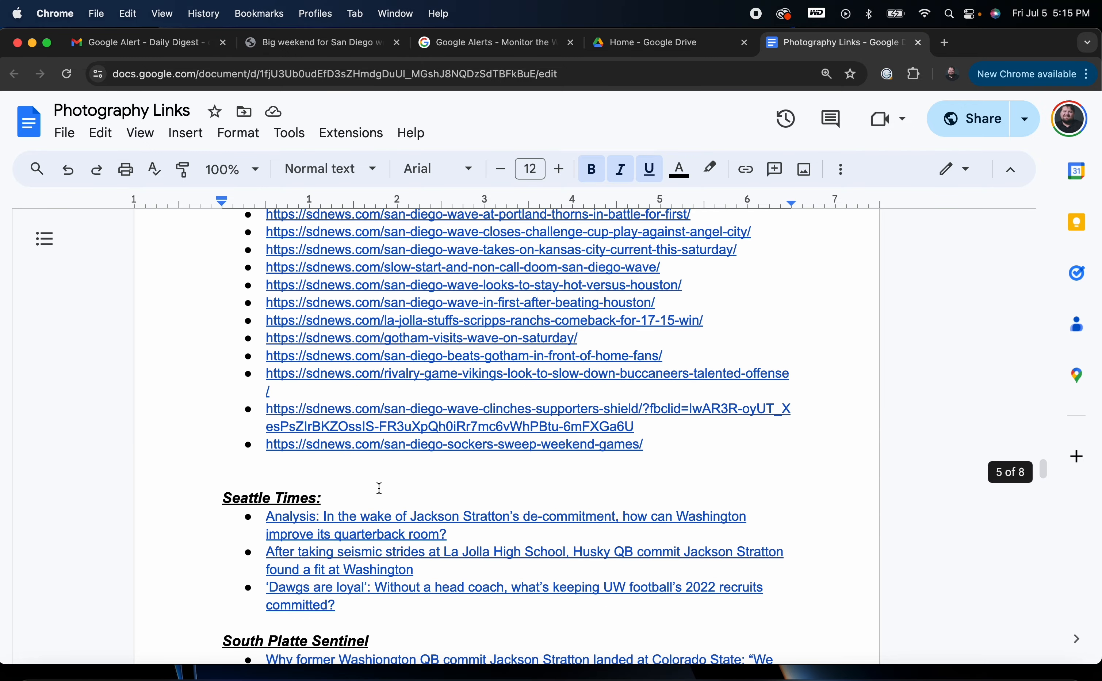
click(674, 450)
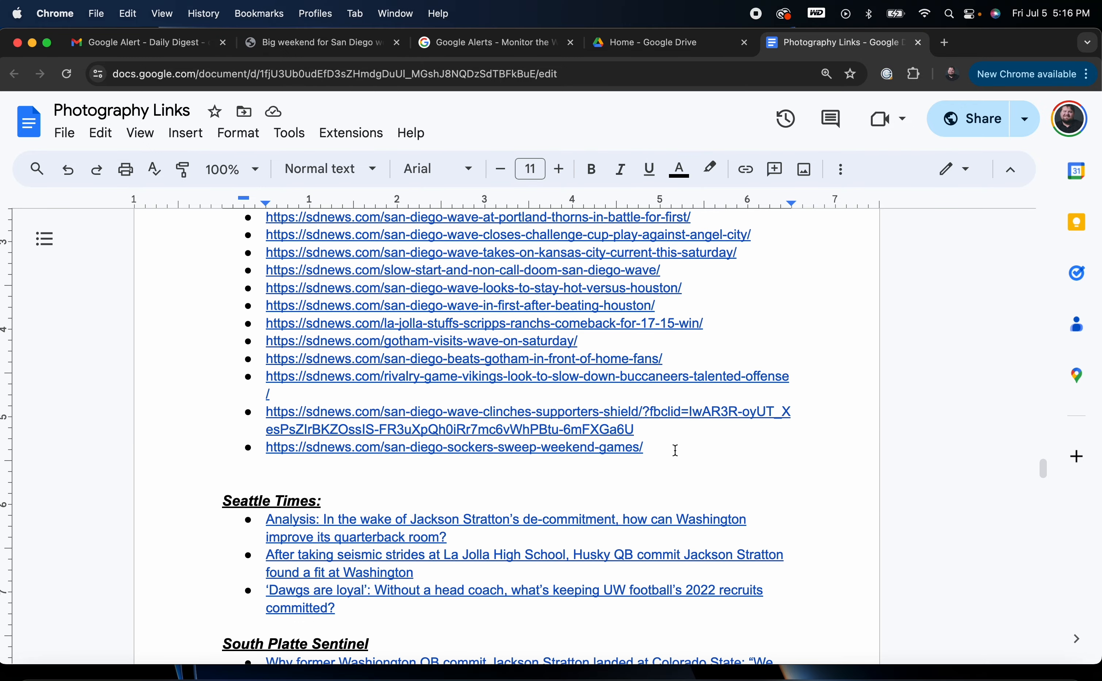
key(Return)
key(super+v)
key(Return)
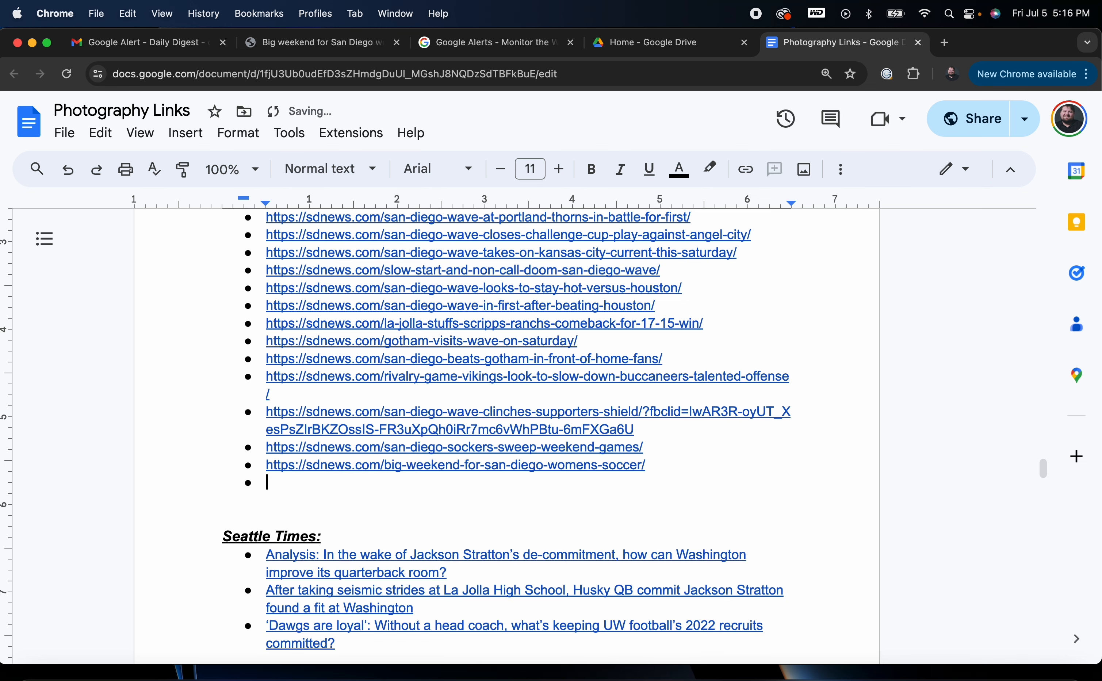
Step: Close the SDNews article and return to the Google Alerts digest email in Gmail
click(322, 45)
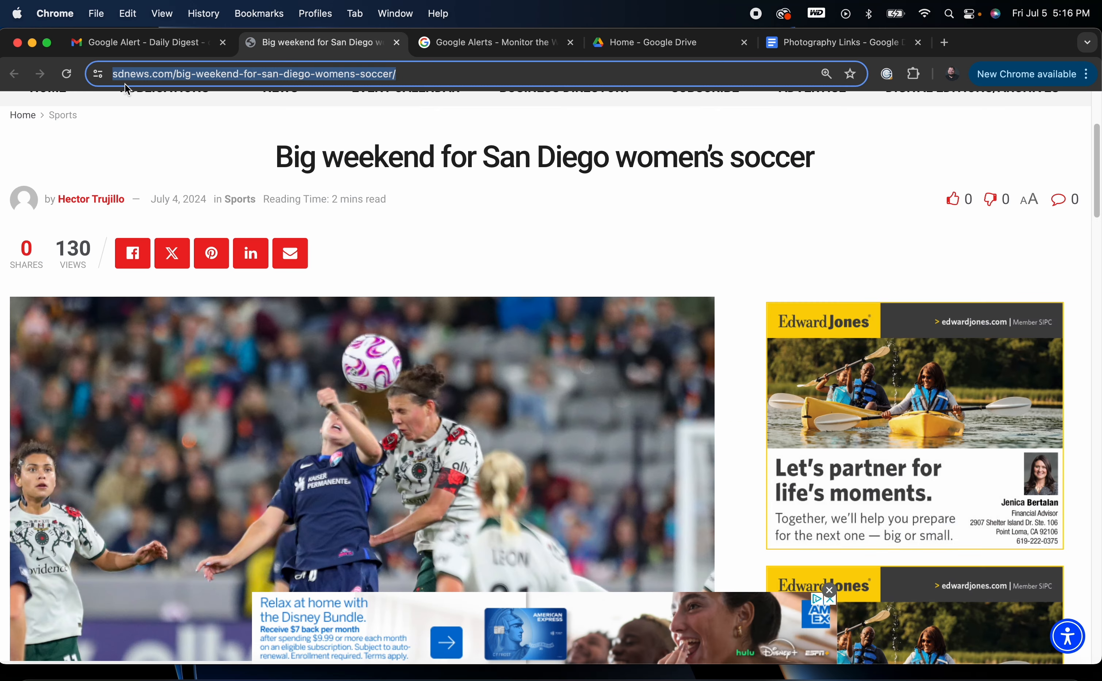
click(396, 44)
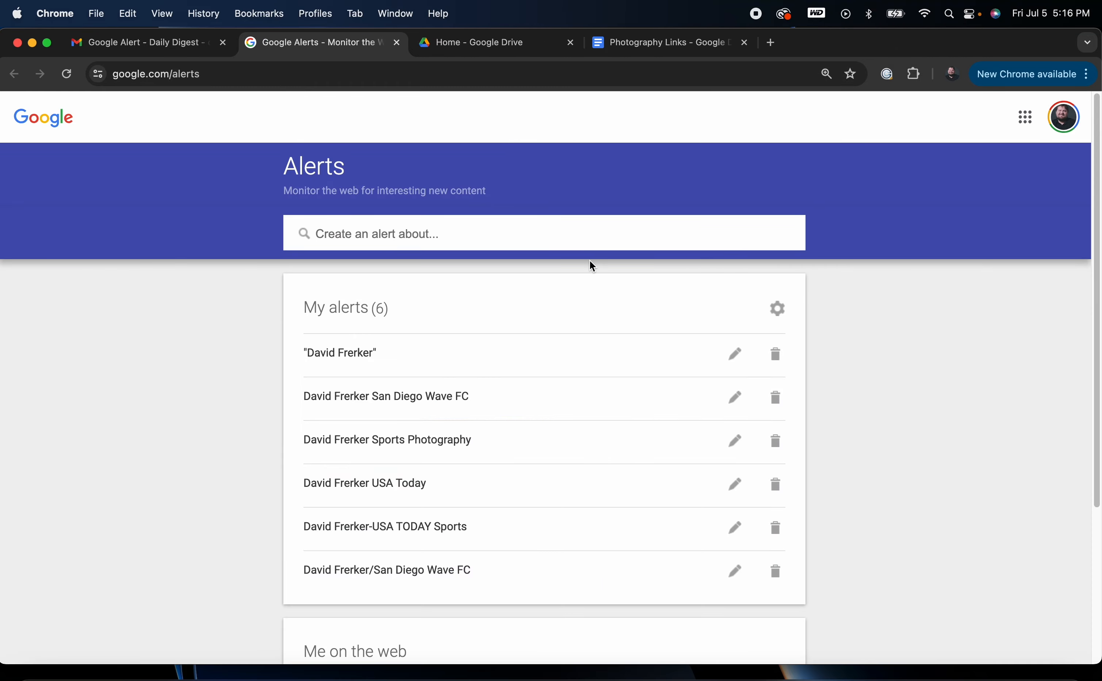
click(119, 42)
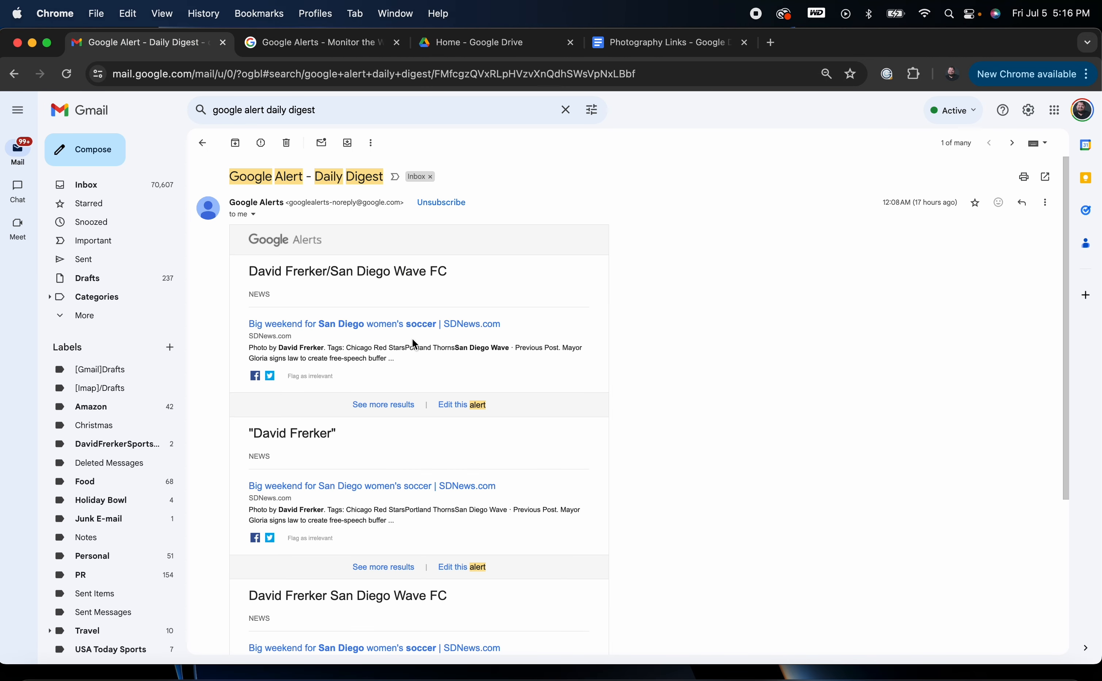
Step: Review the results under each alert heading in the newest digest email
scroll(400, 265, down, 1)
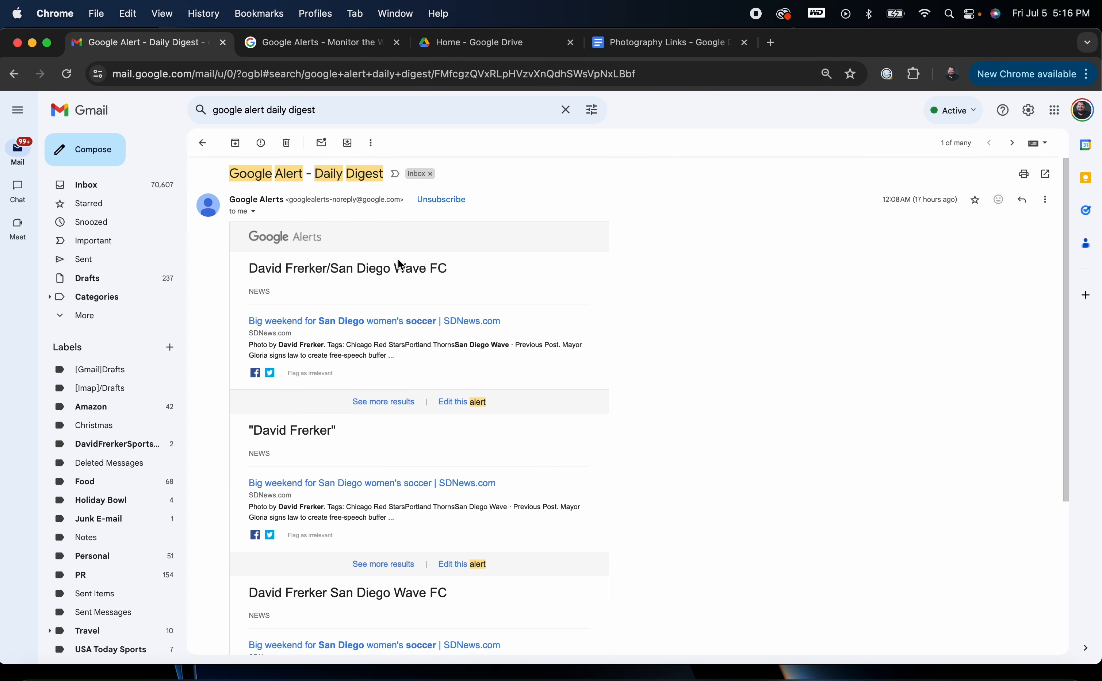
scroll(362, 322, down, 1)
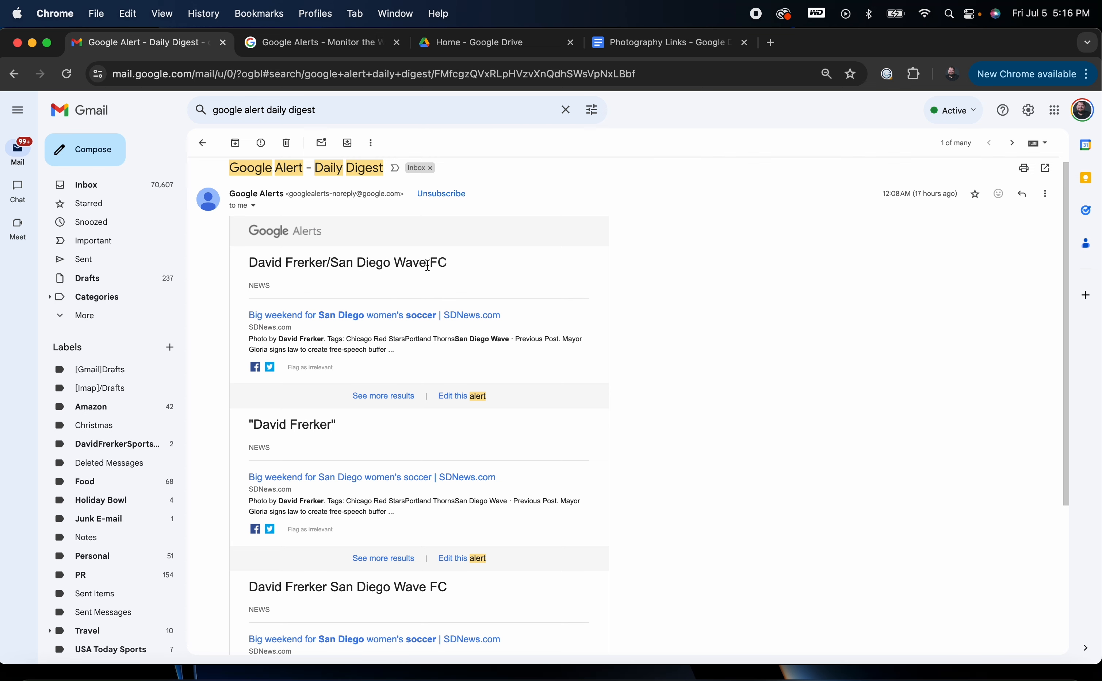
scroll(294, 407, down, 3)
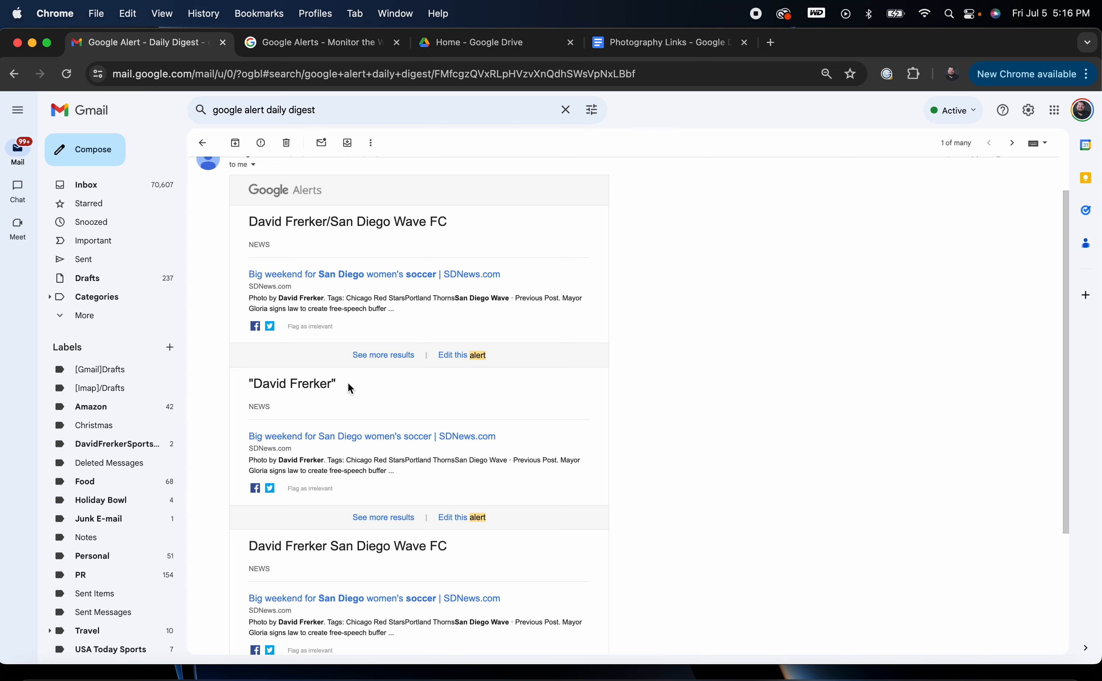
scroll(408, 456, down, 10)
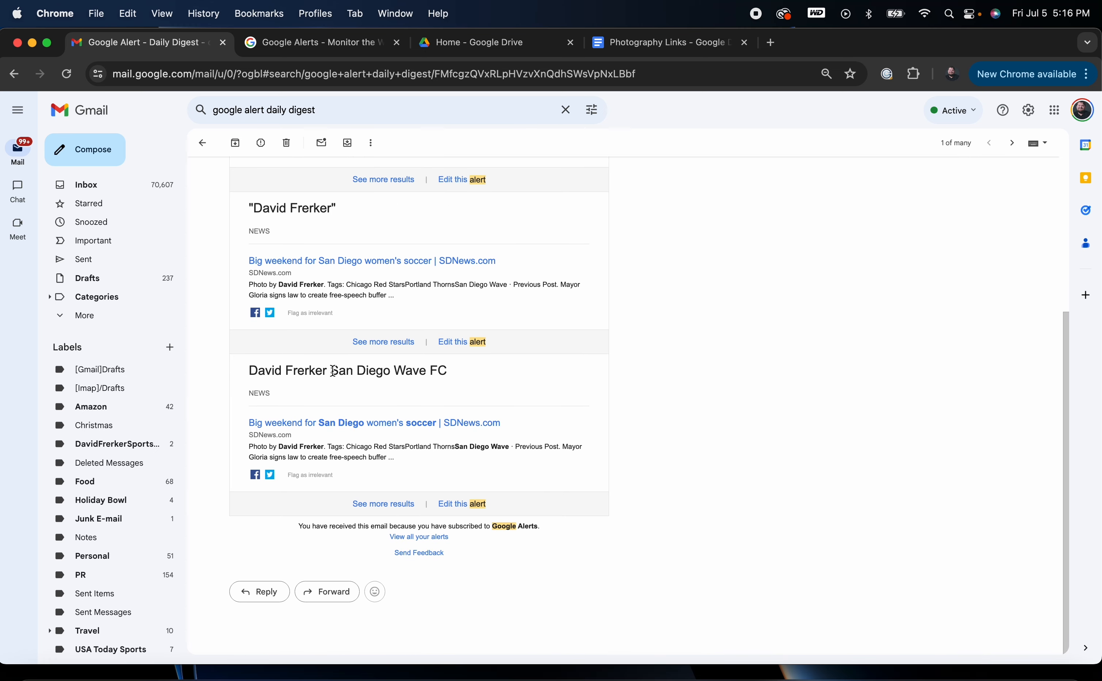
scroll(249, 257, up, 10)
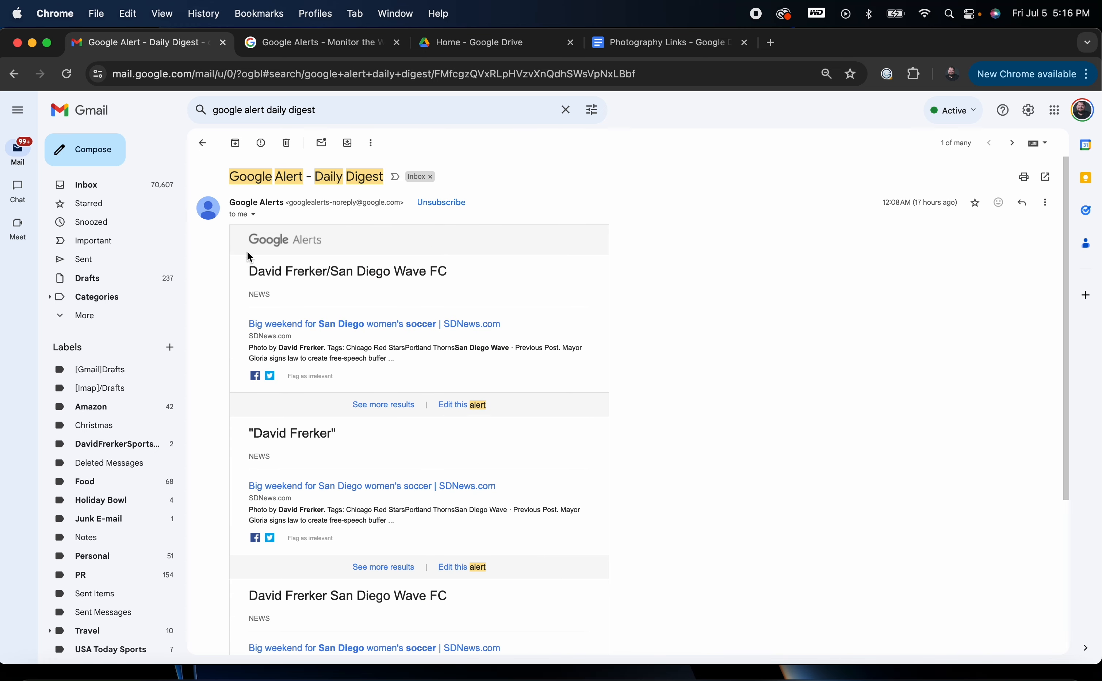
Step: Open the July 4 Google Alerts digest and its Empire Sports Media article about the Yankees' leadoff decision
click(202, 143)
click(519, 225)
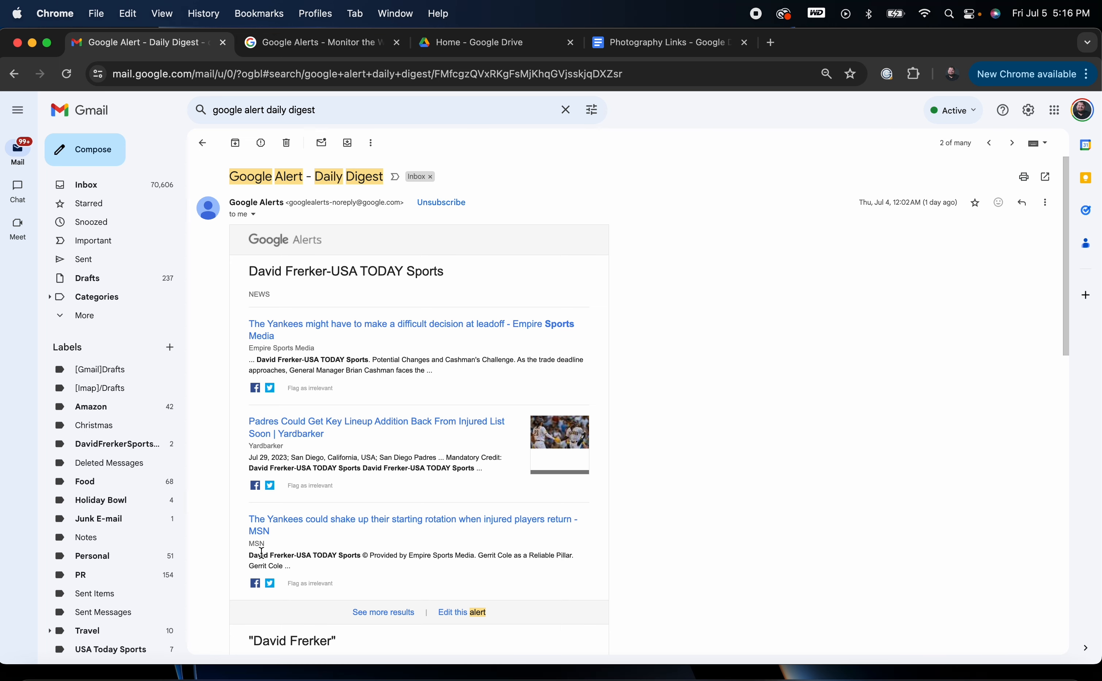
click(324, 330)
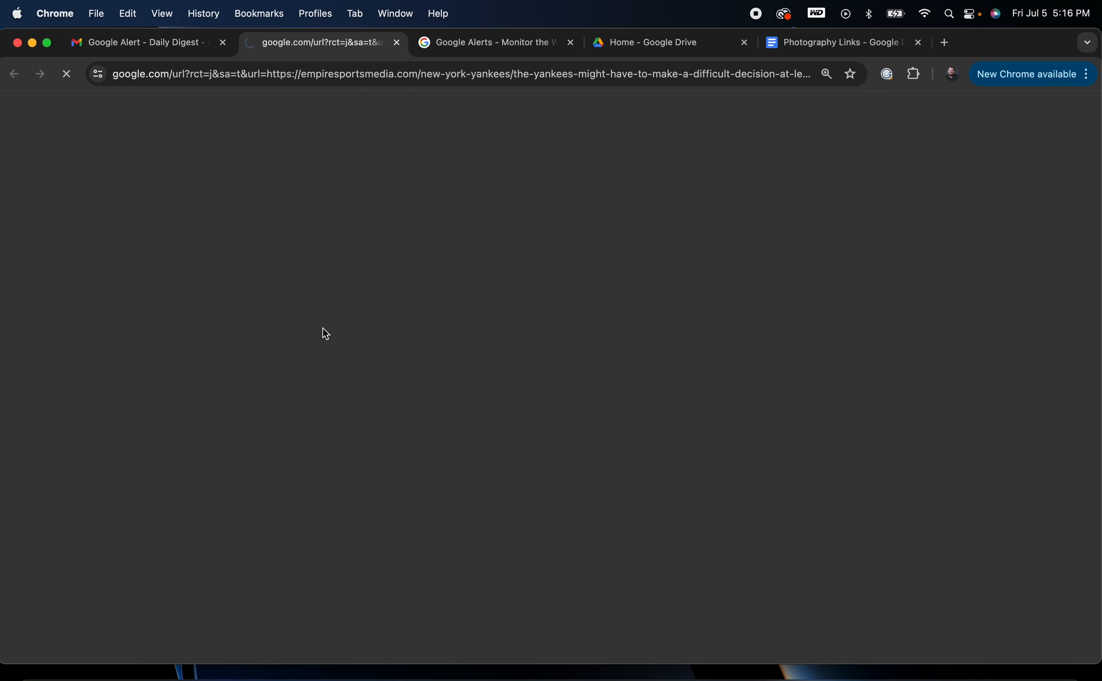
Step: Accept the site's notification request and check the photo credits throughout the Yankees leadoff article
scroll(388, 380, down, 5)
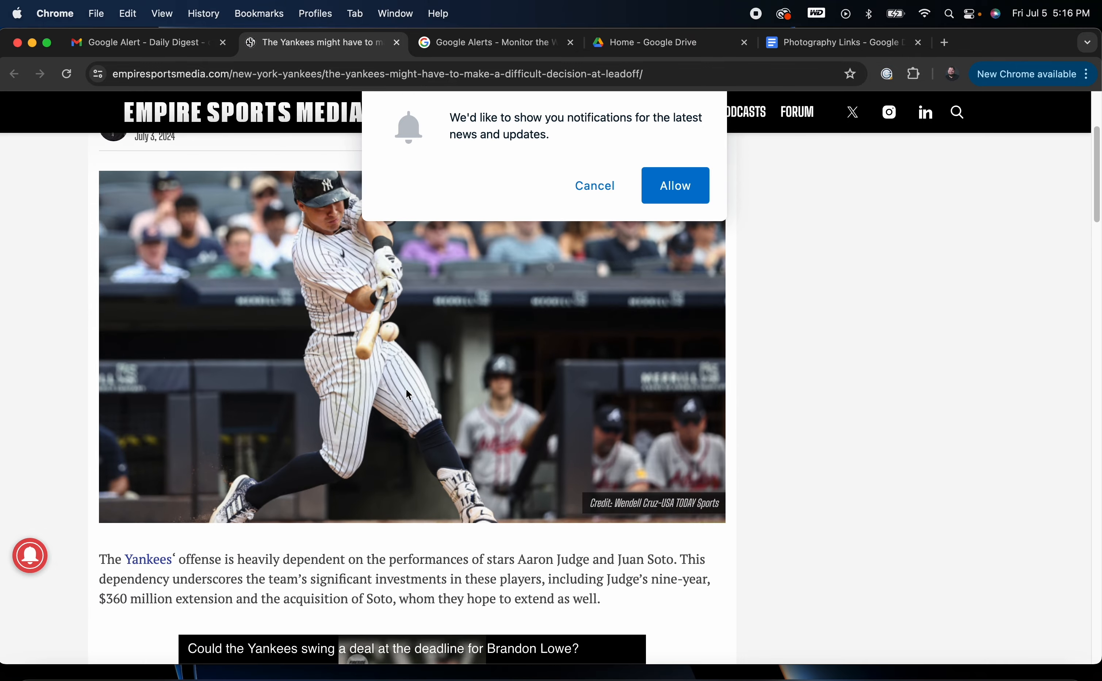
scroll(406, 392, down, 9)
click(676, 193)
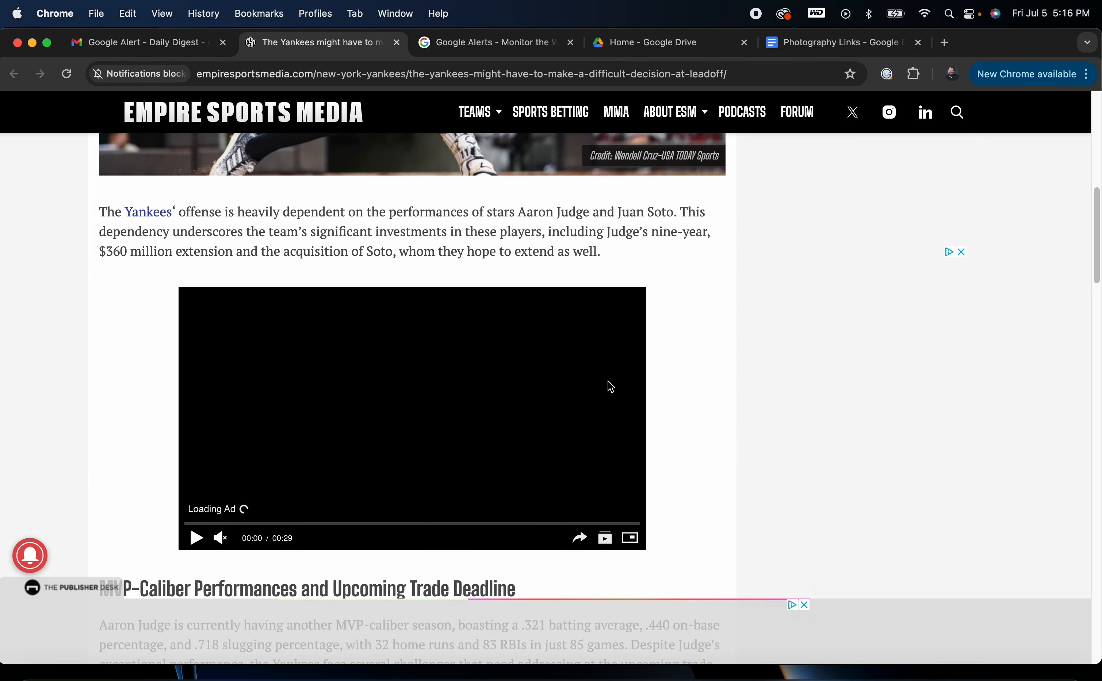
scroll(611, 387, down, 18)
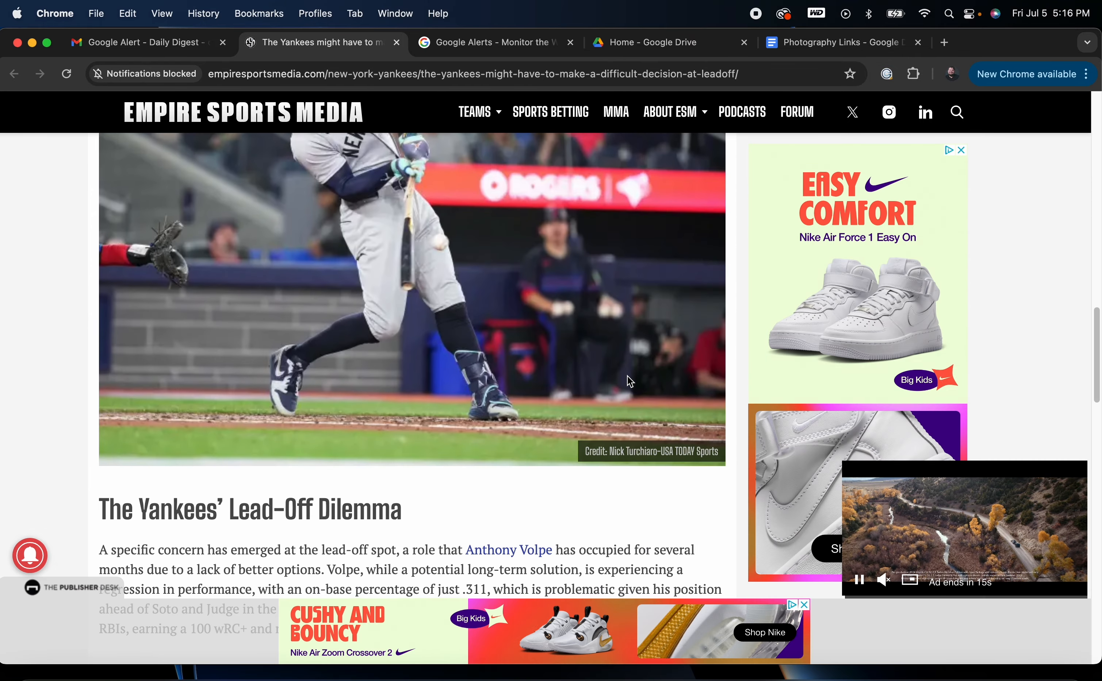
scroll(627, 376, down, 20)
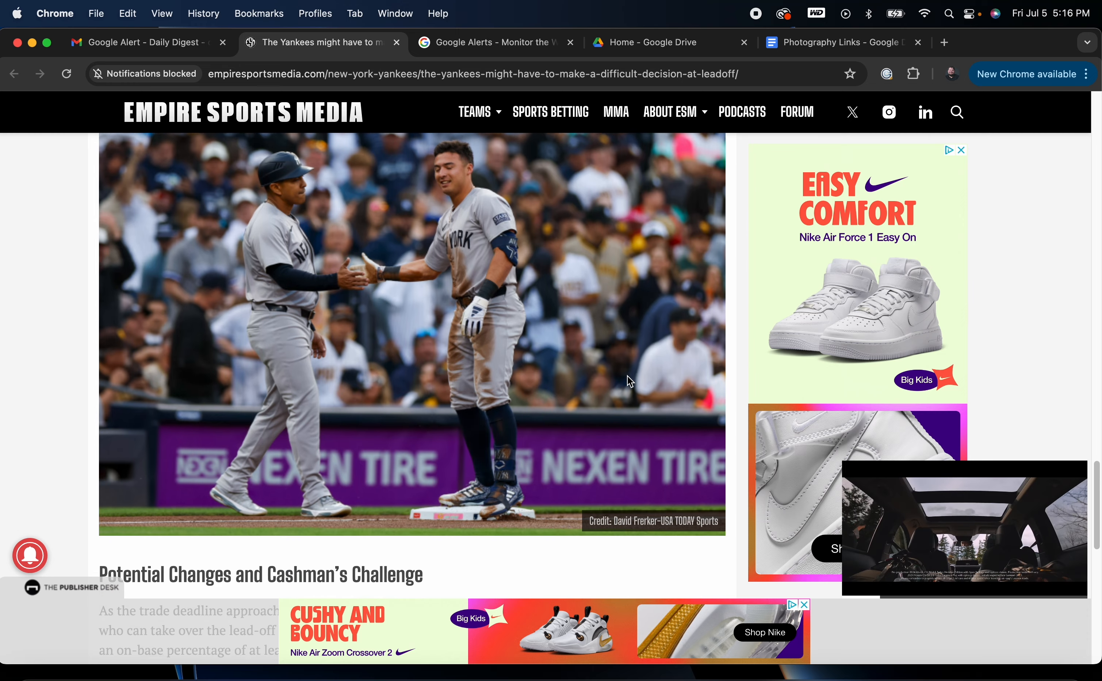
scroll(627, 376, down, 1)
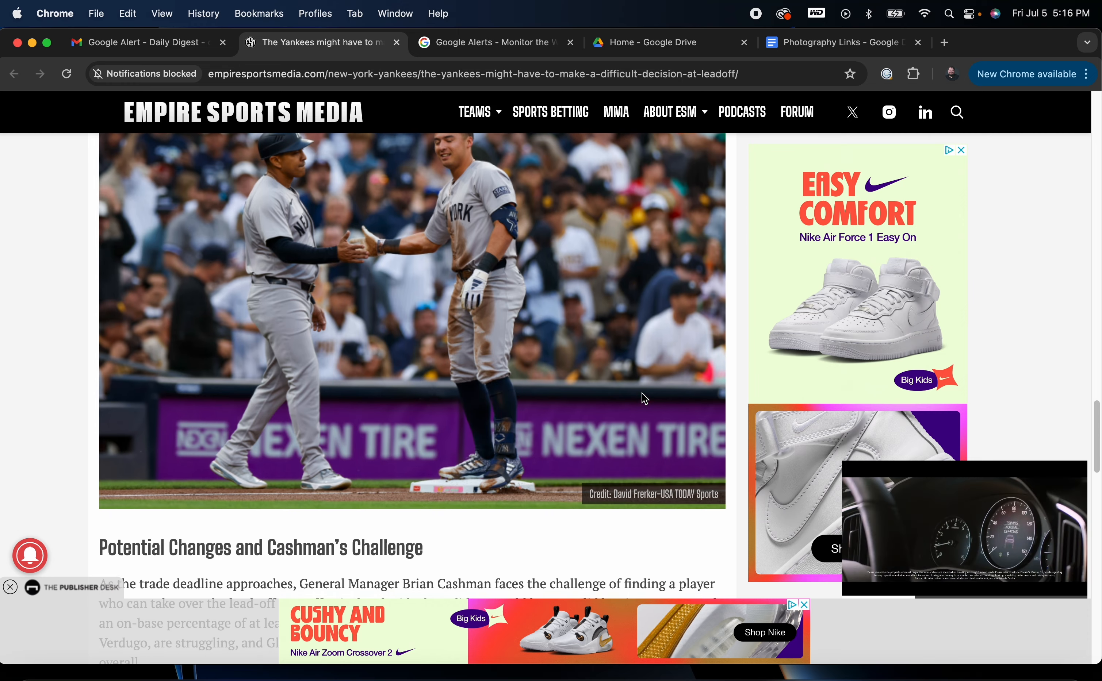
scroll(640, 392, down, 18)
Step: Copy the web address of the Empire Sports Media article about the Yankees' leadoff decision
scroll(638, 397, up, 20)
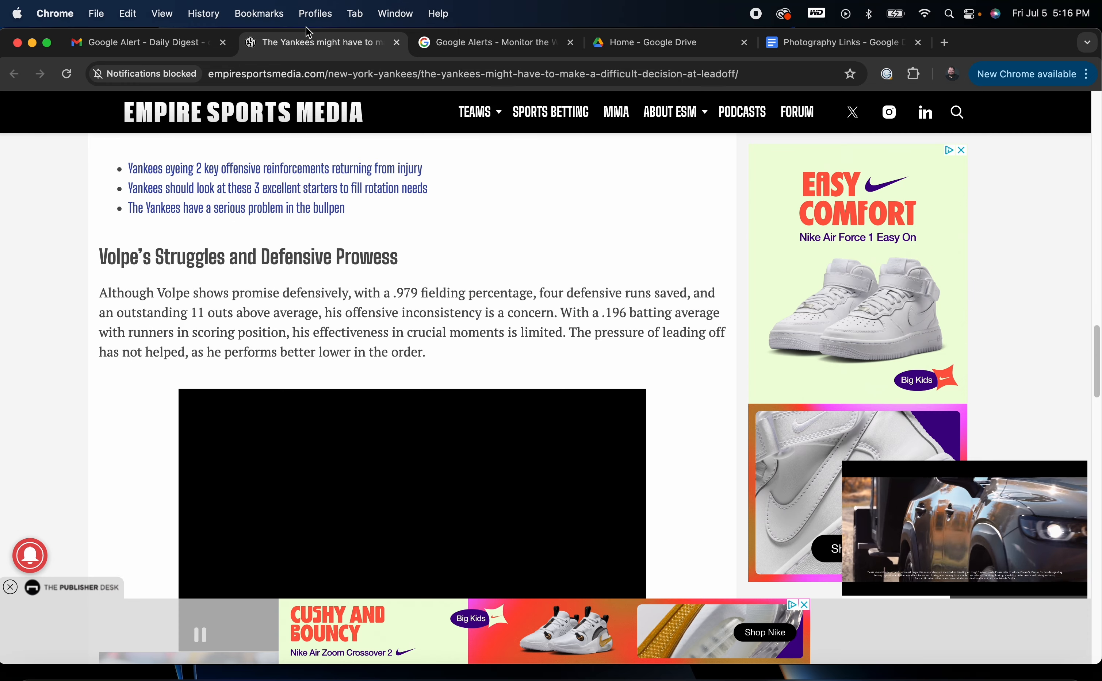
click(258, 71)
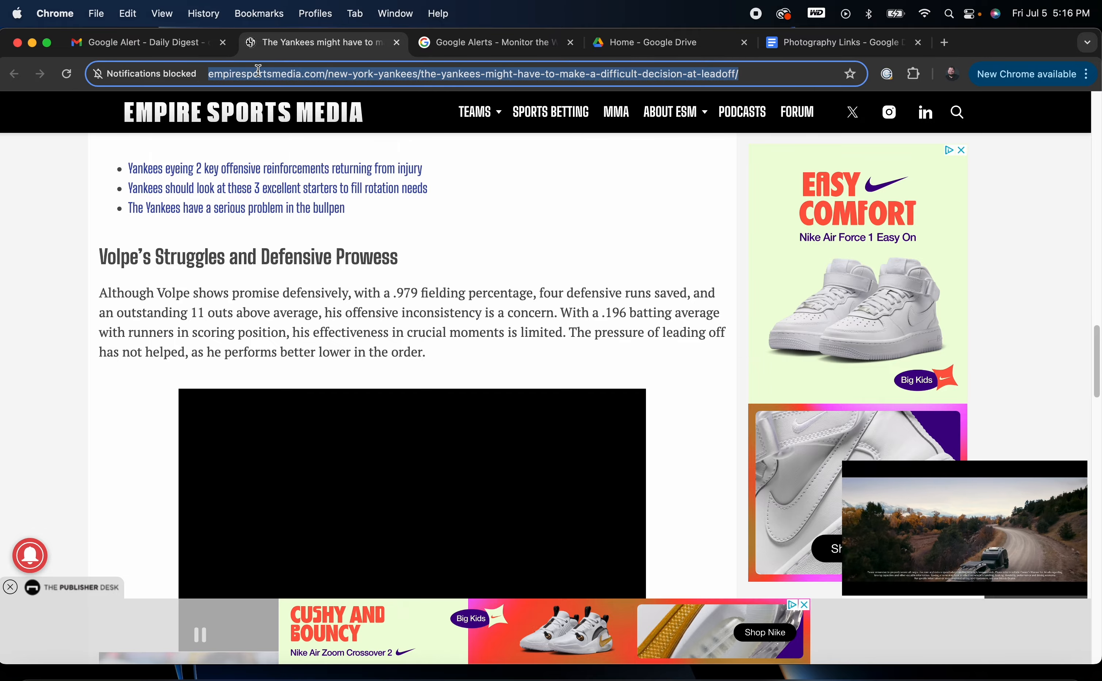
right_click(258, 71)
click(329, 190)
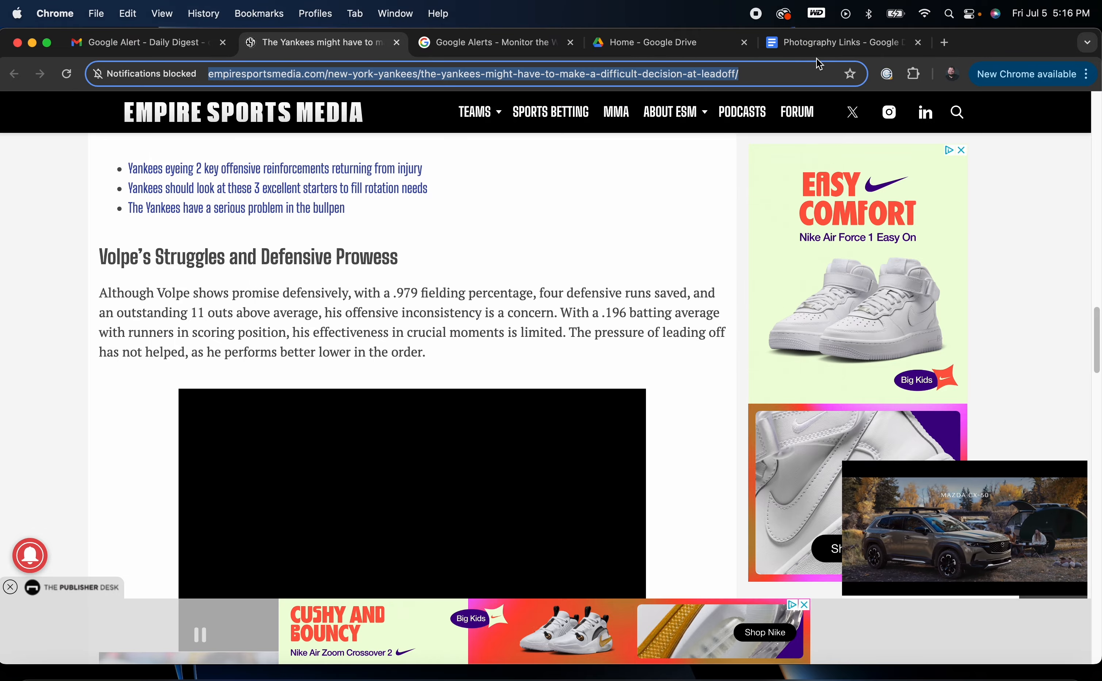
Step: Paste the copied article link on a new line below "374 Images Published" at the end of the Photography Links document
click(821, 43)
scroll(482, 423, up, 10)
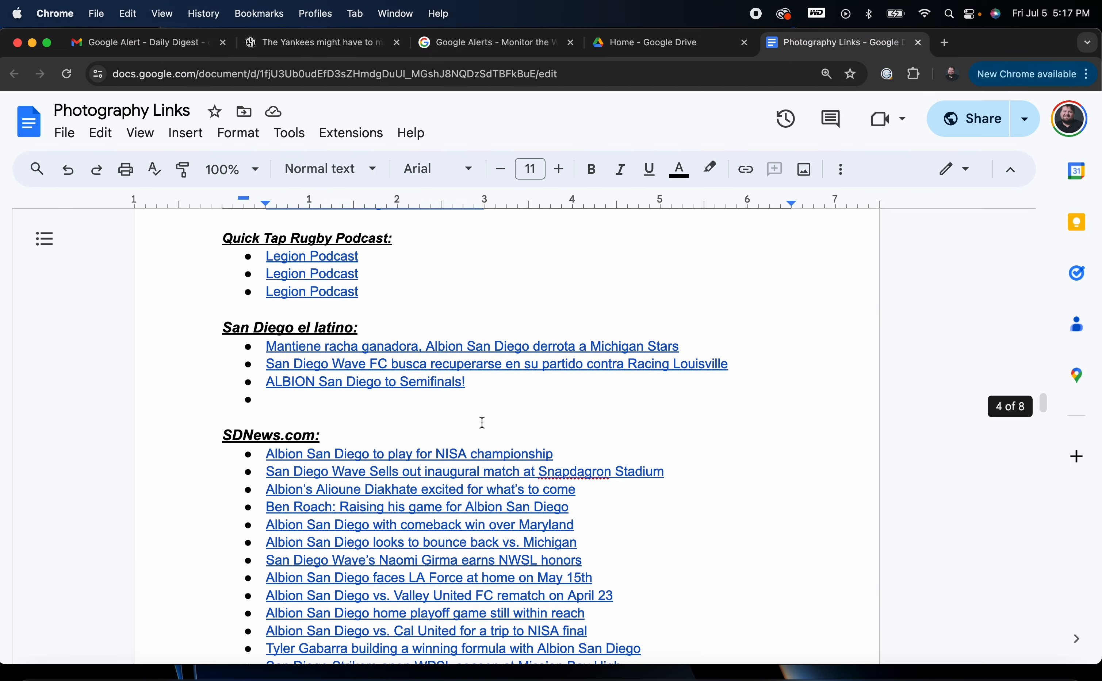
scroll(482, 423, up, 2)
scroll(482, 423, down, 20)
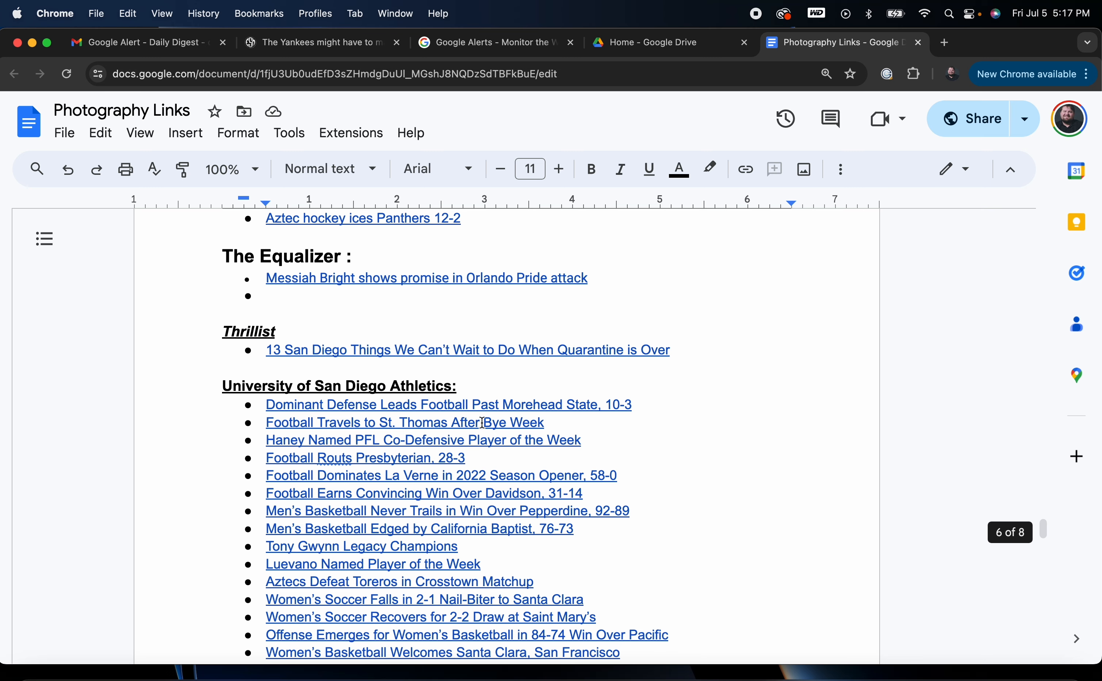
scroll(482, 423, down, 20)
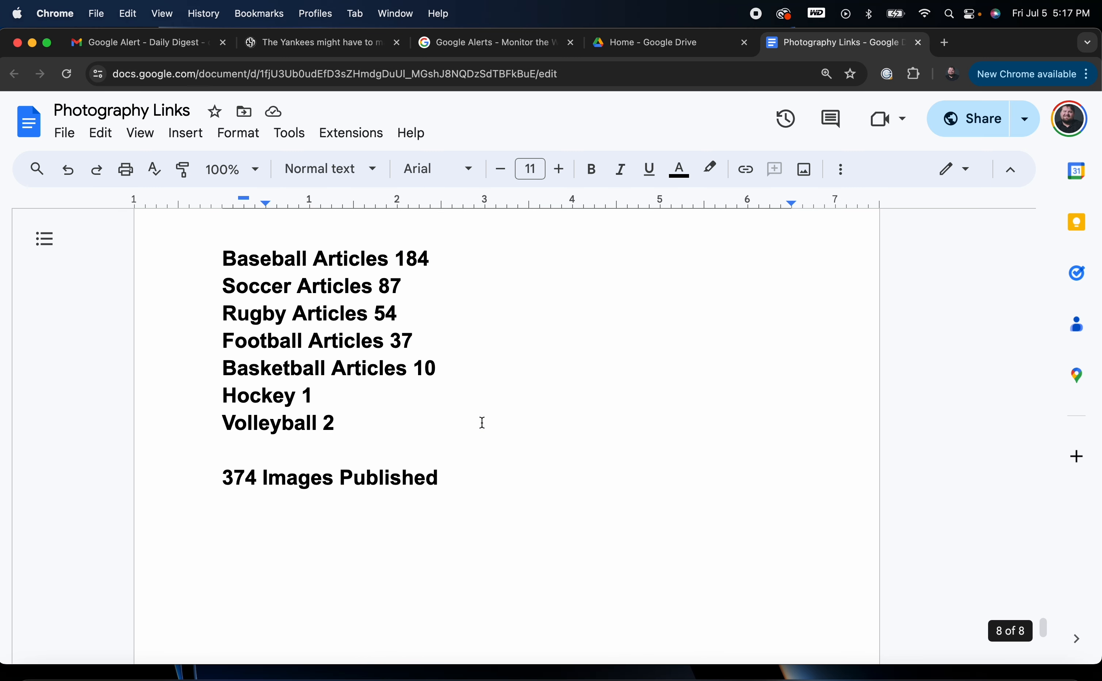
scroll(482, 423, down, 5)
scroll(482, 423, up, 3)
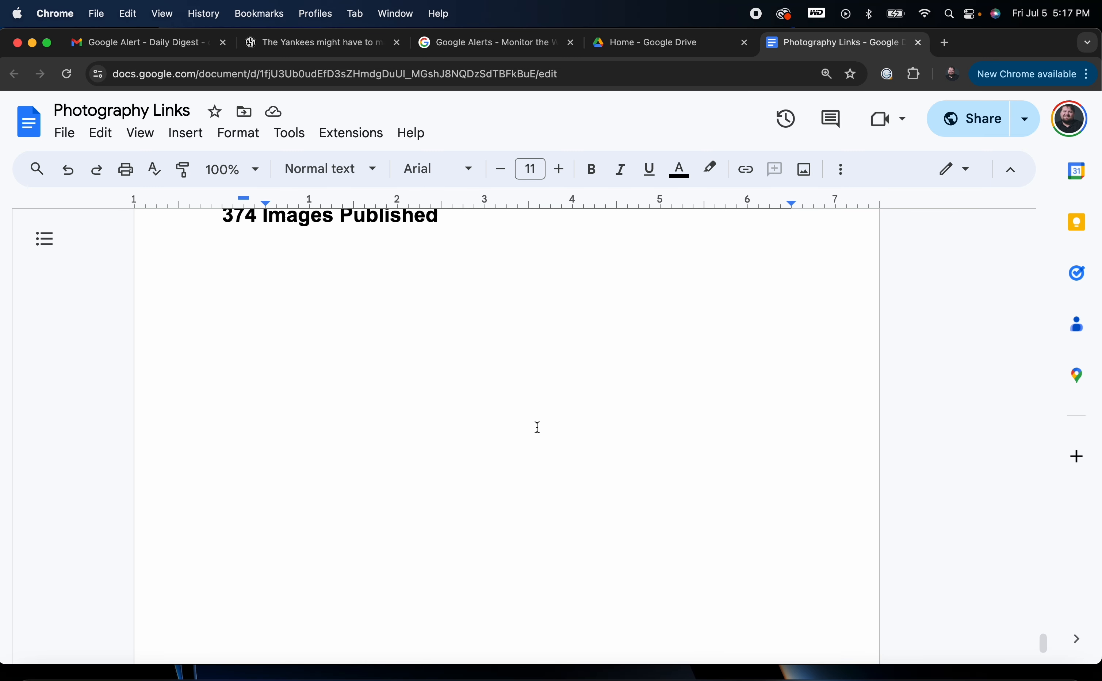
click(593, 435)
key(Return)
key(Return)
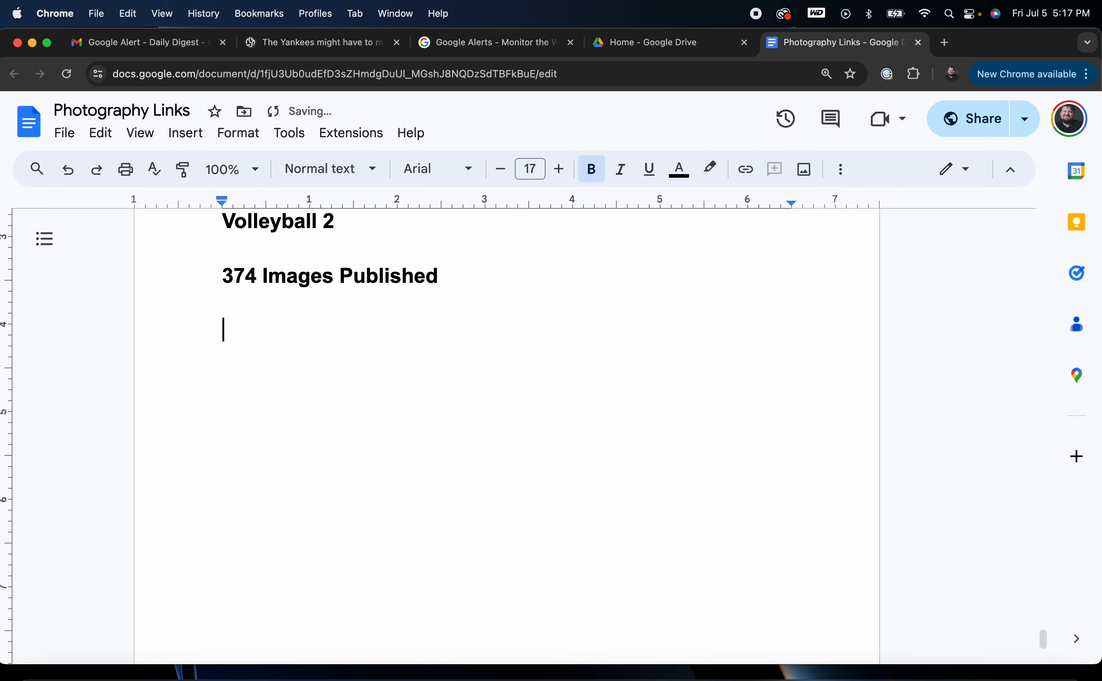
key(super+v)
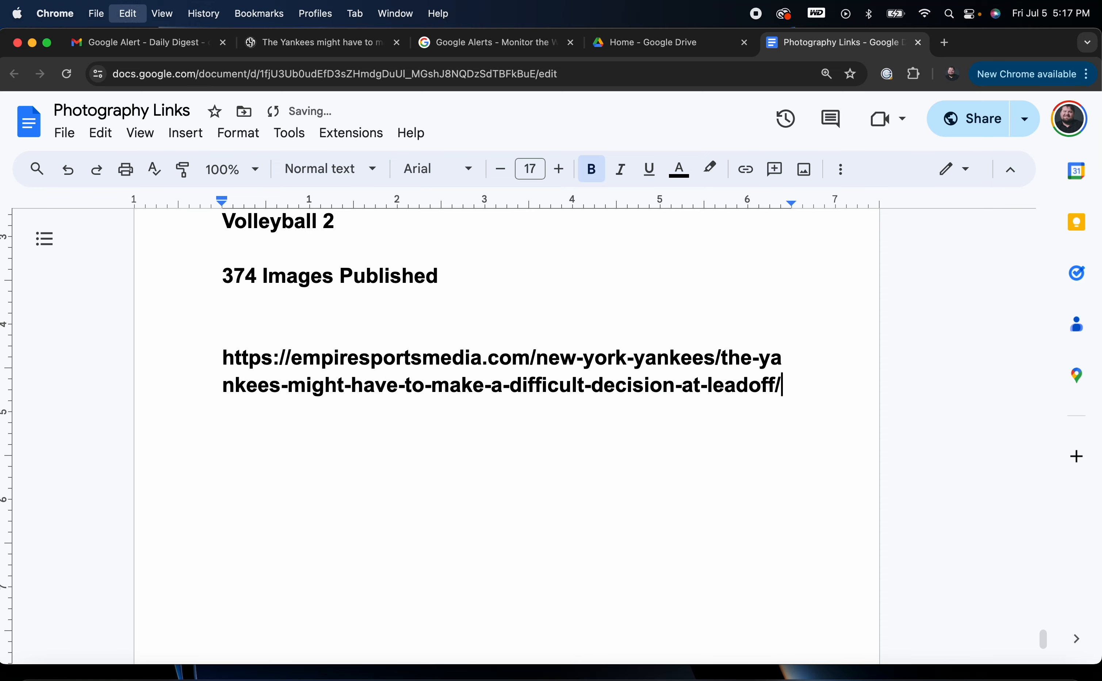
Step: Add the headings "USA TODAY" and "Empire Sports Media:" above the pasted link, separated by a blank line
click(573, 332)
text(USA TOD)
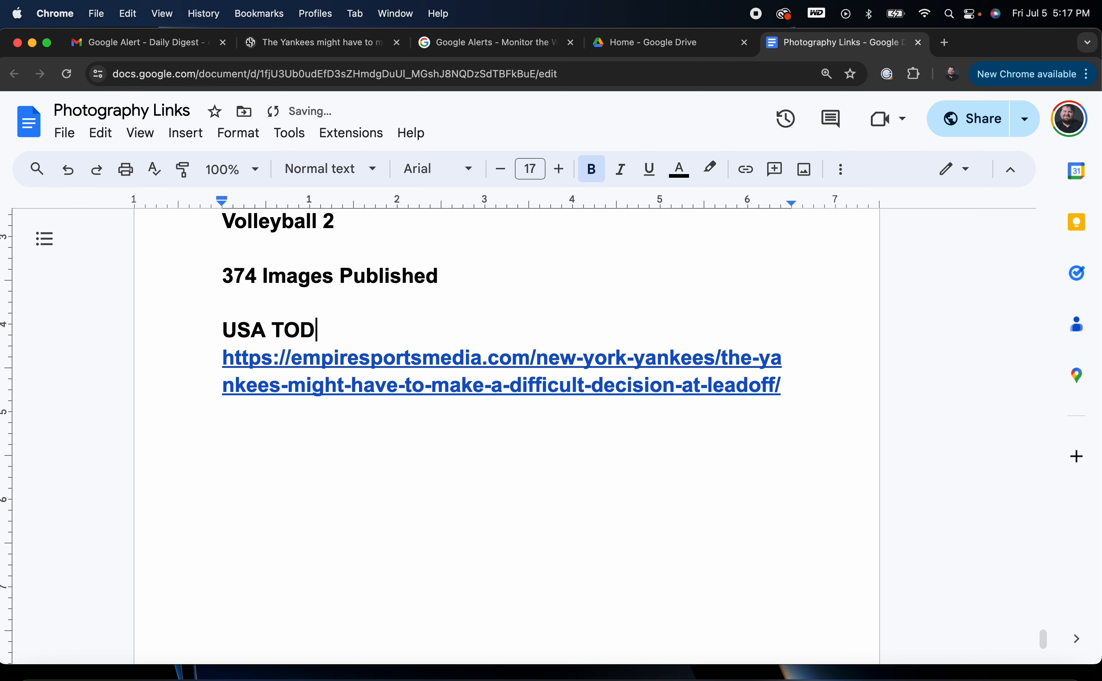
text(AY)
key(Return)
key(Return)
text(Empi)
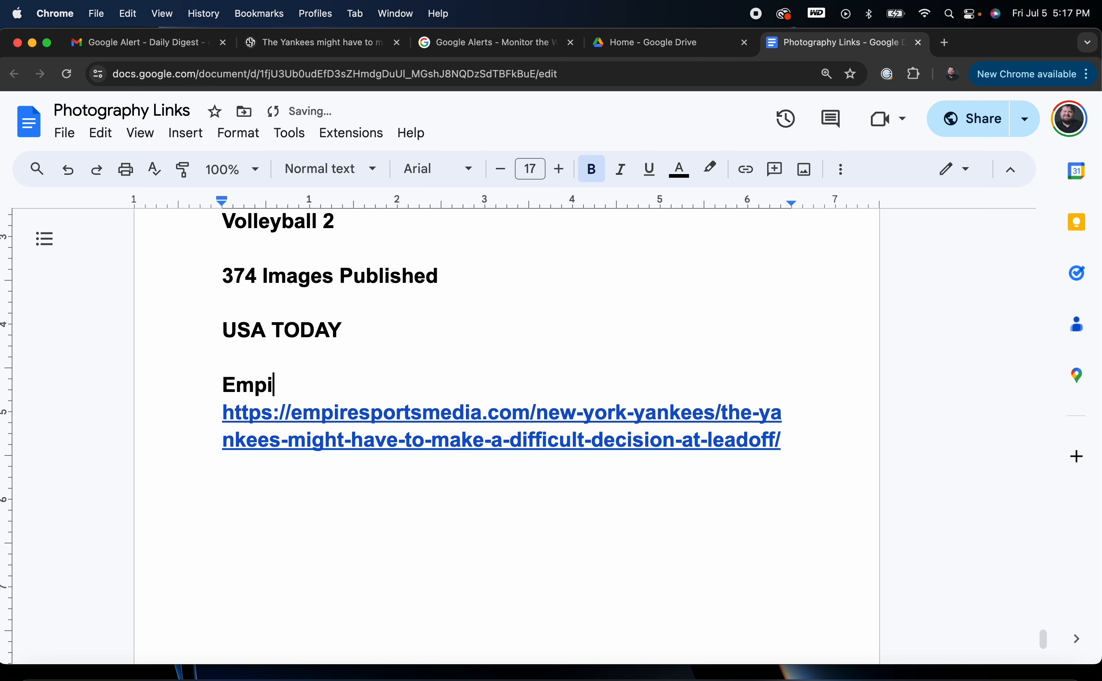
text(re Sports Media:)
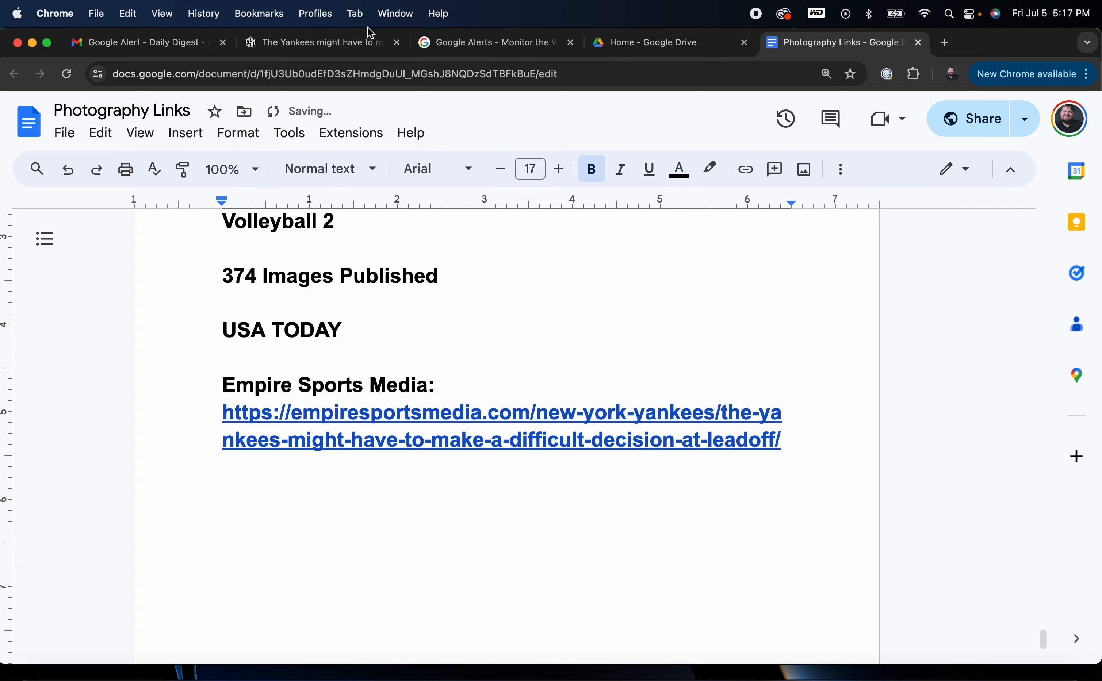
Step: Close the Yankees leadoff article and open the Yardbarker article about the Padres' lineup addition from the Gmail digest
click(318, 44)
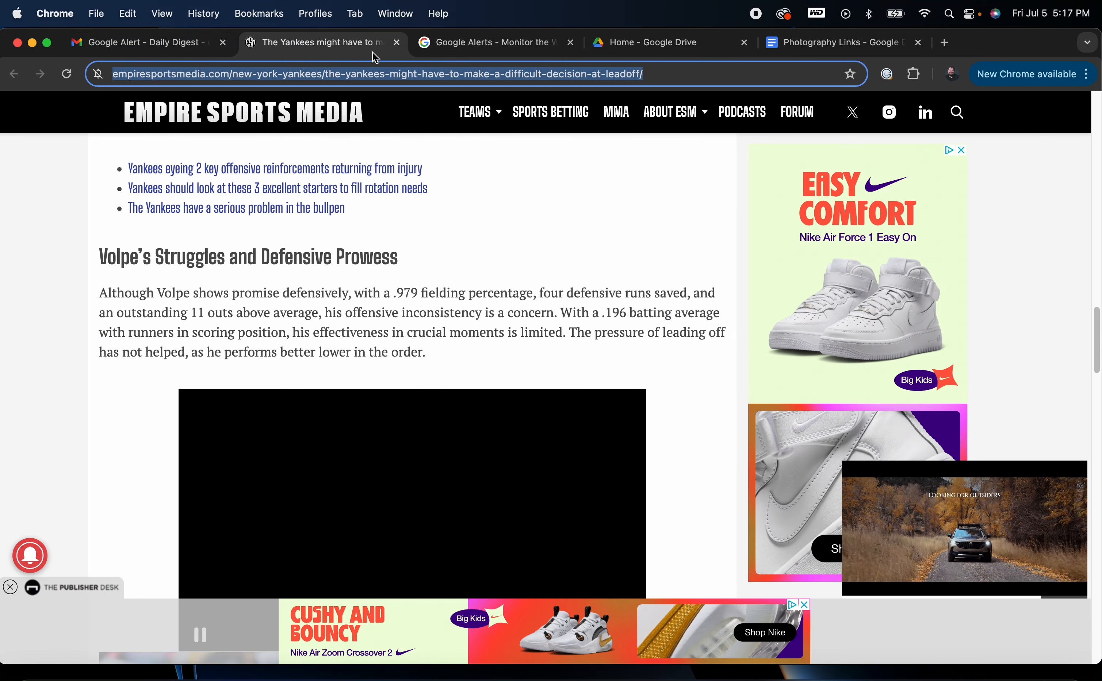
click(396, 43)
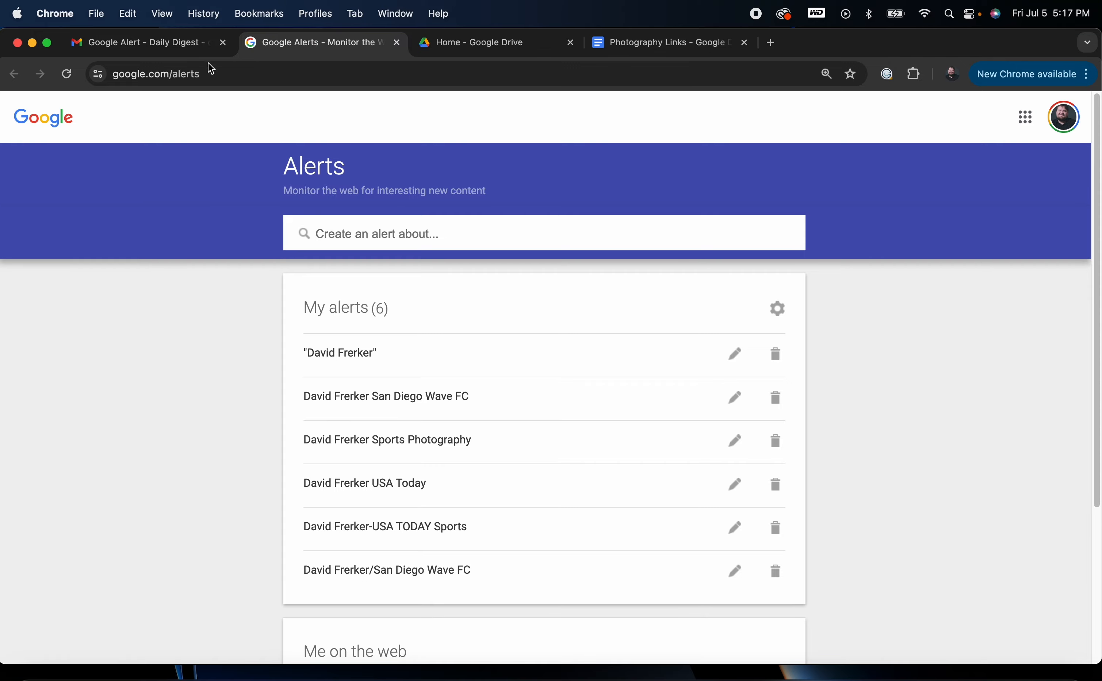
click(147, 43)
click(355, 421)
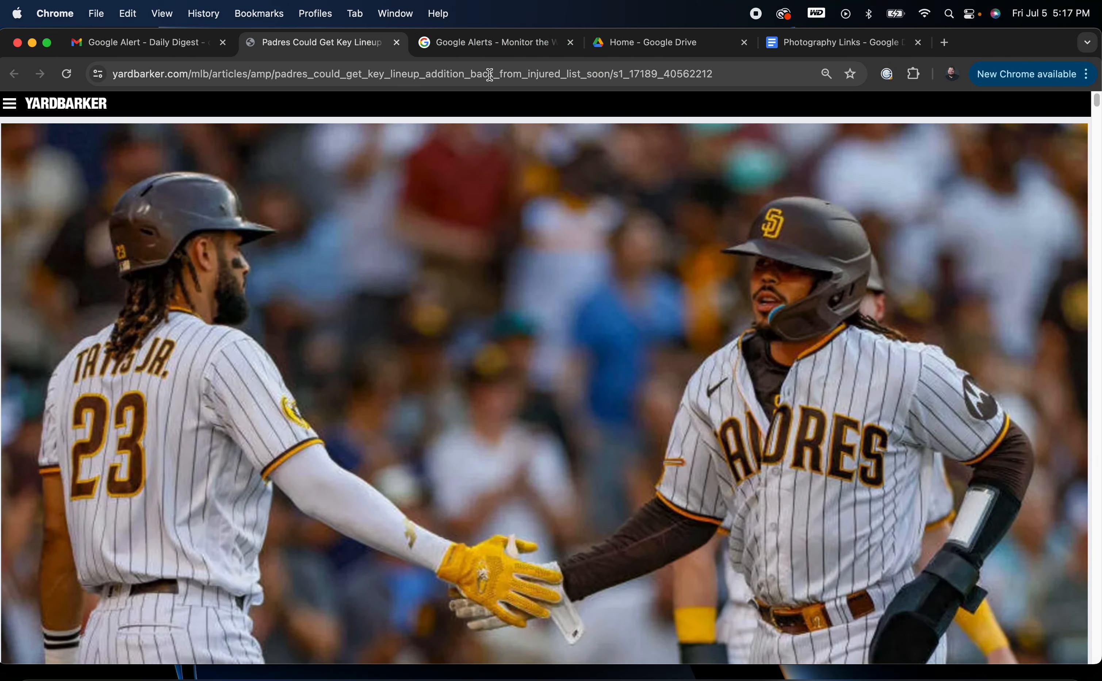
Step: Copy the Yardbarker article's web address and check the credit under its lead photo
click(490, 75)
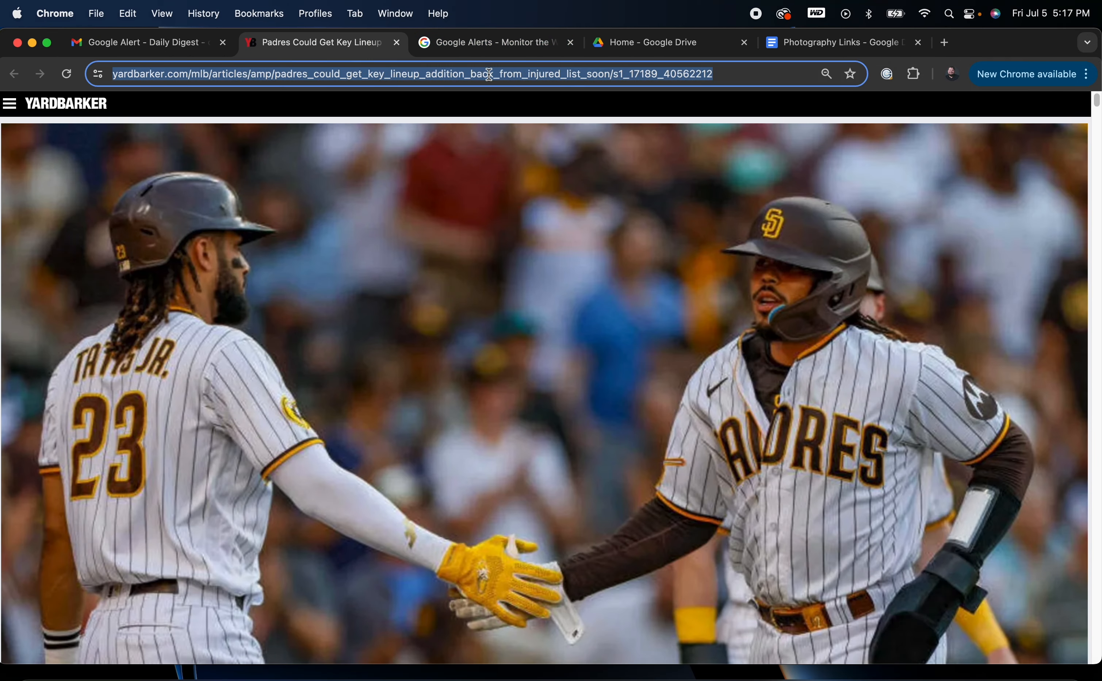
right_click(490, 74)
click(533, 191)
scroll(867, 421, down, 5)
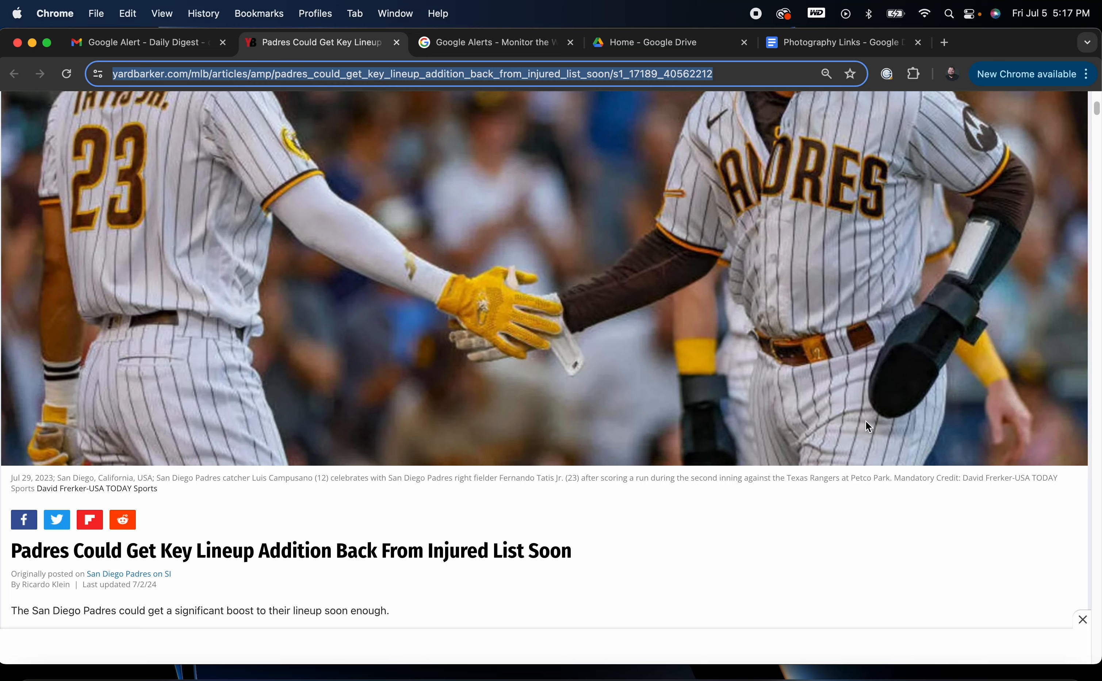
scroll(866, 421, down, 8)
scroll(861, 412, up, 13)
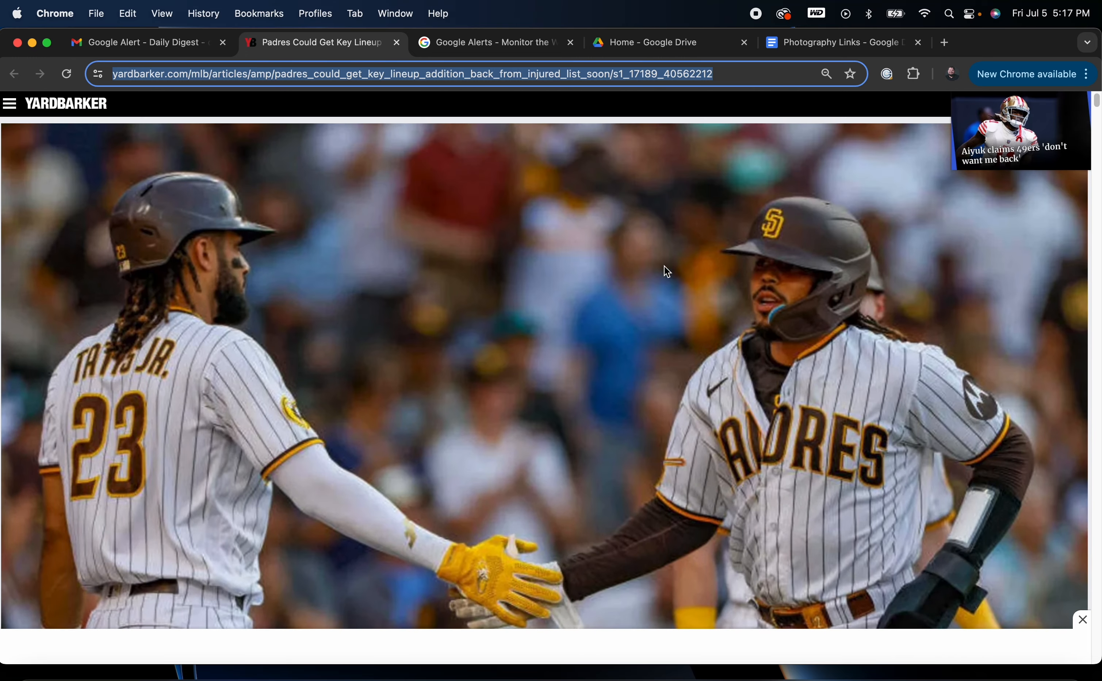
Step: Paste the Yardbarker link below the Empire Sports Media link in the Photography Links document, with blank lines around it
click(813, 34)
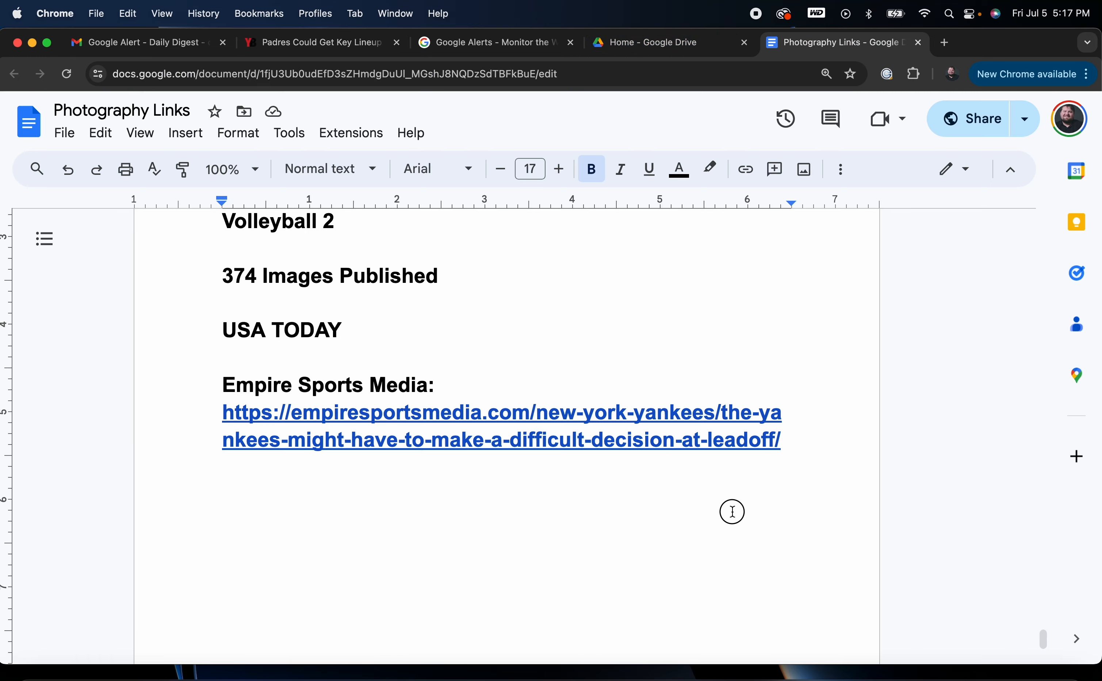
click(795, 458)
key(Return)
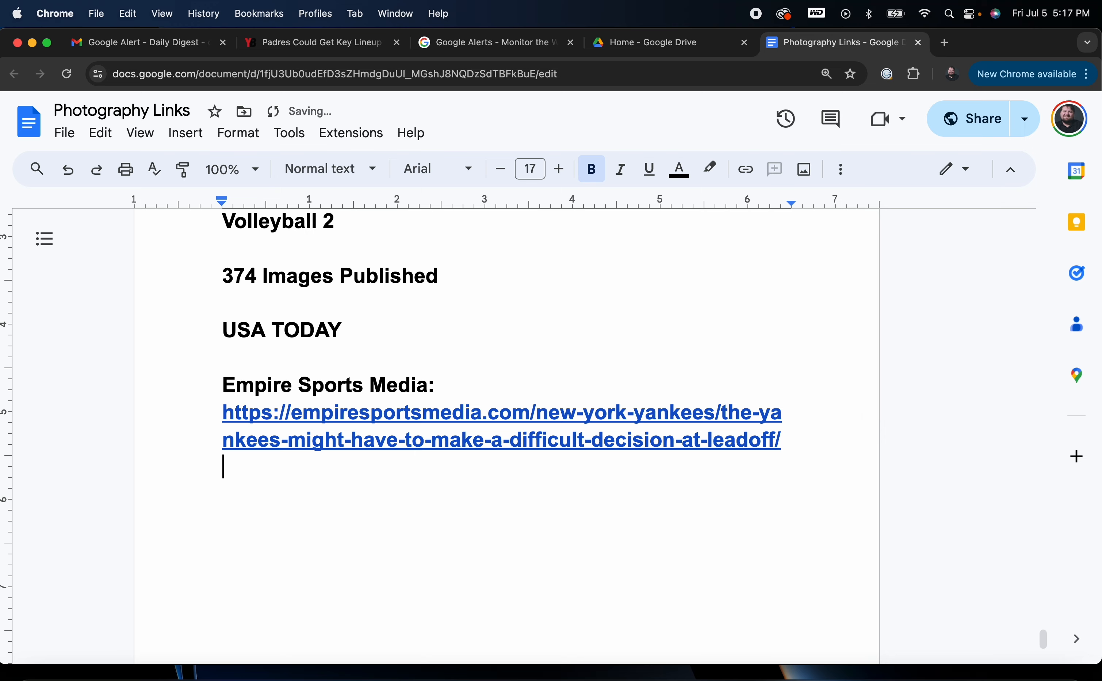
key(Return)
key(super+v)
key(Return)
key(Return)
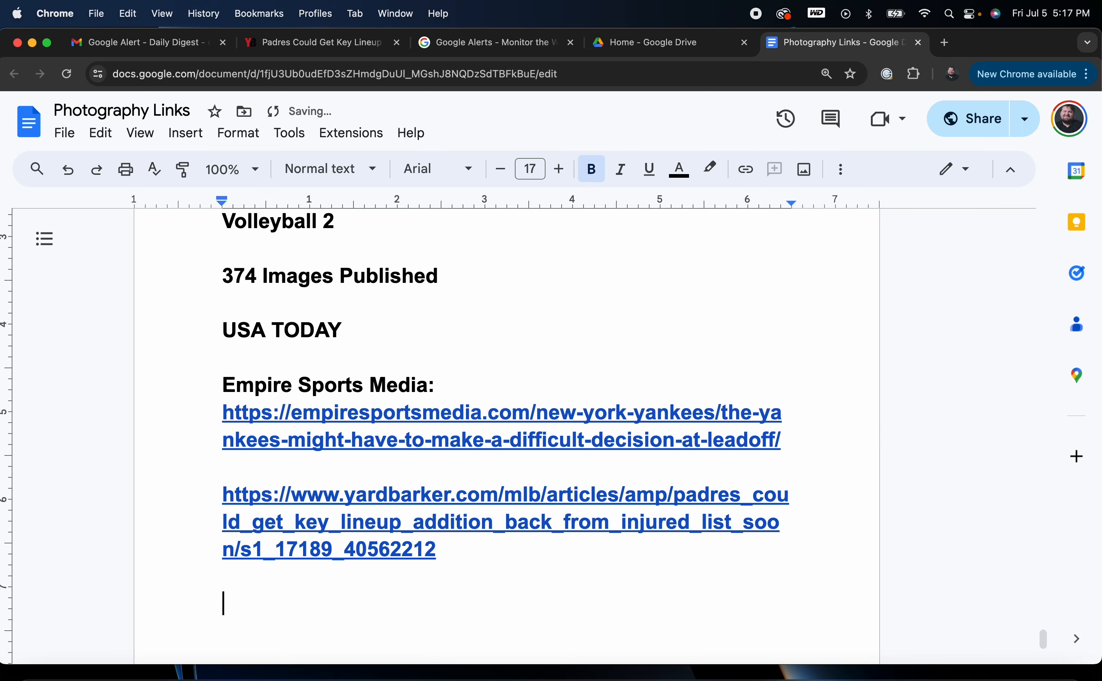
Step: Close the Yardbarker article and open the MSN article about the Yankees' starting rotation from the digest email
click(336, 43)
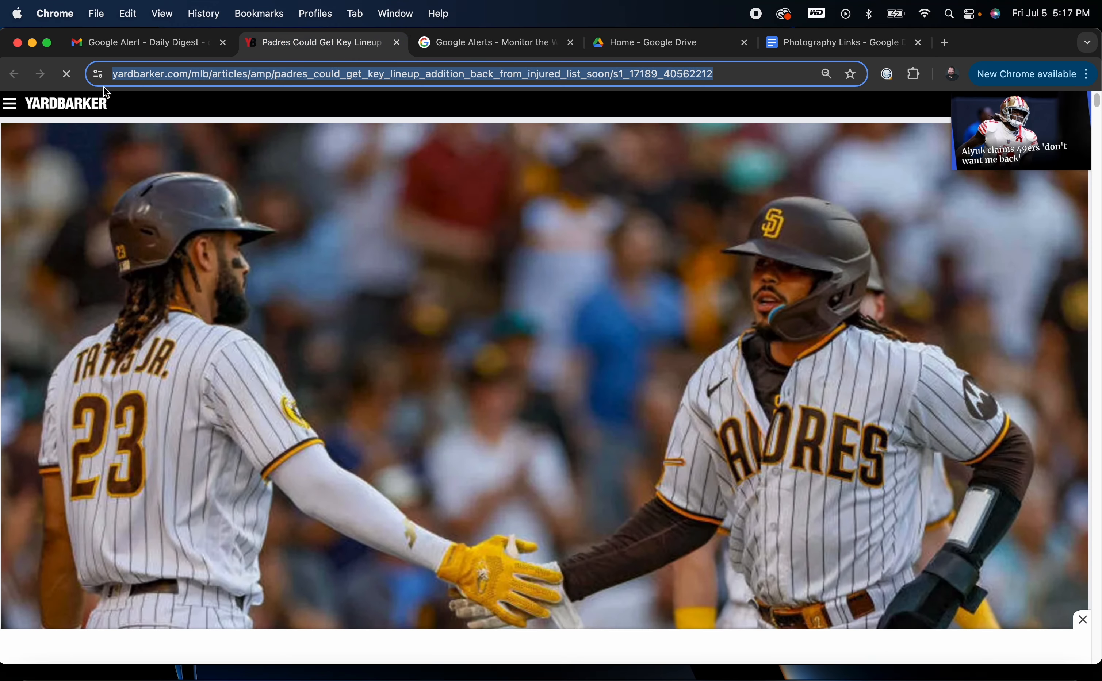
click(397, 42)
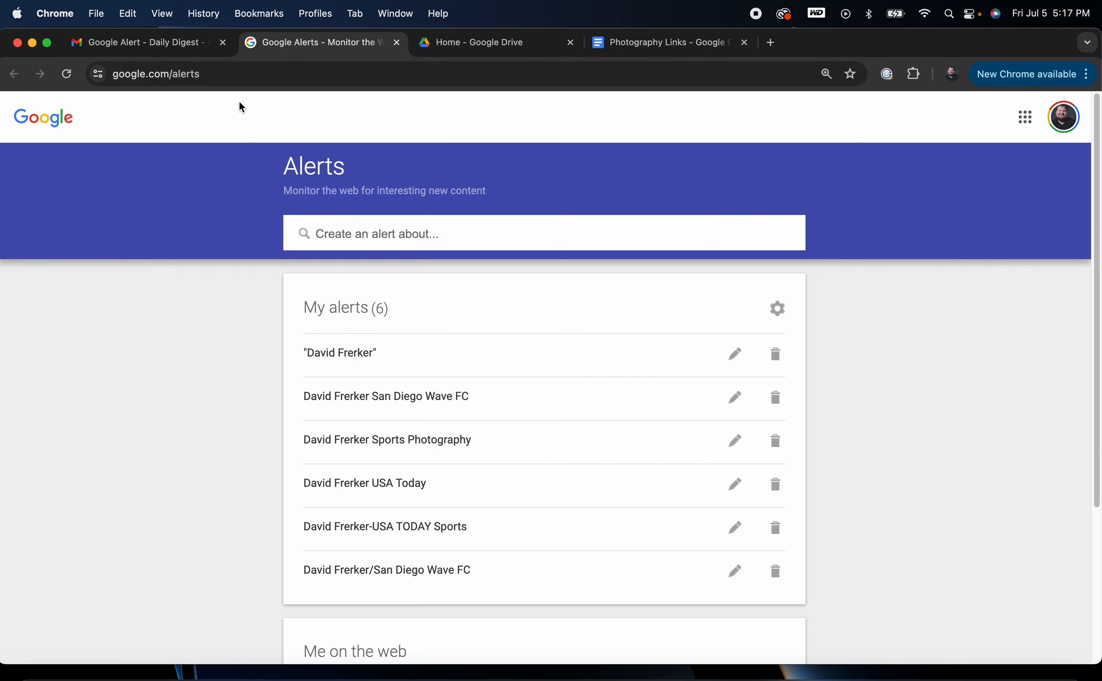
click(152, 52)
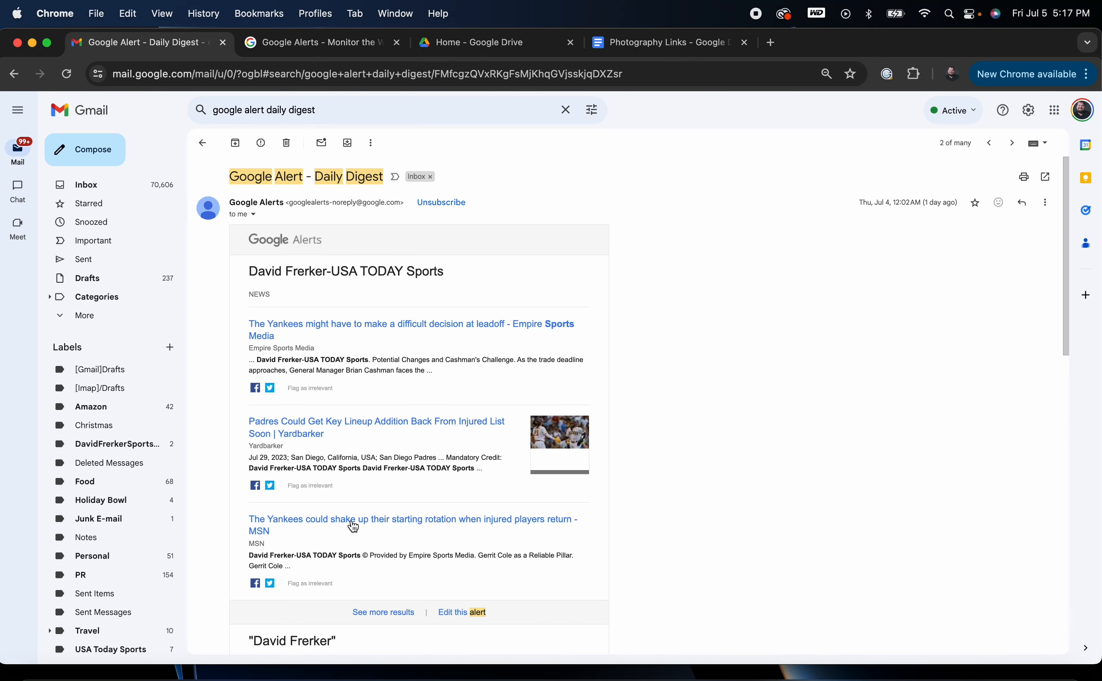
click(353, 527)
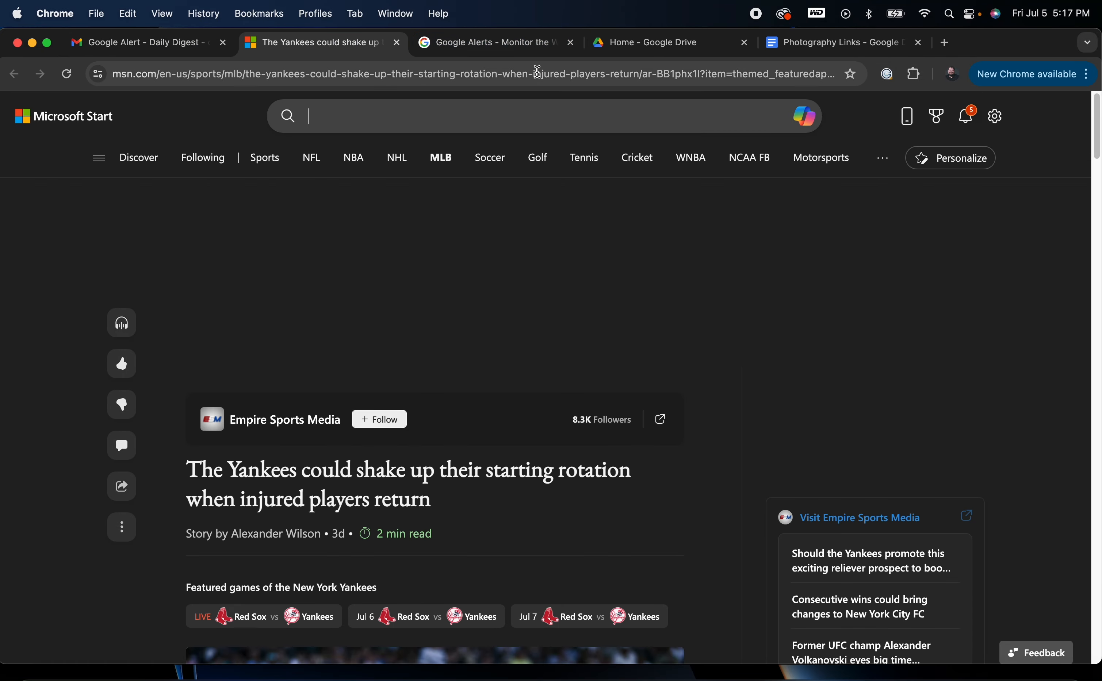
Step: Check the photo credits in the MSN article and add its link below the Yardbarker link in the Photography Links document
right_click(537, 72)
click(568, 190)
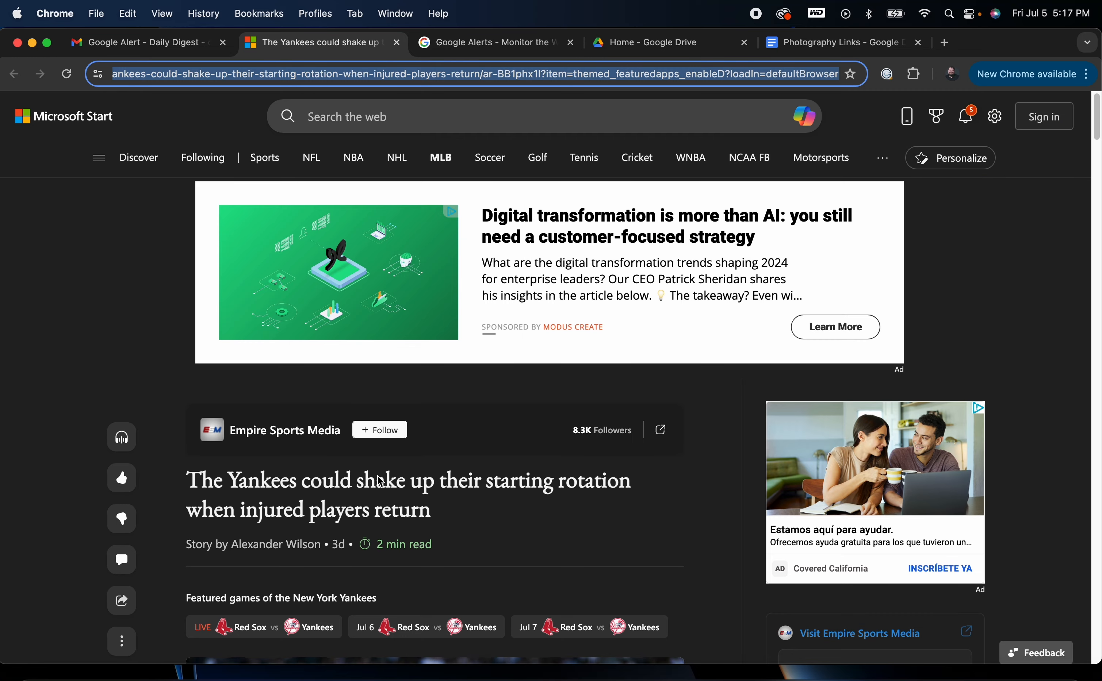
scroll(380, 481, down, 20)
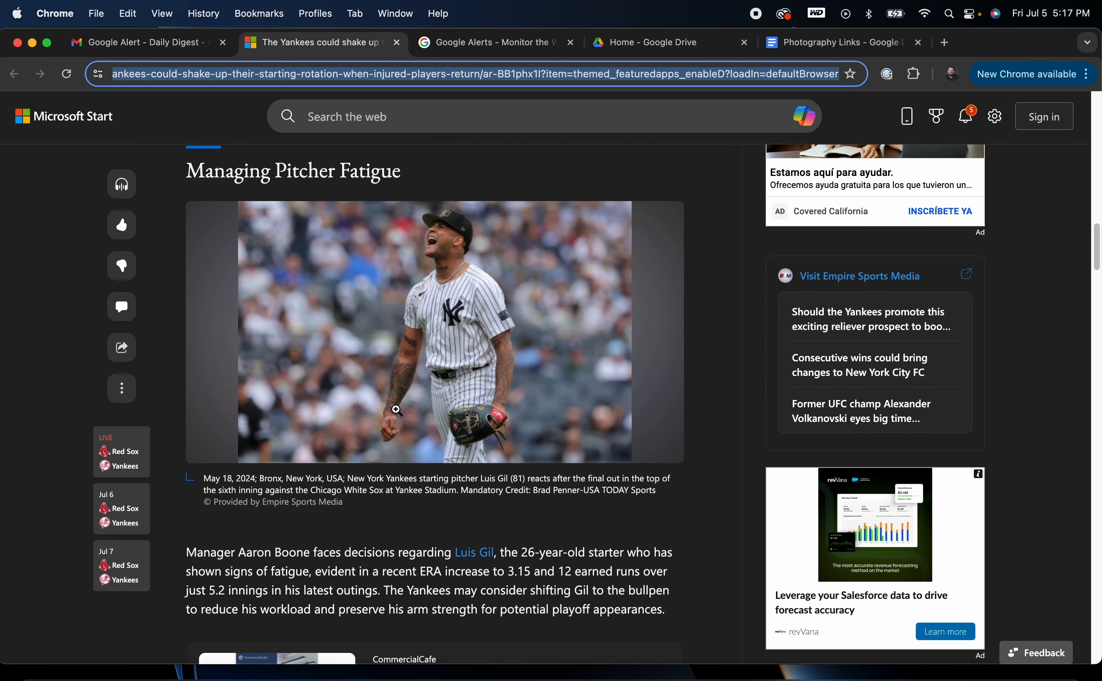
scroll(395, 409, down, 15)
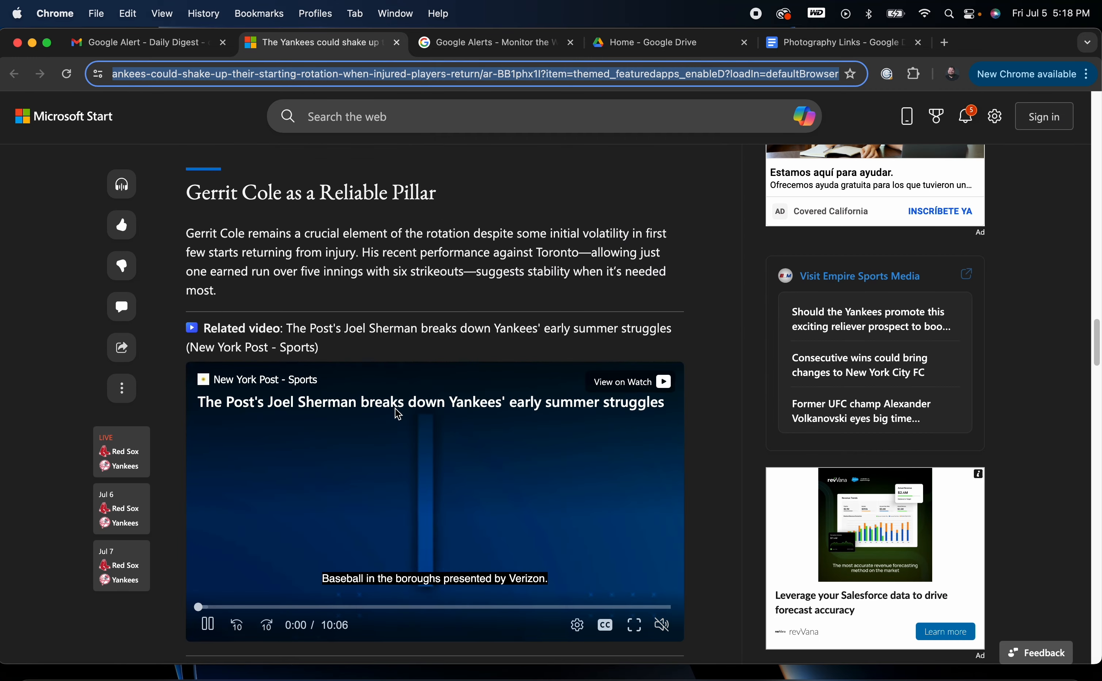
scroll(396, 409, up, 5)
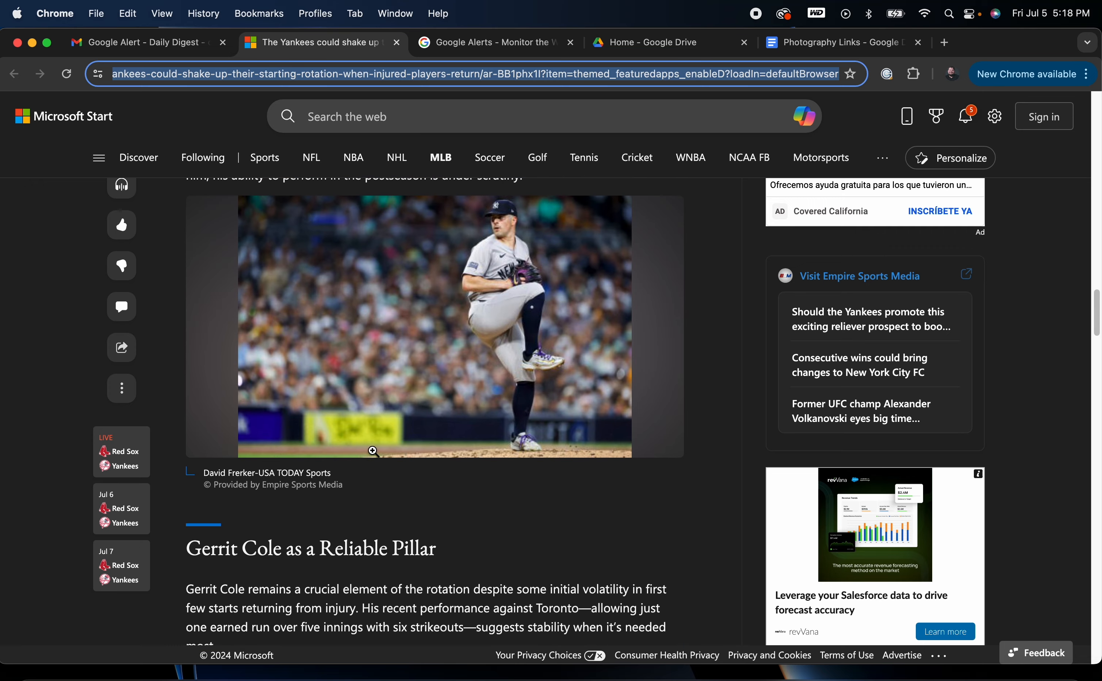
scroll(372, 451, up, 7)
click(812, 40)
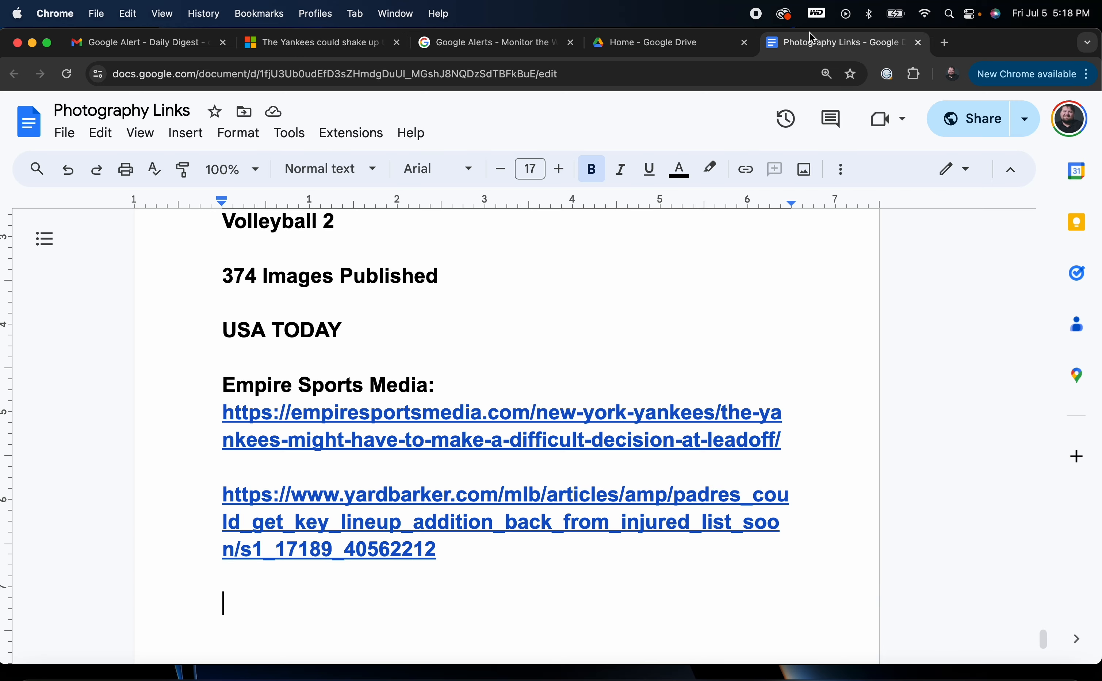
key(super+v)
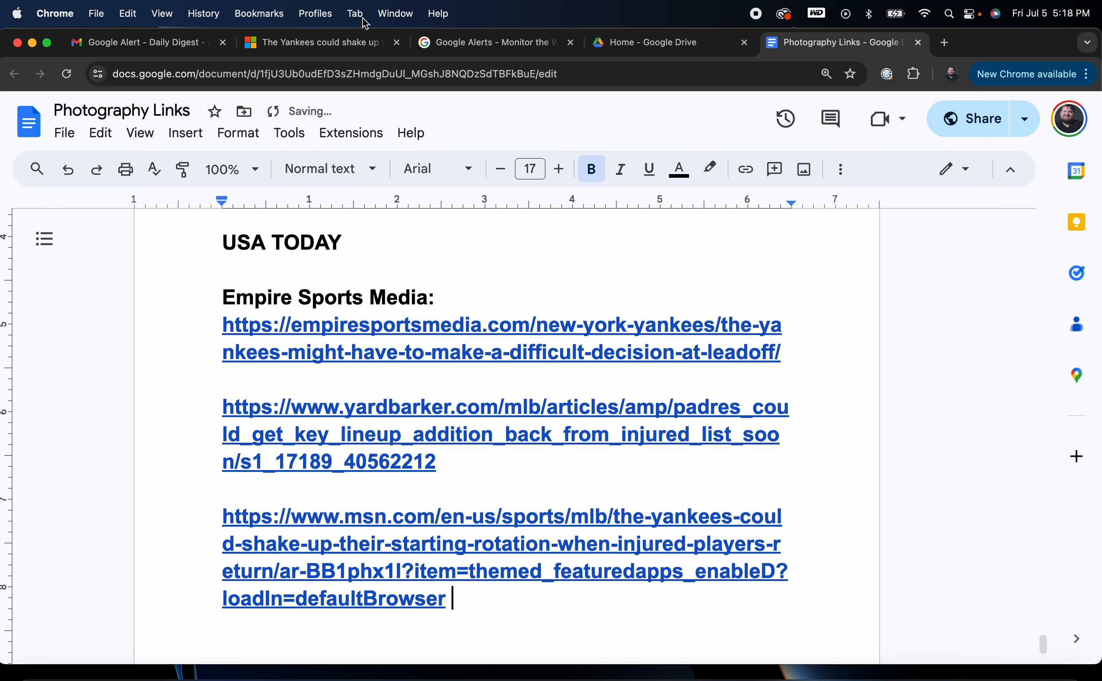
Step: Return to the Gmail search results and open the July 3 Google Alerts daily digest
click(136, 42)
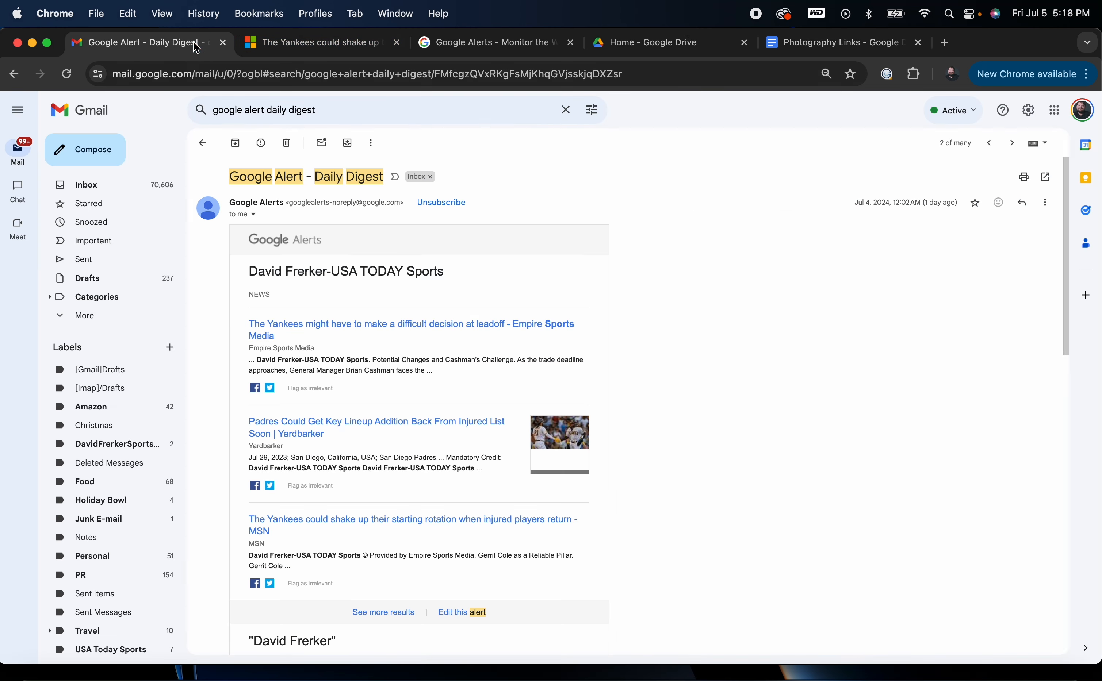
click(13, 73)
click(738, 255)
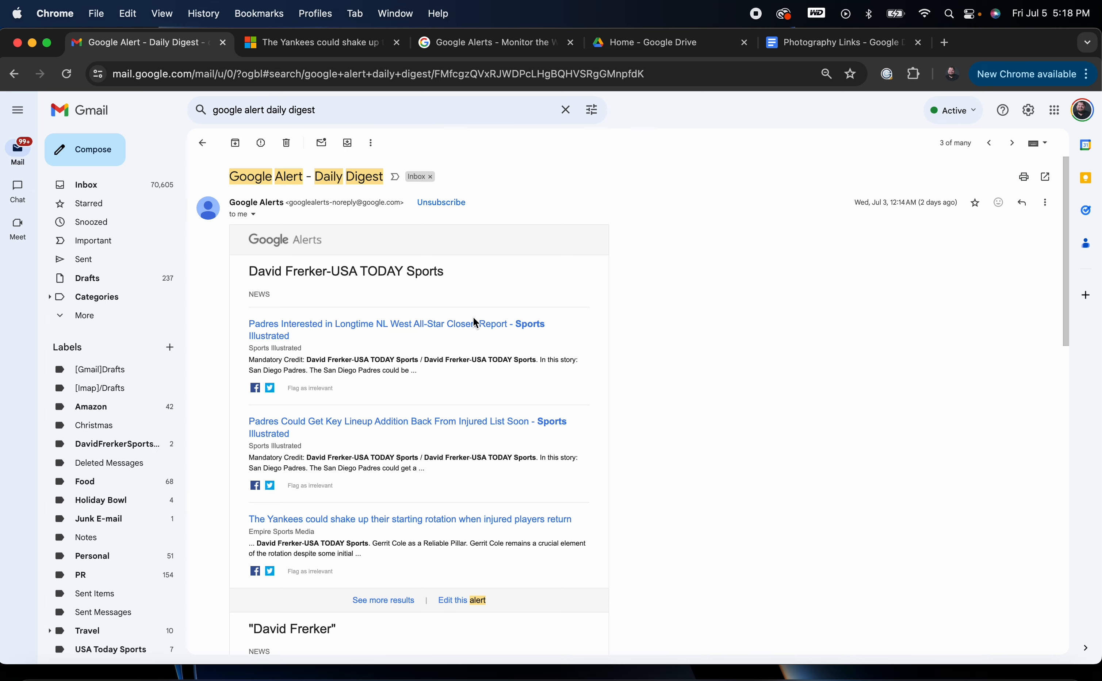
Step: Open the Sports Illustrated article about the Padres' interest in an NL West All-Star closer and check its photo credit
click(458, 324)
scroll(459, 326, down, 5)
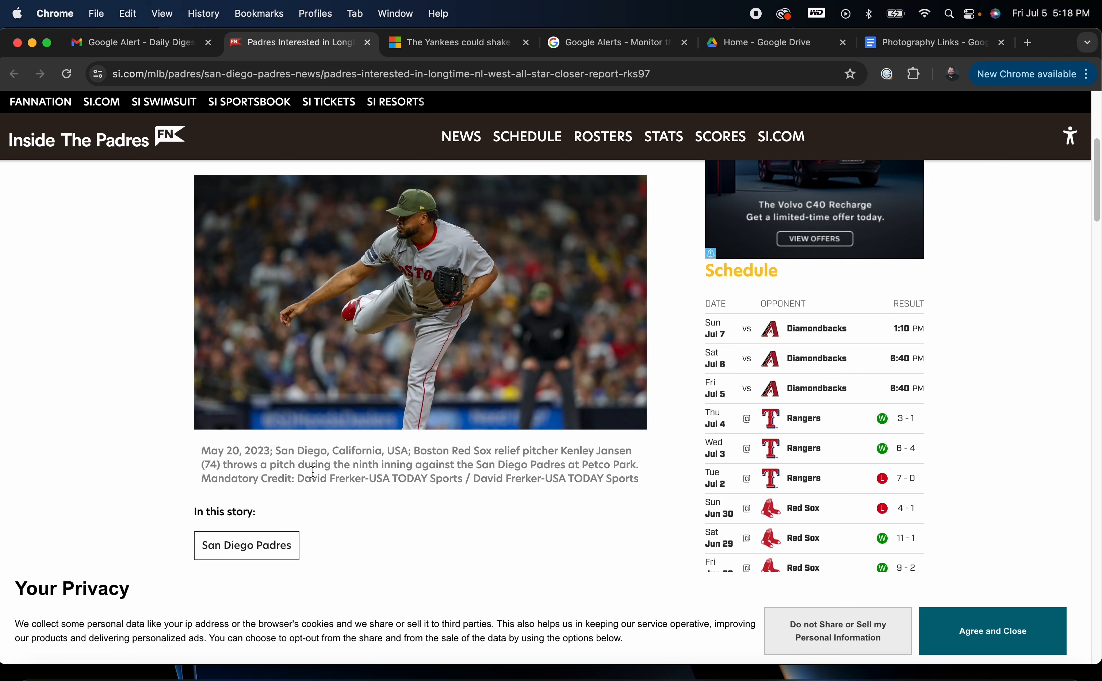
scroll(313, 473, up, 1)
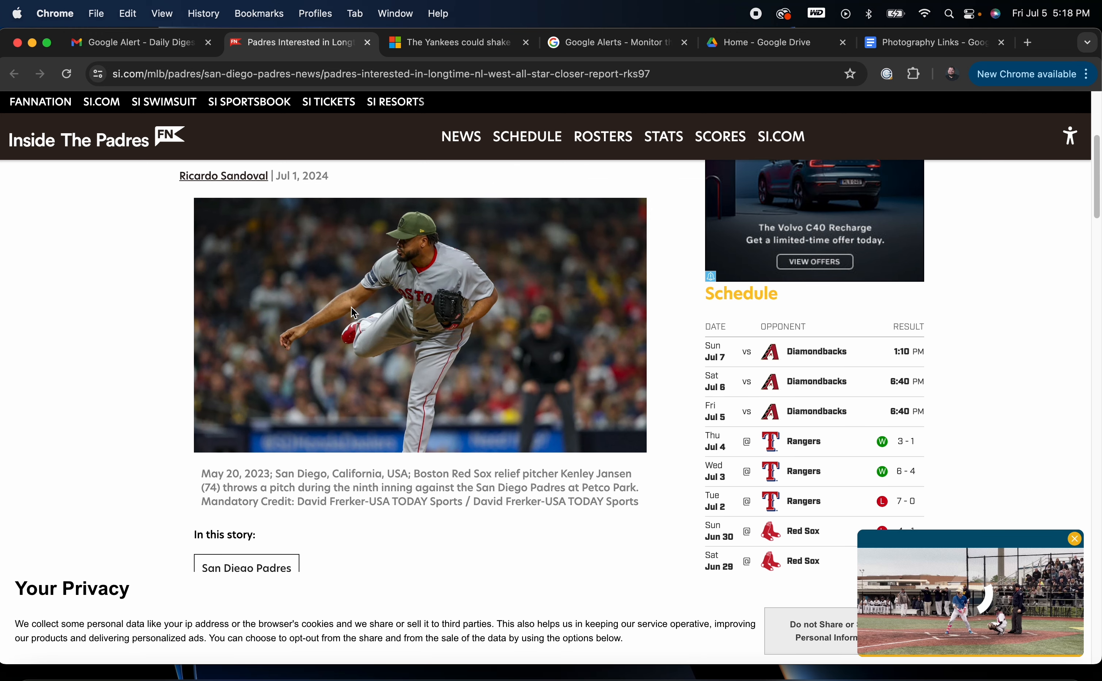
Step: Copy the link of the Sports Illustrated article about the All-Star closer and add it below the MSN link in the Photography Links document
click(255, 74)
right_click(181, 75)
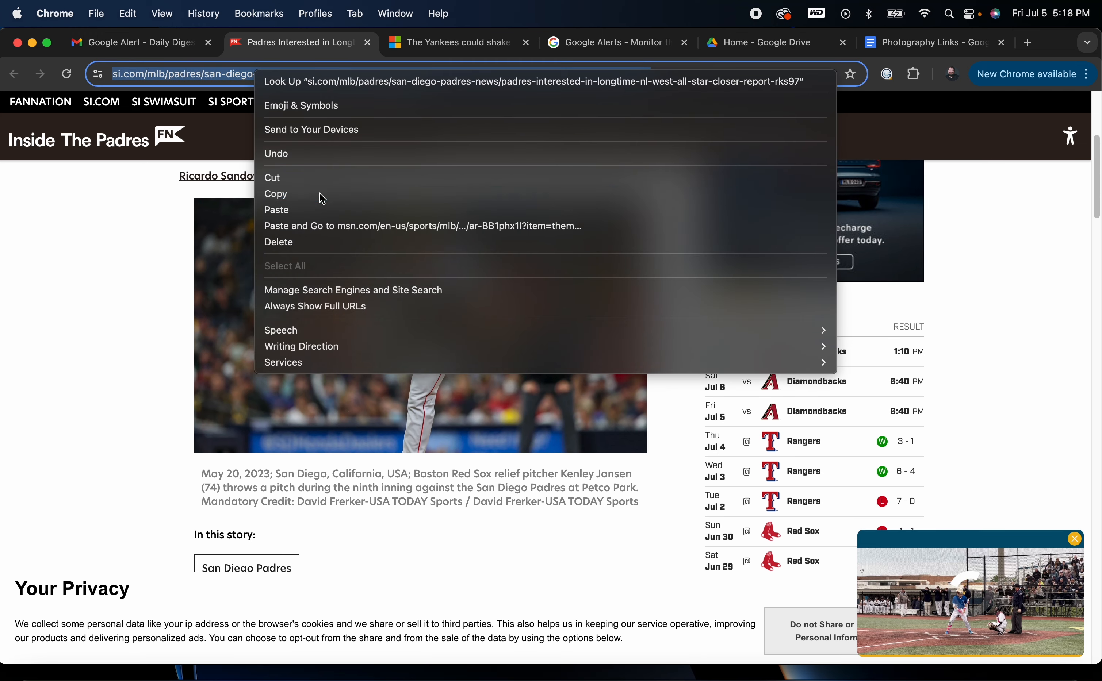
click(320, 196)
click(914, 45)
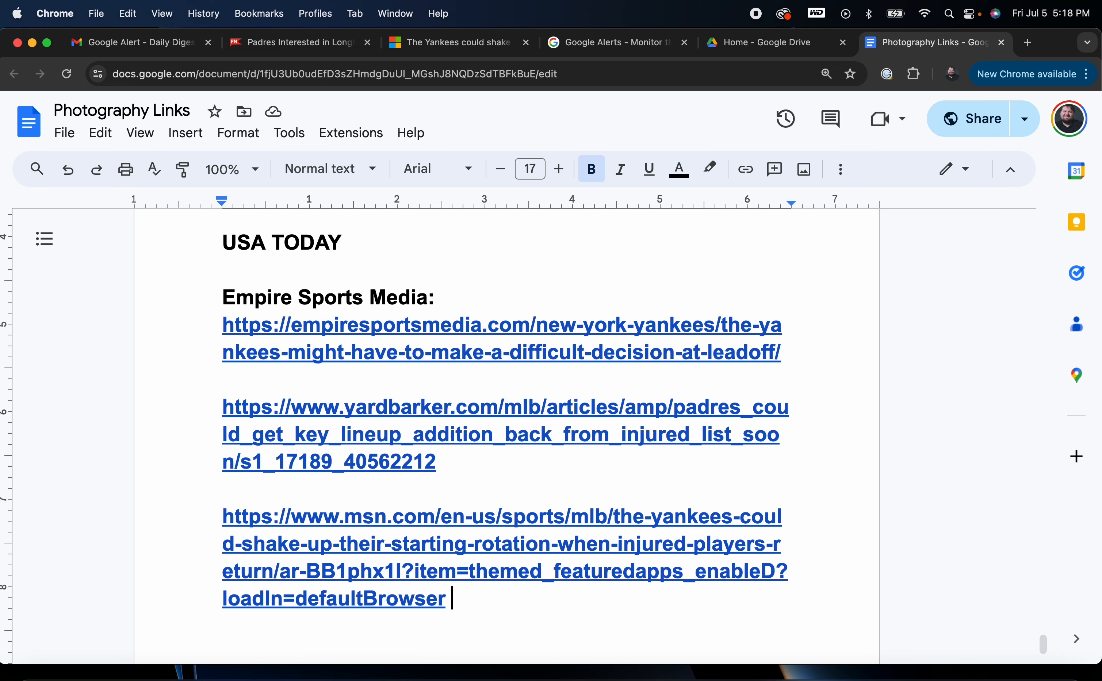
key(Return)
key(Return)
key(super+v)
key(Return)
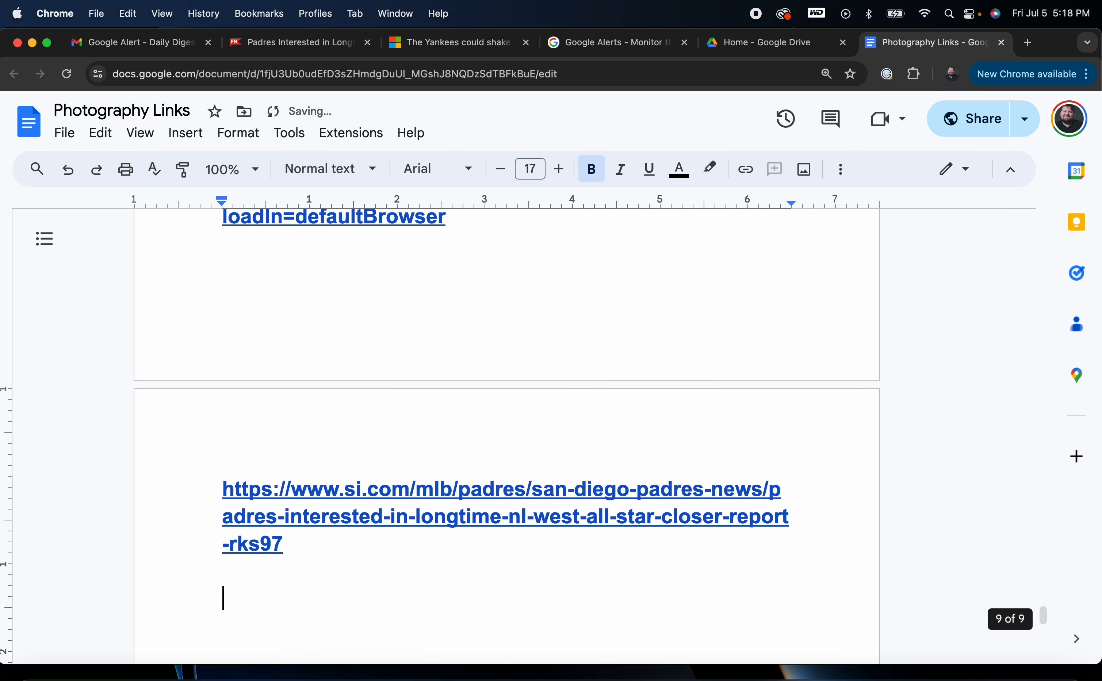
Step: Close the All-Star closer article and open the Sports Illustrated article "Padres Could Get Key Lineup Addition Back From Injured List Soon" from the digest email
click(244, 42)
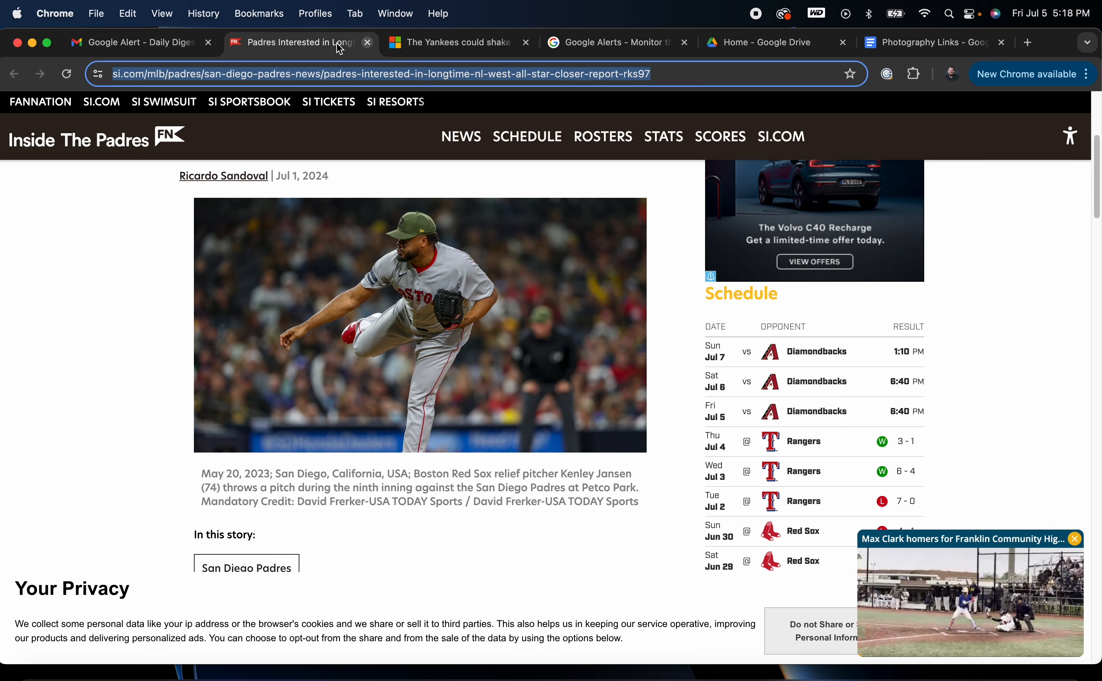
click(368, 42)
click(130, 45)
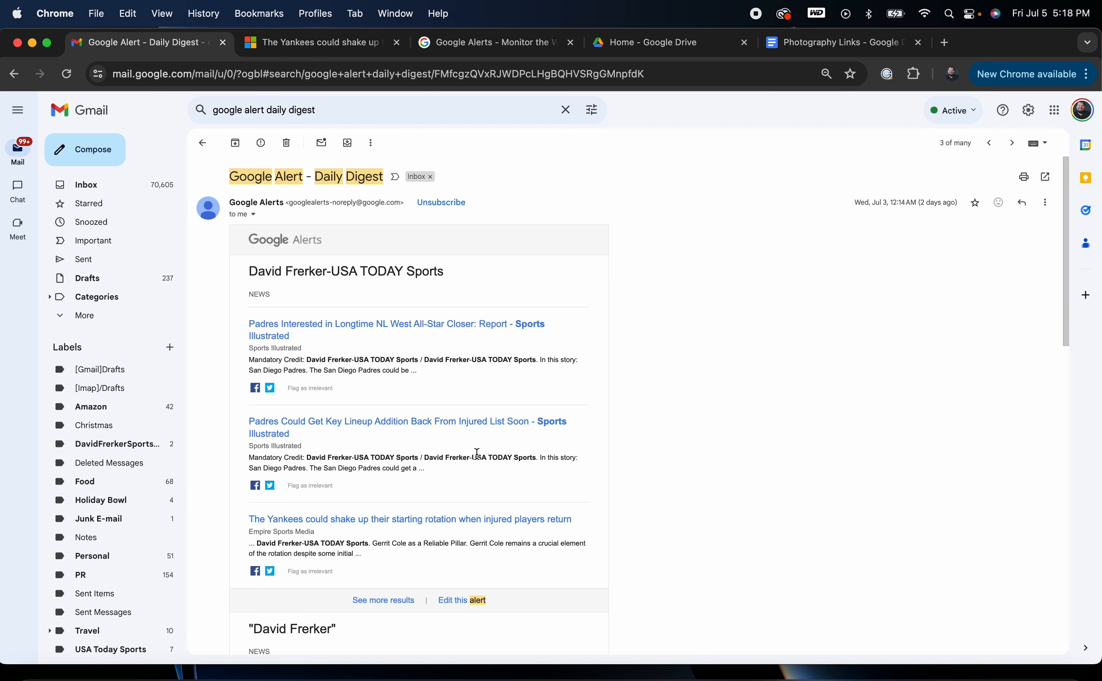
click(411, 426)
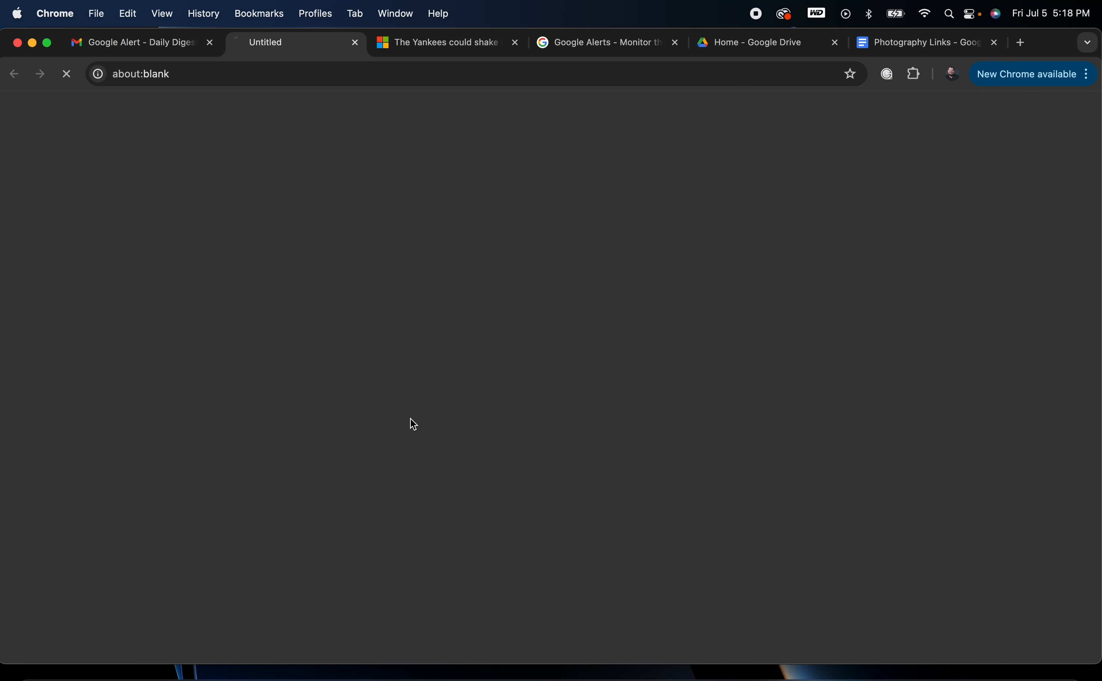
Step: Add the link of the Padres lineup addition article below the previous Sports Illustrated link in the Photography Links document
right_click(266, 74)
click(308, 202)
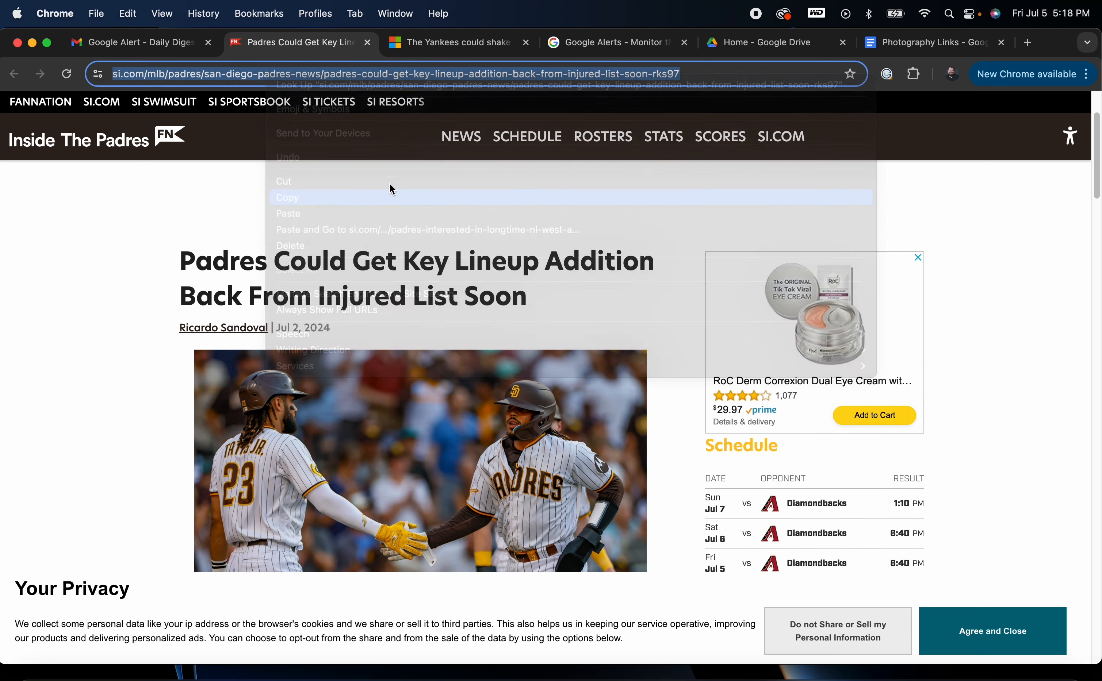
click(903, 45)
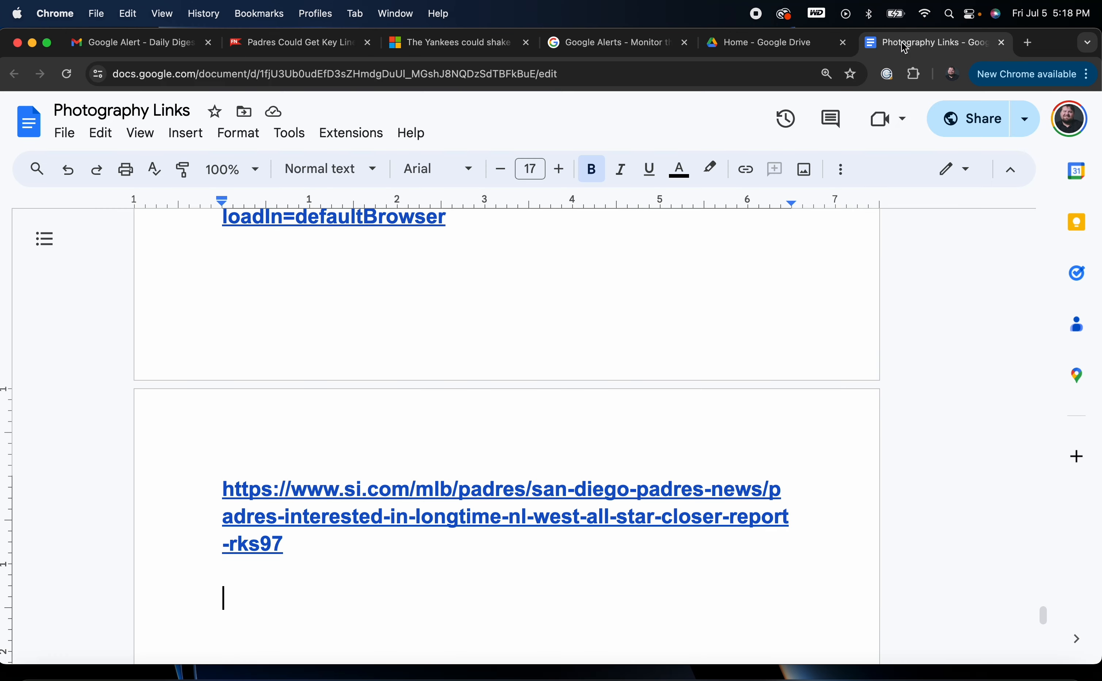
key(super+v)
key(Return)
key(Return)
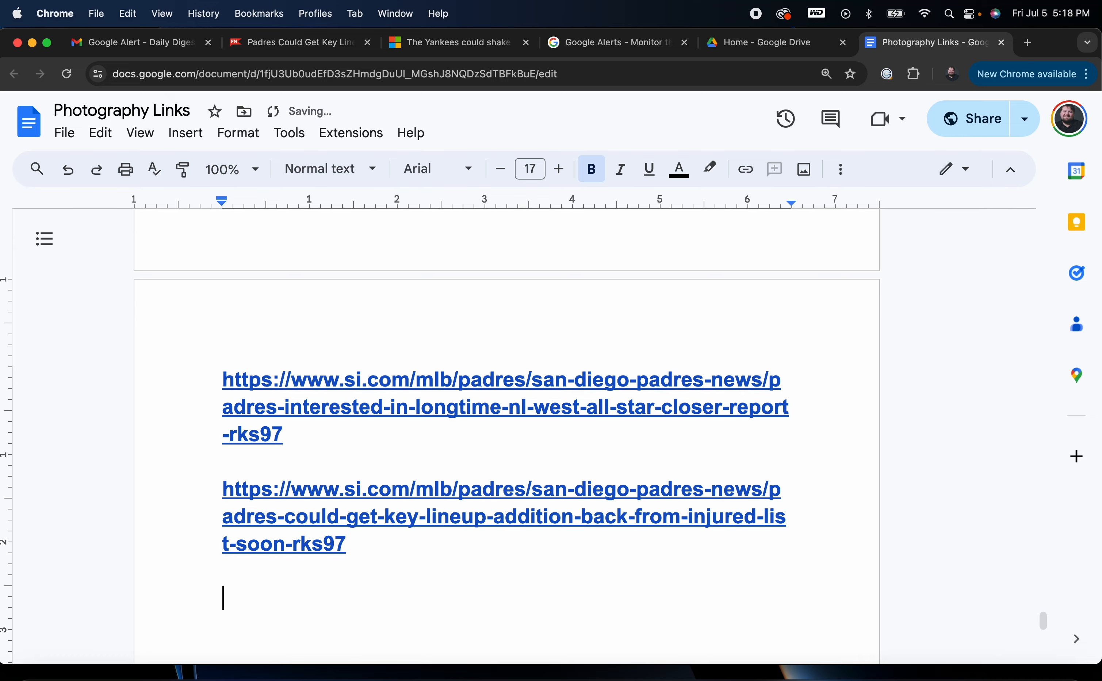
Step: Open the Empire Sports Media article about the Yankees' starting rotation from the July 3 digest, look through its photos and close it
click(193, 48)
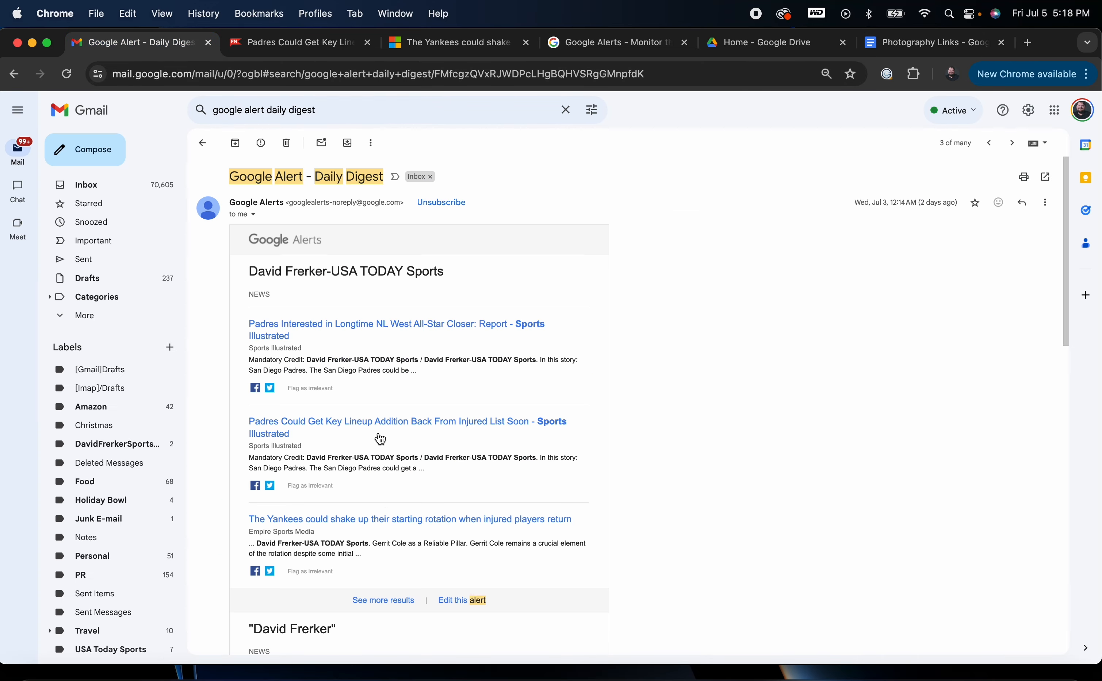
click(361, 520)
scroll(408, 439, down, 10)
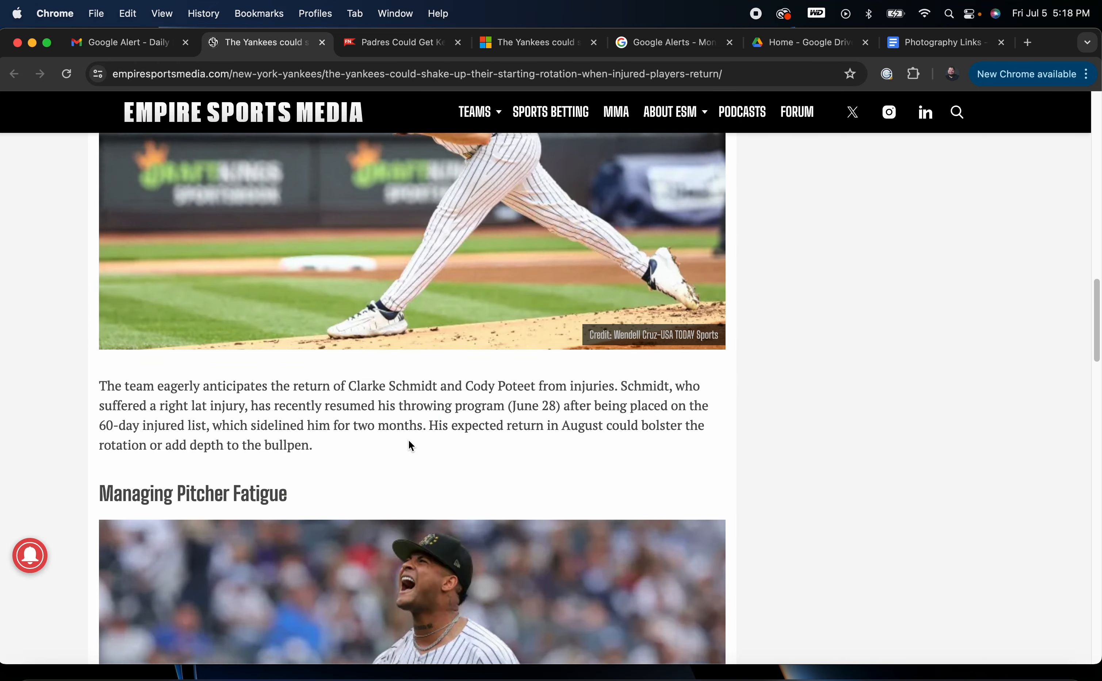
scroll(408, 440, up, 10)
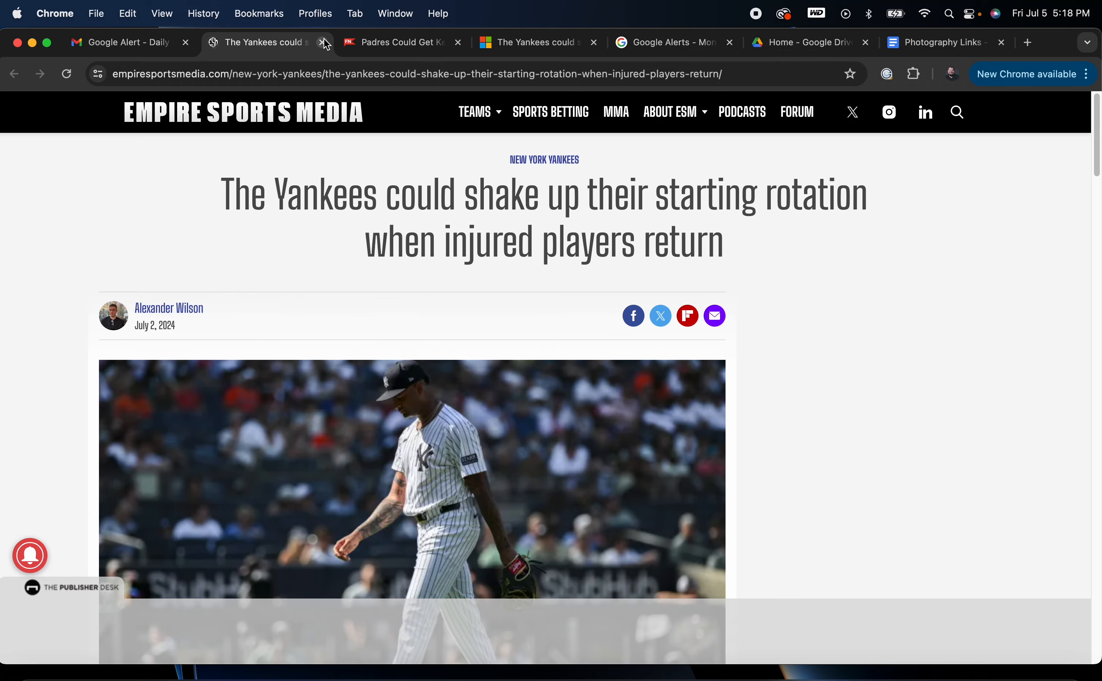
click(324, 43)
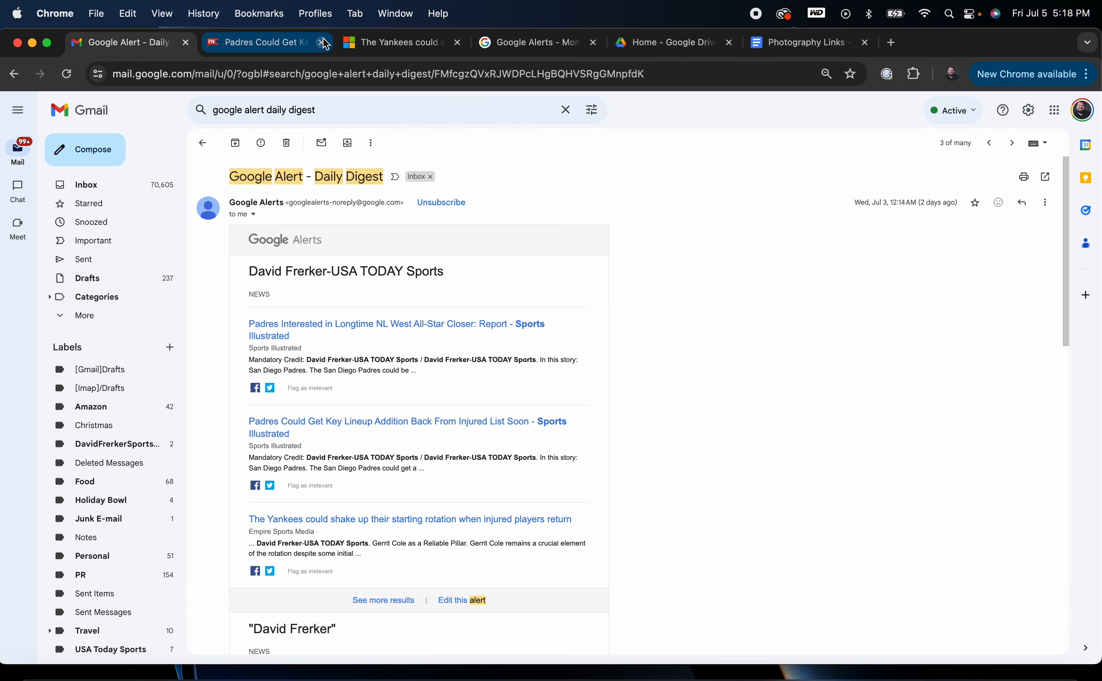
Step: Open the July 2 daily digest and check the photo credit in its SDNews.com article about the San Diego Wave
click(202, 143)
click(532, 274)
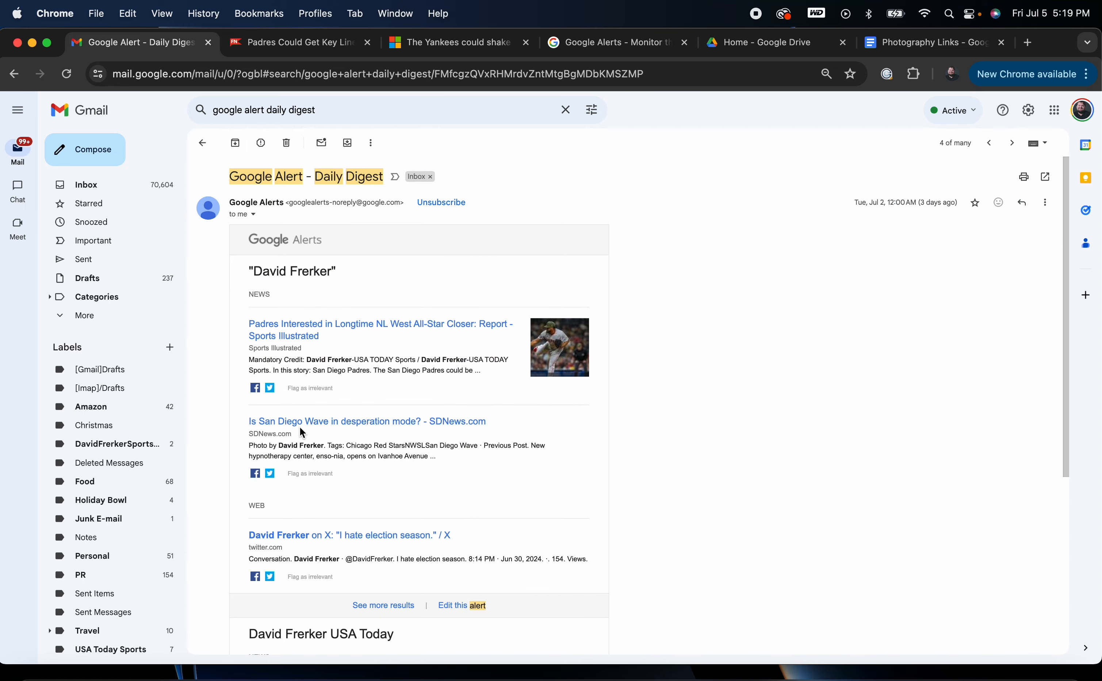
click(356, 427)
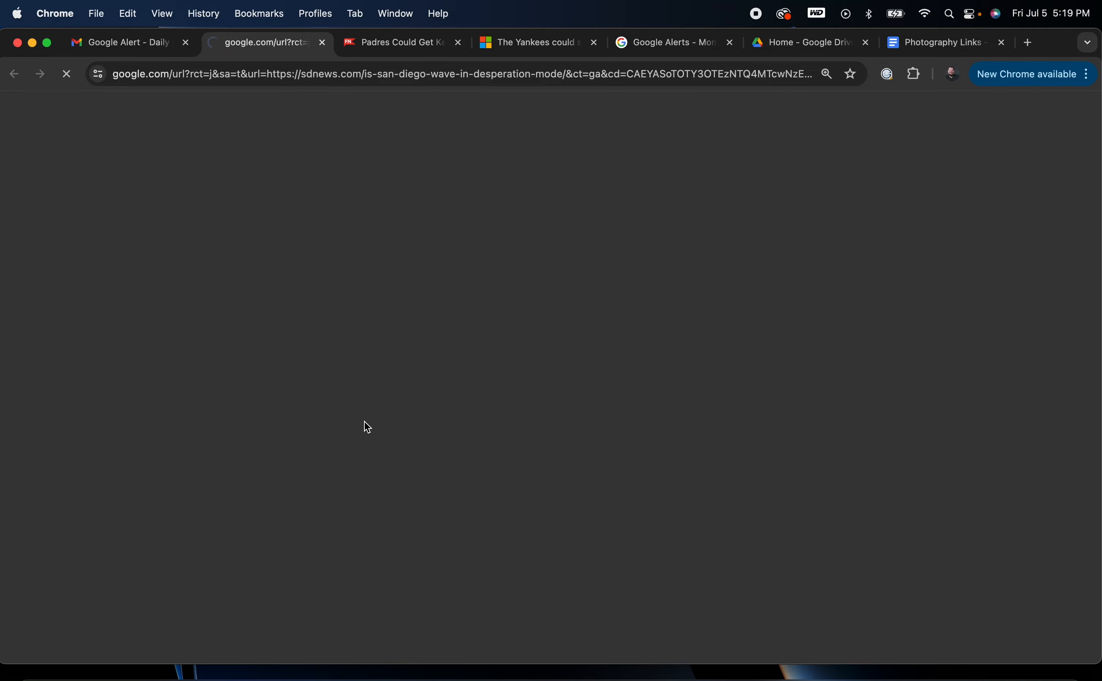
scroll(390, 397, down, 5)
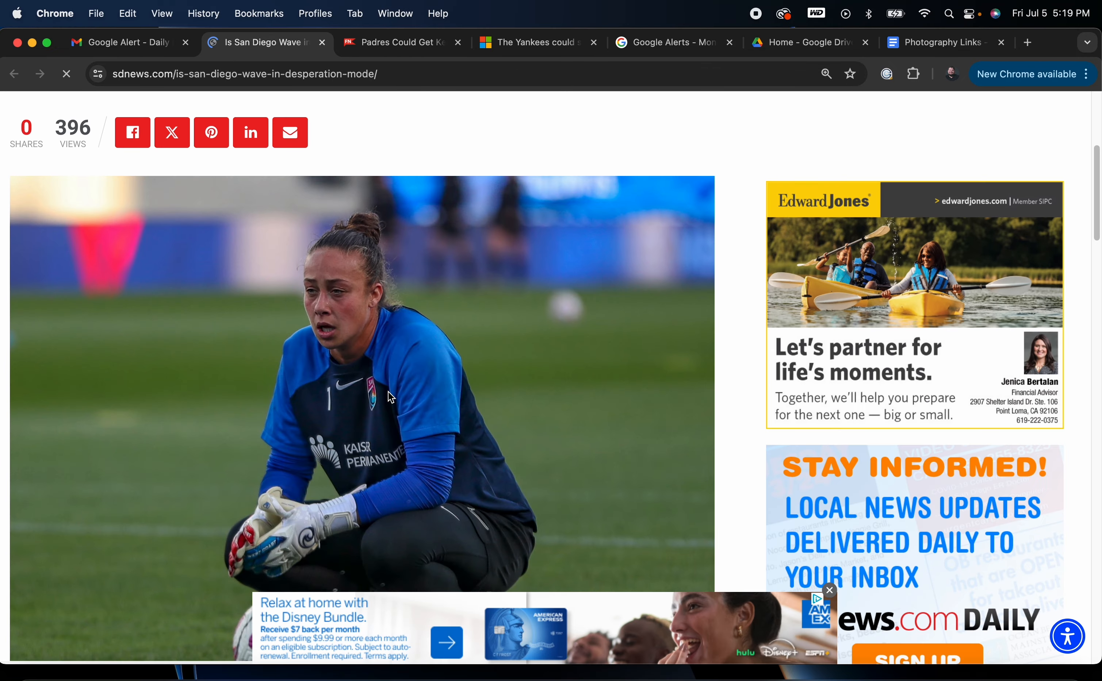
scroll(371, 319, down, 15)
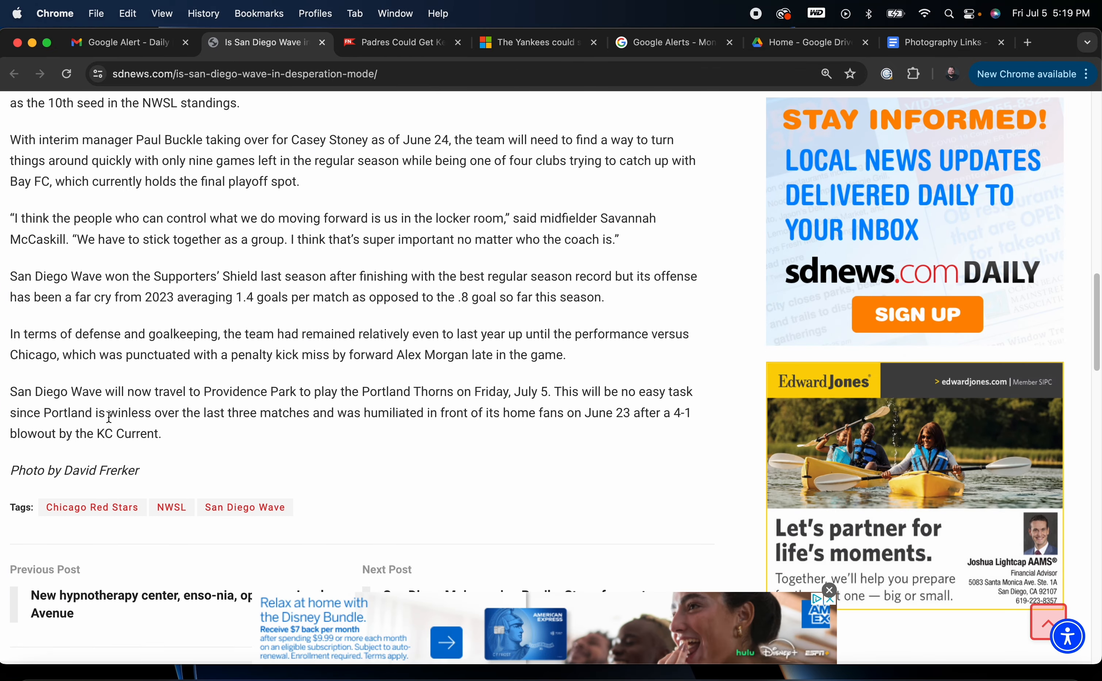
scroll(316, 479, up, 12)
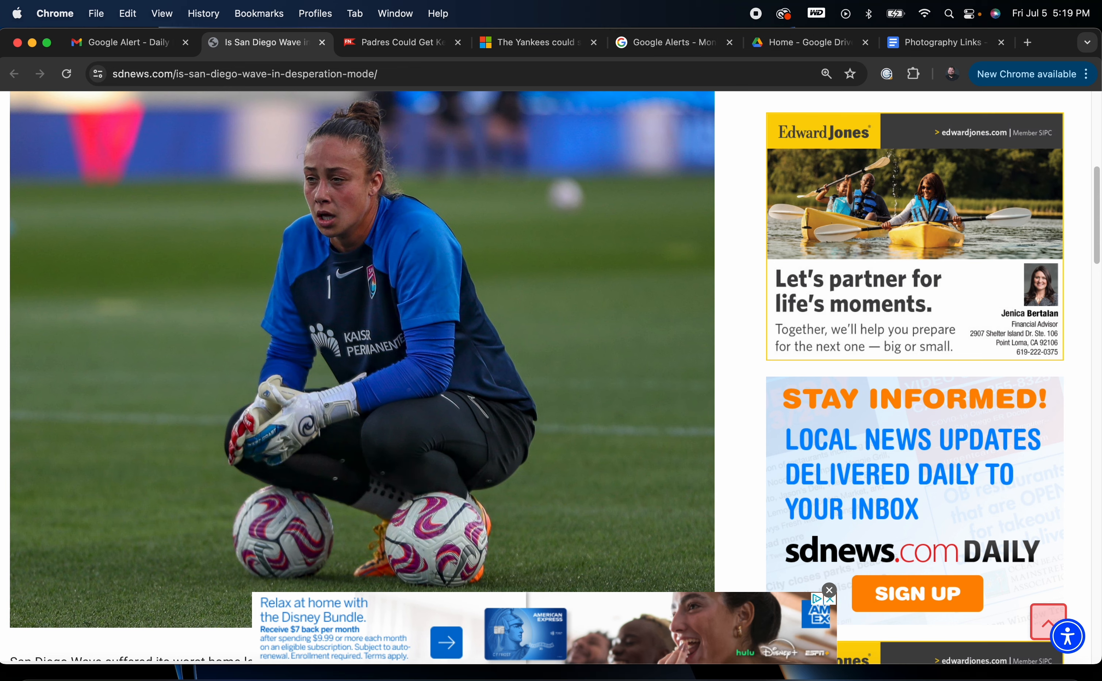
click(322, 42)
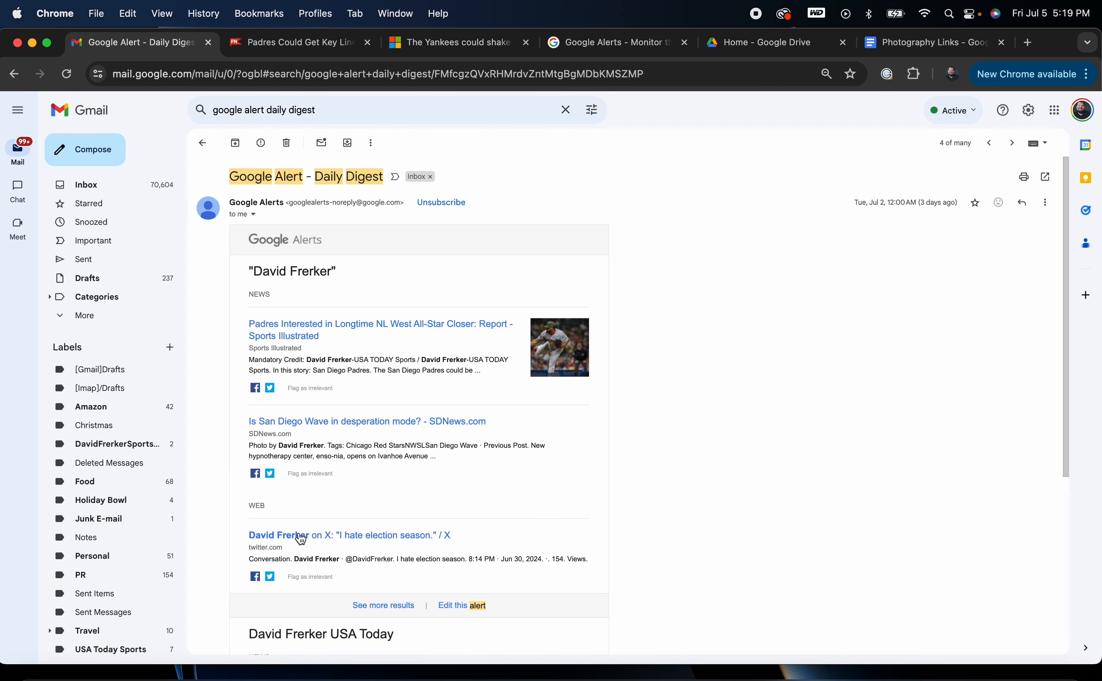
Step: Review the remaining alerts in the July 2 digest and open the July 1 daily digest
scroll(374, 527, down, 2)
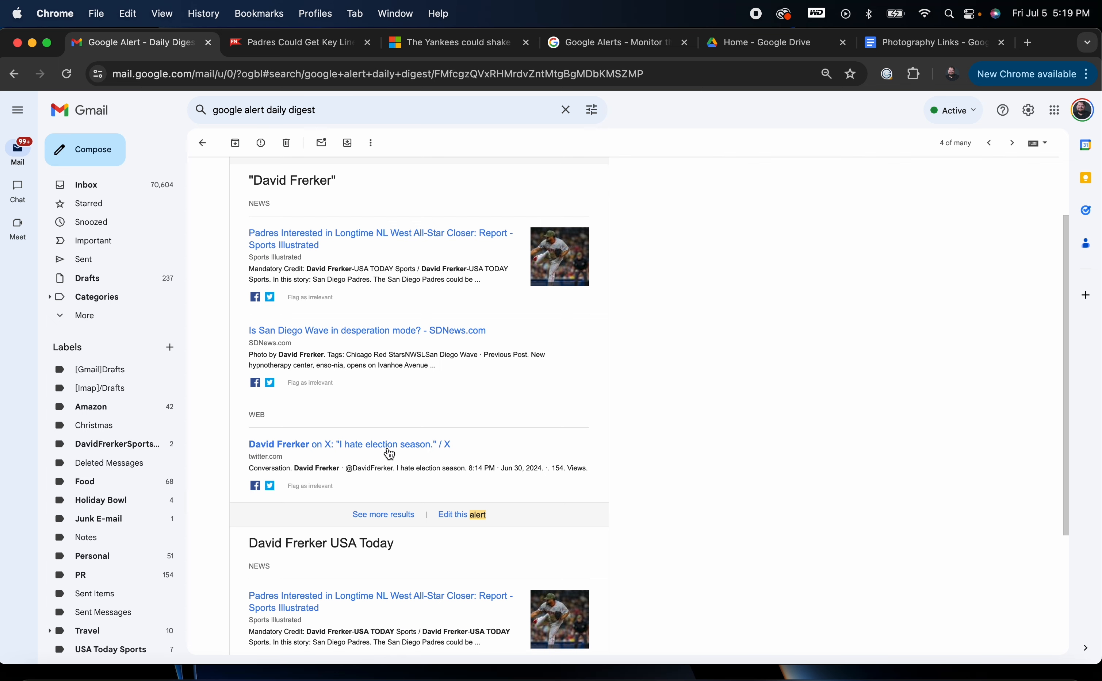
scroll(386, 453, down, 4)
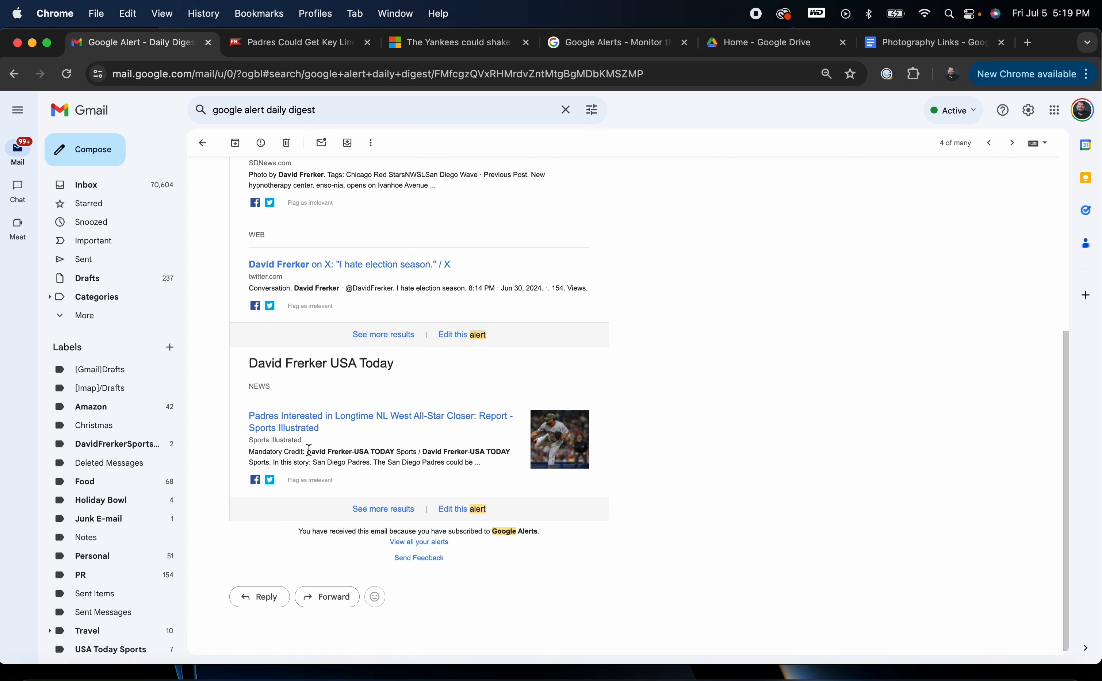
scroll(392, 322, up, 6)
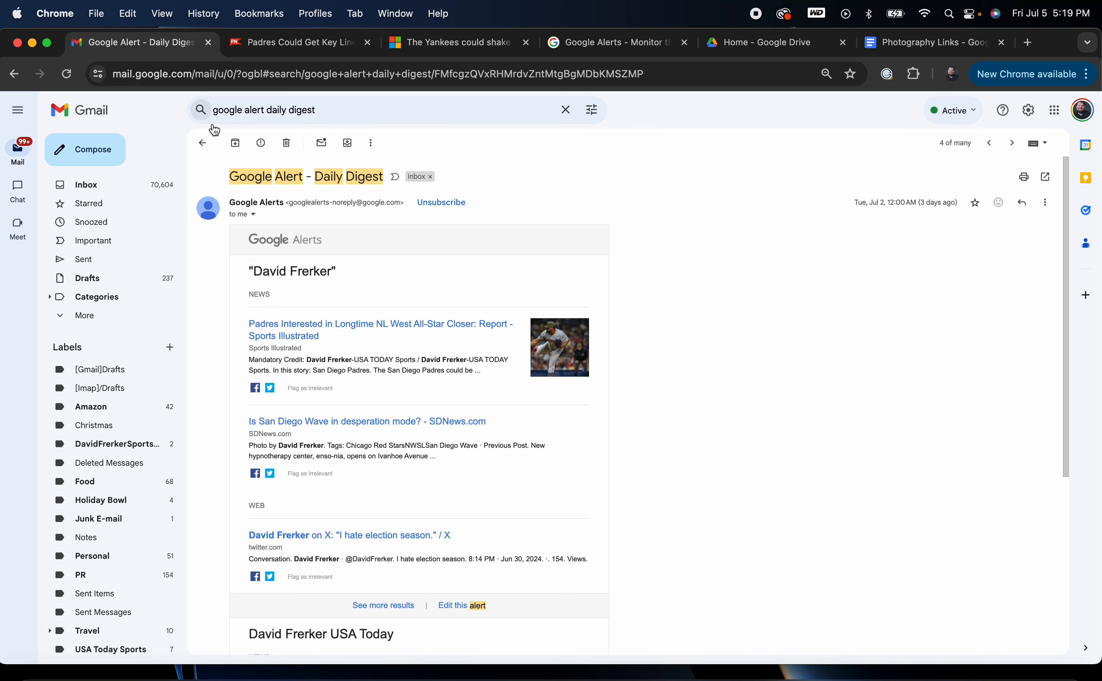
click(202, 143)
click(536, 300)
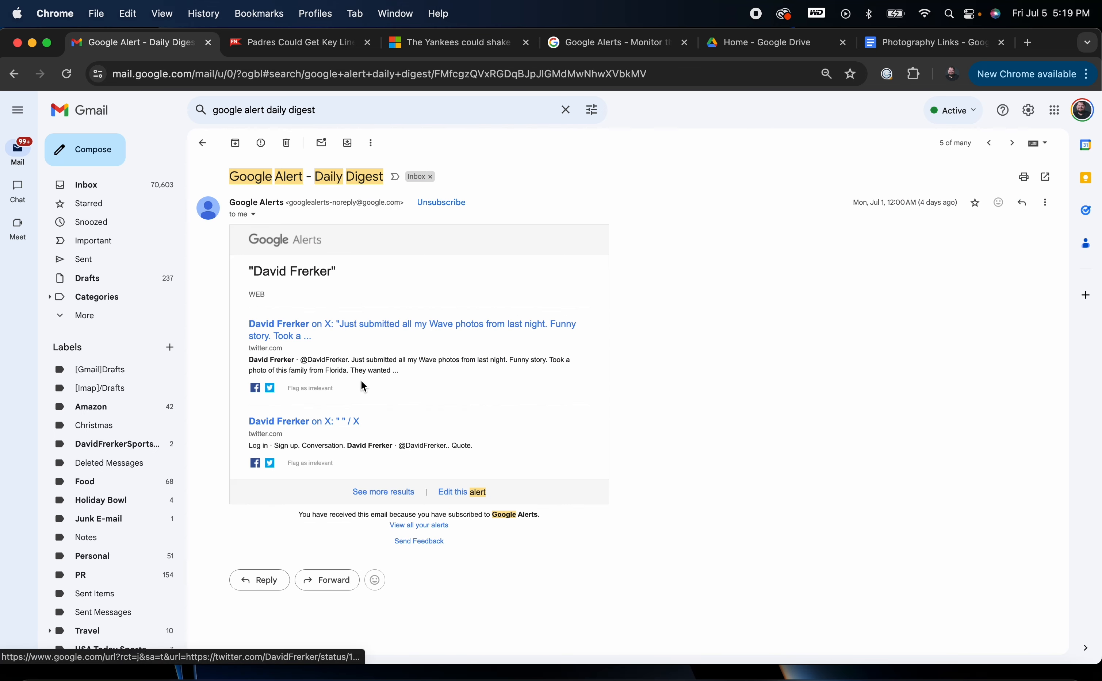
Step: Open the June 30 daily digest and check the photo credits in its MSN article about the Yankees' $162 million pitcher
click(202, 143)
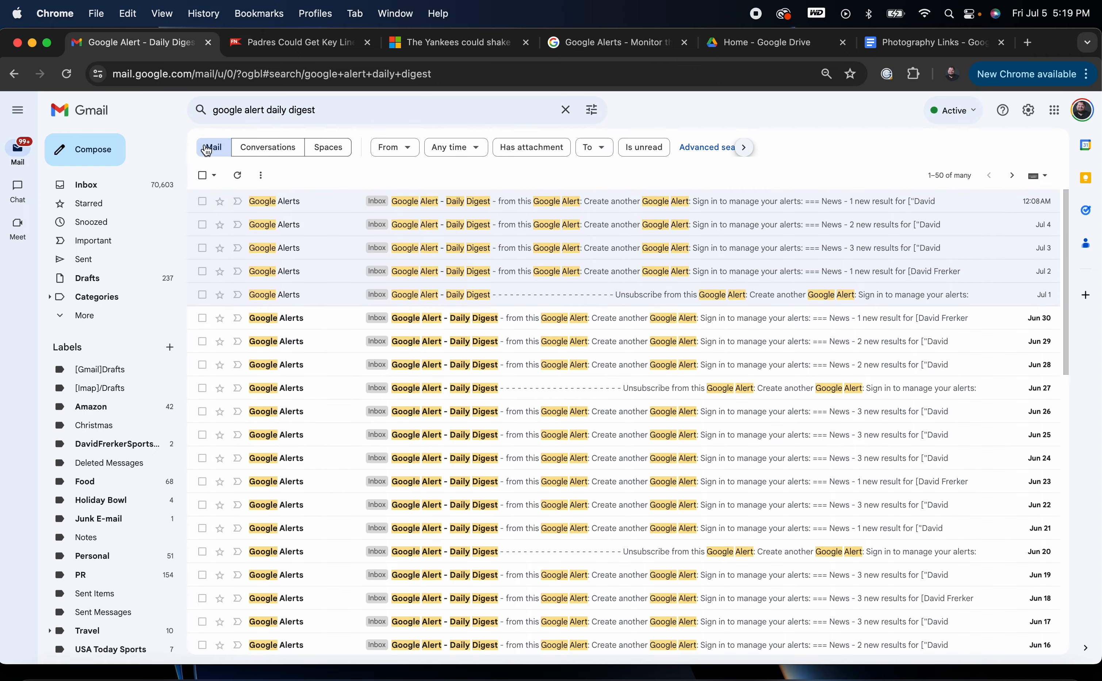
click(605, 319)
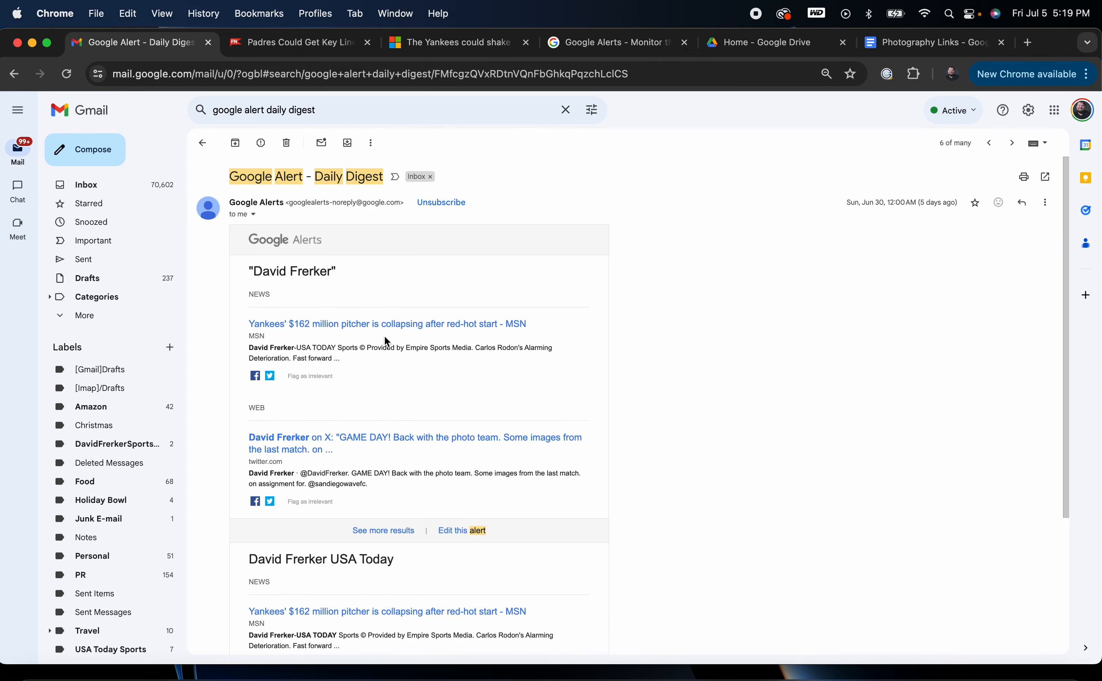
click(357, 325)
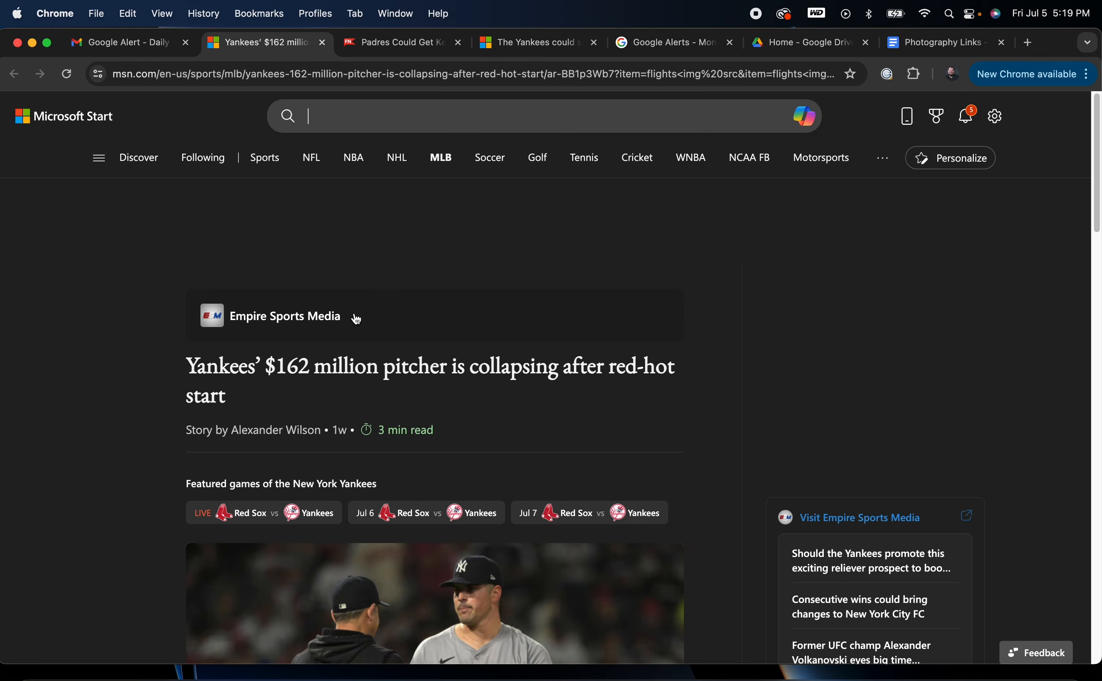
scroll(426, 364, down, 10)
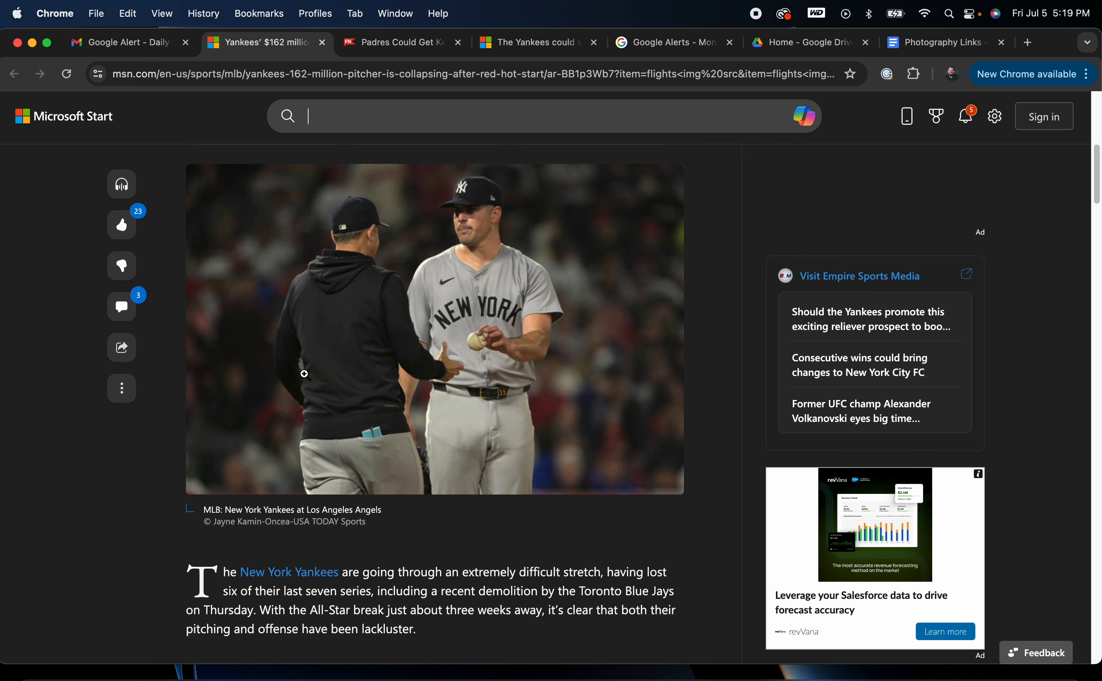
scroll(497, 361, down, 10)
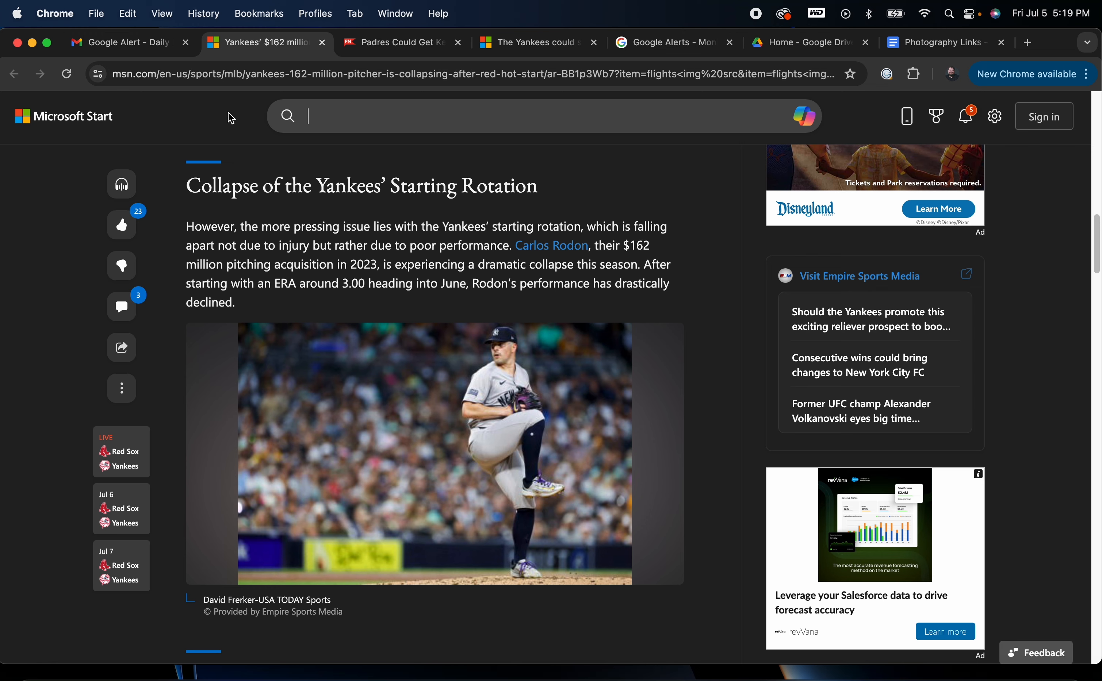
click(322, 43)
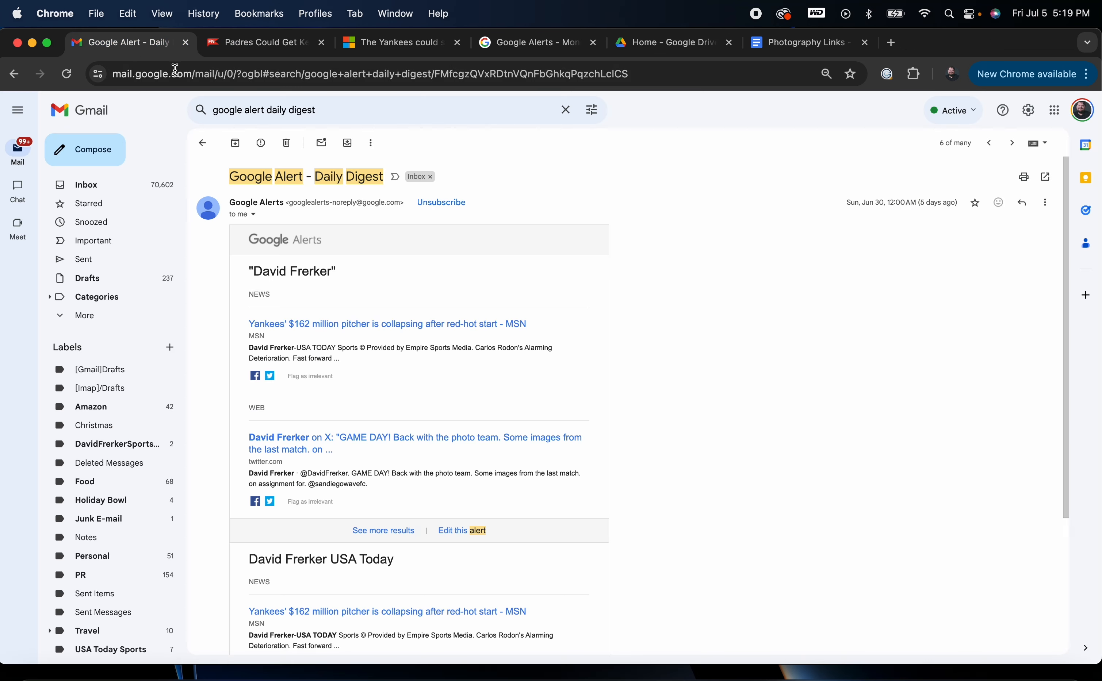
scroll(453, 461, down, 5)
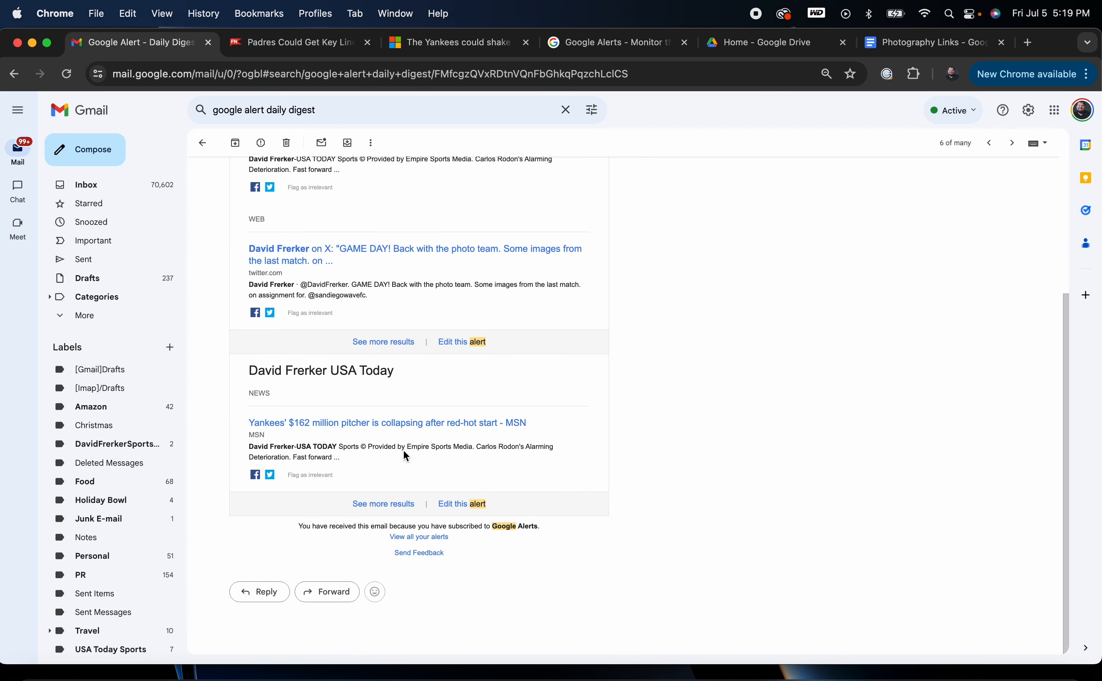
click(202, 144)
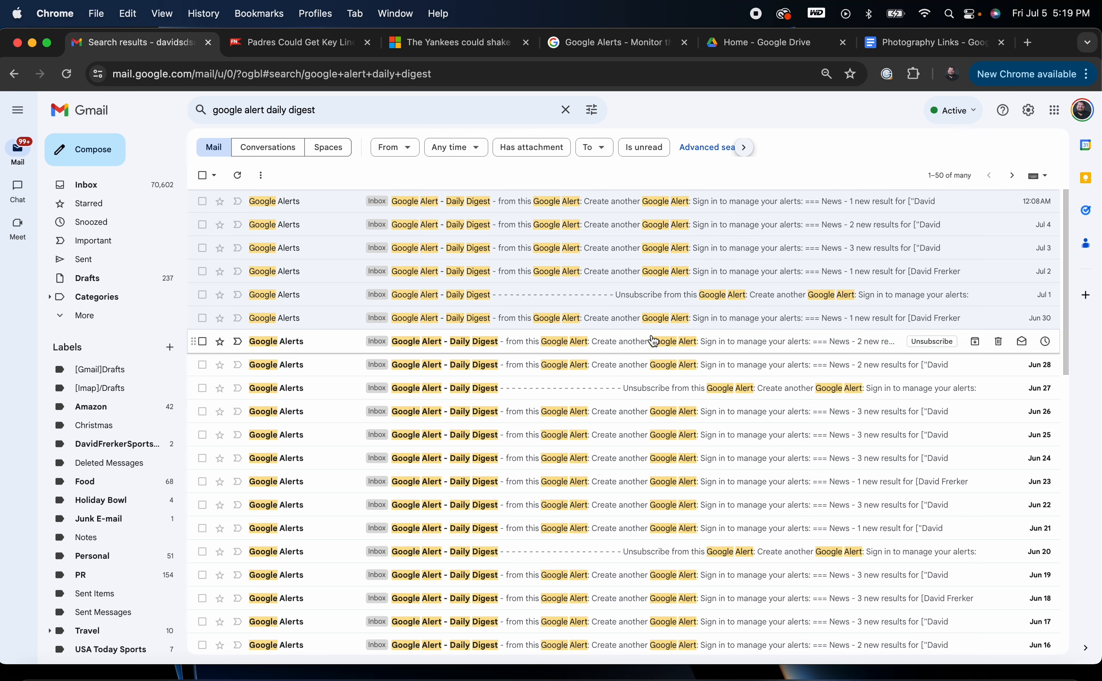
Step: Review the articles listed in the June 29 daily digest and open the June 28 digest from the search results
click(749, 350)
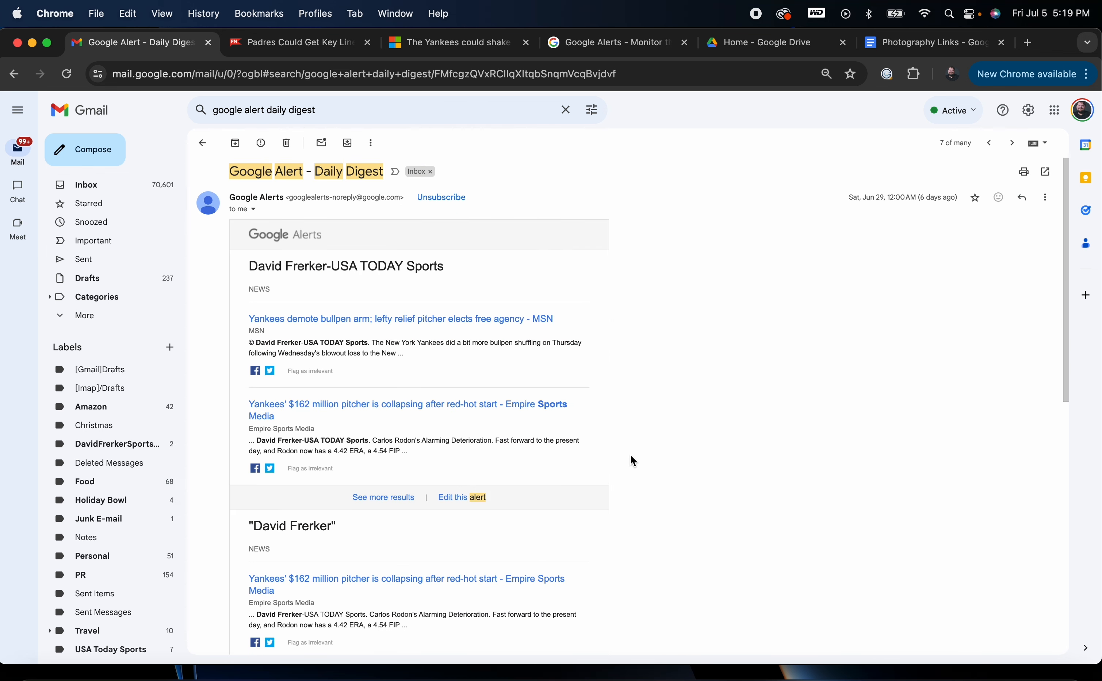
scroll(630, 454, down, 7)
scroll(622, 457, down, 2)
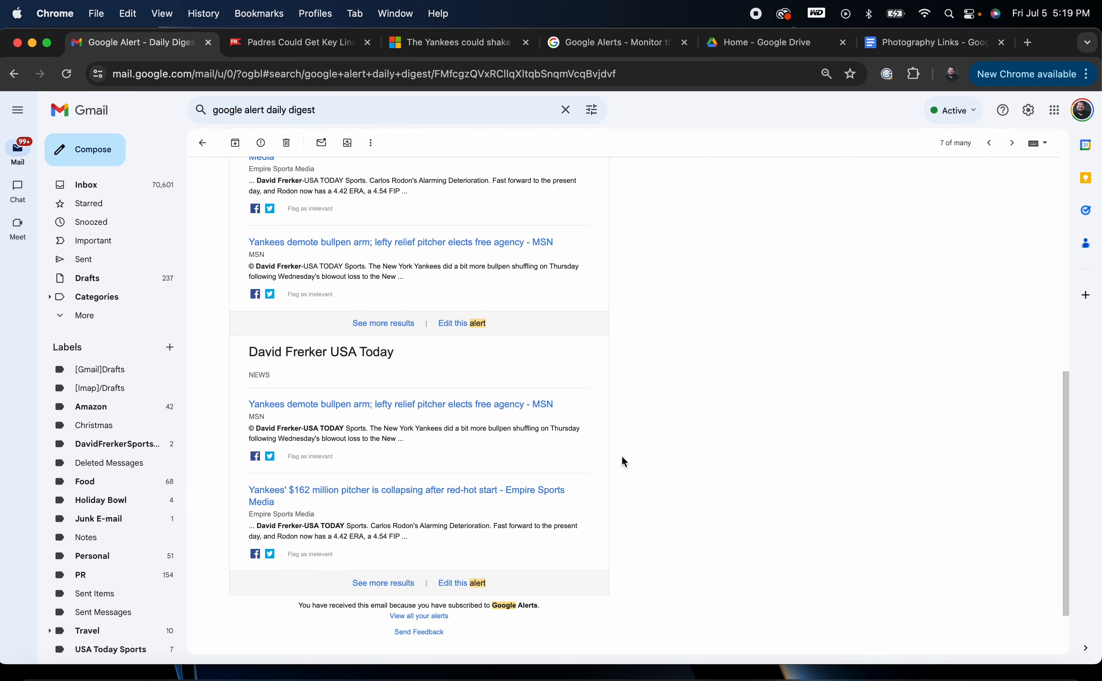
click(203, 144)
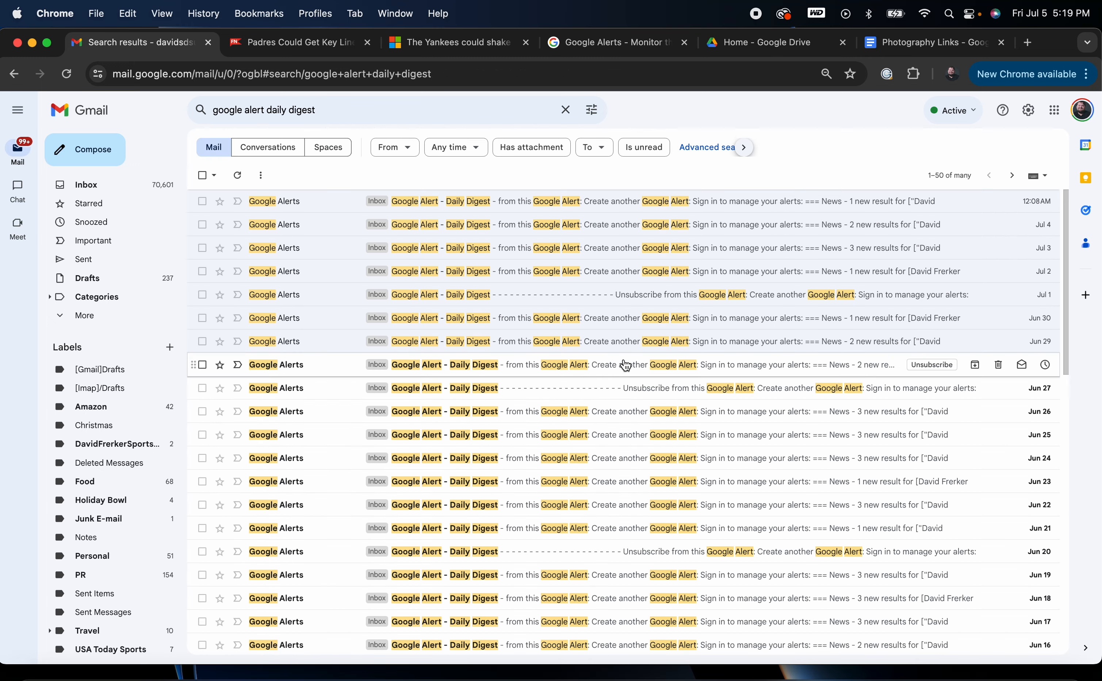
click(523, 363)
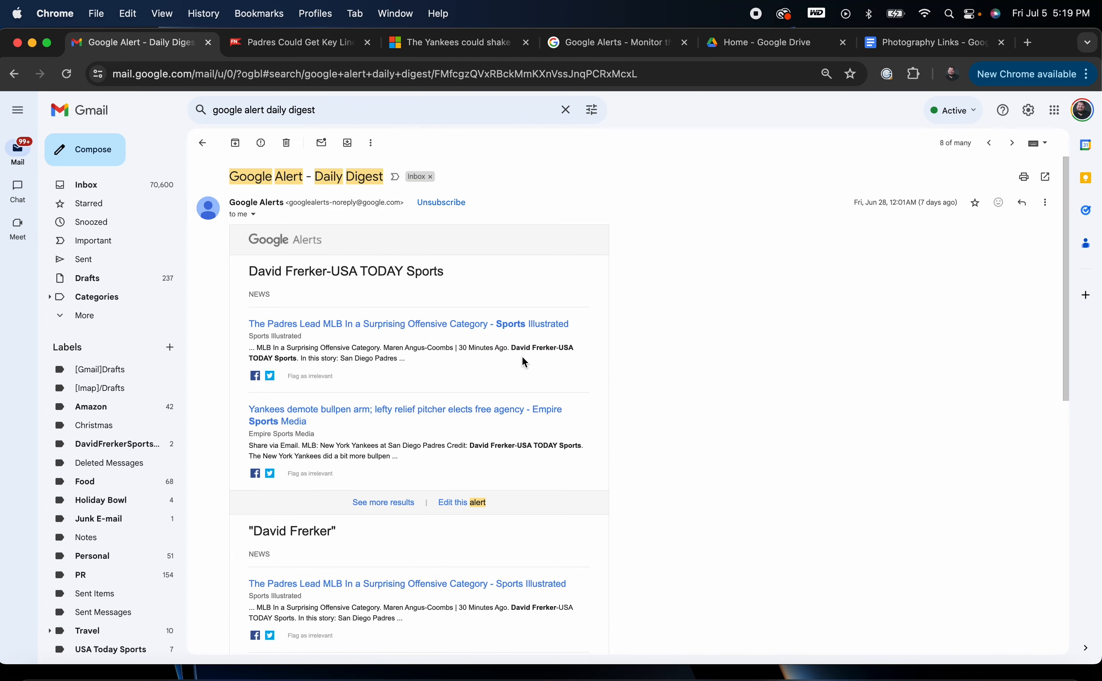
Step: Review the articles listed in the June 28 daily digest and open the June 27 digest from the search results
scroll(362, 357, down, 7)
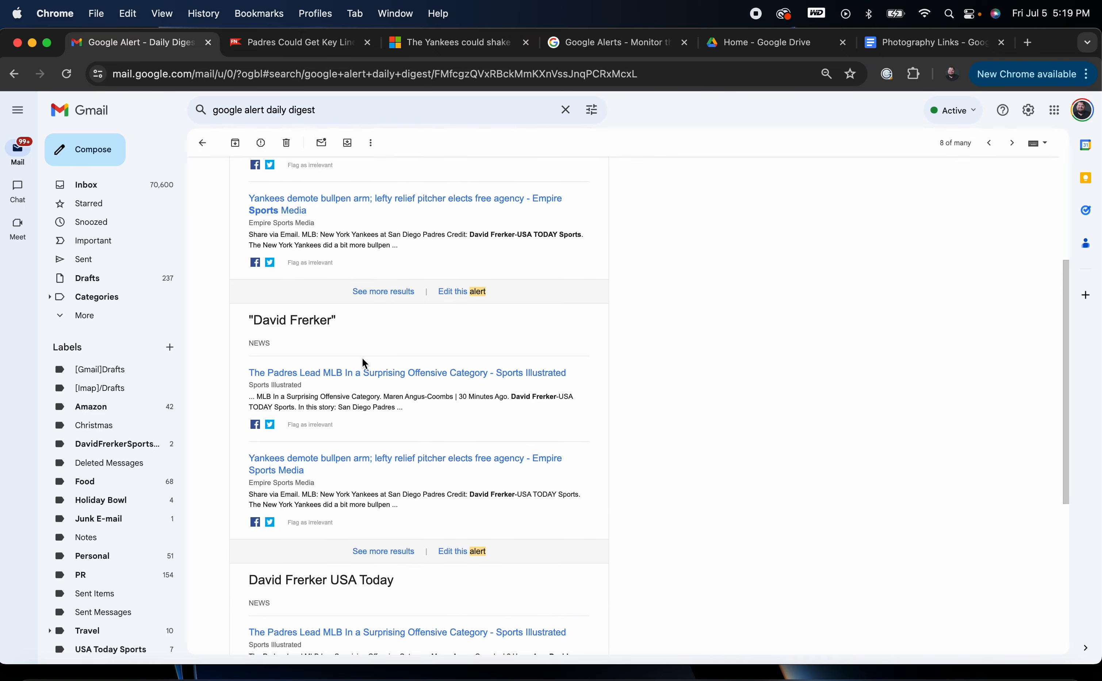
scroll(362, 358, down, 4)
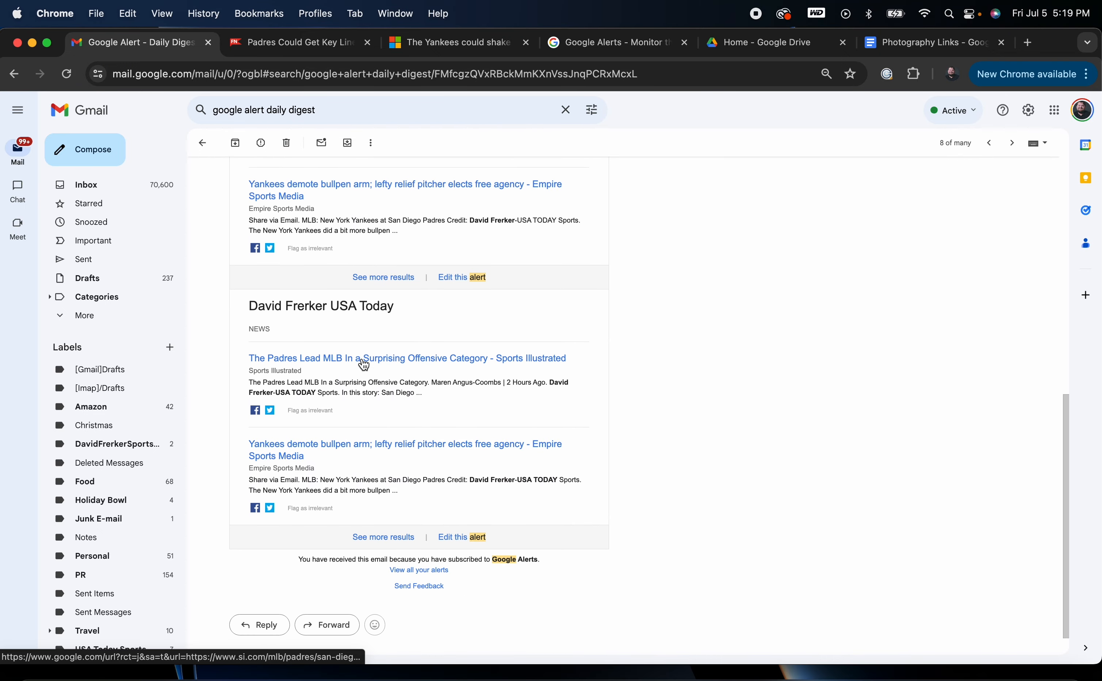
click(202, 143)
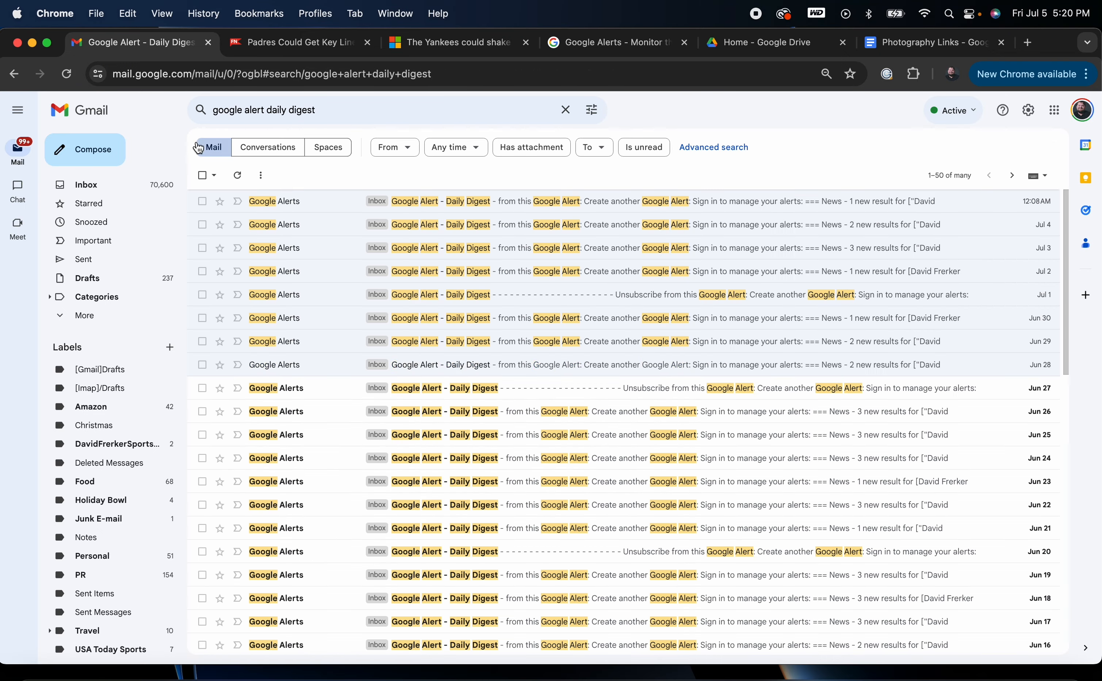
click(546, 389)
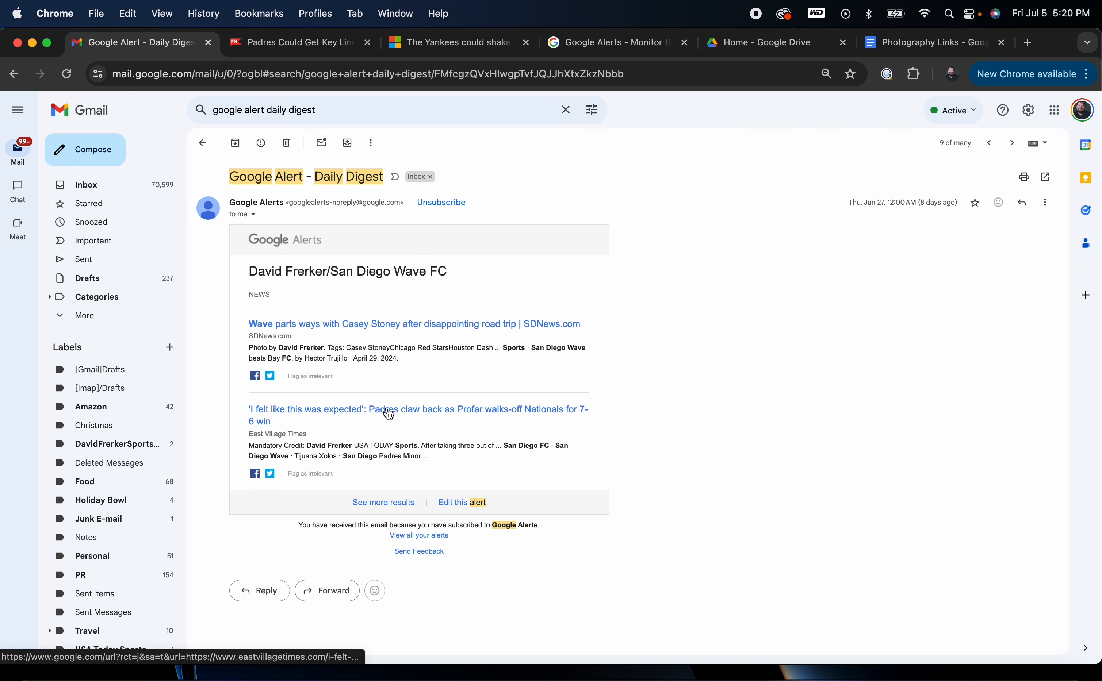
Step: Check the photo credit in the June 27 digest's SDNews.com article about the Wave parting ways with its coach, then close the article
click(417, 324)
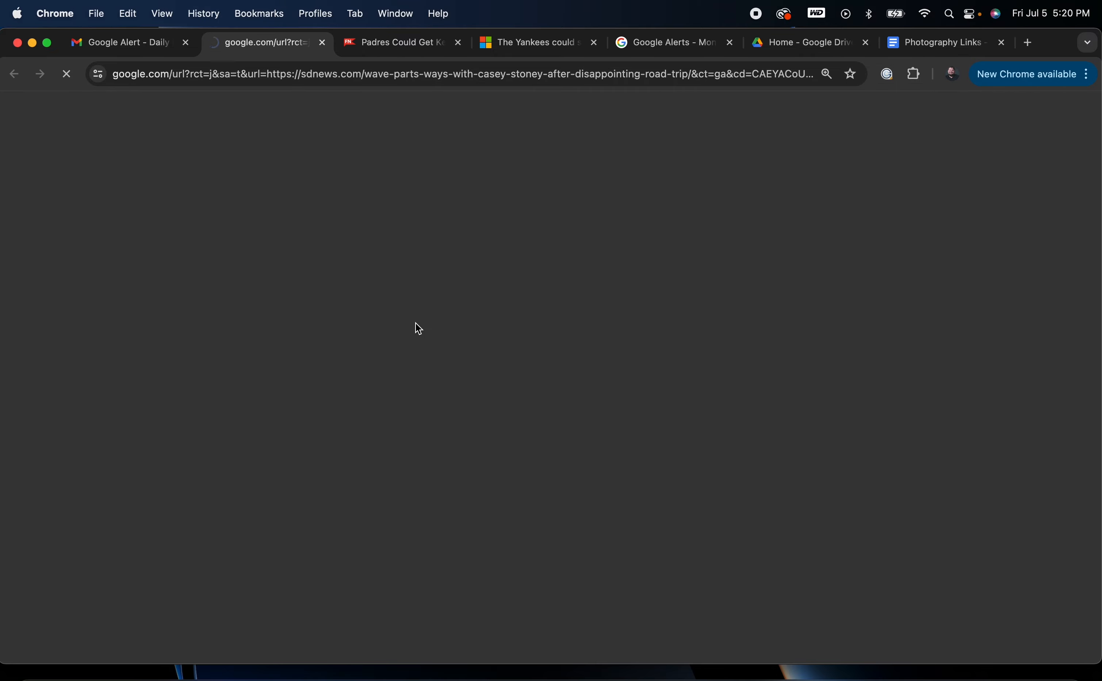
scroll(417, 329, down, 10)
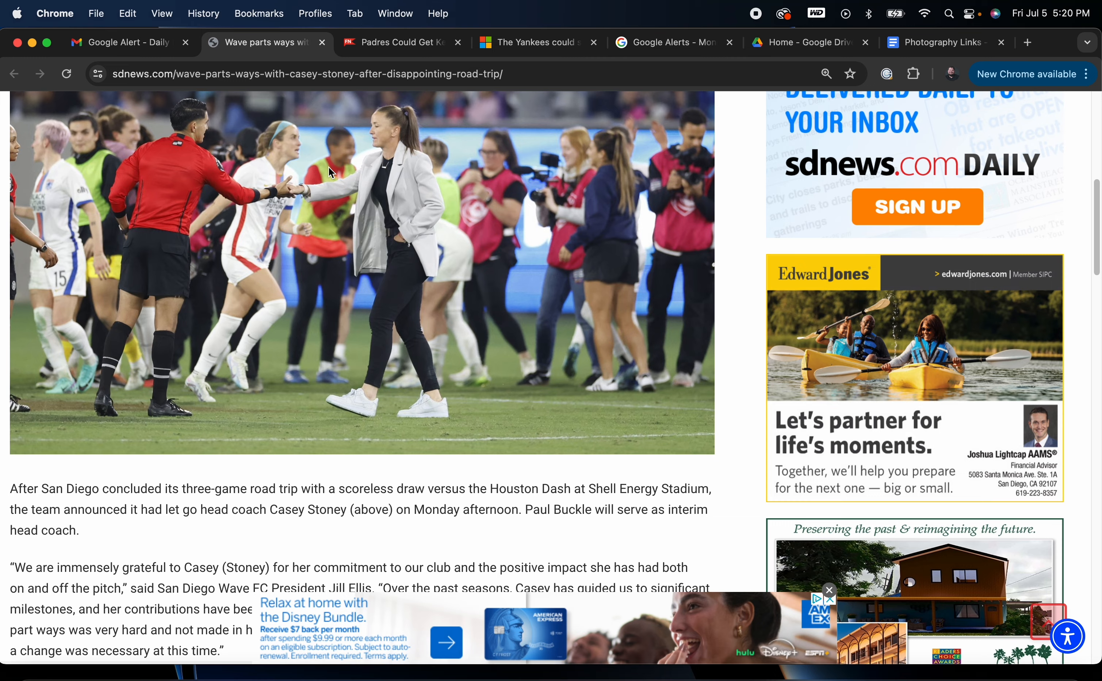
scroll(327, 167, down, 15)
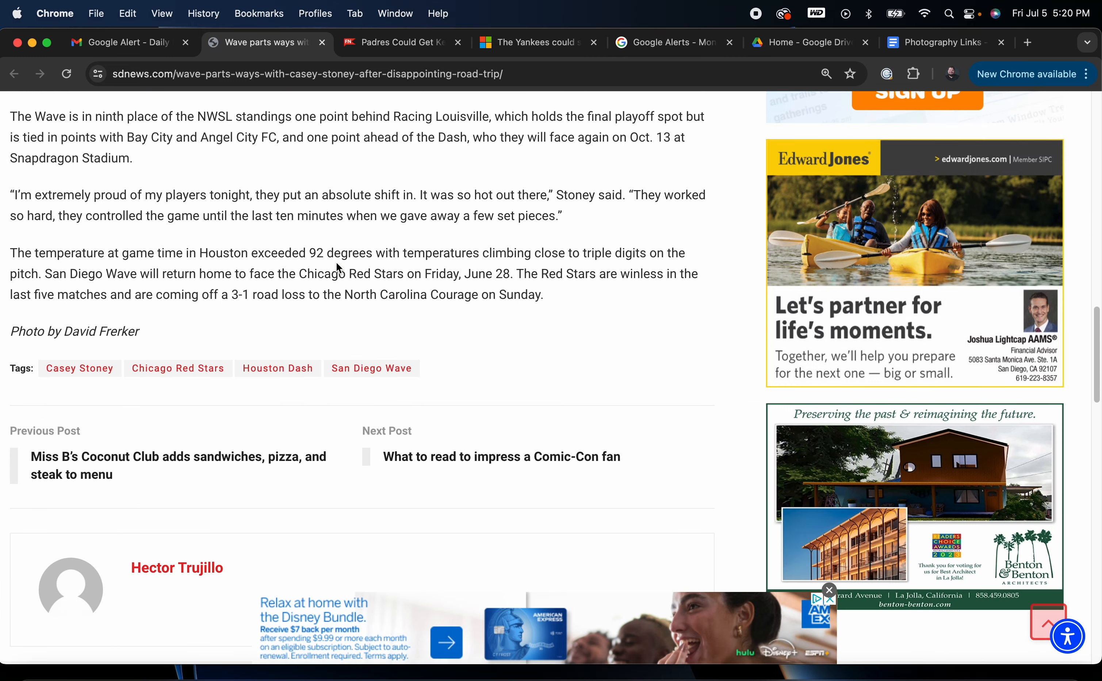
scroll(336, 263, up, 12)
scroll(361, 287, up, 5)
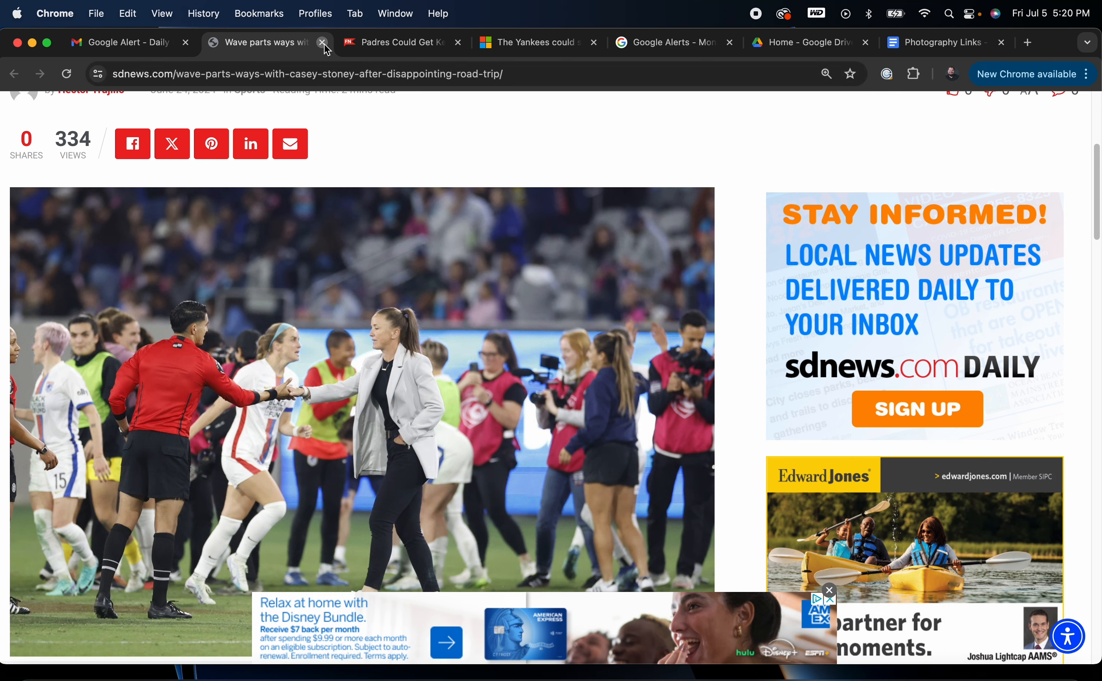
click(324, 44)
Step: Open the East Village Times article about the Padres' 7-6 win over the Nationals and check its photo credits
click(408, 410)
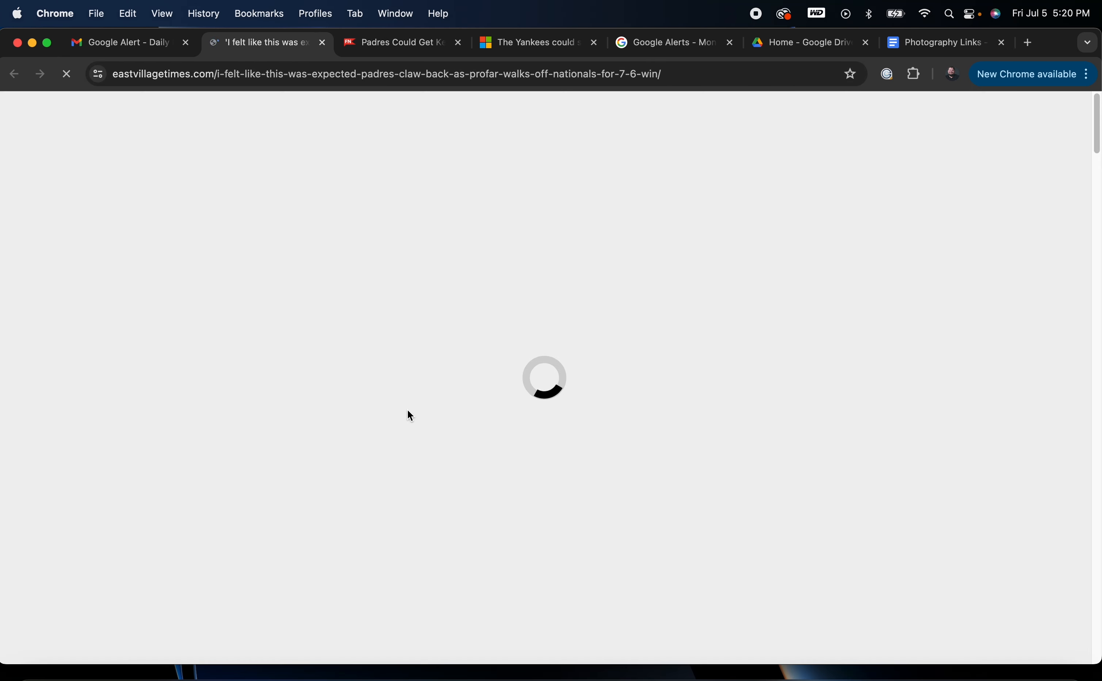
scroll(409, 415, down, 5)
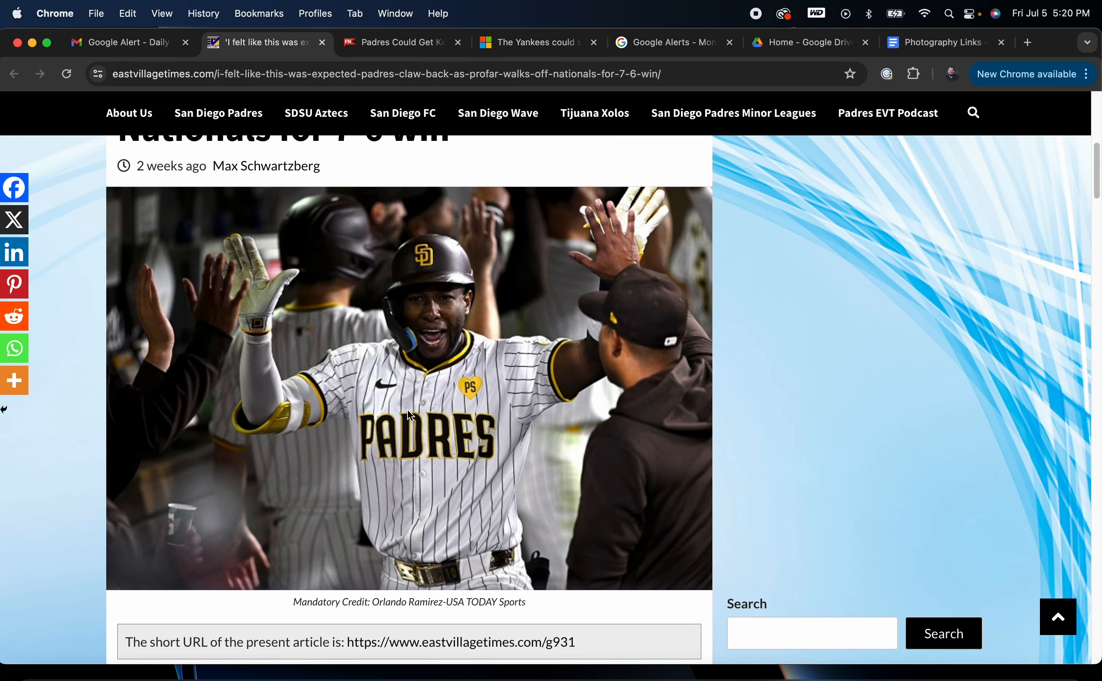
scroll(407, 410, down, 15)
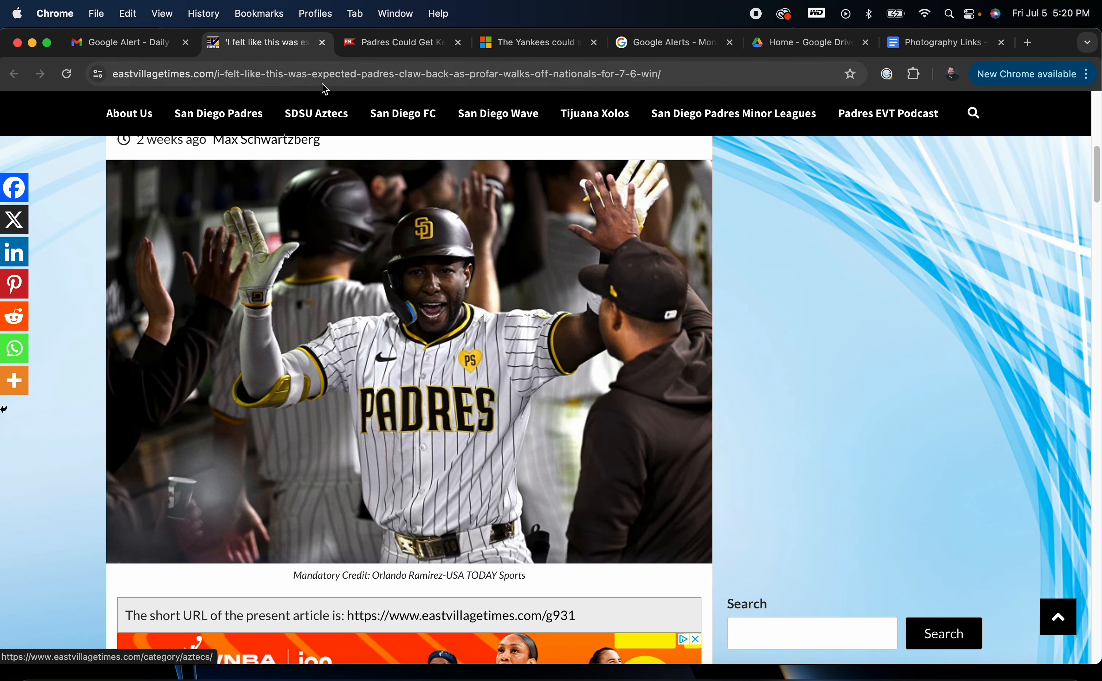
Step: Copy the East Village Times article's URL and add it as a new link at the end of the Photography Links document
right_click(323, 78)
click(374, 206)
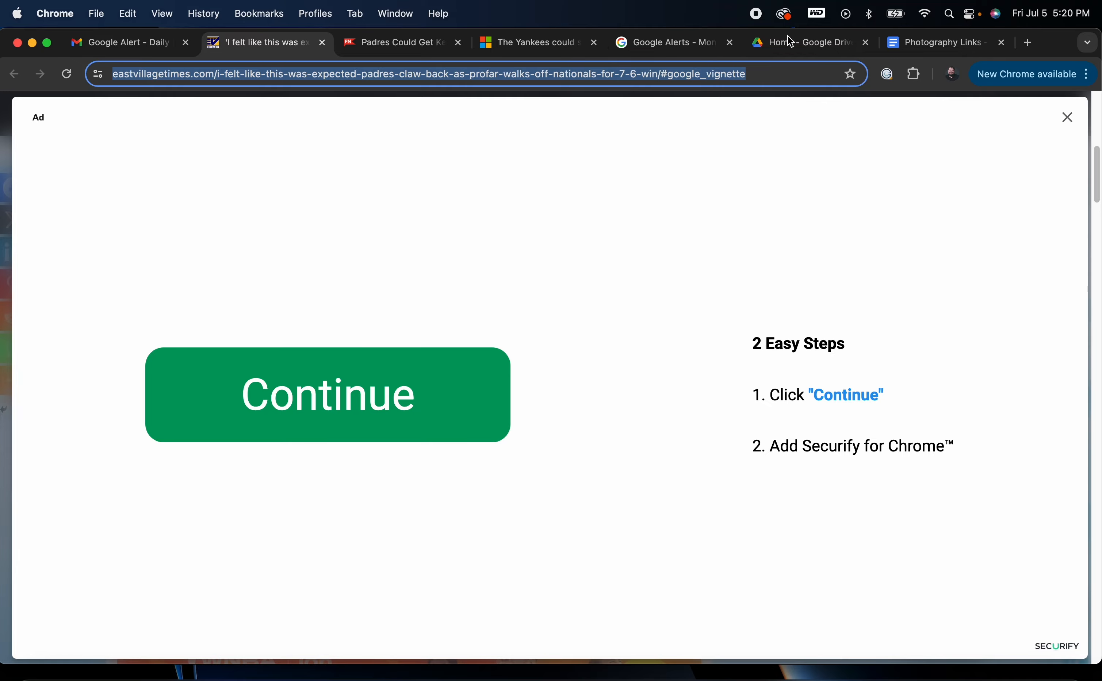
click(922, 43)
key(super+v)
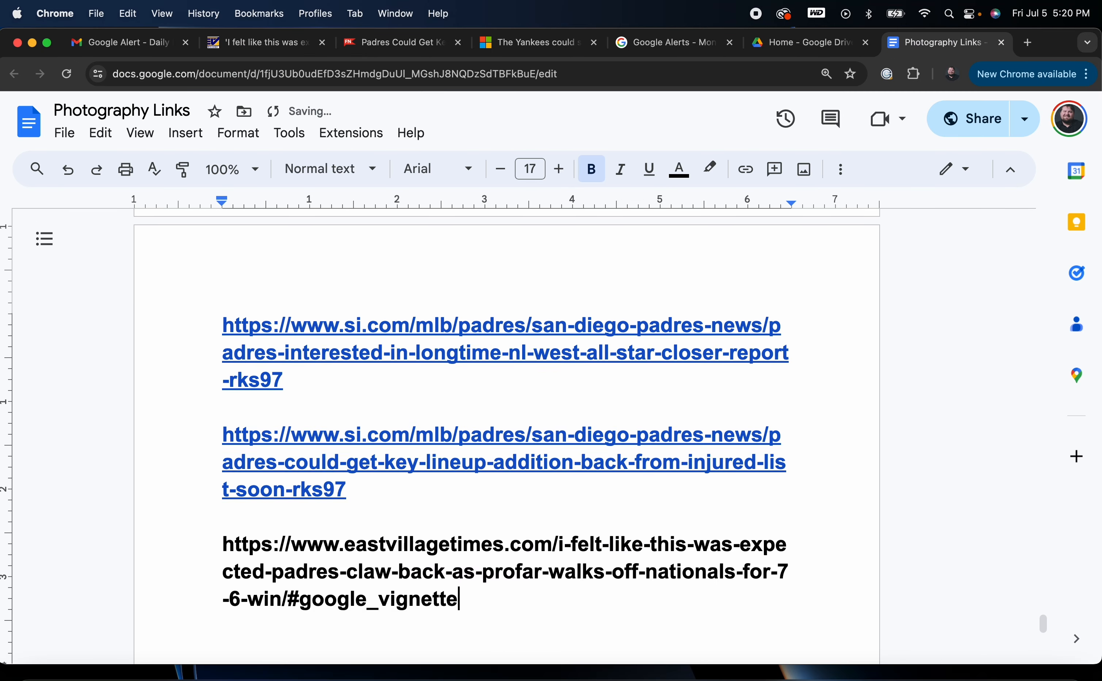
key(Return)
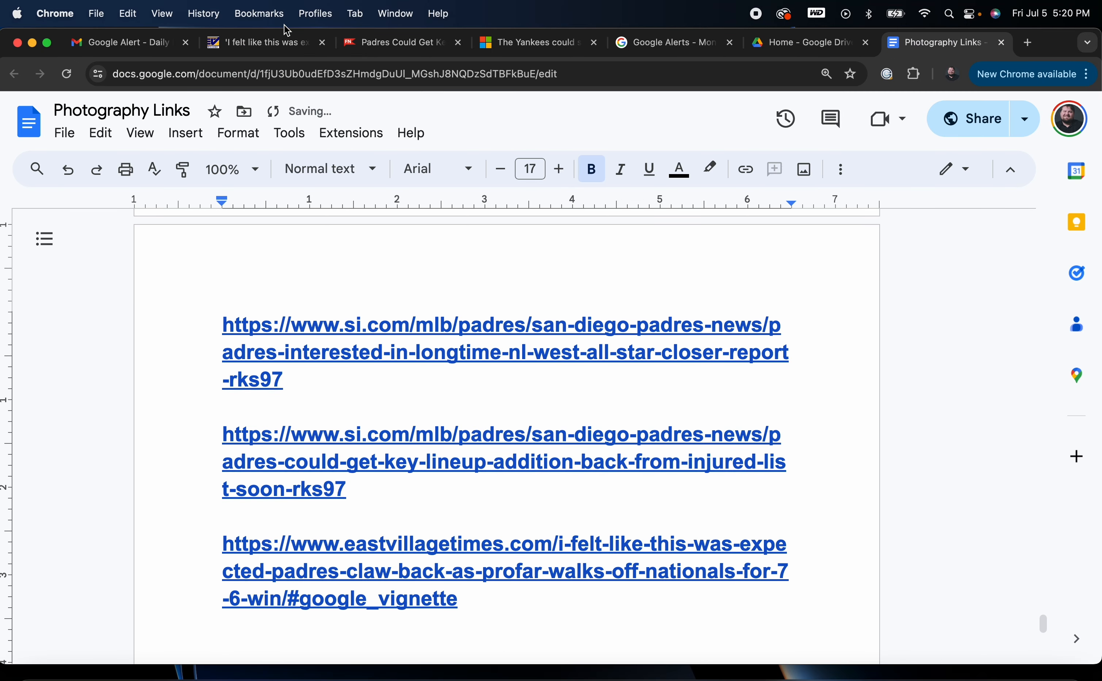
Step: Dismiss the ad covering the East Village Times article and open the June 26 daily digest in Gmail
click(271, 42)
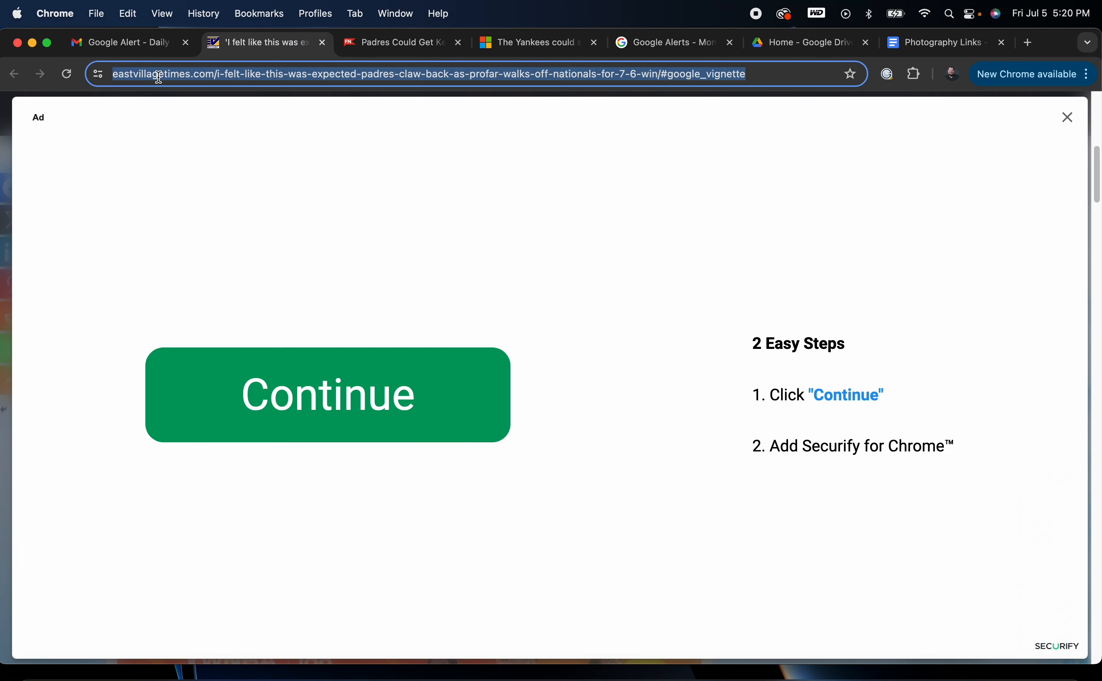
click(1070, 117)
click(104, 42)
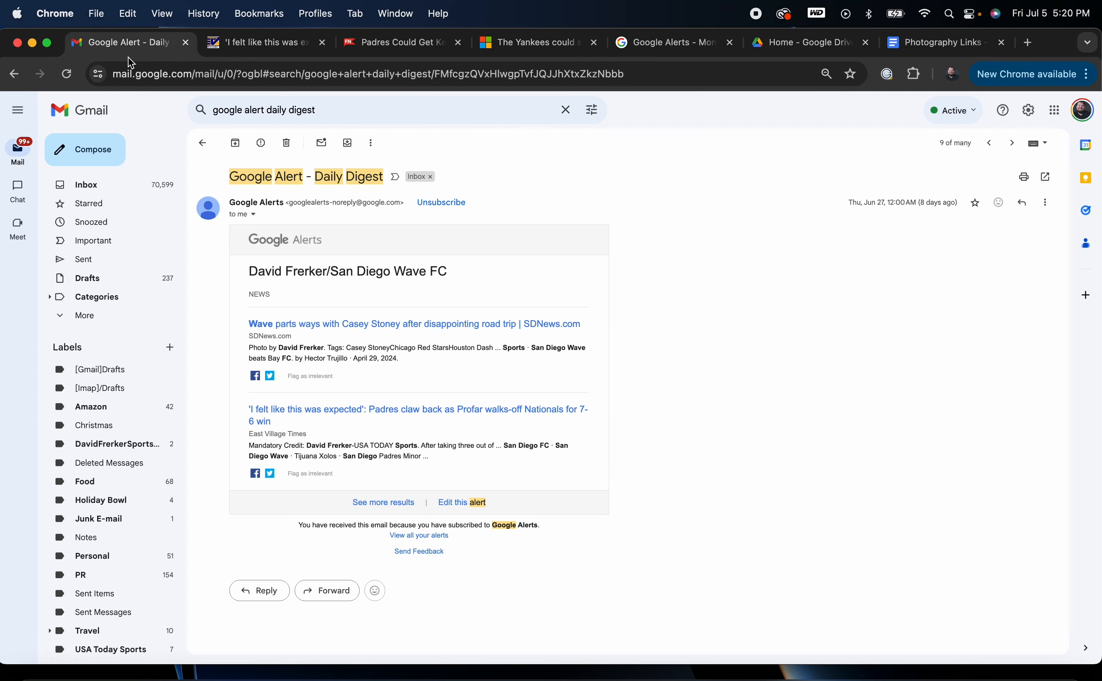
click(203, 146)
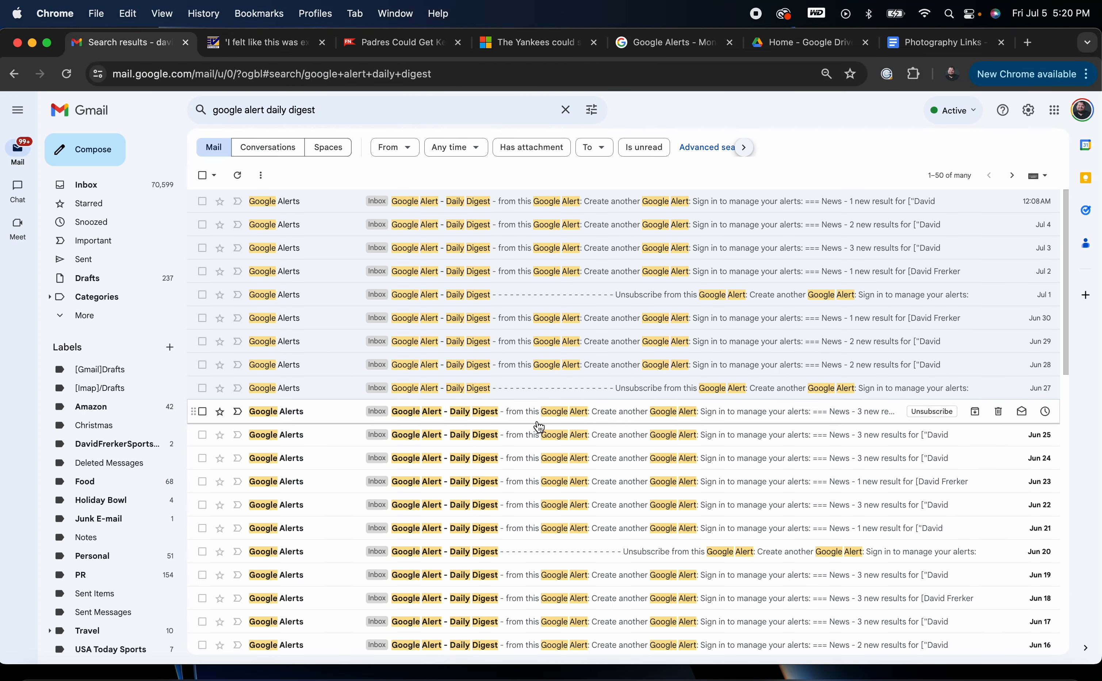
click(520, 421)
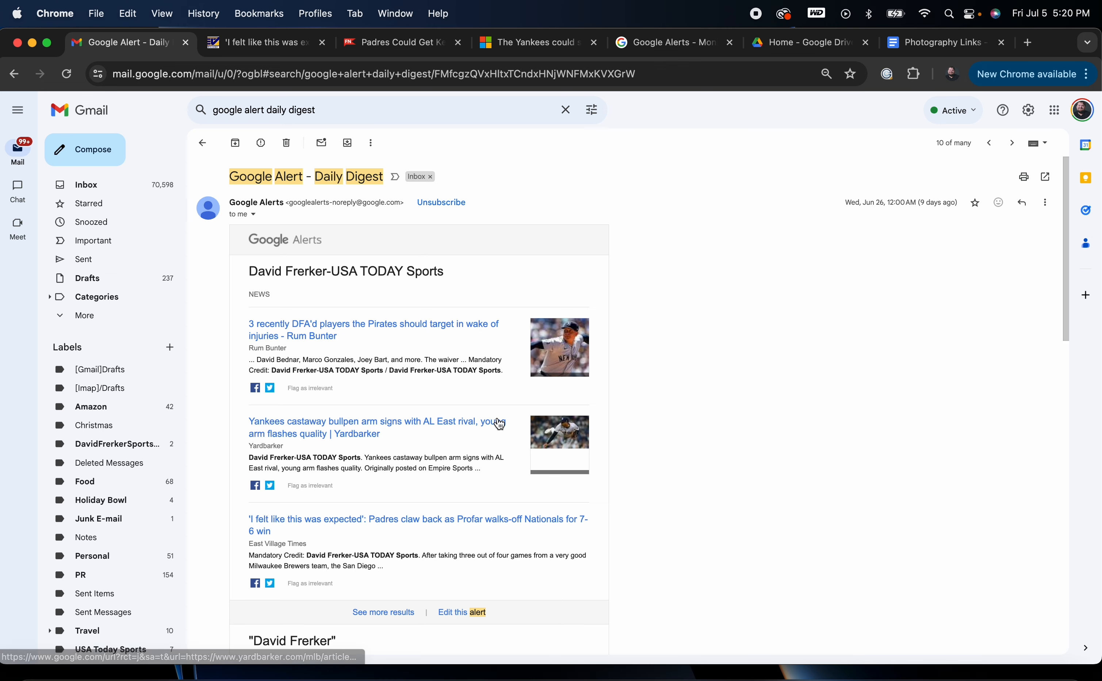
Step: Add the URL of Rum Bunter's article on 3 recently DFA'd players to the Photography Links document and close the article
click(293, 337)
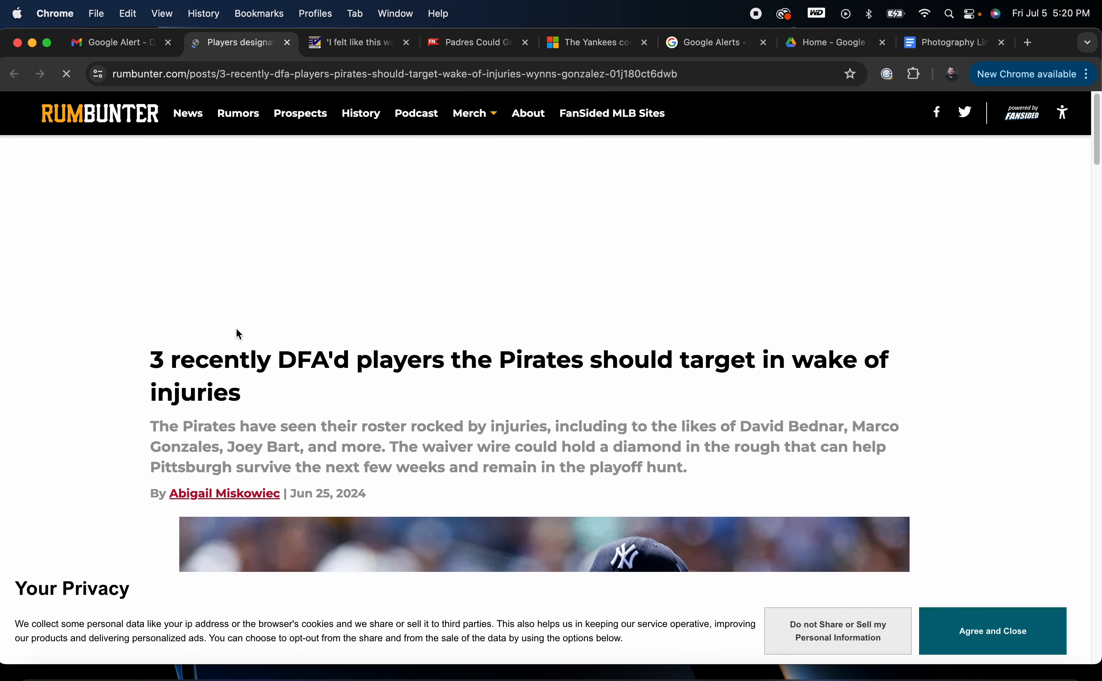
scroll(502, 403, down, 10)
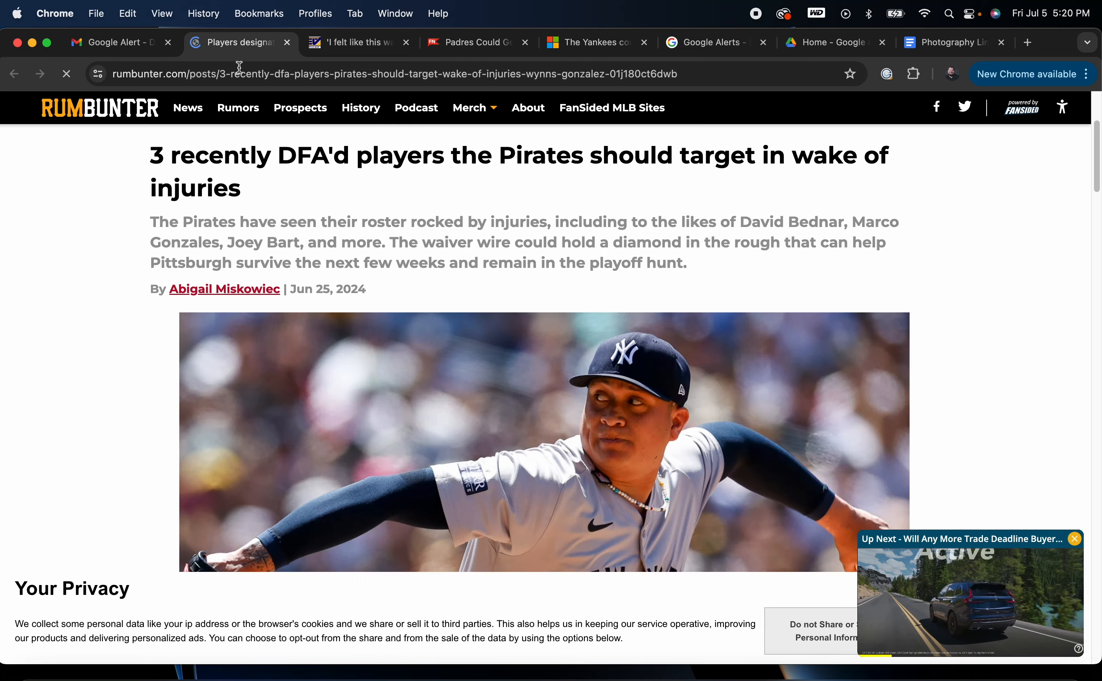
right_click(240, 68)
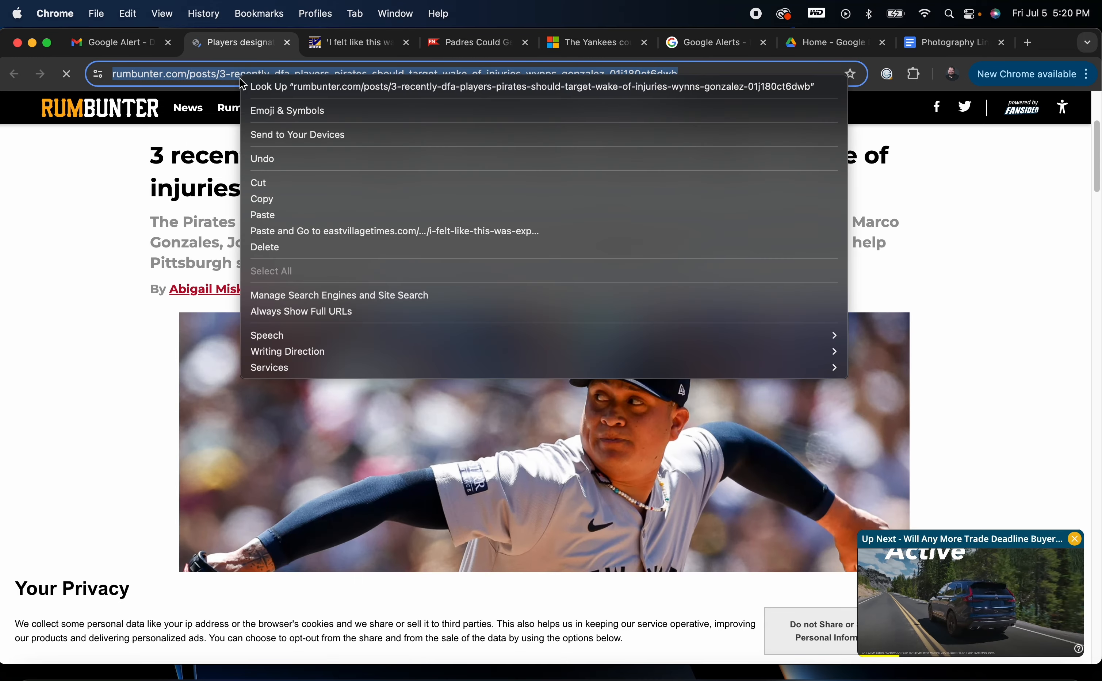
click(290, 199)
click(959, 43)
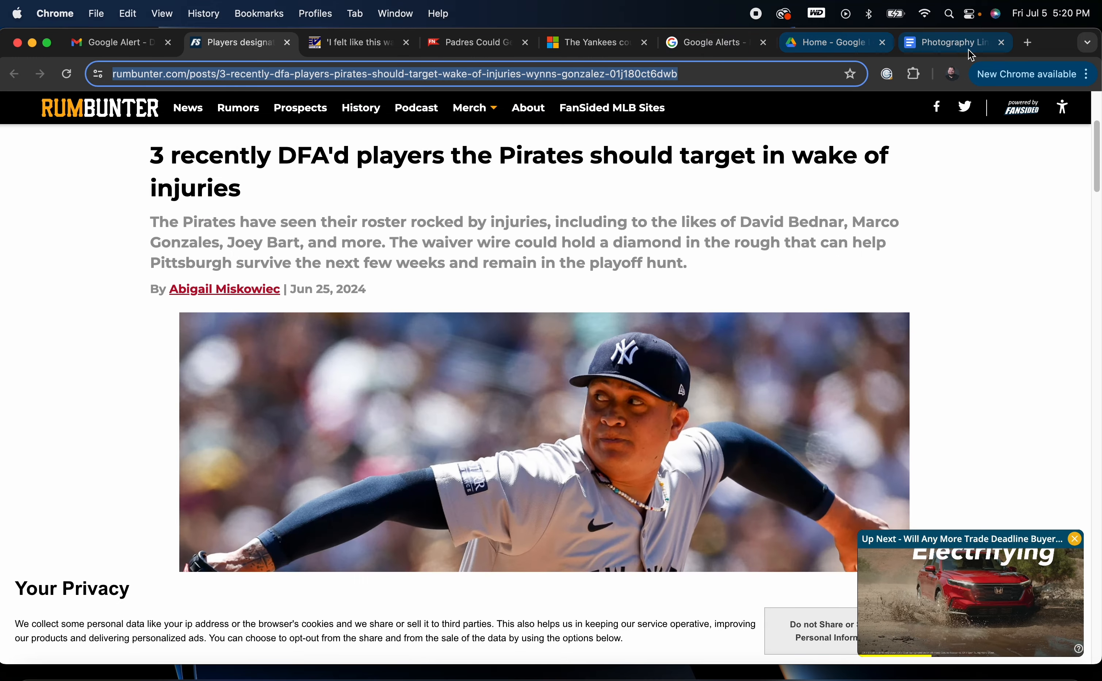
key(super+v)
key(Return)
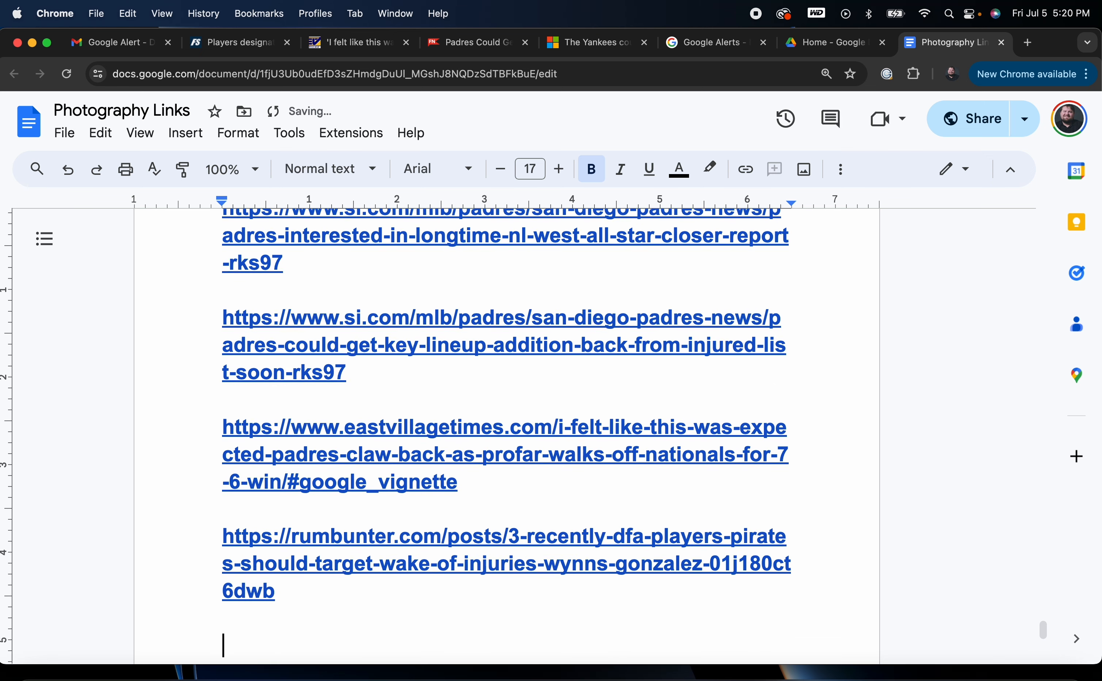
click(226, 42)
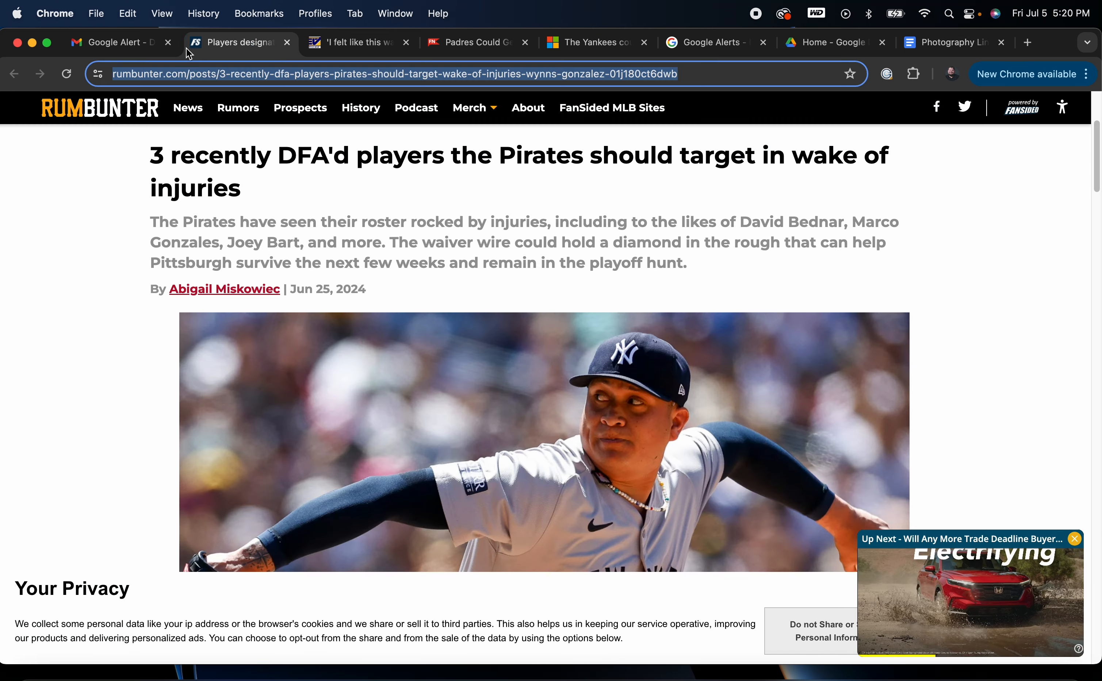
click(288, 42)
click(142, 43)
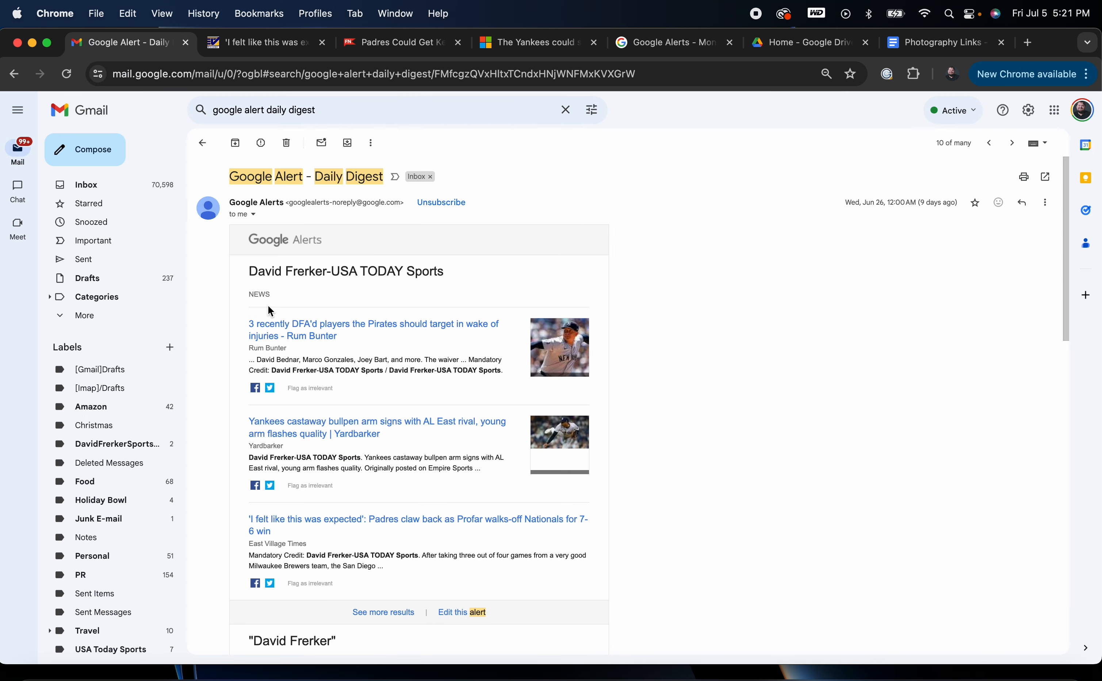
Step: Open the June 26 digest's East Village Times article, check its inline photo credit, and close the duplicate article
click(356, 521)
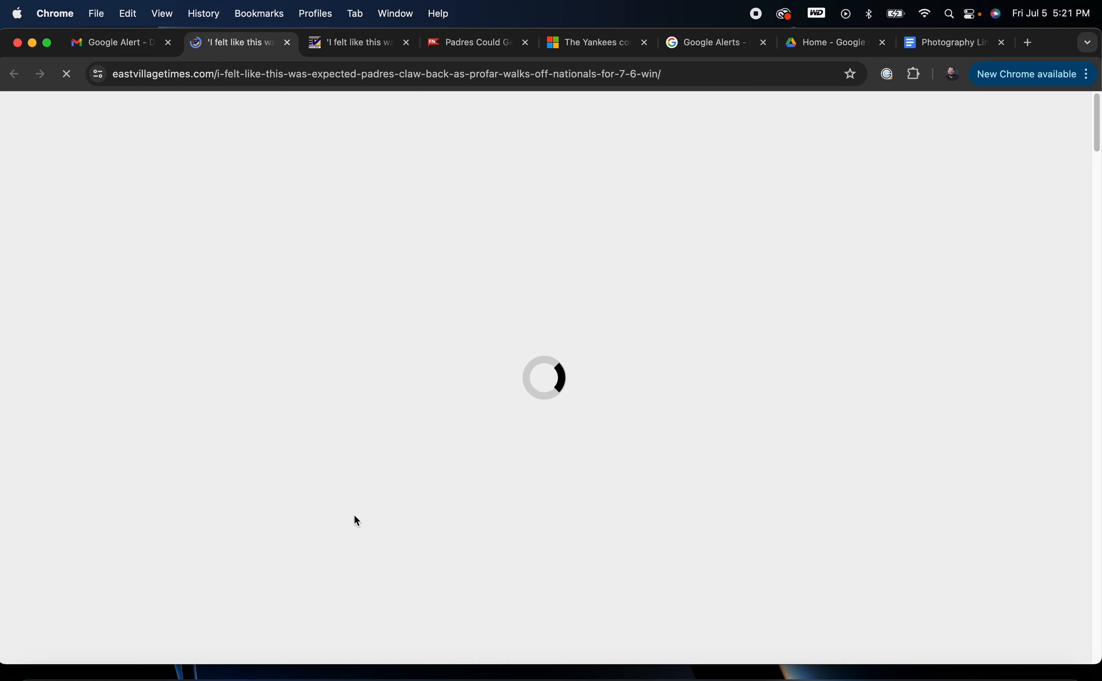
scroll(353, 515, down, 20)
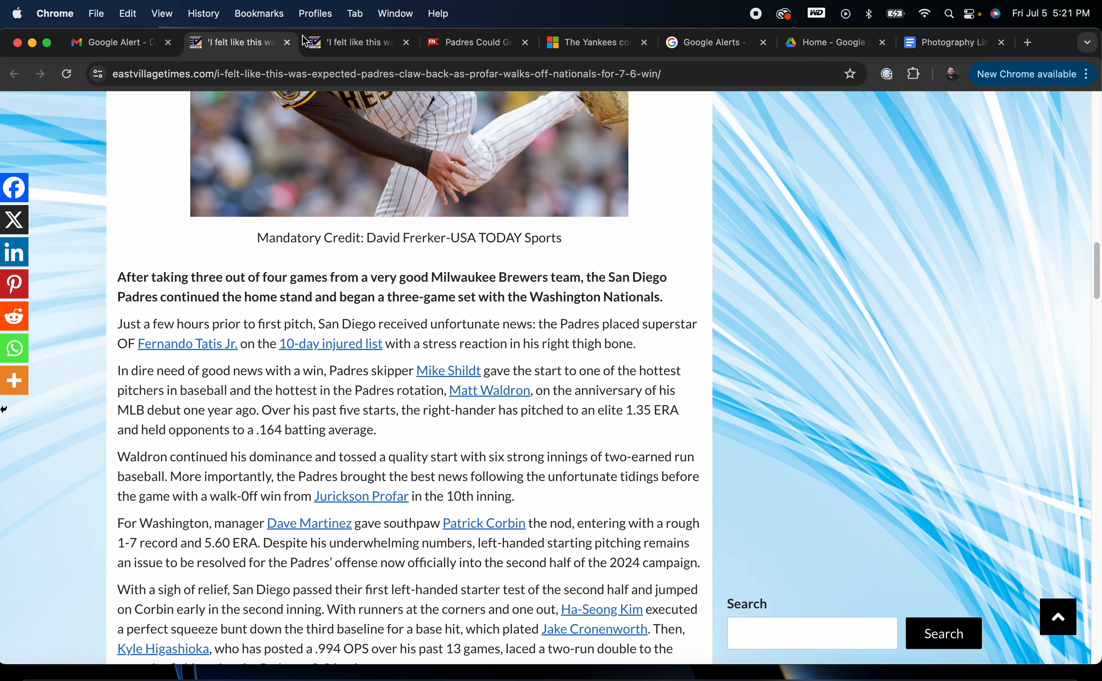
click(288, 43)
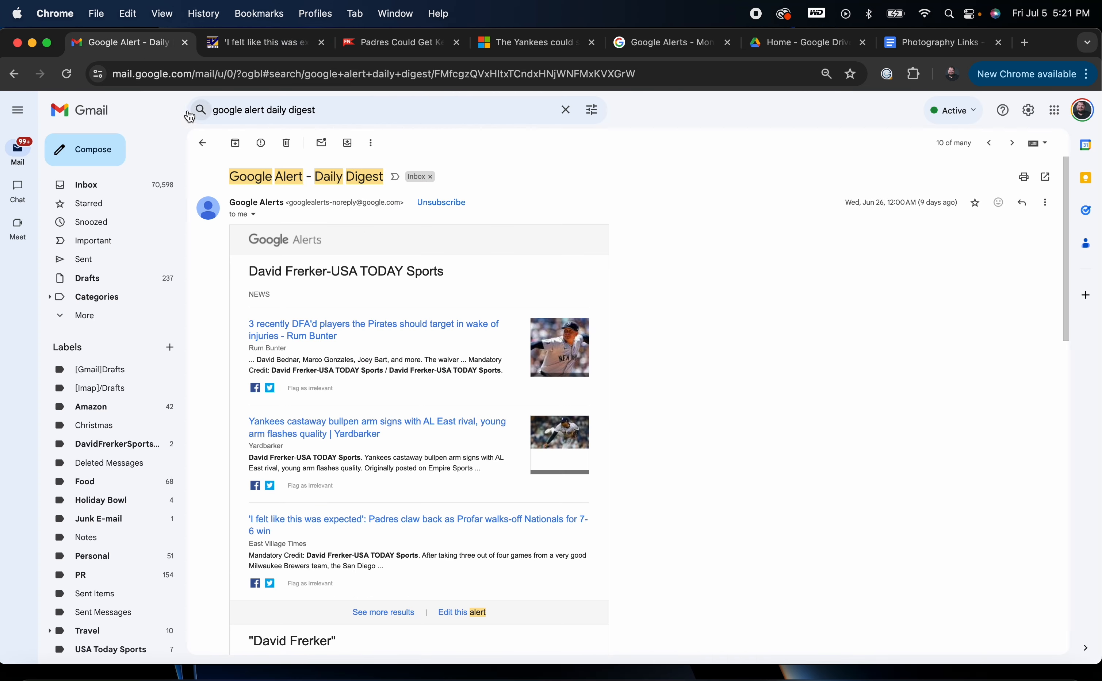
Step: Return to the Google Alerts search results and open the June 16 daily digest
click(207, 149)
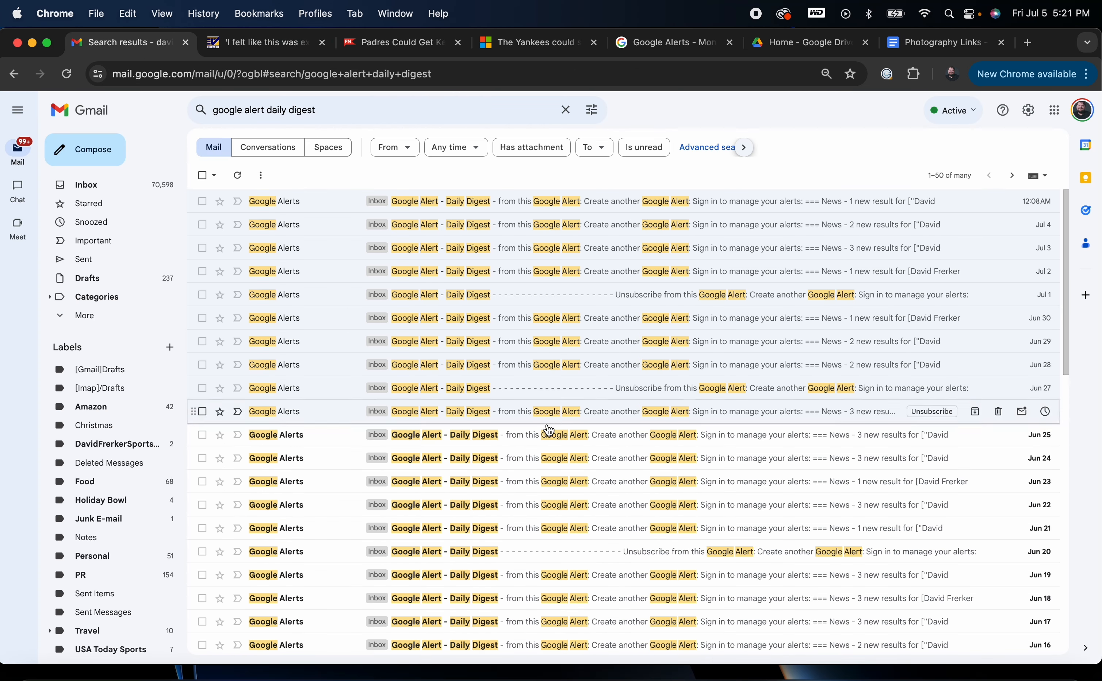
click(522, 417)
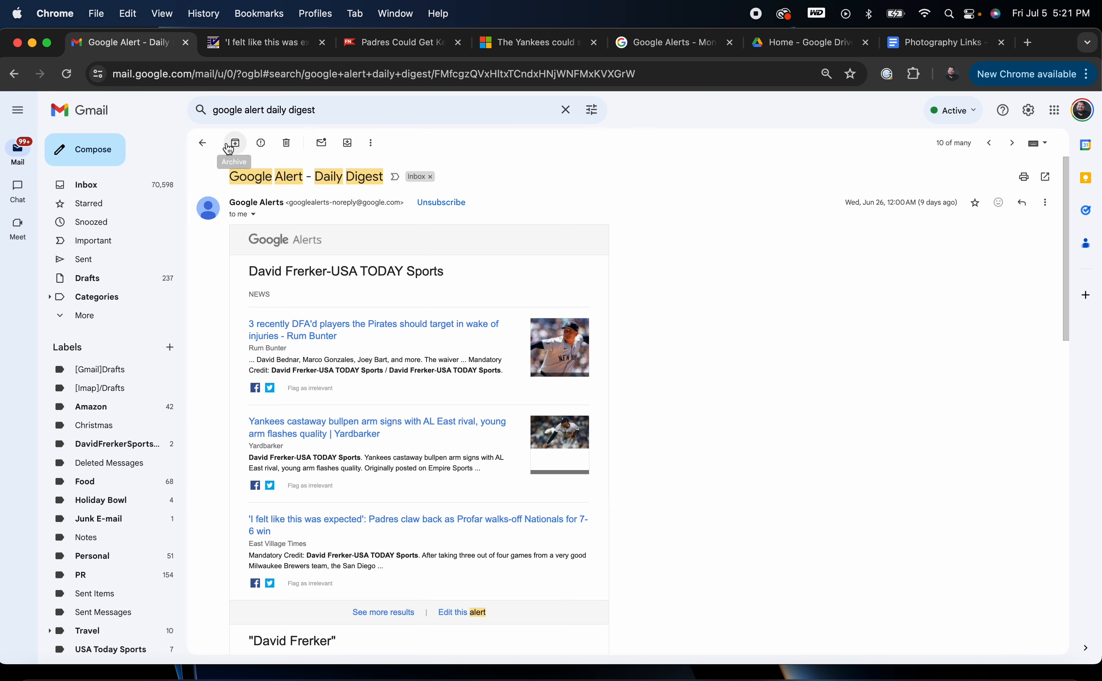
click(202, 143)
scroll(522, 463, down, 3)
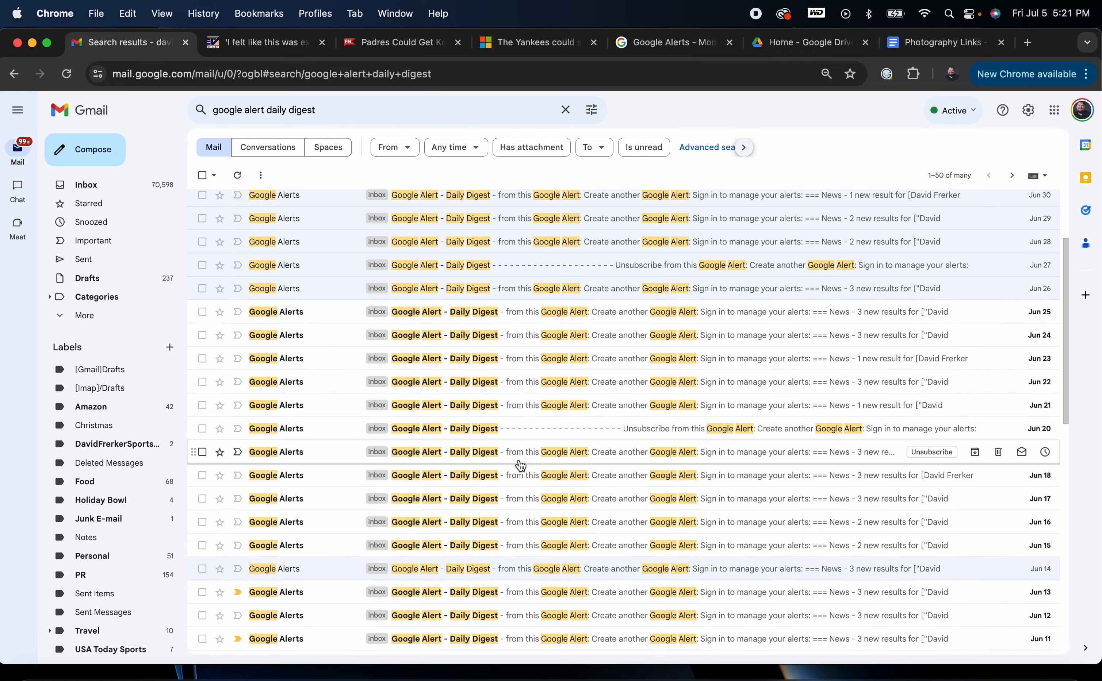
click(493, 524)
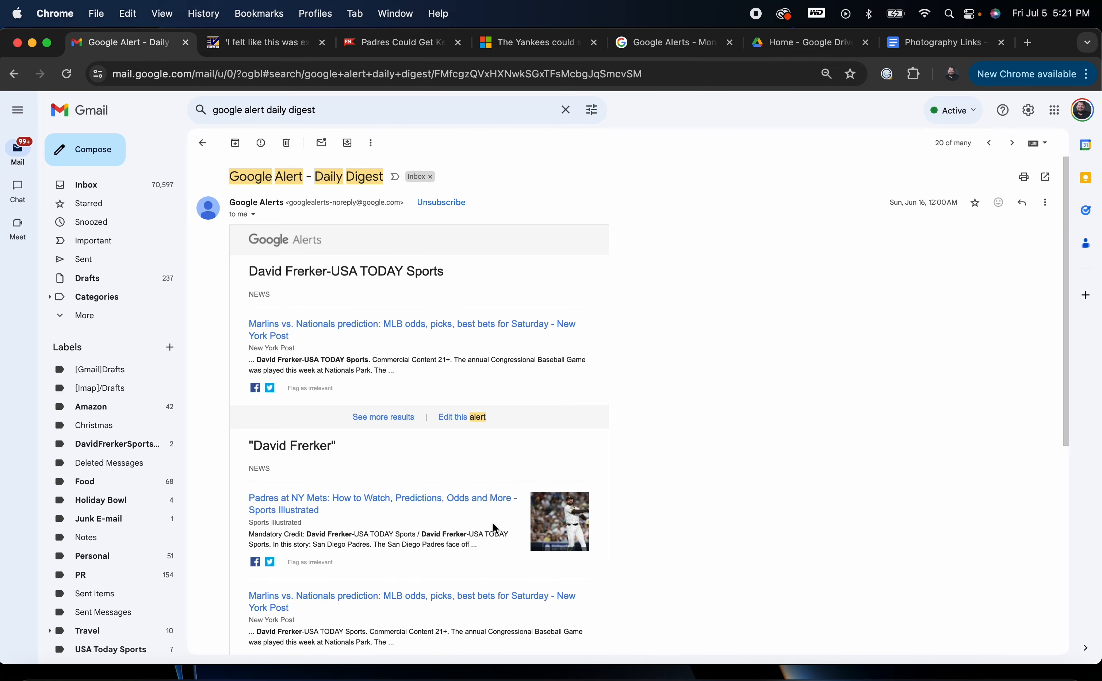
Step: Open the New York Post's Marlins vs. Nationals prediction article from the June 16 digest and examine its lead photo
scroll(361, 516, down, 4)
click(350, 516)
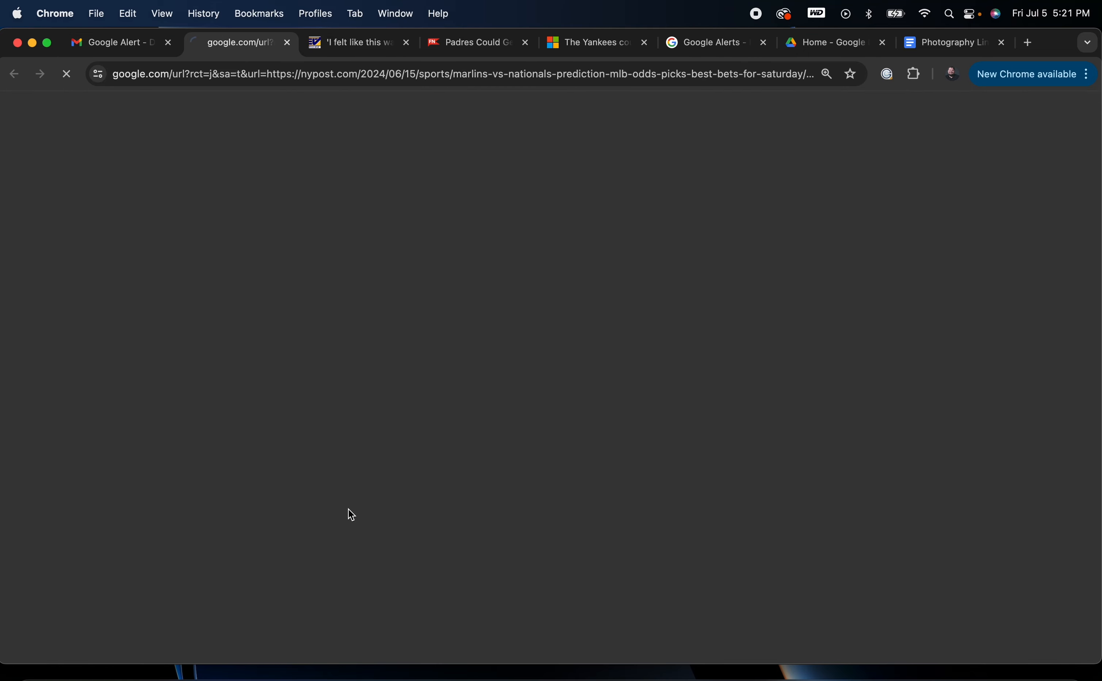
scroll(344, 497, down, 5)
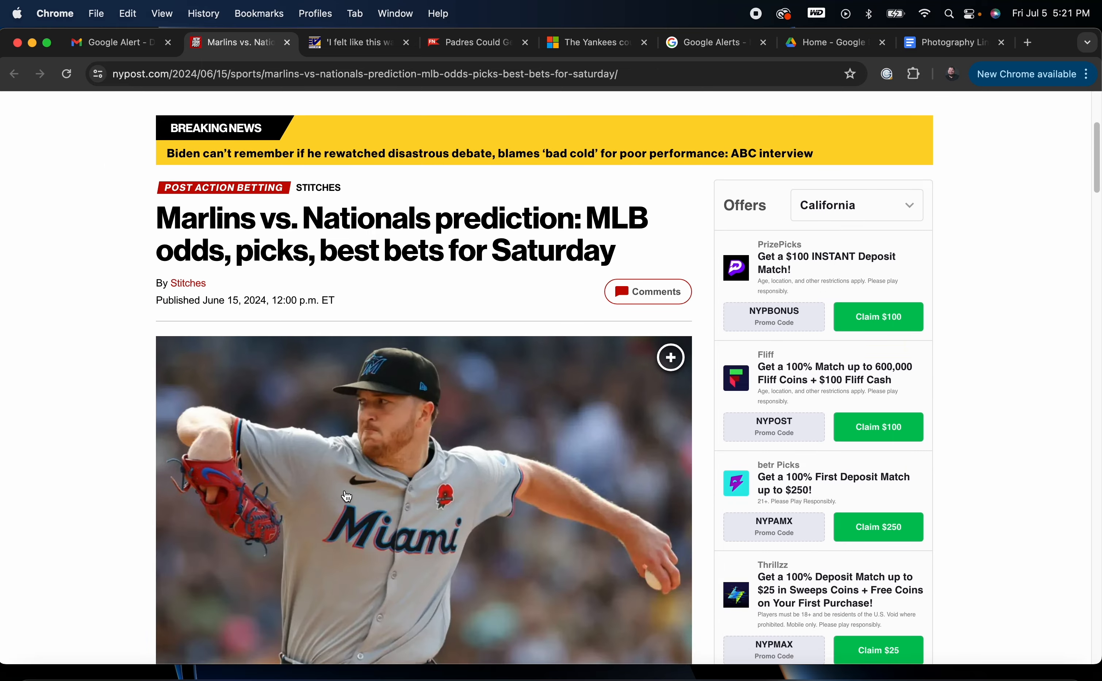
scroll(344, 375, up, 5)
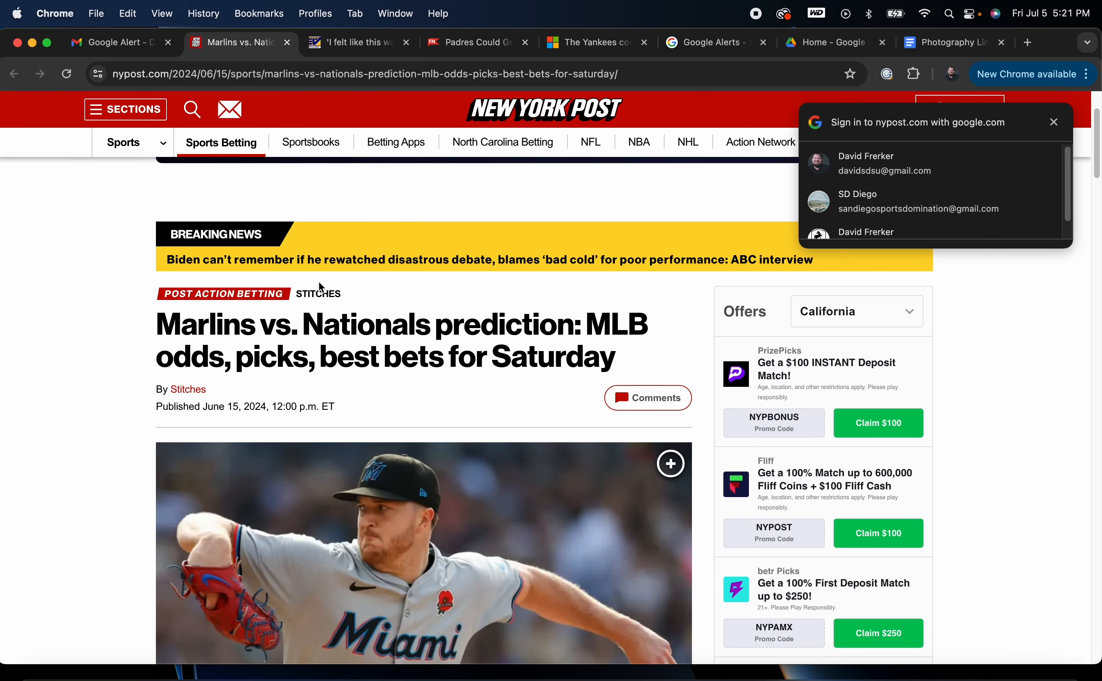
Step: Add the URL of the New York Post's Marlins vs. Nationals prediction article to the Photography Links document
click(304, 74)
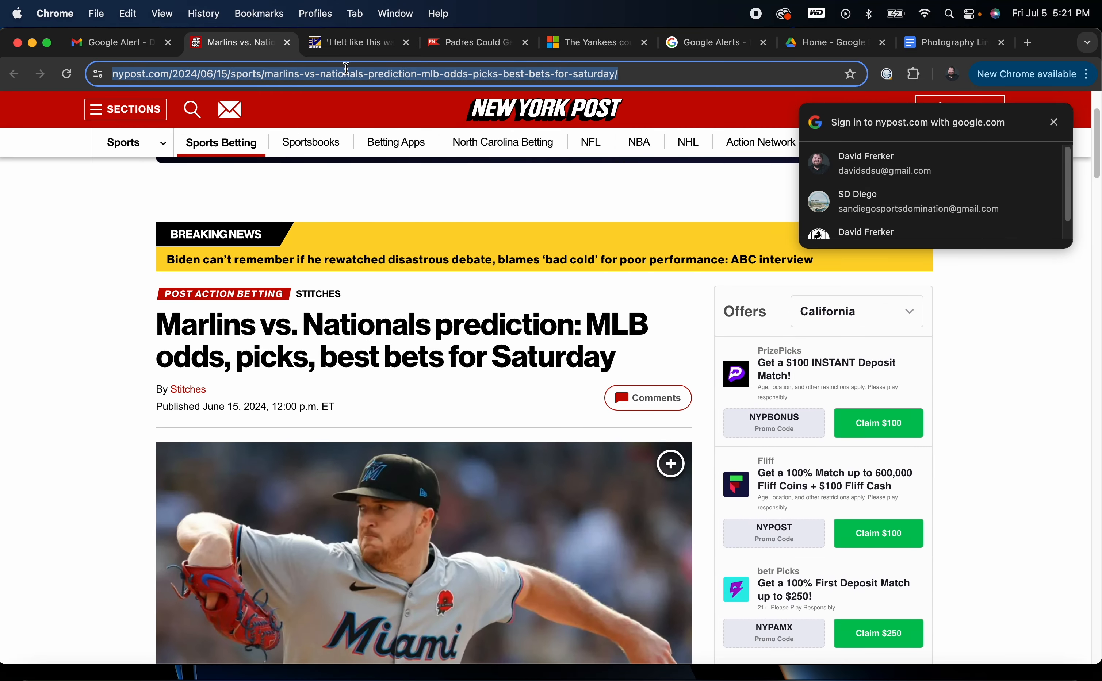
click(949, 42)
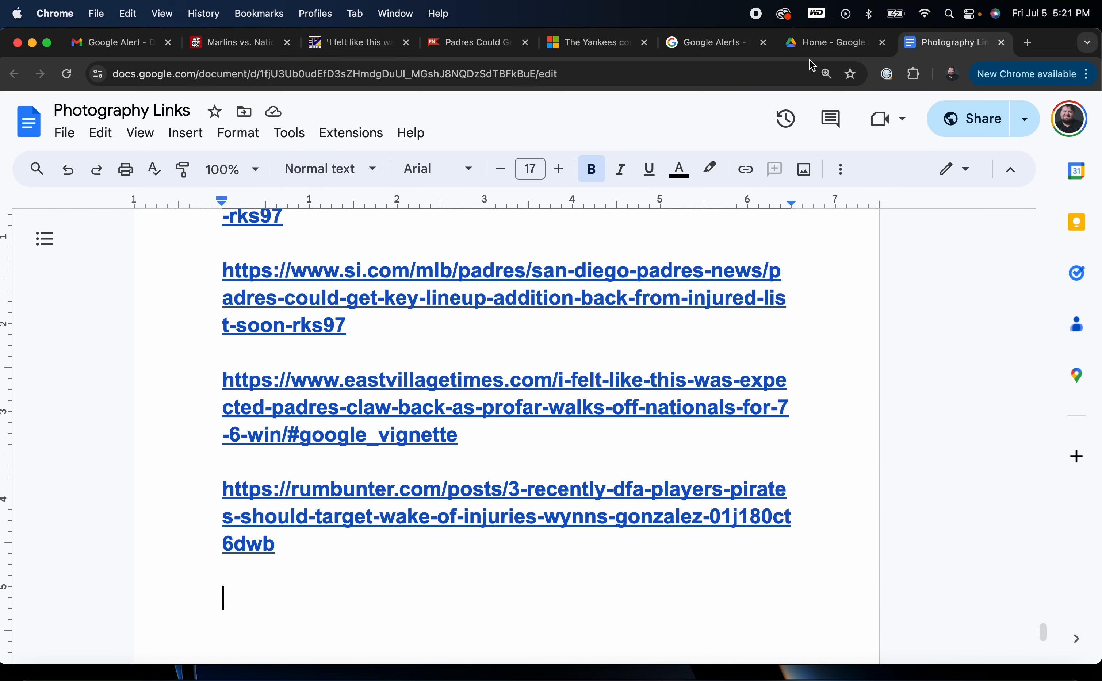
key(super+v)
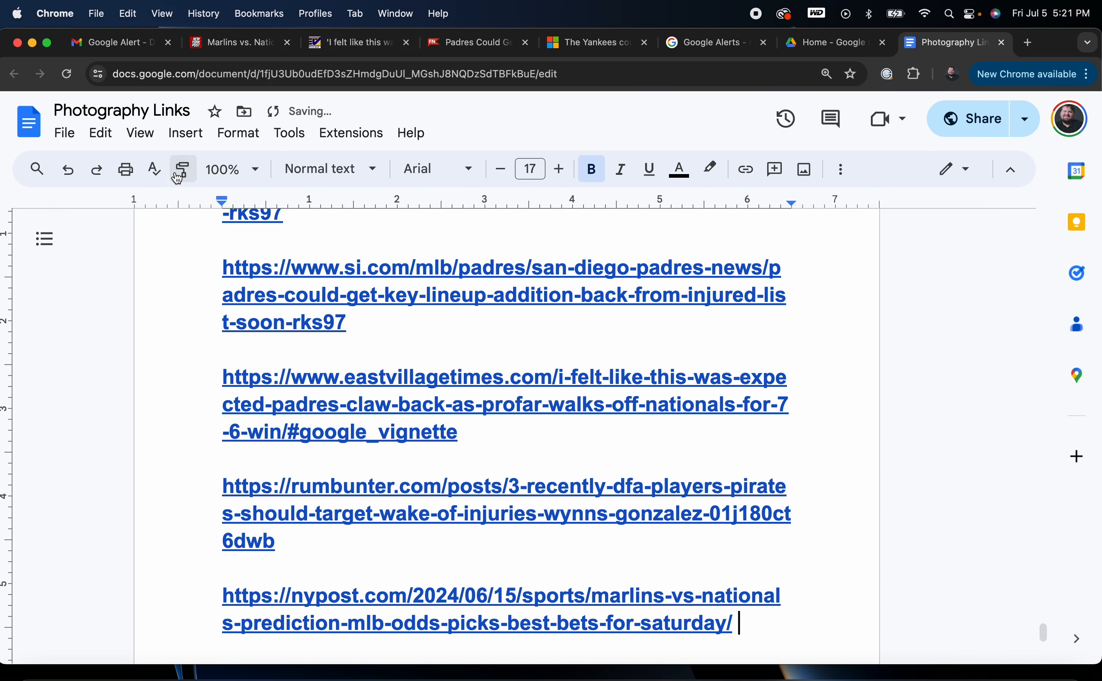
Step: Close the East Village Times article on the Padres' 7-6 win and the New York Post prediction article
click(357, 42)
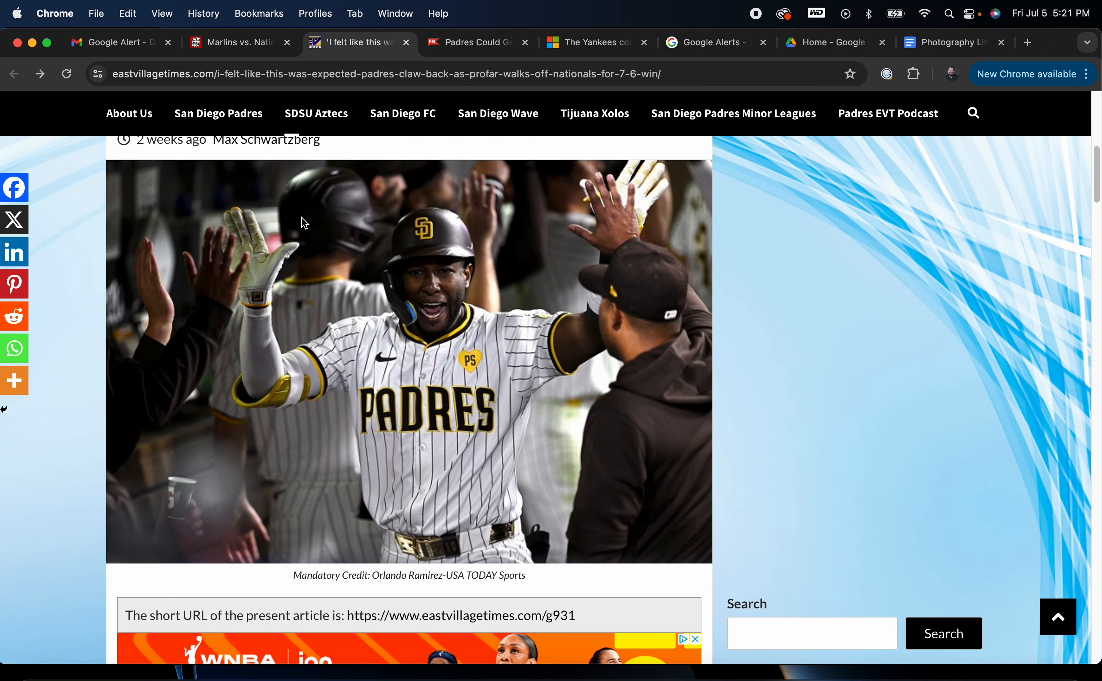
click(406, 42)
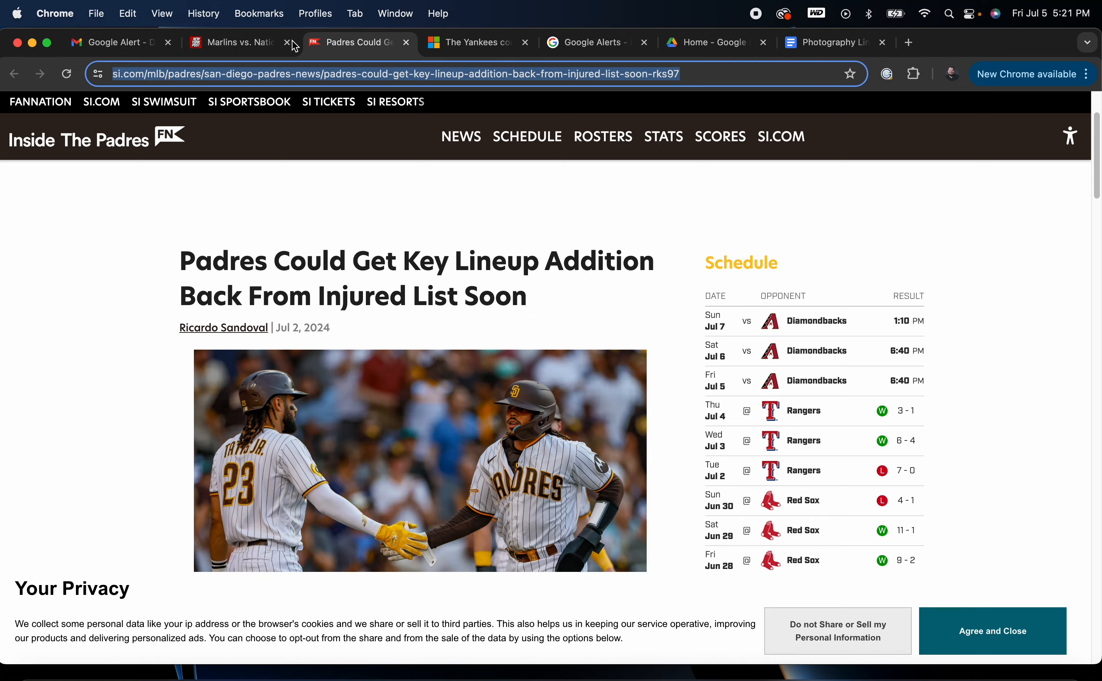
click(246, 42)
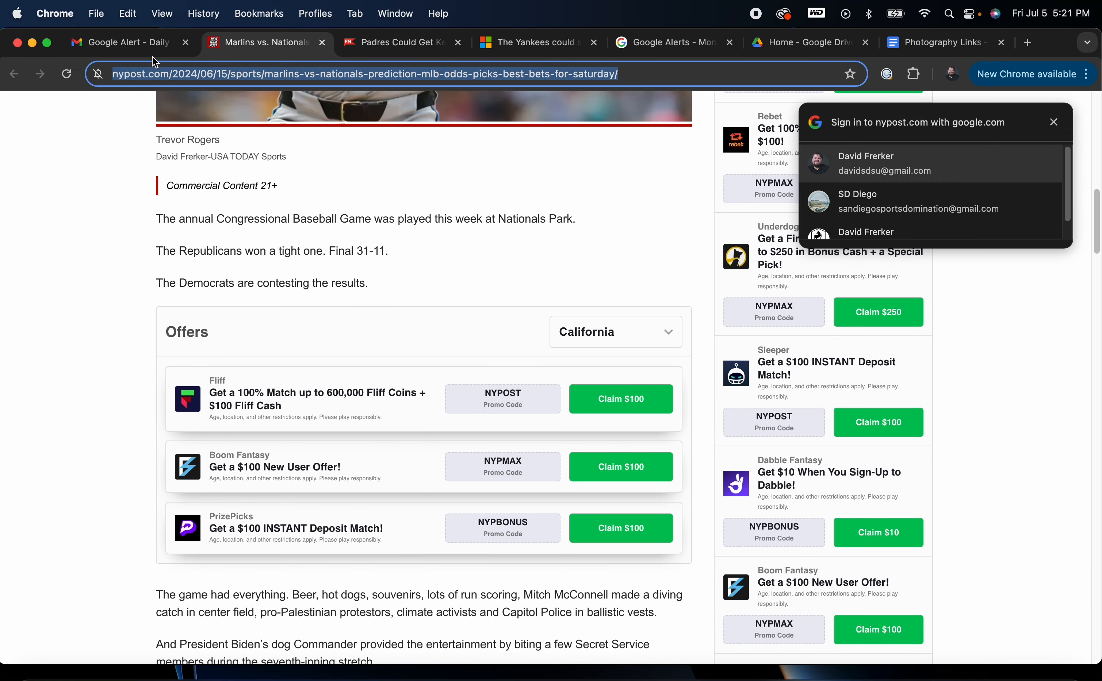
click(322, 42)
Step: Return to the June 16 daily digest and review its remaining alert results
click(122, 42)
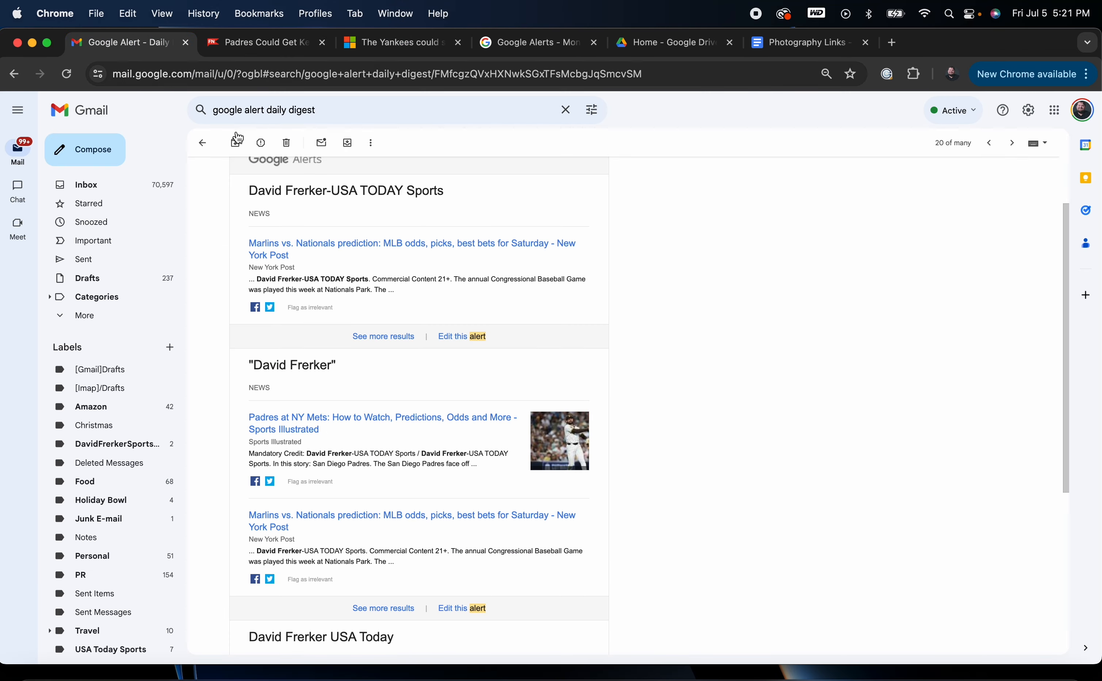
scroll(368, 495, down, 6)
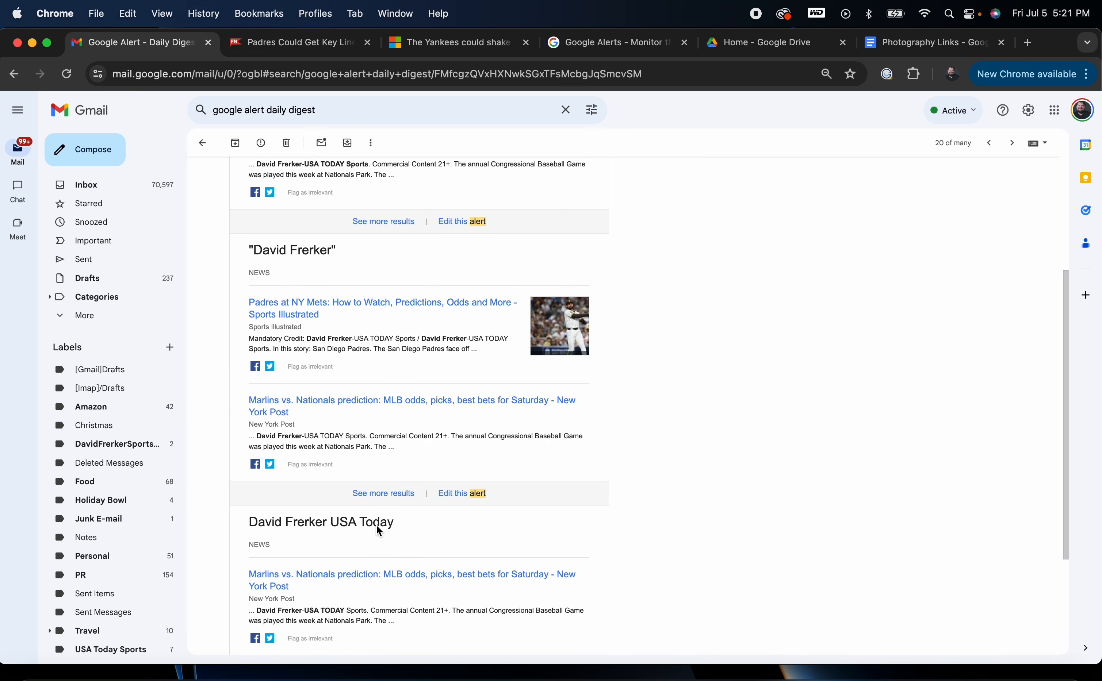
scroll(388, 491, up, 6)
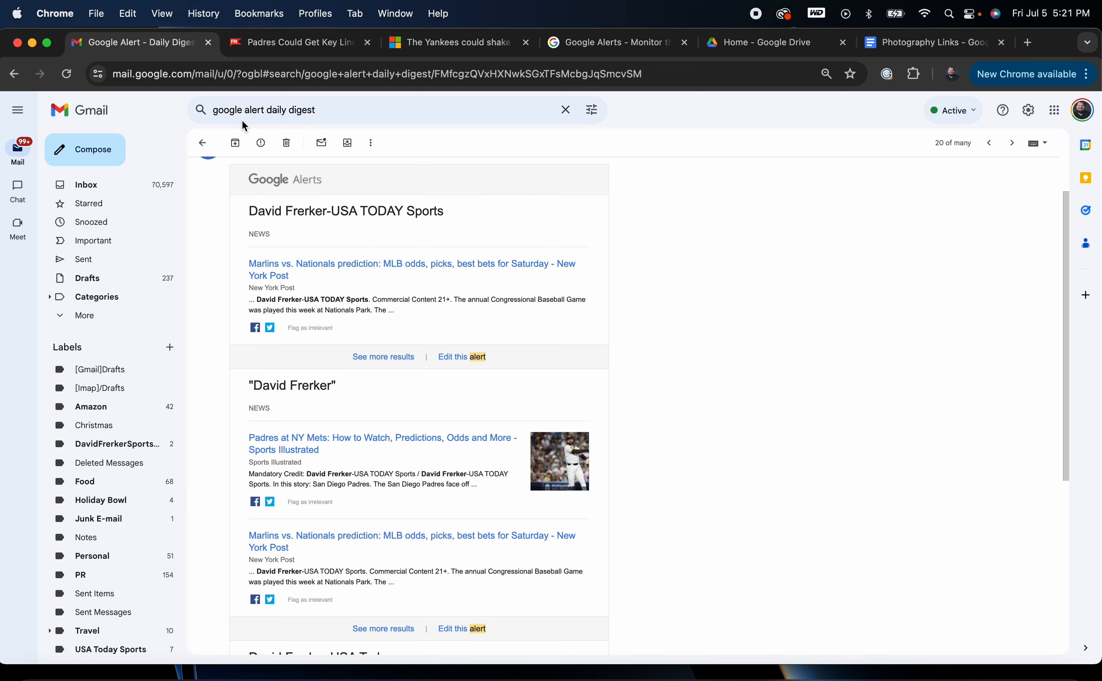
Step: Open the June 17 daily digest, check its DraftKings Sportsbook NY Yankees @ BOS Red Sox page, and close that page
click(202, 143)
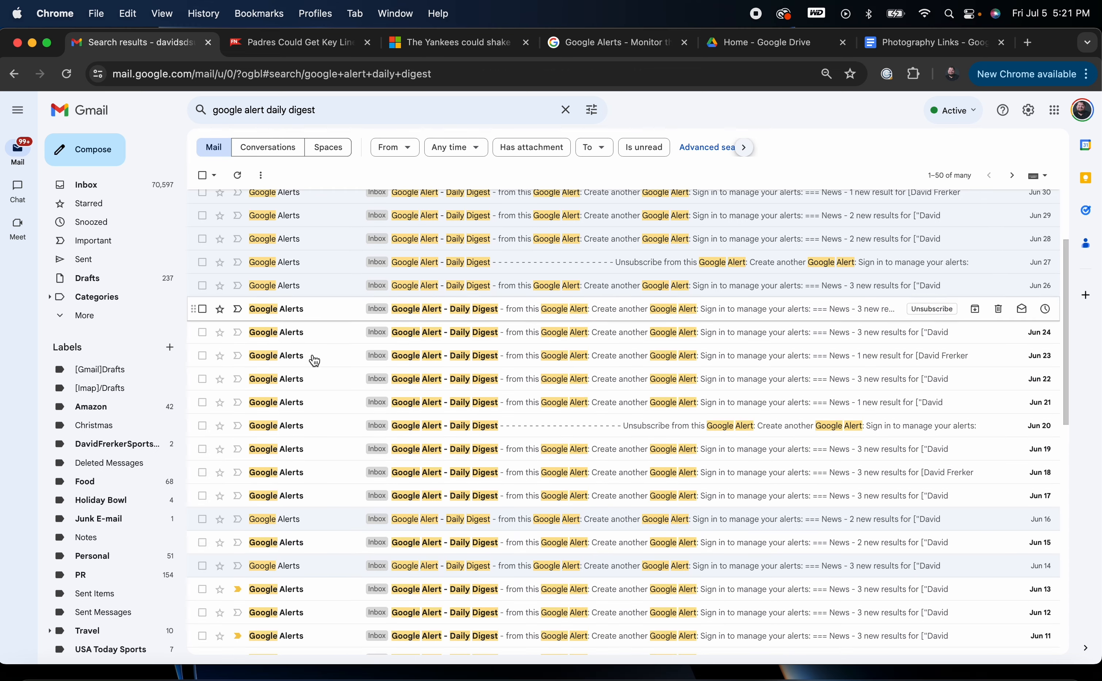
click(605, 499)
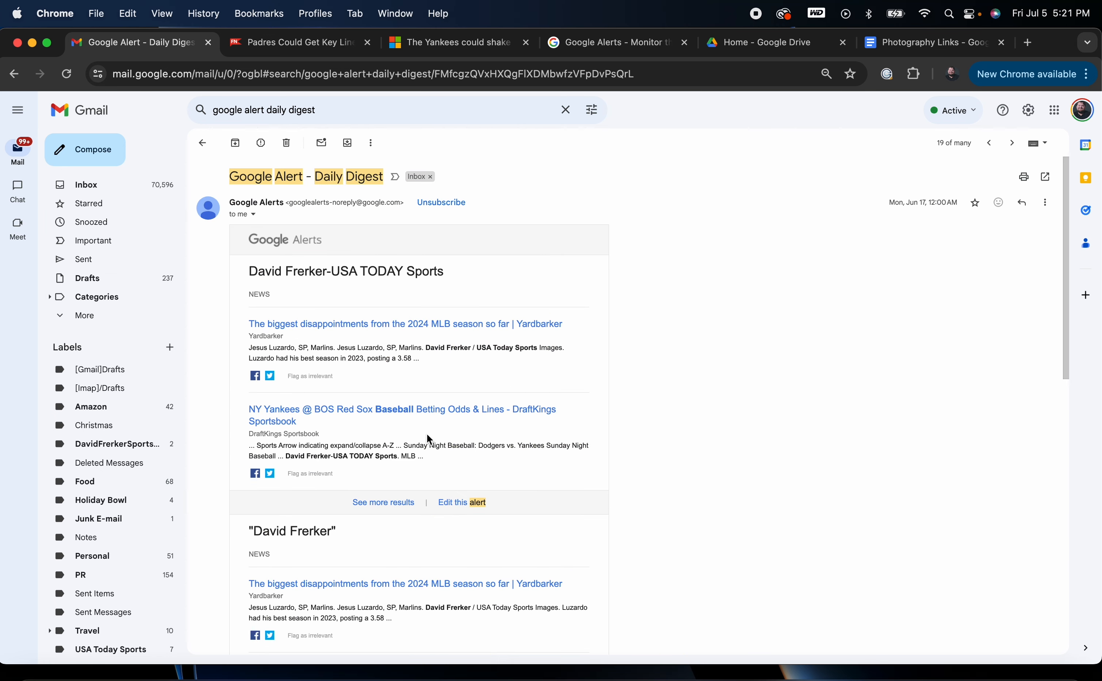
click(327, 413)
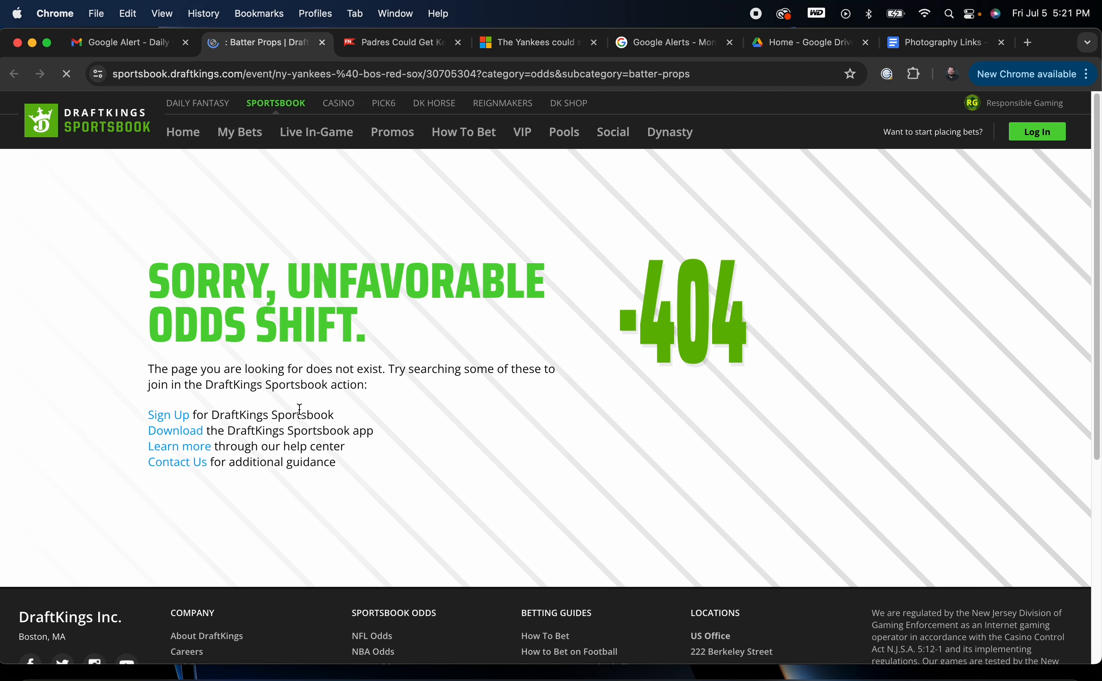
click(322, 43)
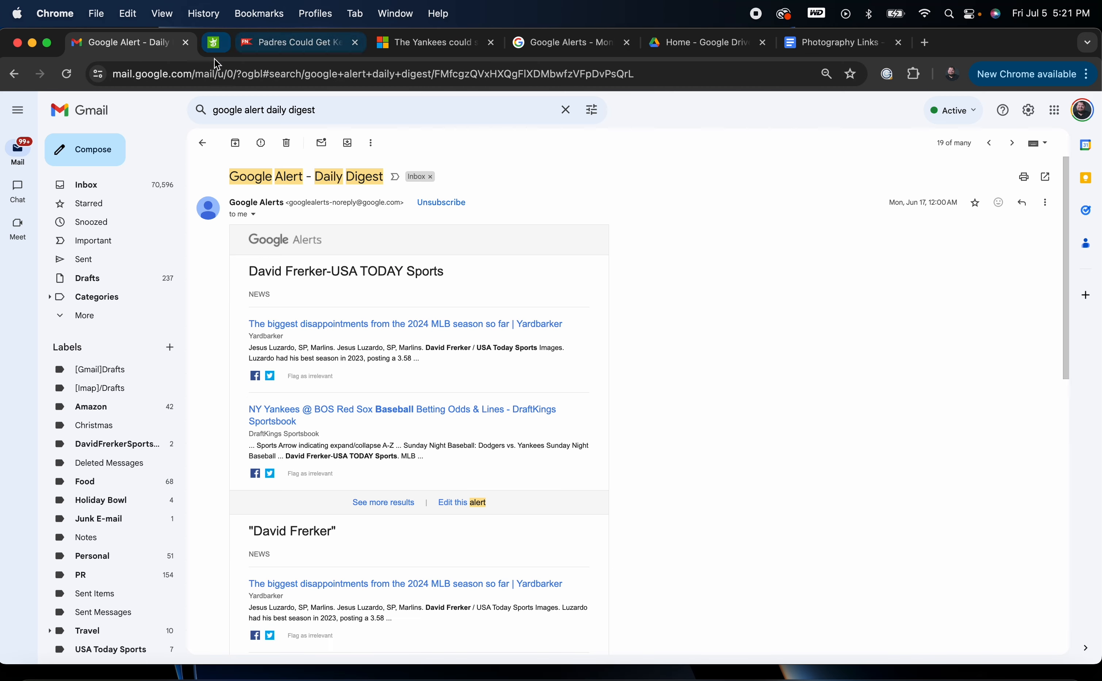
Step: Open Yardbarker's article on the biggest disappointments of the 2024 MLB season and find the credited Jesus Luzardo photo on slide 14
click(310, 324)
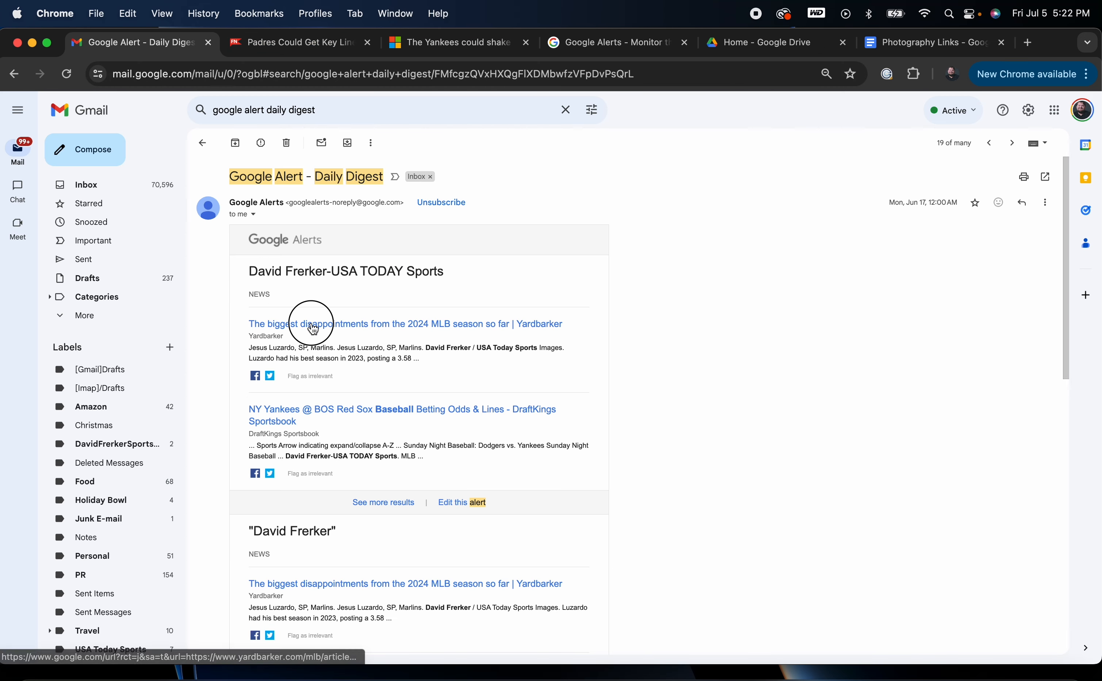
scroll(362, 380, down, 15)
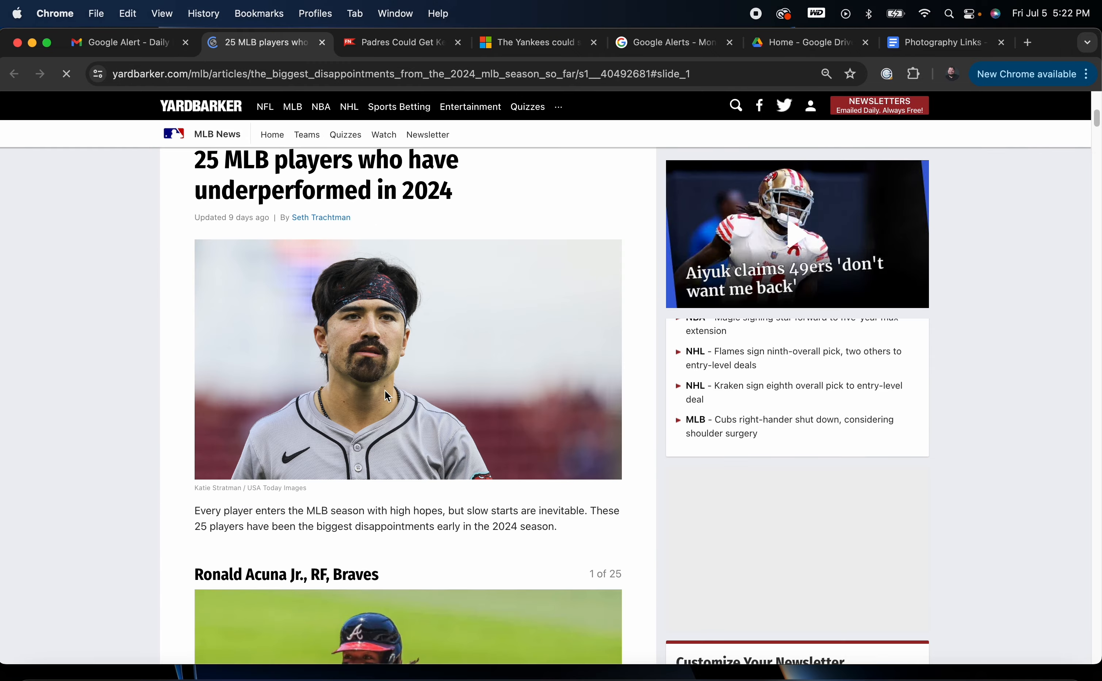
scroll(401, 433, down, 20)
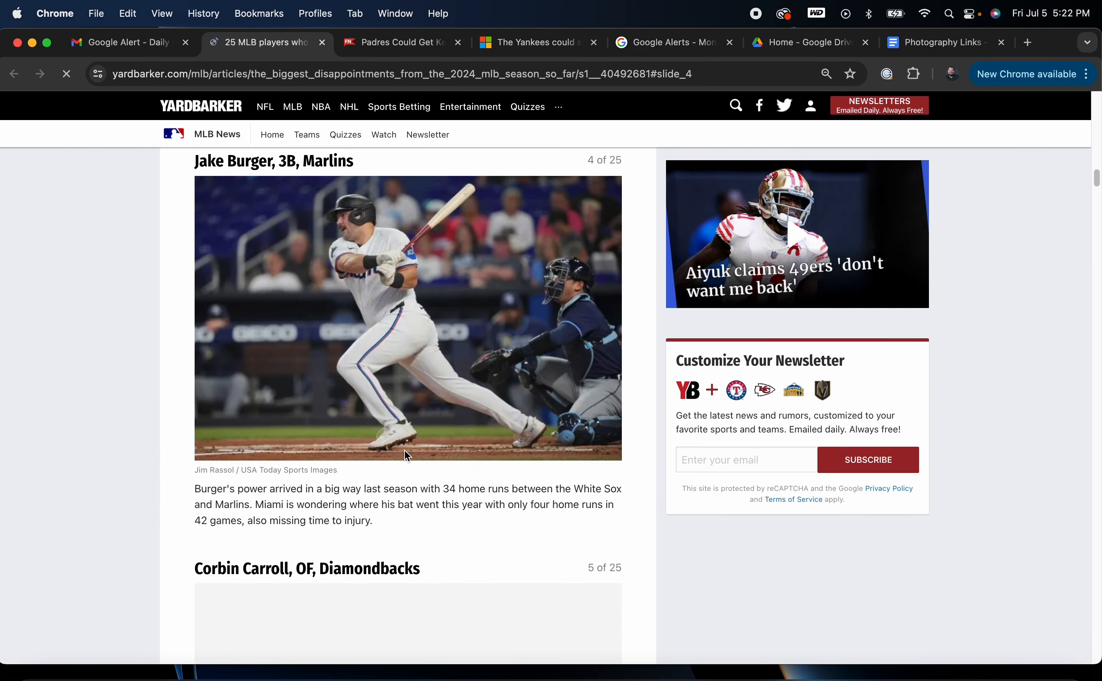
scroll(406, 456, down, 10)
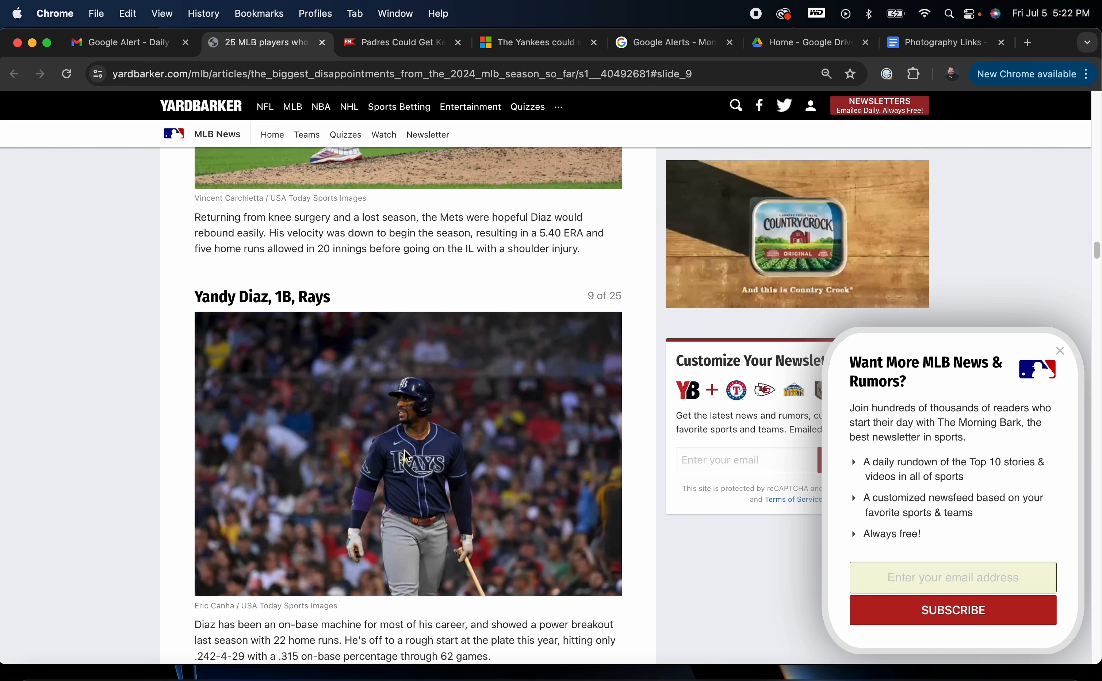
scroll(406, 456, down, 10)
scroll(405, 451, down, 15)
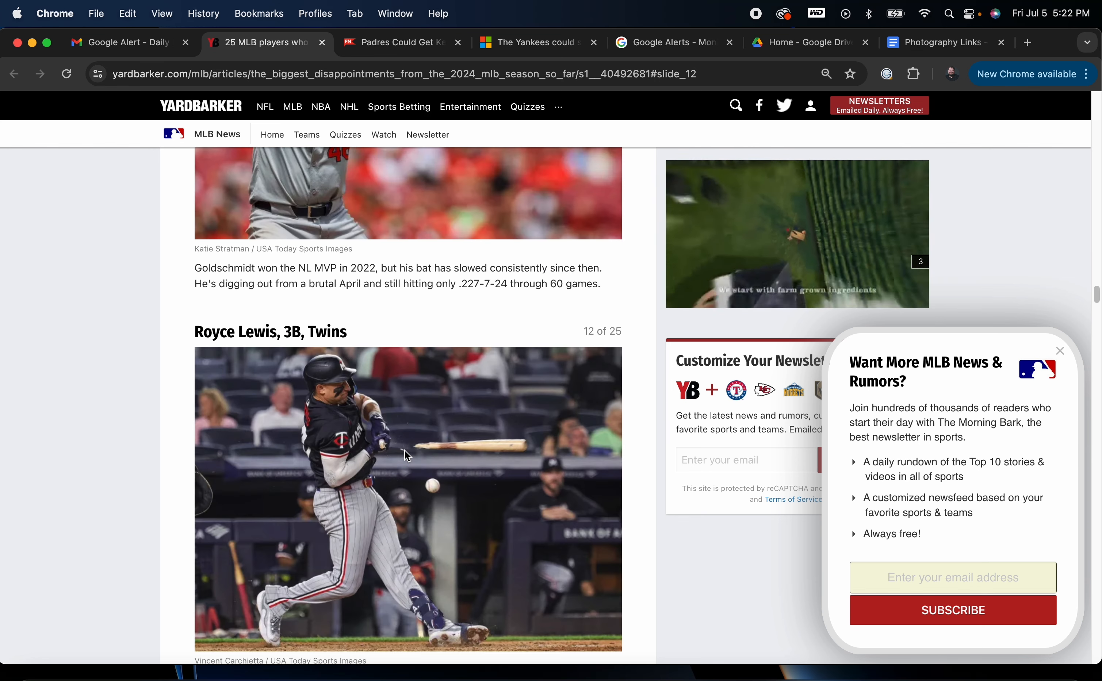
scroll(404, 450, down, 15)
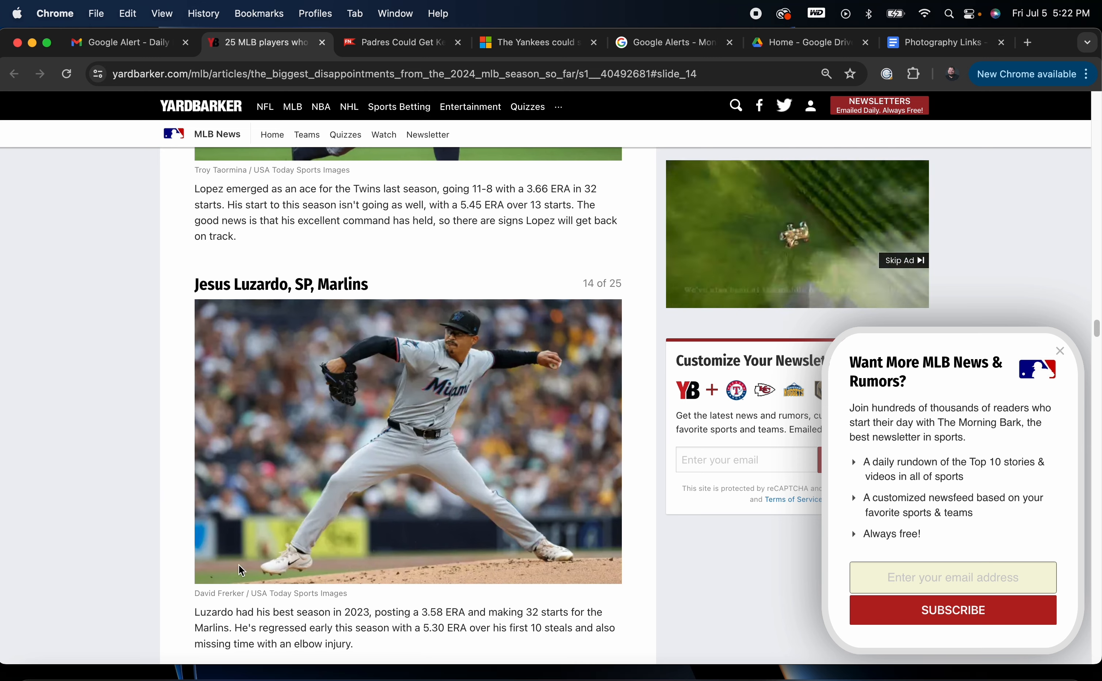
Step: Add the Yardbarker article's slide 14 URL below the New York Post link in the Photography Links document
right_click(238, 74)
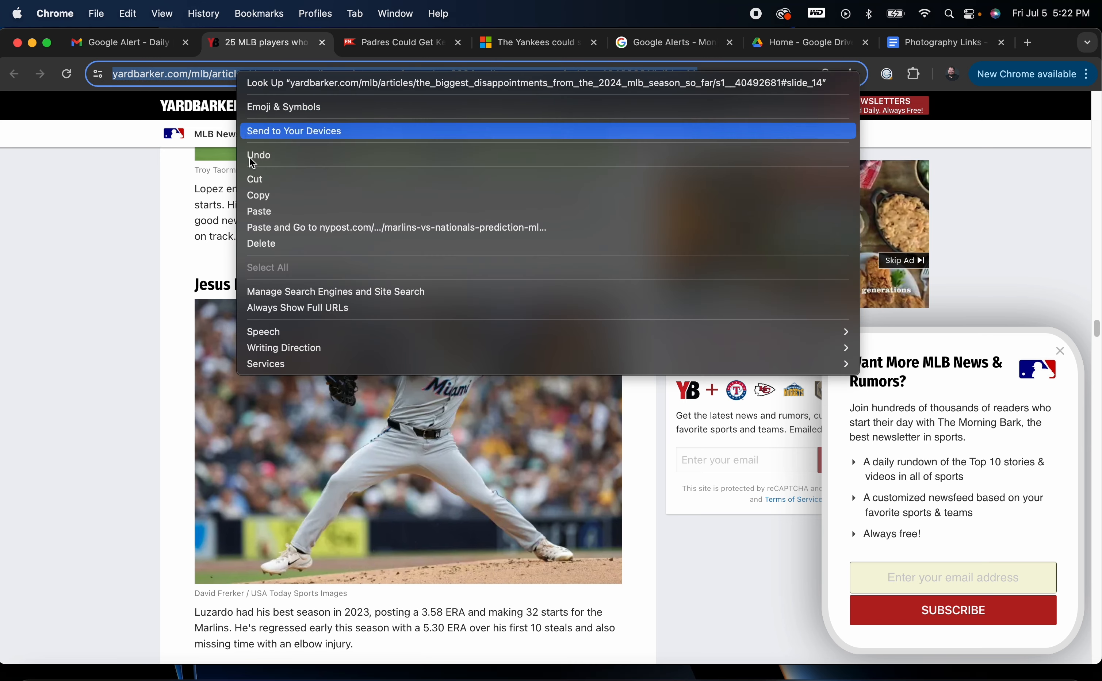
click(257, 193)
click(943, 42)
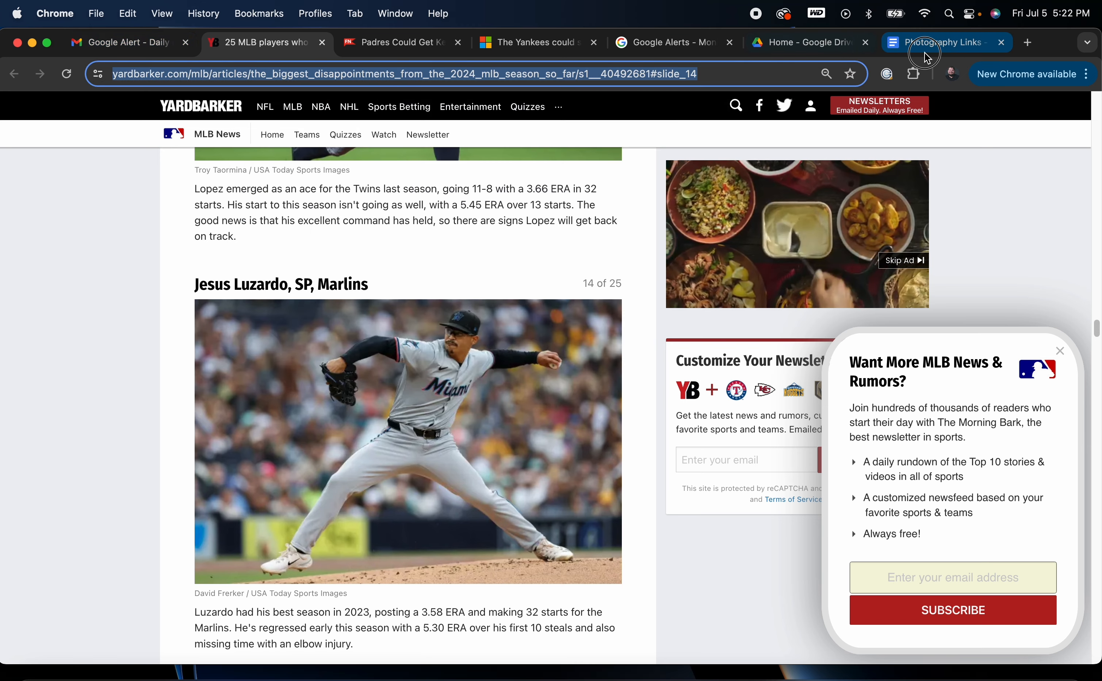
scroll(510, 484, down, 5)
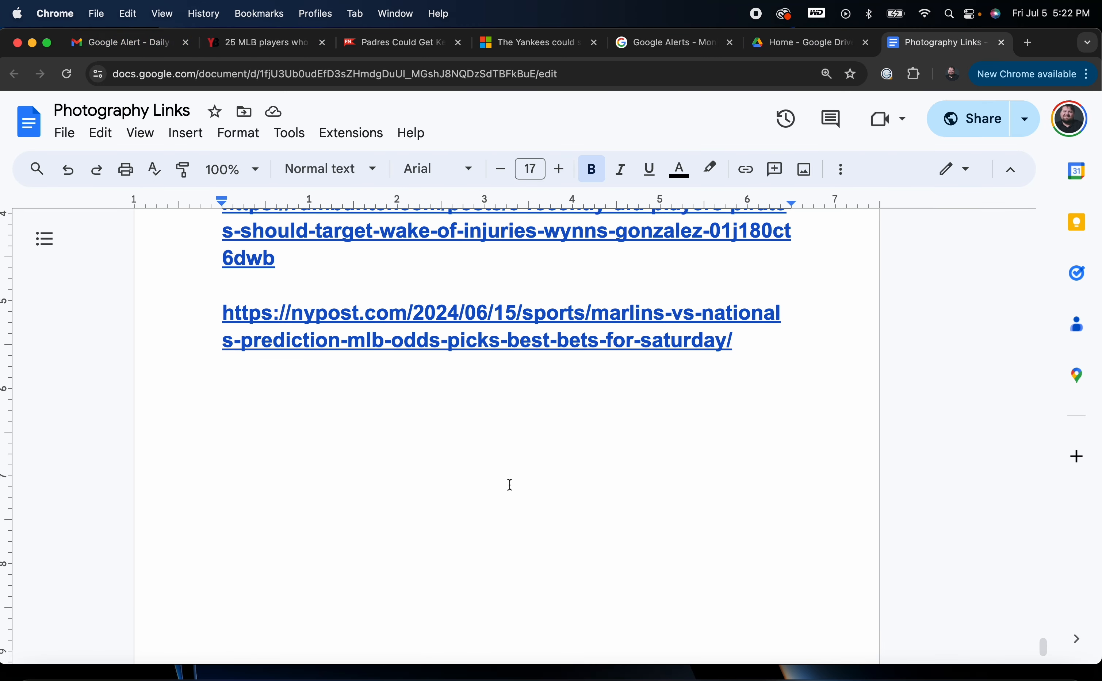
click(320, 369)
click(759, 383)
key(super+v)
key(Return)
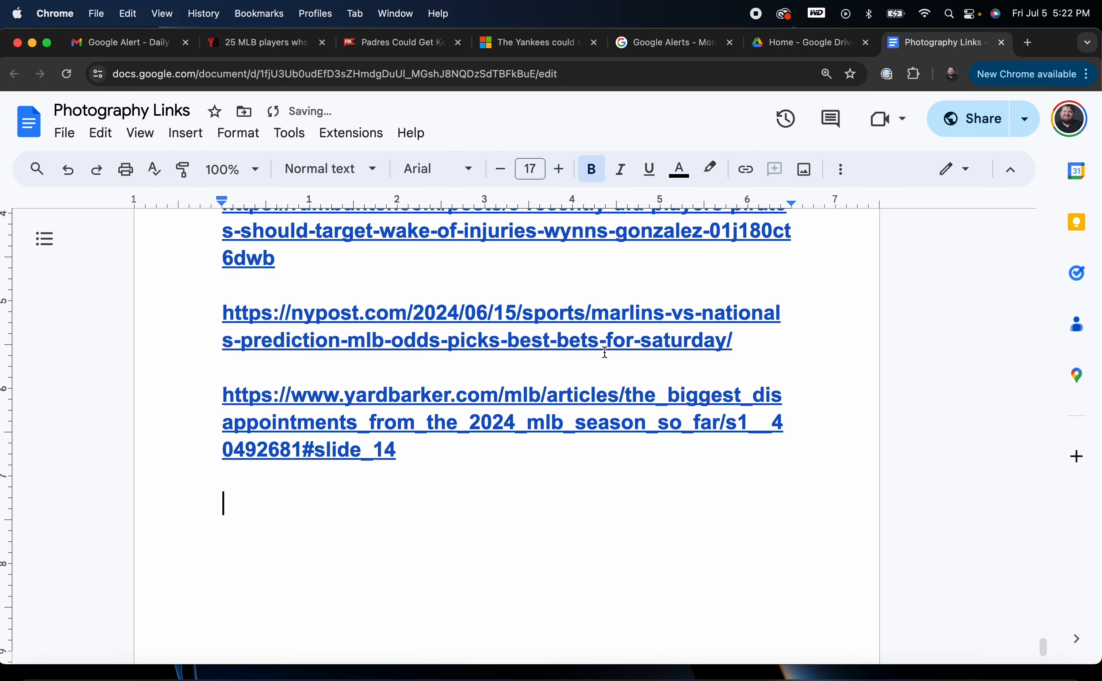
Step: Open more results for the first alert in the June 17 digest and examine the list of configured Google Alerts
scroll(605, 352, up, 8)
click(143, 50)
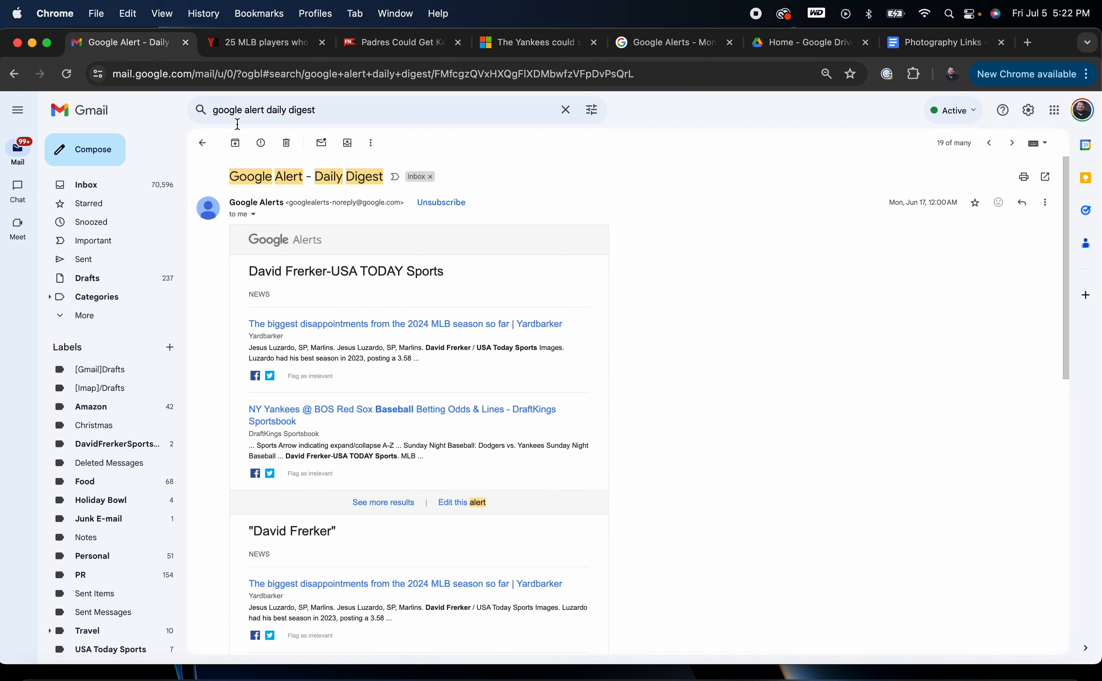
click(392, 499)
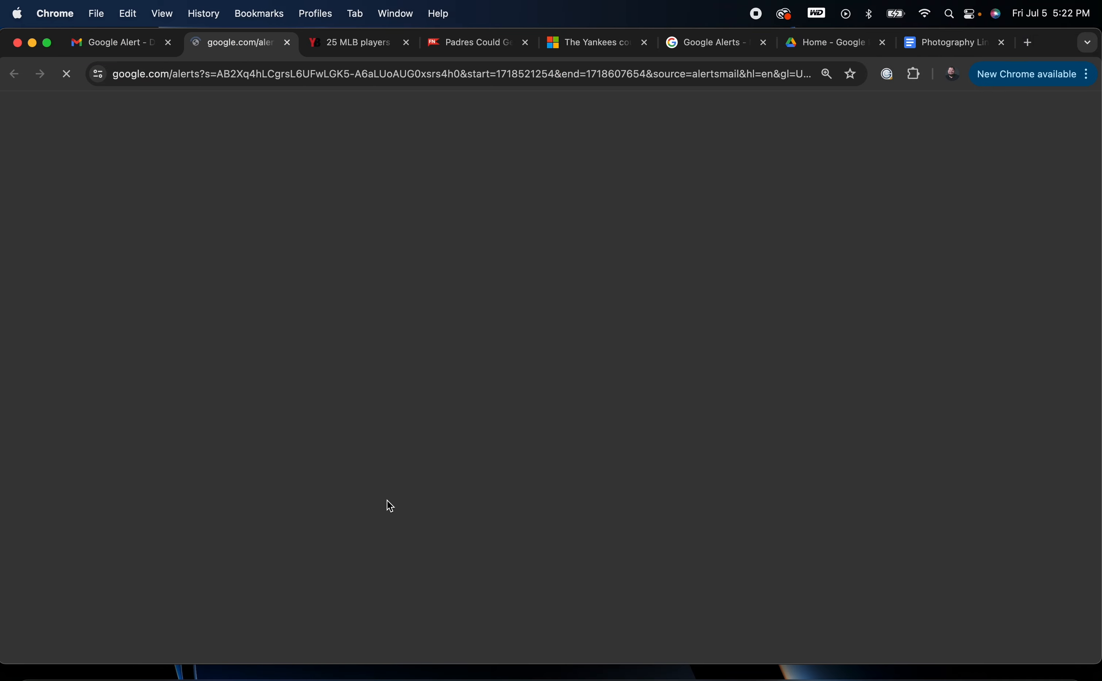
scroll(387, 501, down, 5)
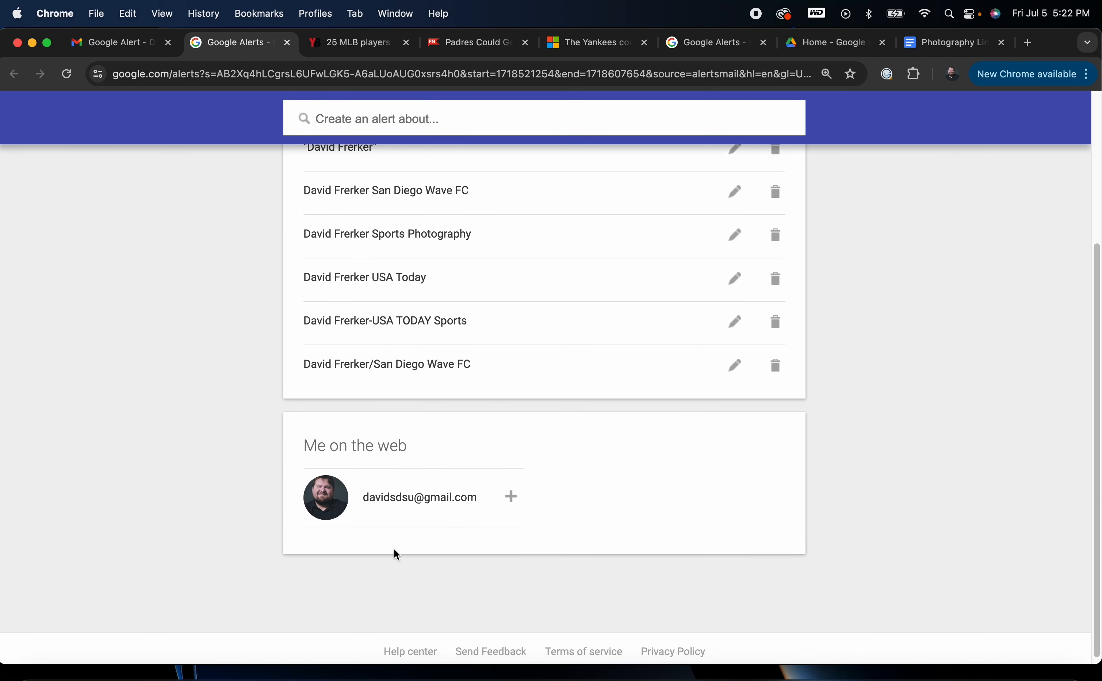
scroll(393, 547, up, 3)
scroll(485, 446, up, 2)
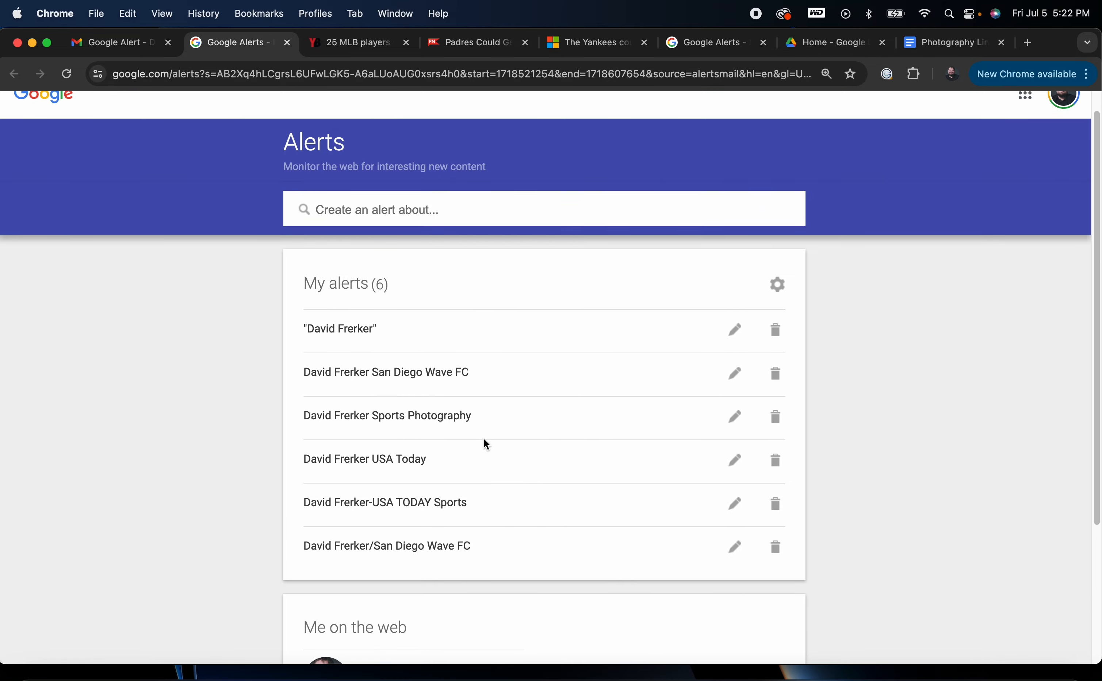
scroll(458, 554, down, 3)
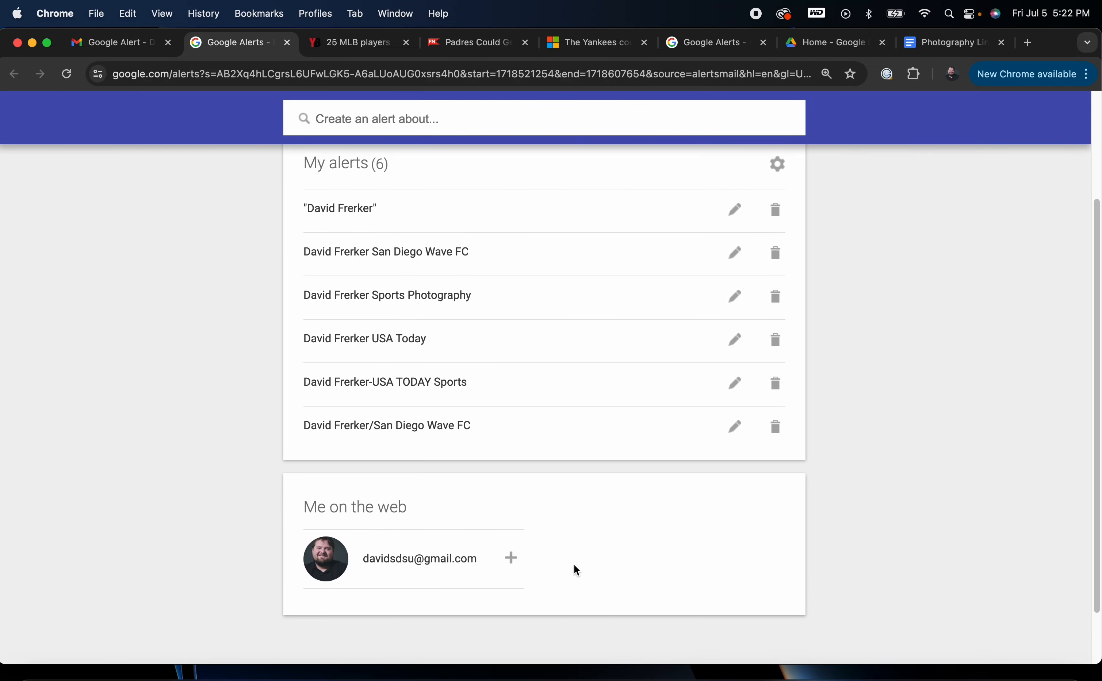
scroll(578, 579, up, 2)
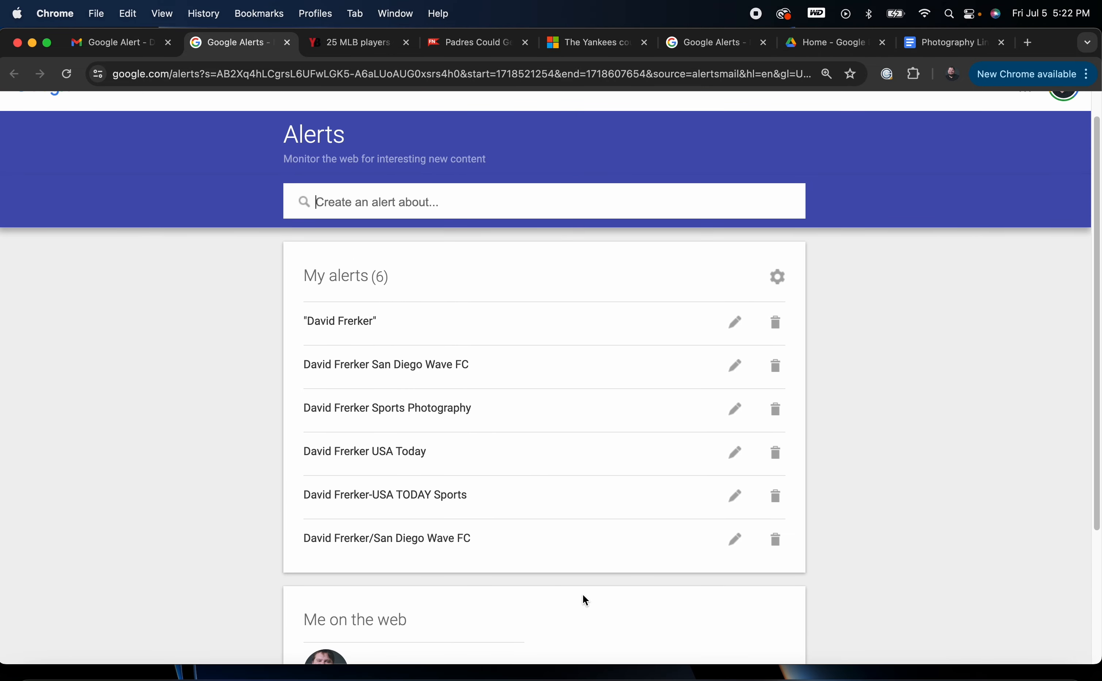
Step: Open the options of the alert for the photographer's full name in quotation marks and examine its alert preview
click(736, 327)
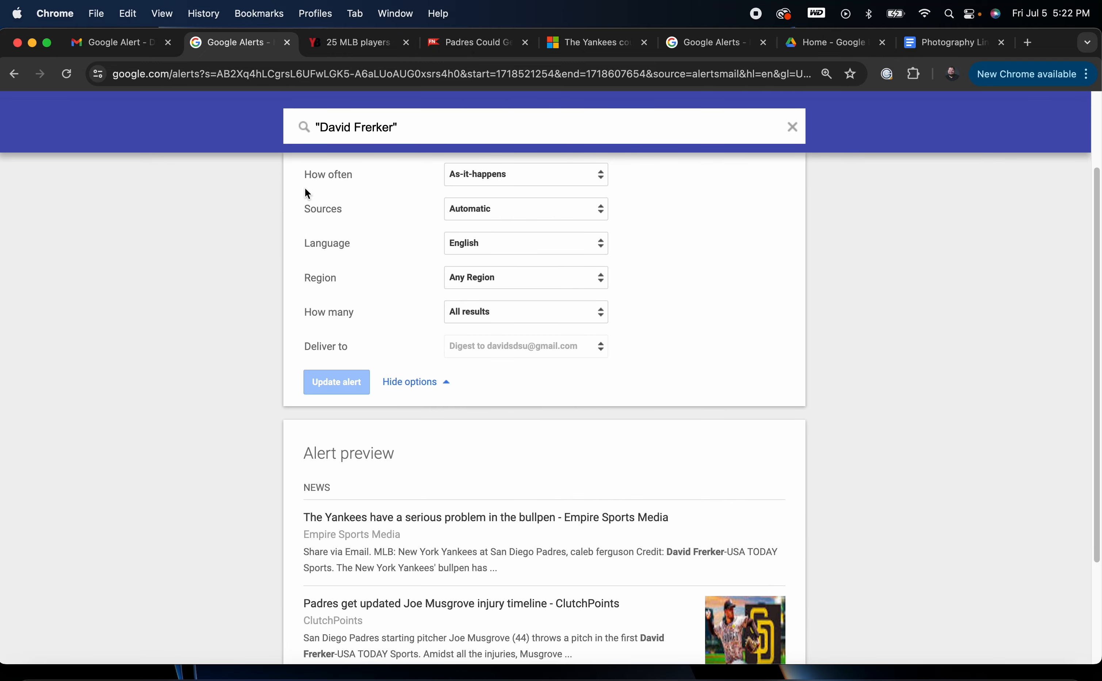
scroll(498, 497, down, 3)
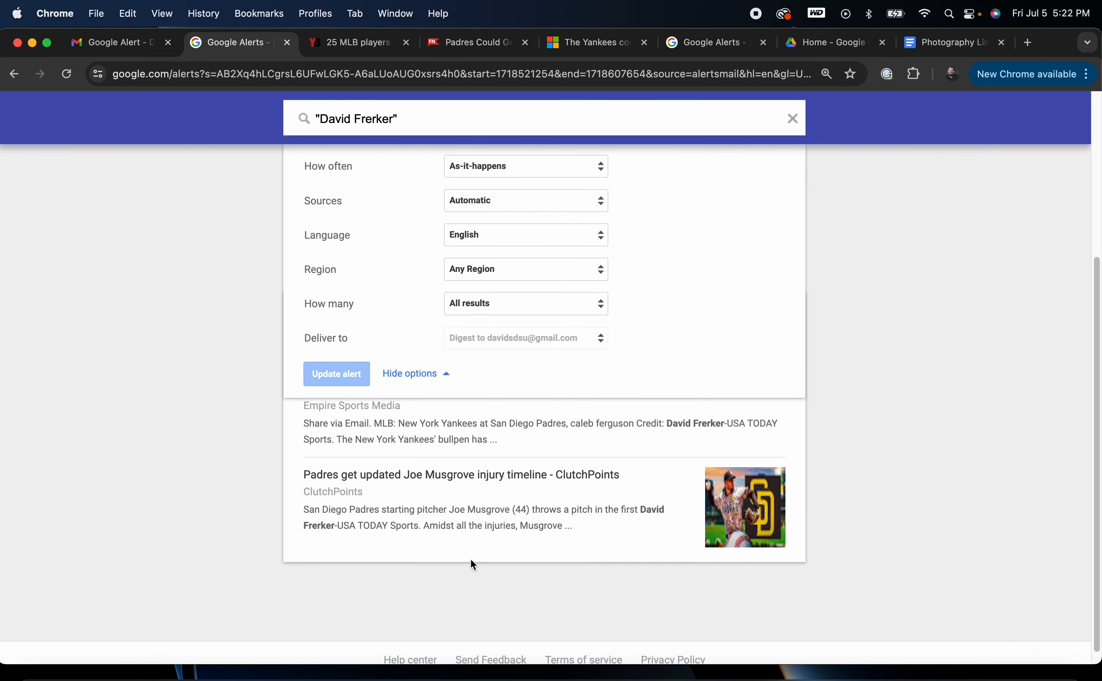
scroll(475, 554, up, 5)
scroll(478, 550, down, 3)
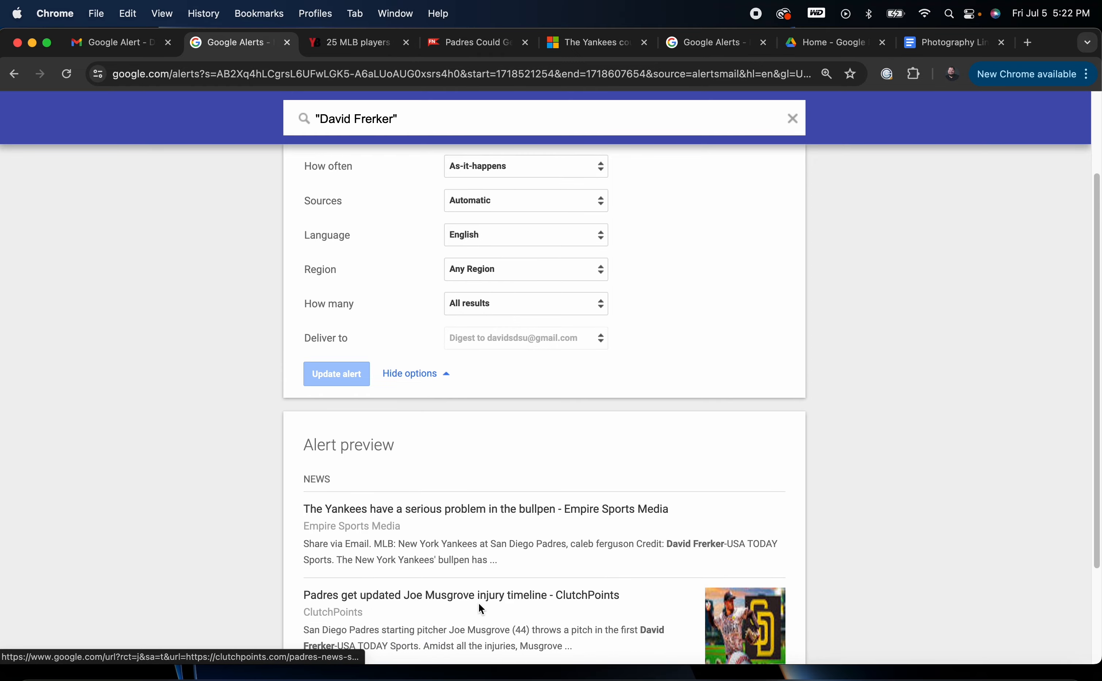
scroll(504, 581, down, 1)
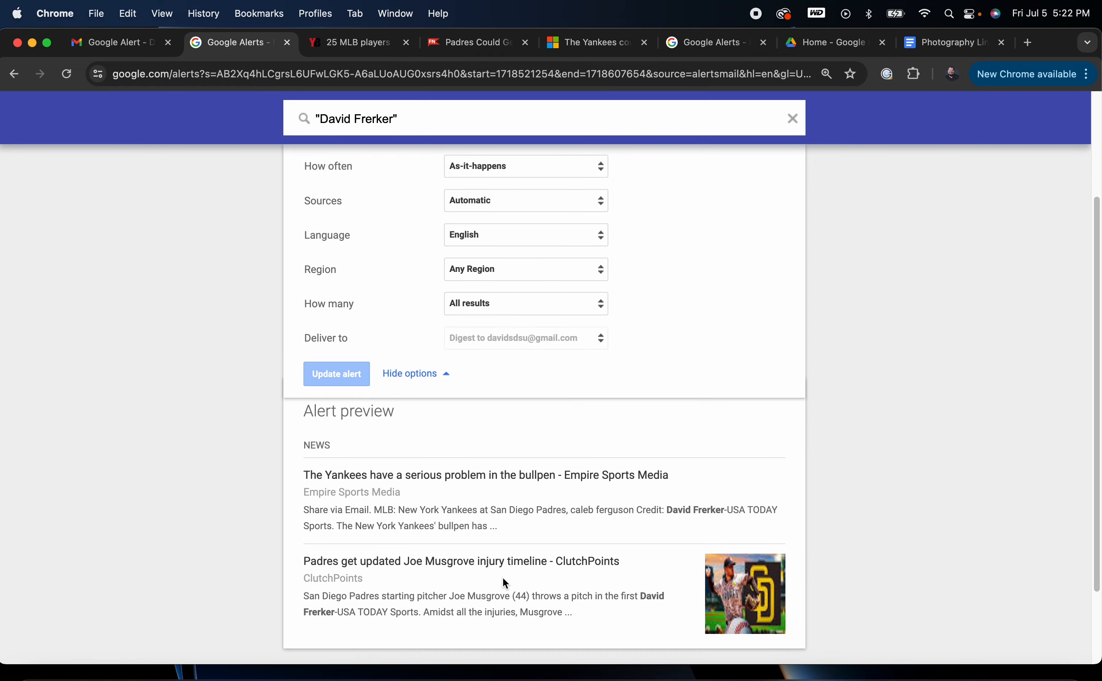
Step: Open the ClutchPoints article on the Joe Musgrove injury timeline from the alert preview and find the credited photo
click(440, 560)
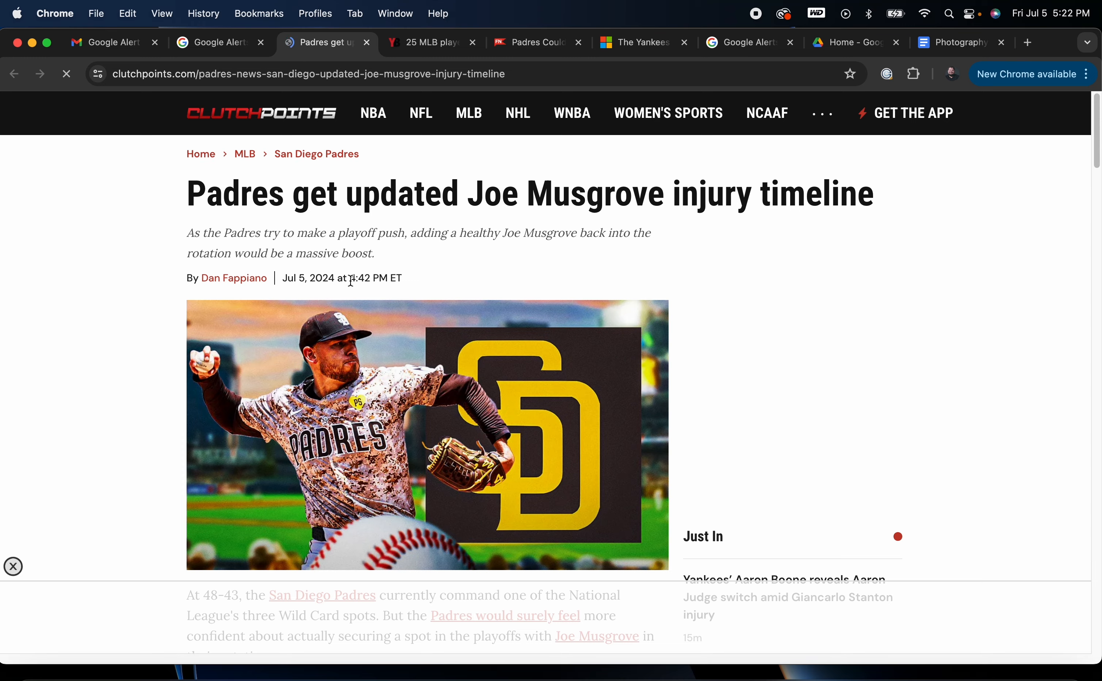
scroll(540, 420, down, 5)
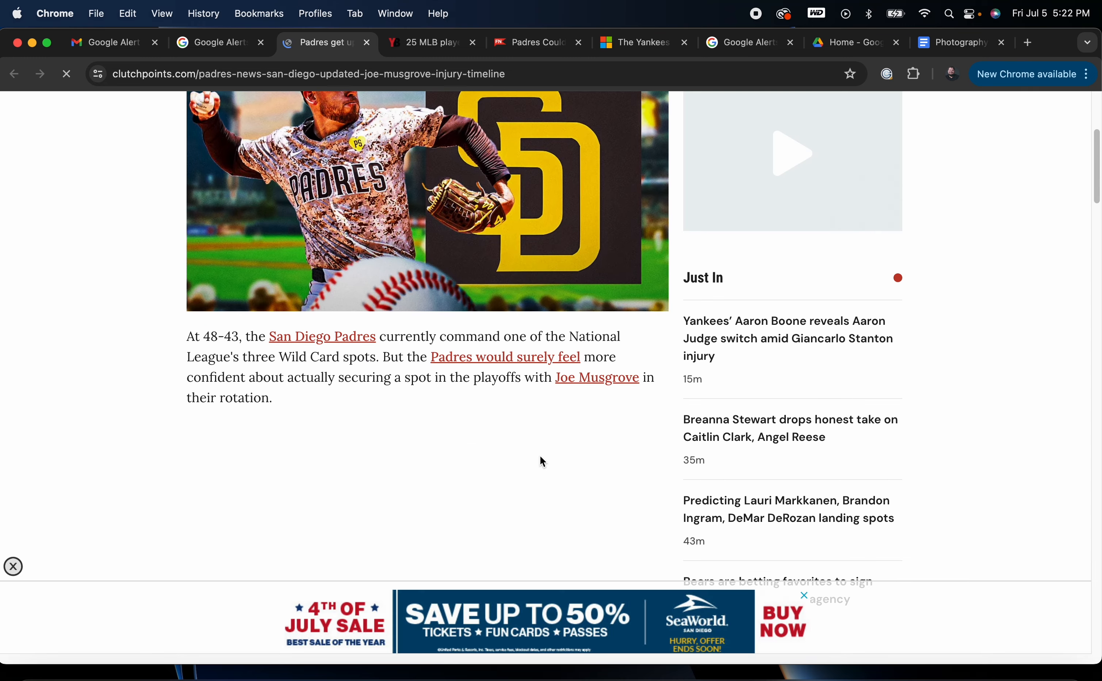
scroll(521, 510, down, 20)
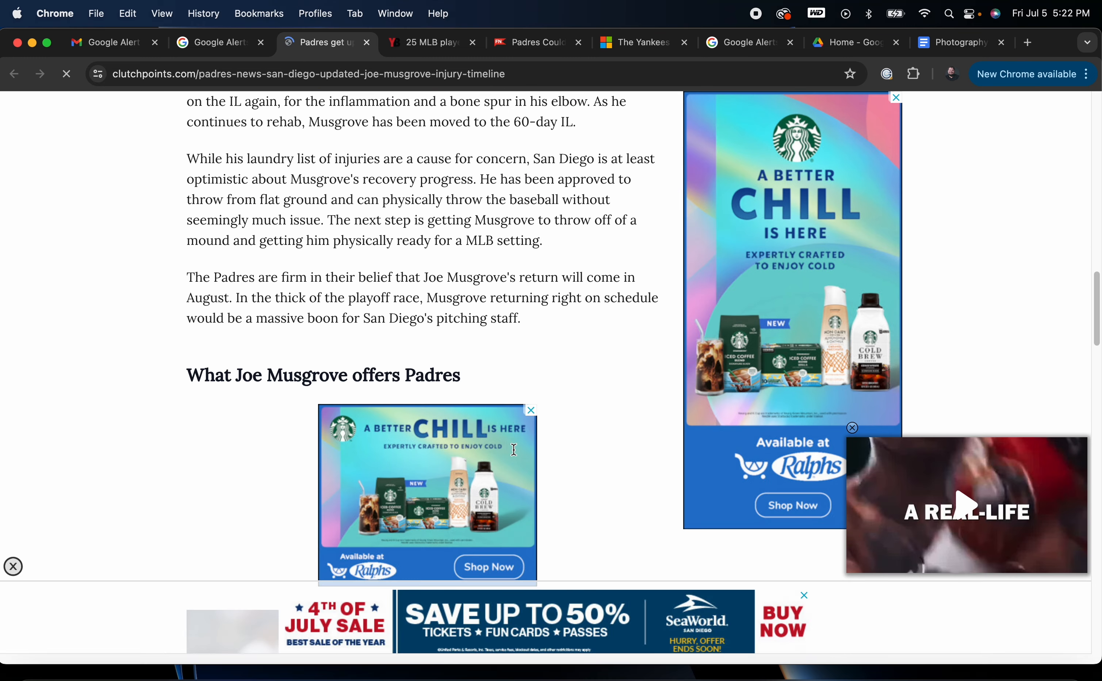
scroll(513, 455, down, 5)
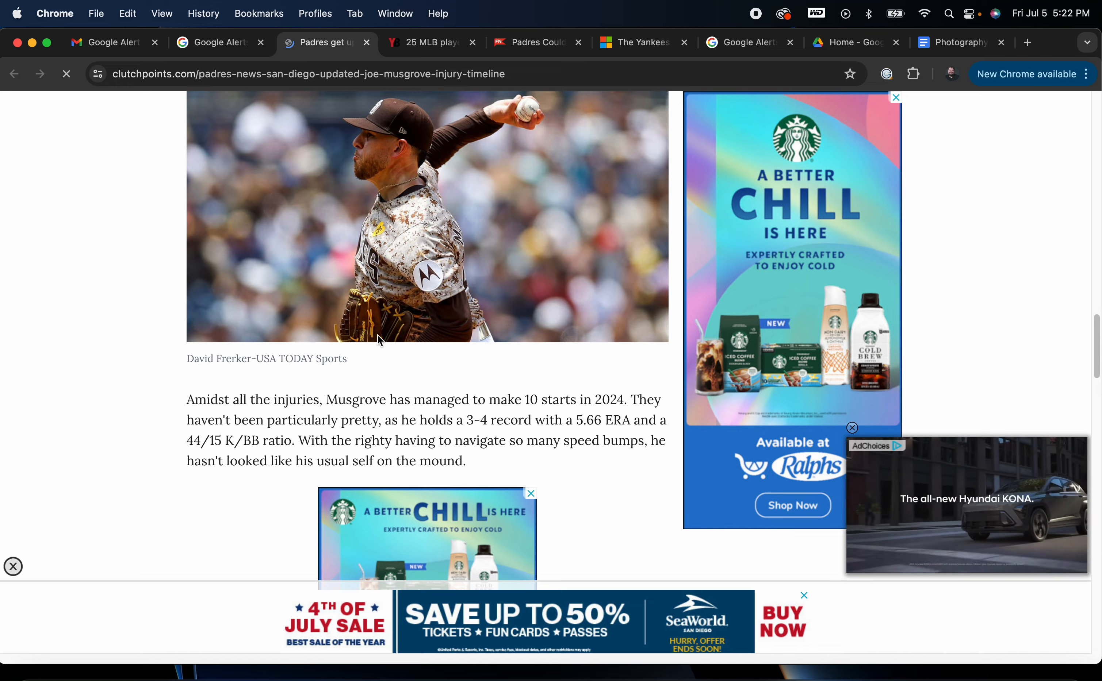
scroll(390, 344, up, 20)
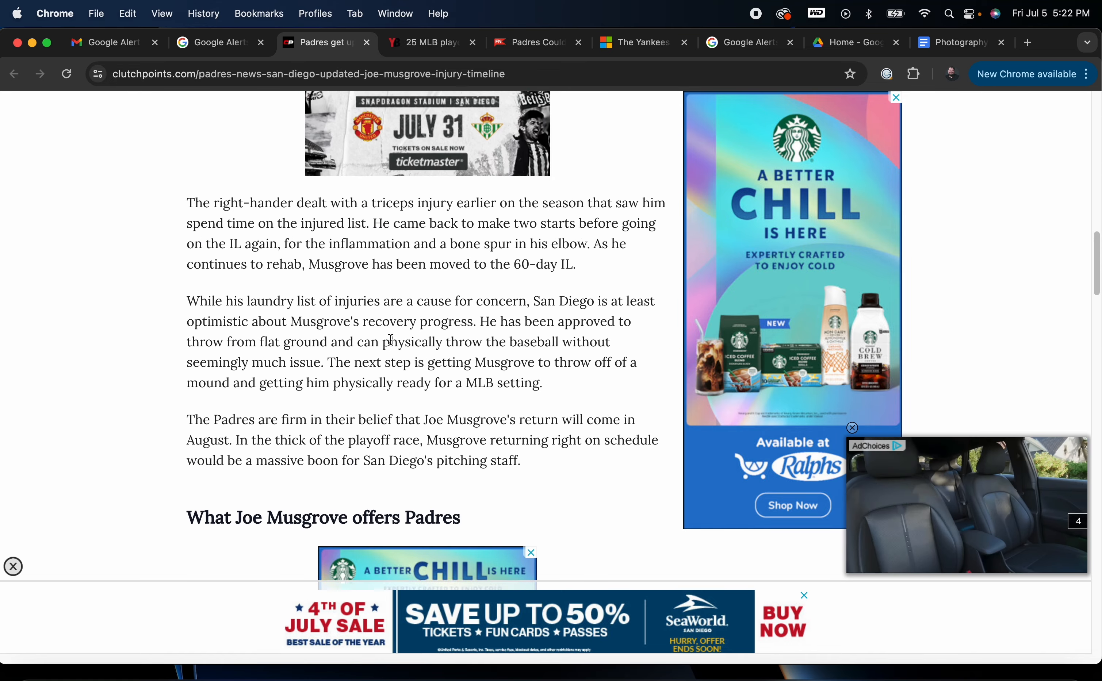
Step: Add the ClutchPoints article's URL below the Yardbarker slide 14 link in the Photography Links document
click(226, 74)
right_click(226, 74)
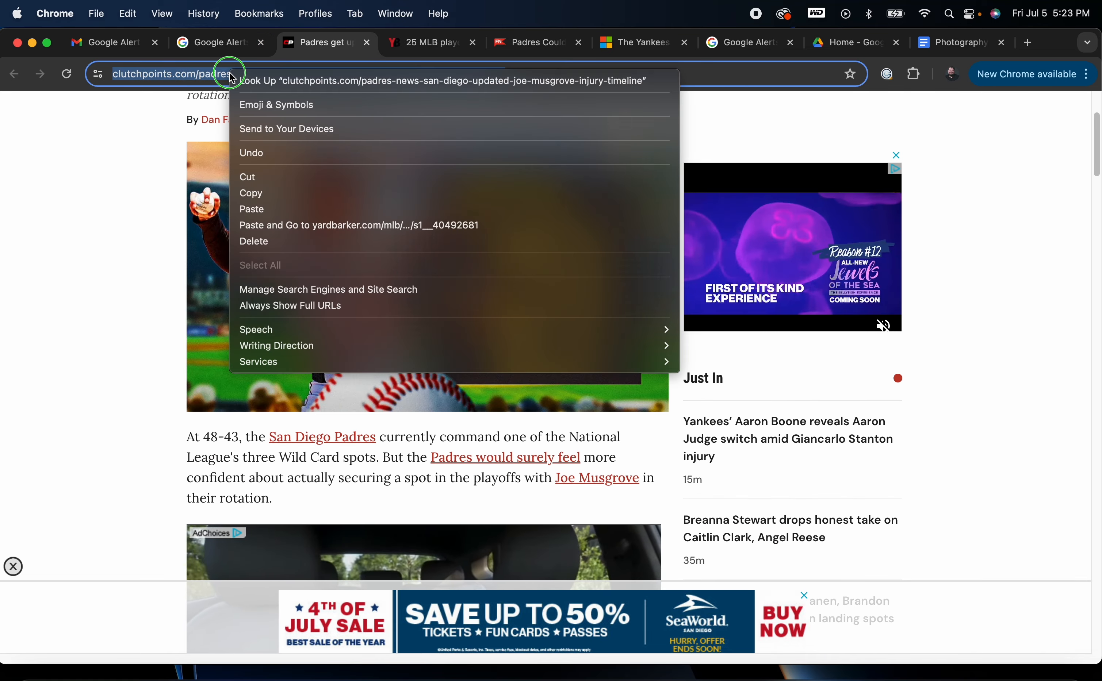
click(290, 194)
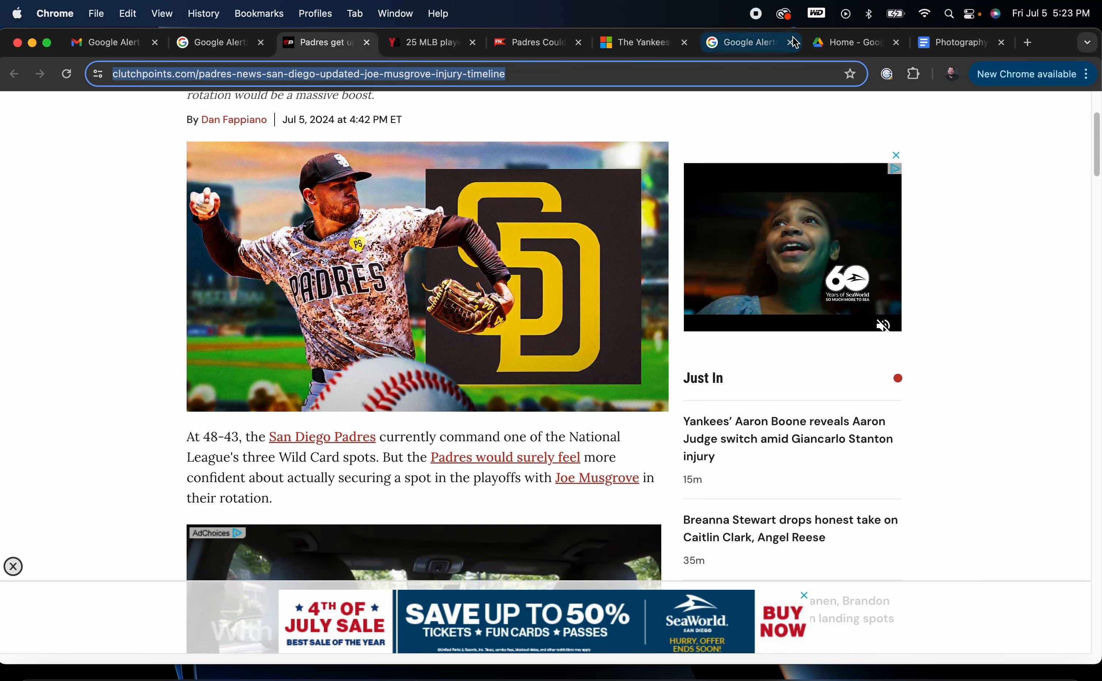
click(945, 45)
scroll(559, 513, down, 10)
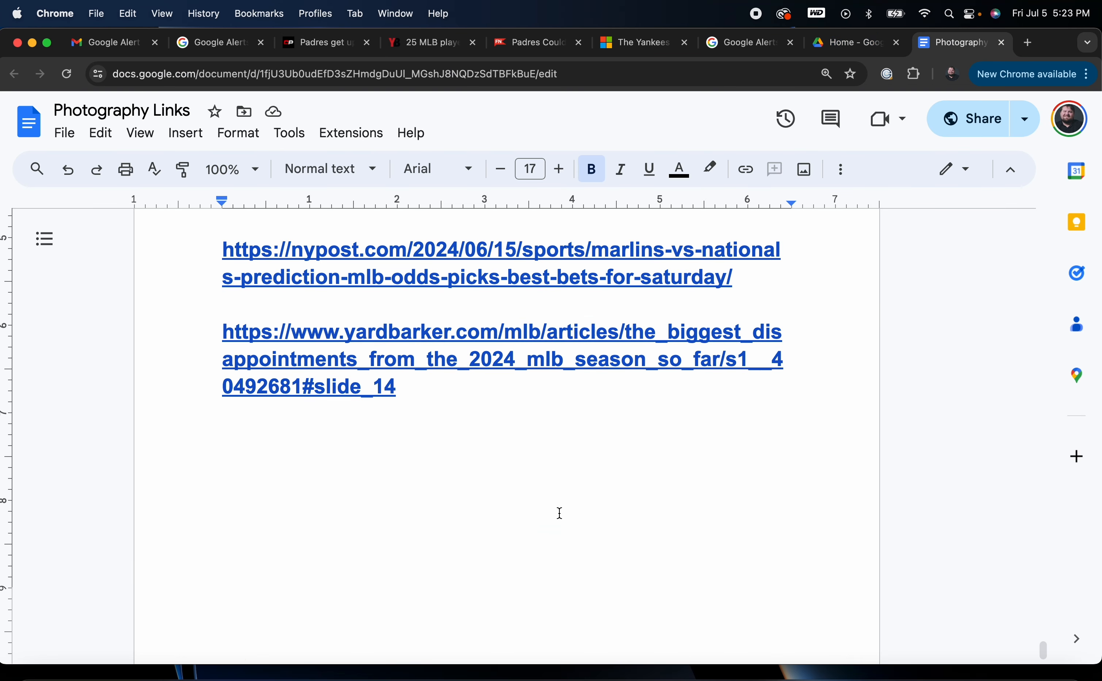
click(455, 538)
key(super+v)
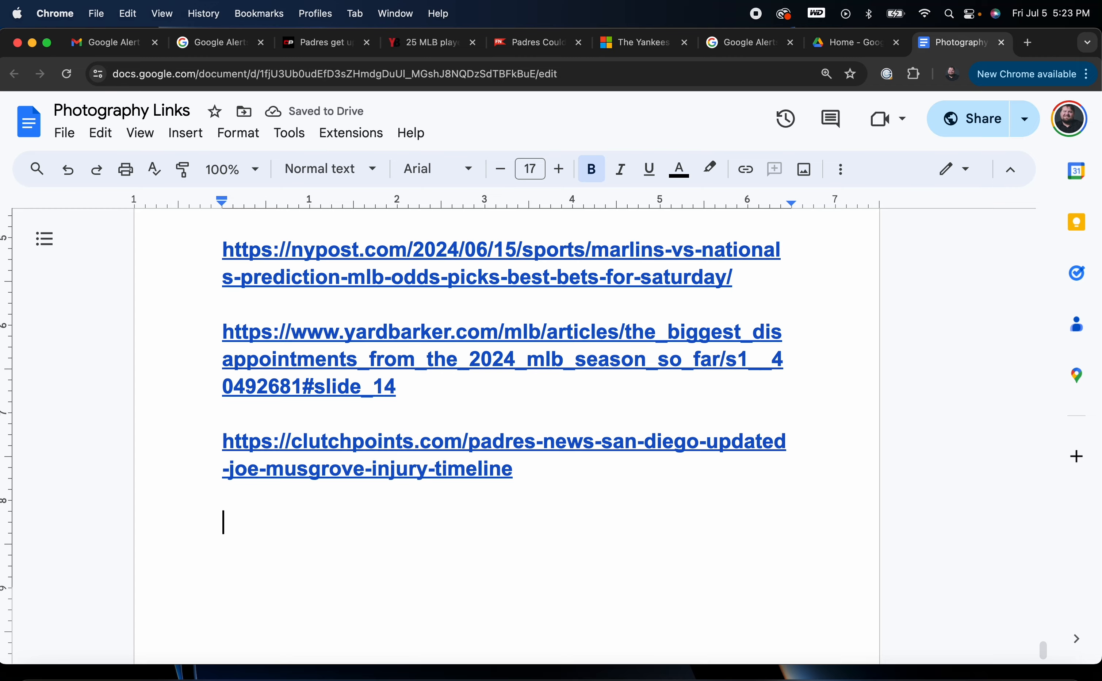
scroll(574, 511, up, 20)
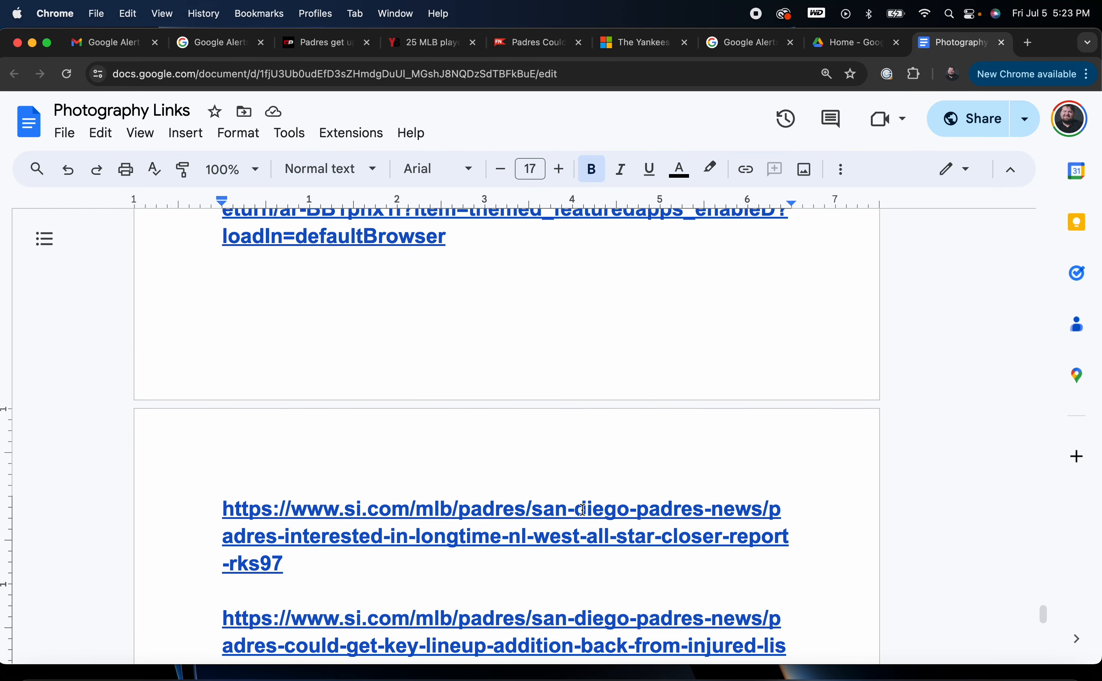
scroll(573, 511, down, 10)
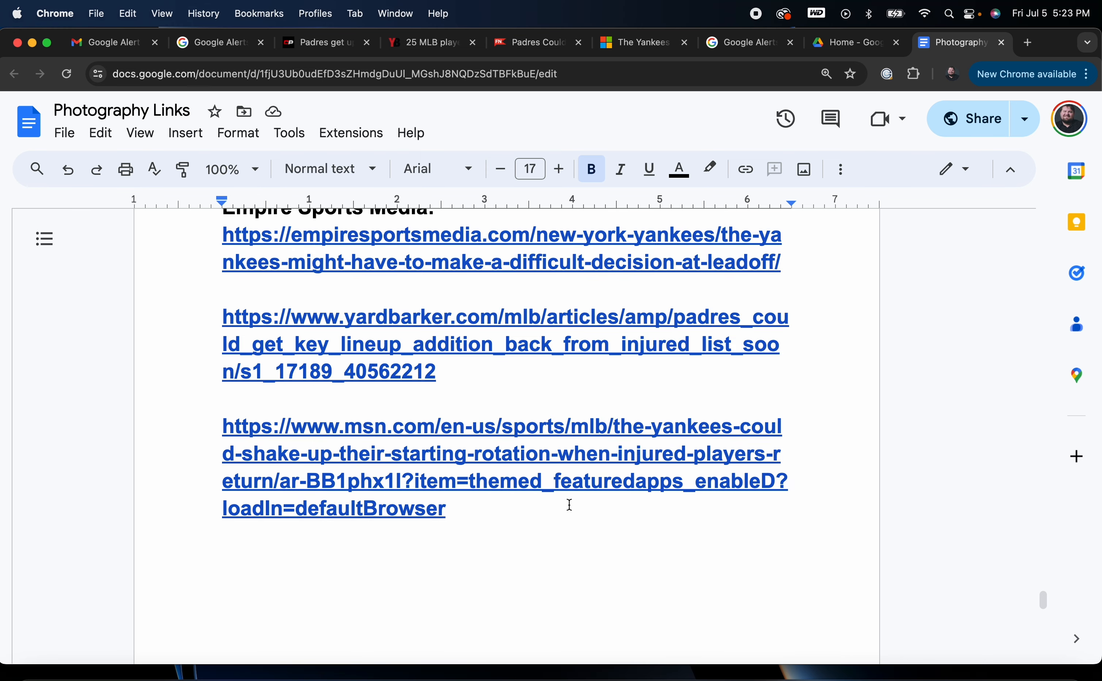
Step: Open Empire Sports Media's article on the Yankees' bullpen problem from the alert preview and check its photo credit
click(228, 45)
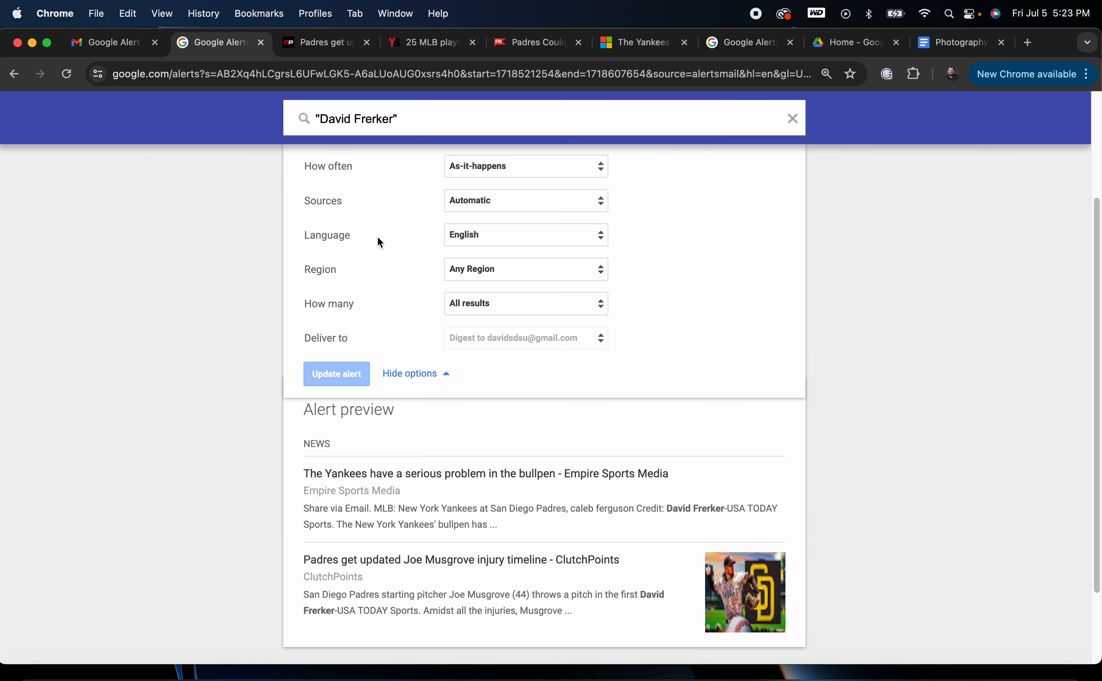
click(529, 477)
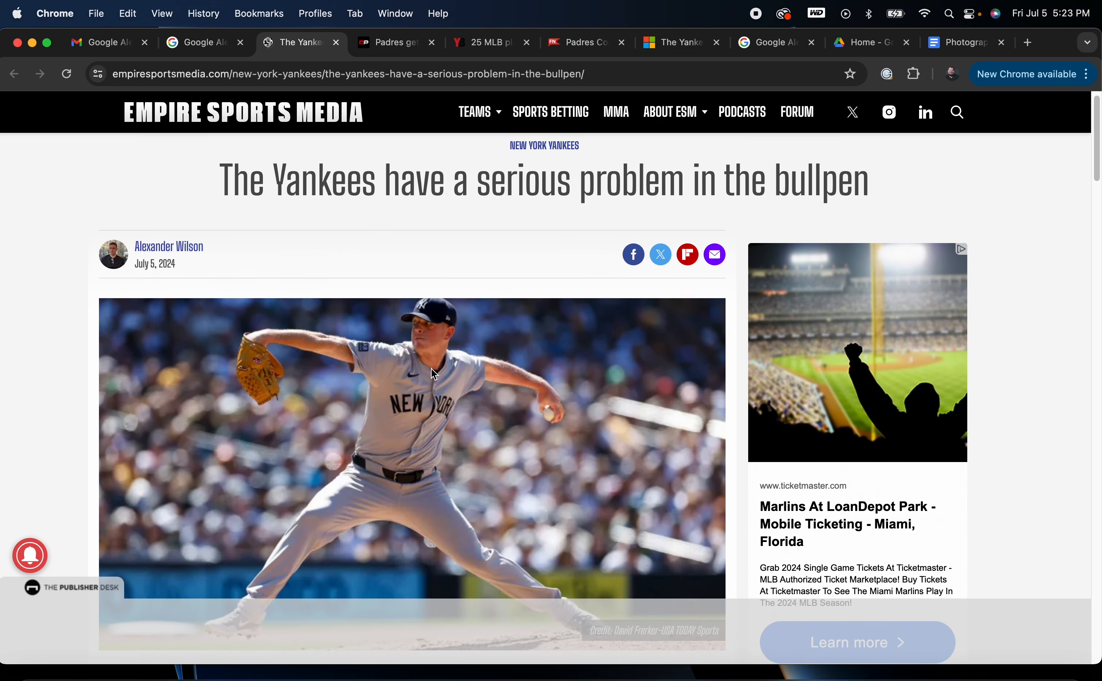
scroll(619, 407, down, 3)
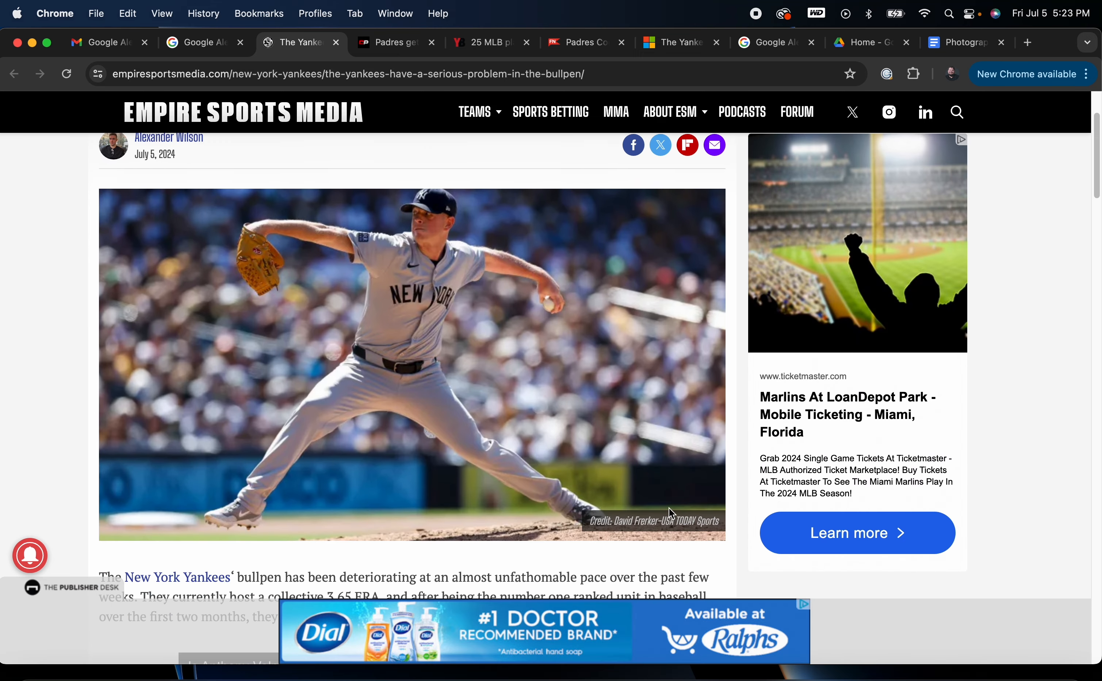
scroll(671, 513, up, 3)
Step: Add the Empire Sports Media bullpen article's URL below the ClutchPoints link in the Photography Links document
click(289, 74)
right_click(291, 76)
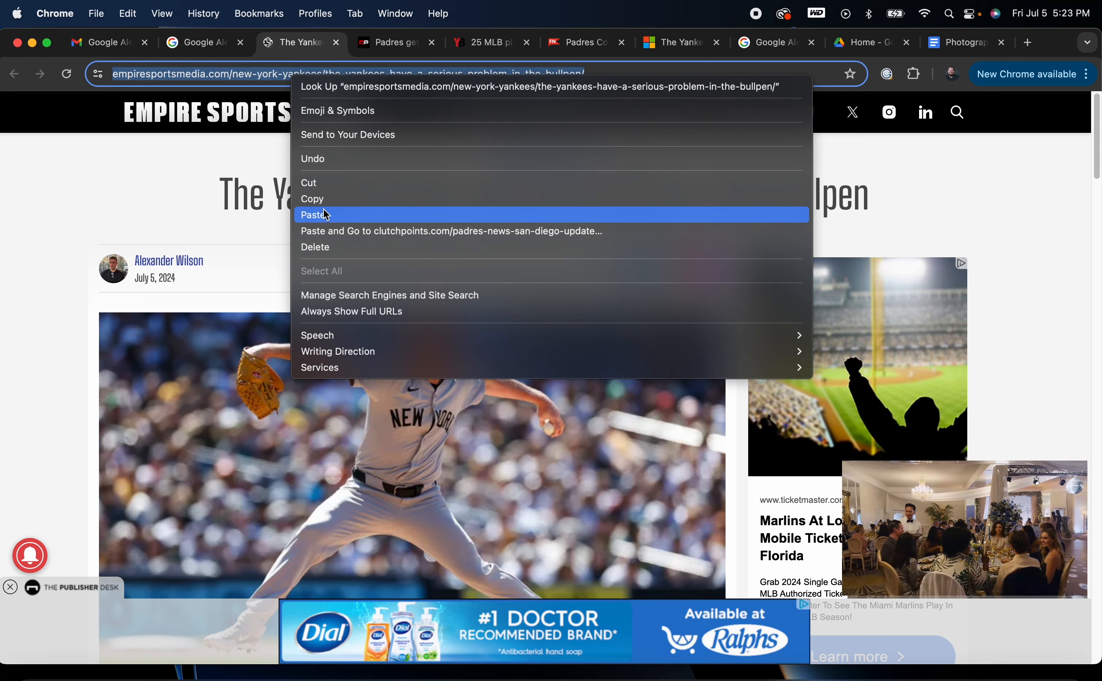
click(314, 199)
click(964, 42)
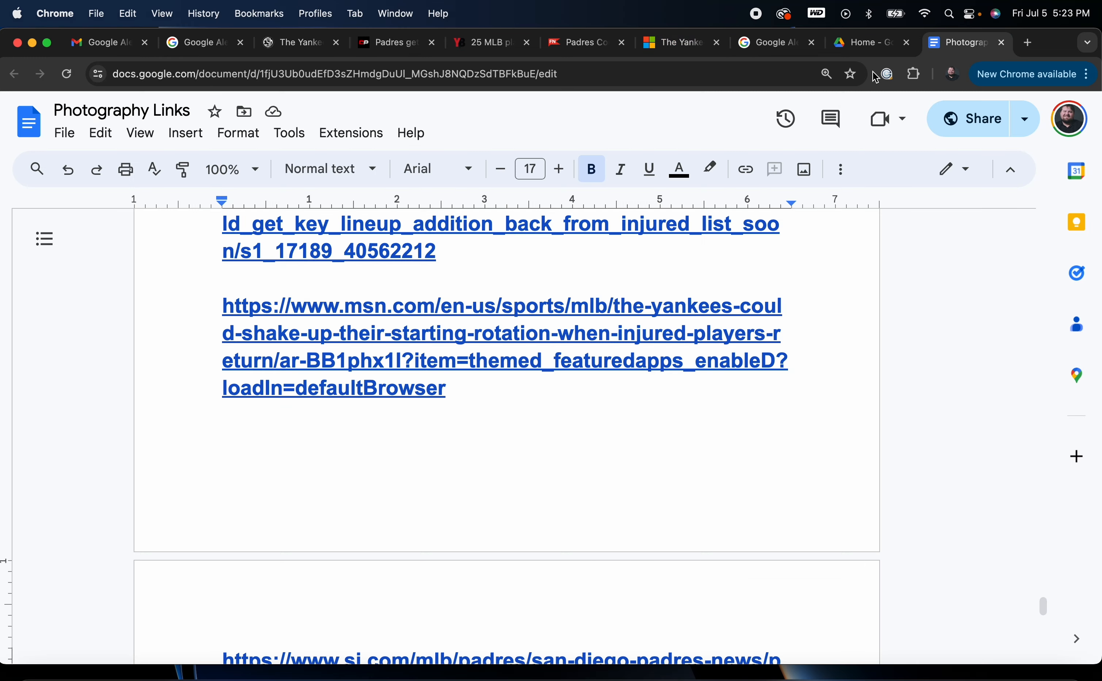
scroll(479, 433, down, 15)
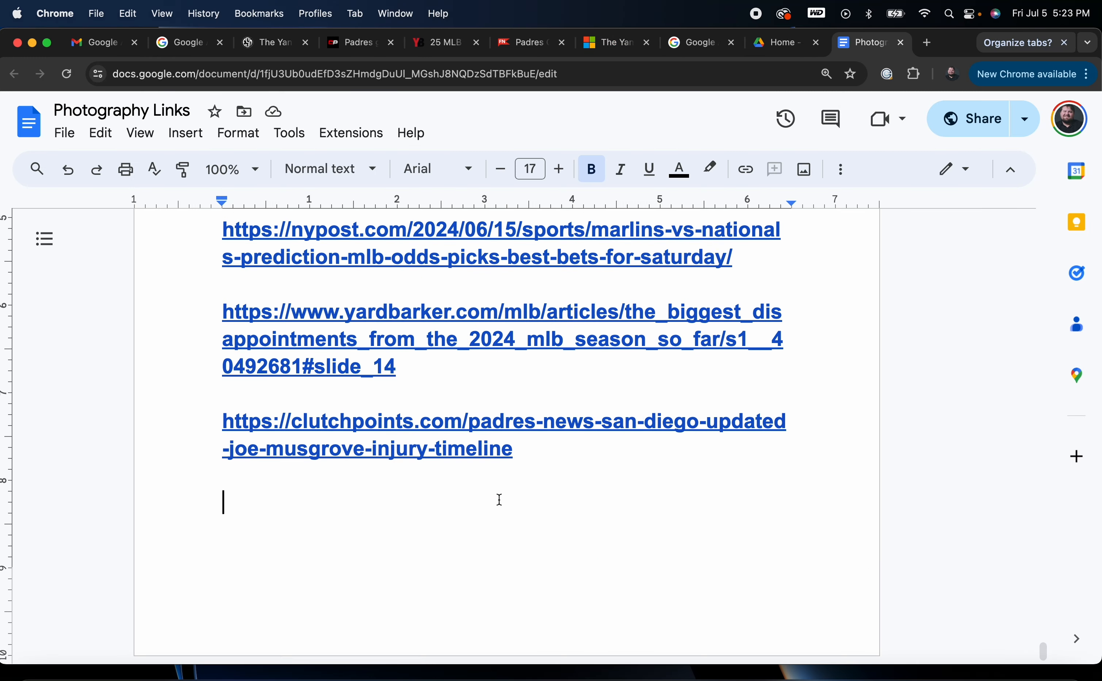
key(super+v)
key(Return)
key(Return)
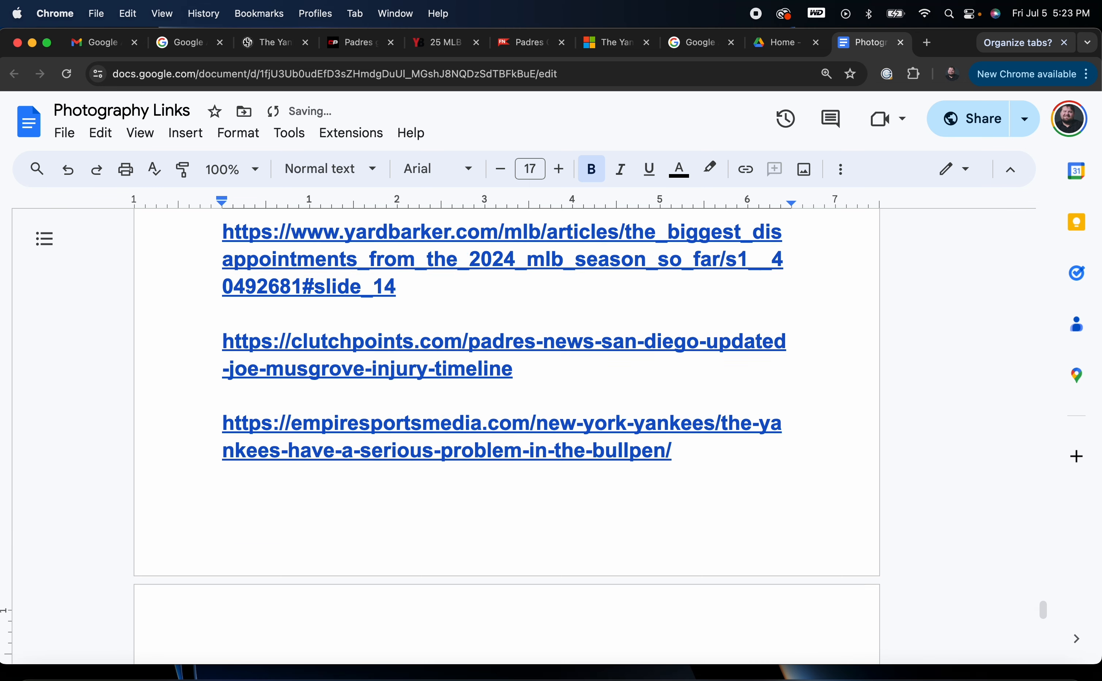
scroll(451, 516, up, 8)
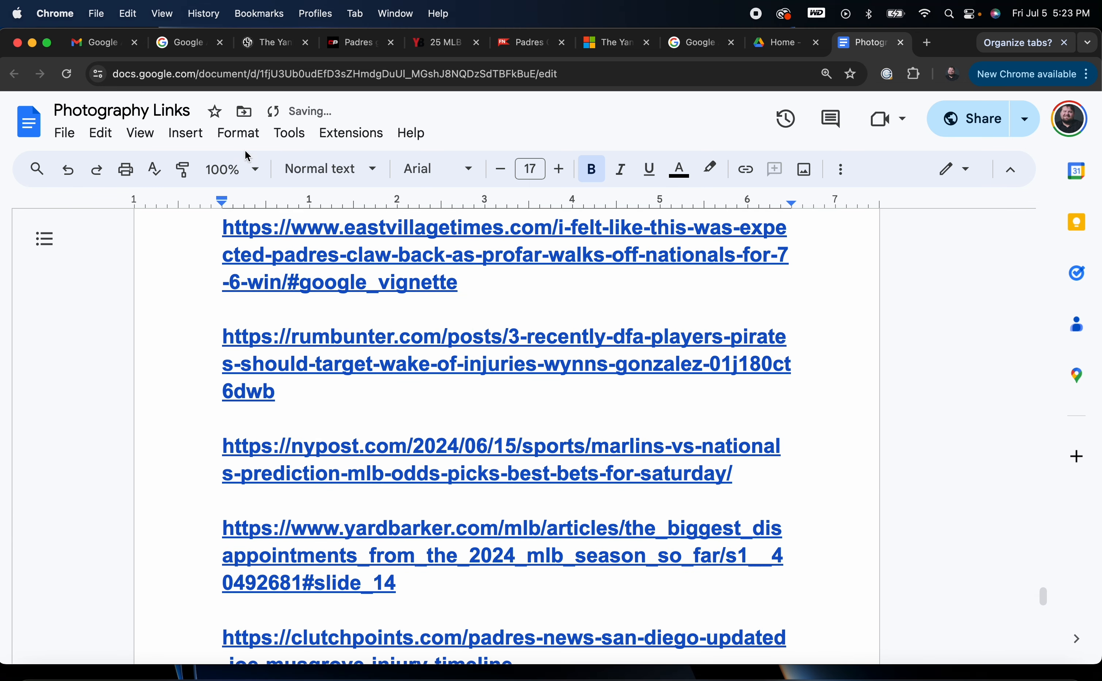
Step: Close all article, Drive, document and extra Google Alerts pages, keeping only the digest email and the alert preview open
click(196, 45)
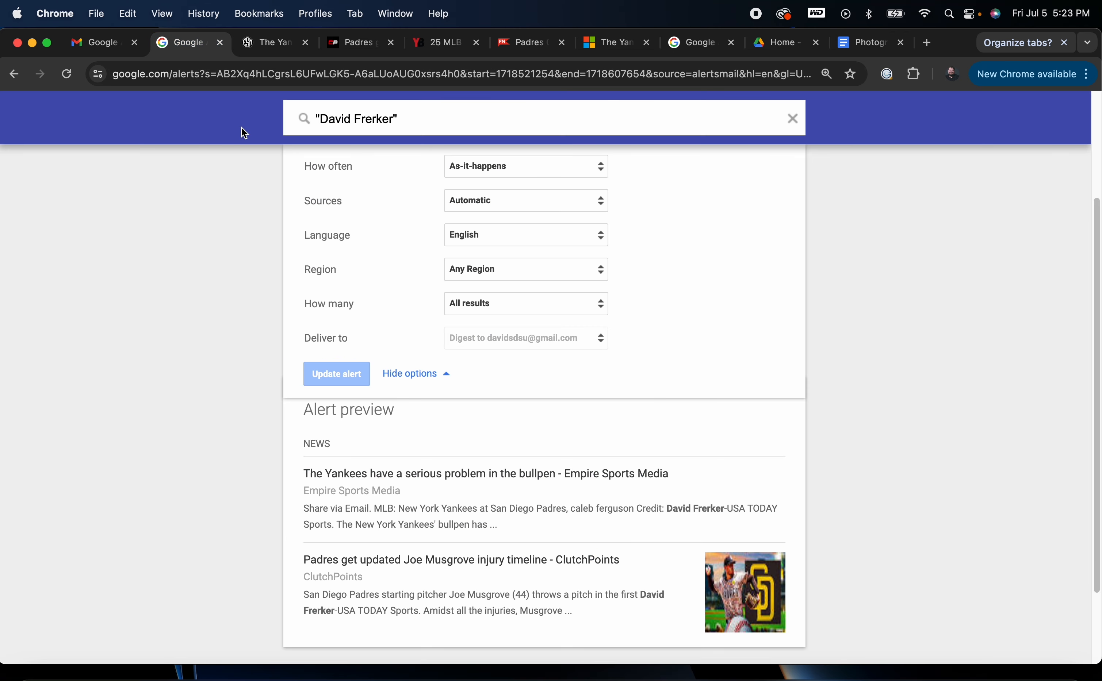
click(277, 47)
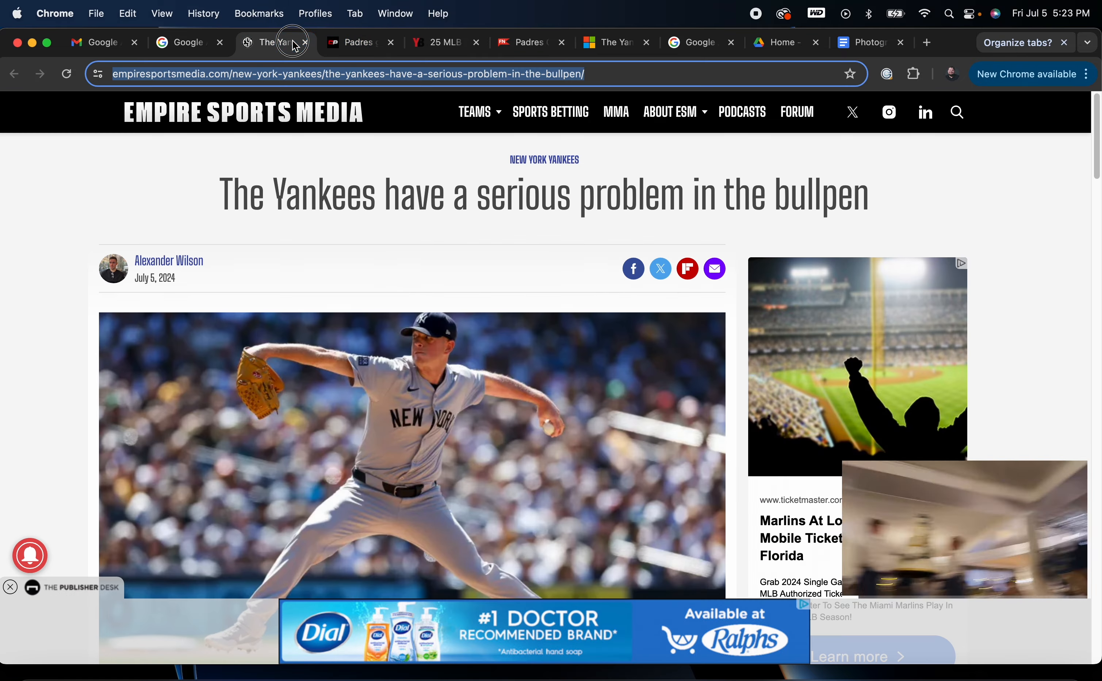
click(308, 44)
click(308, 45)
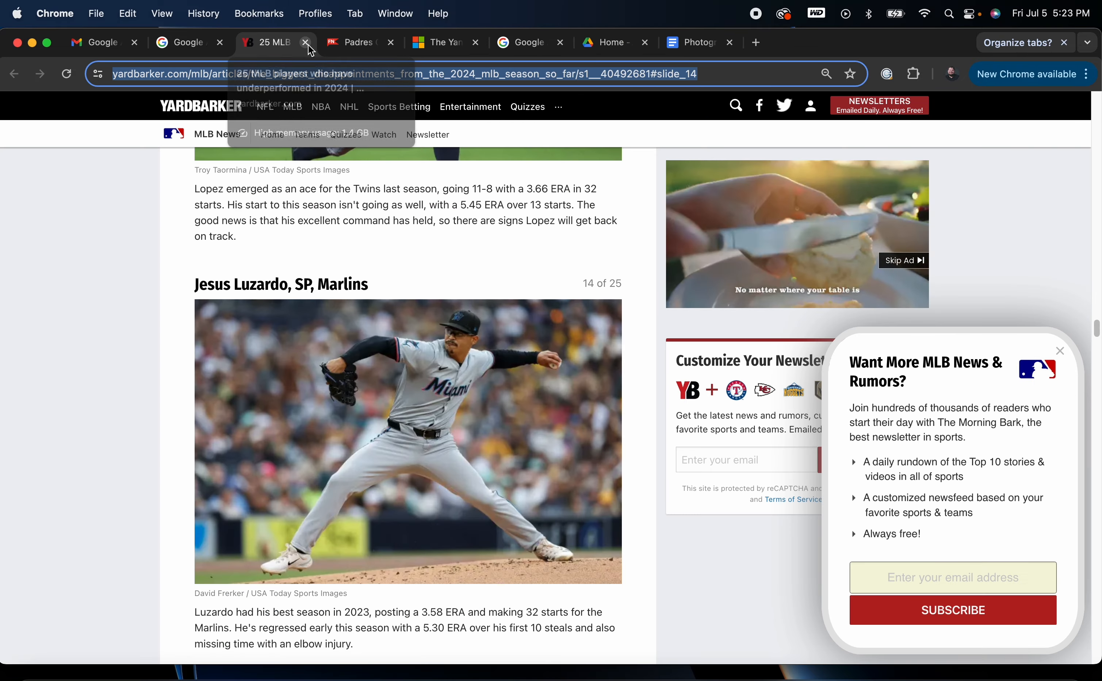
click(308, 45)
click(308, 45)
click(308, 45)
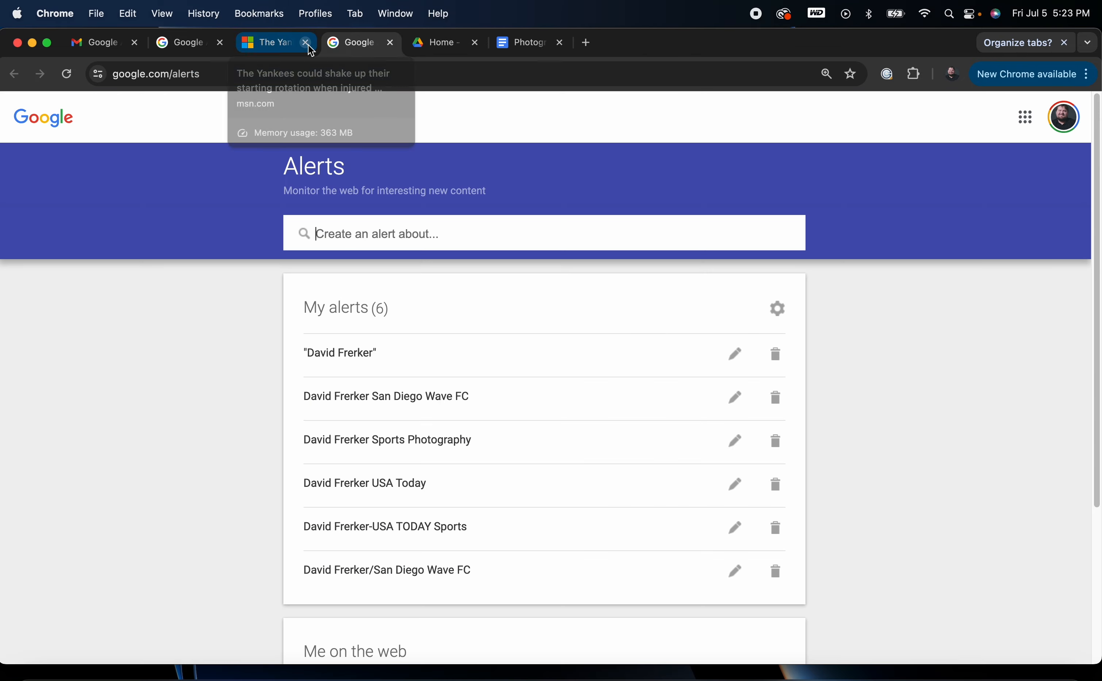
click(308, 45)
click(308, 45)
click(308, 45)
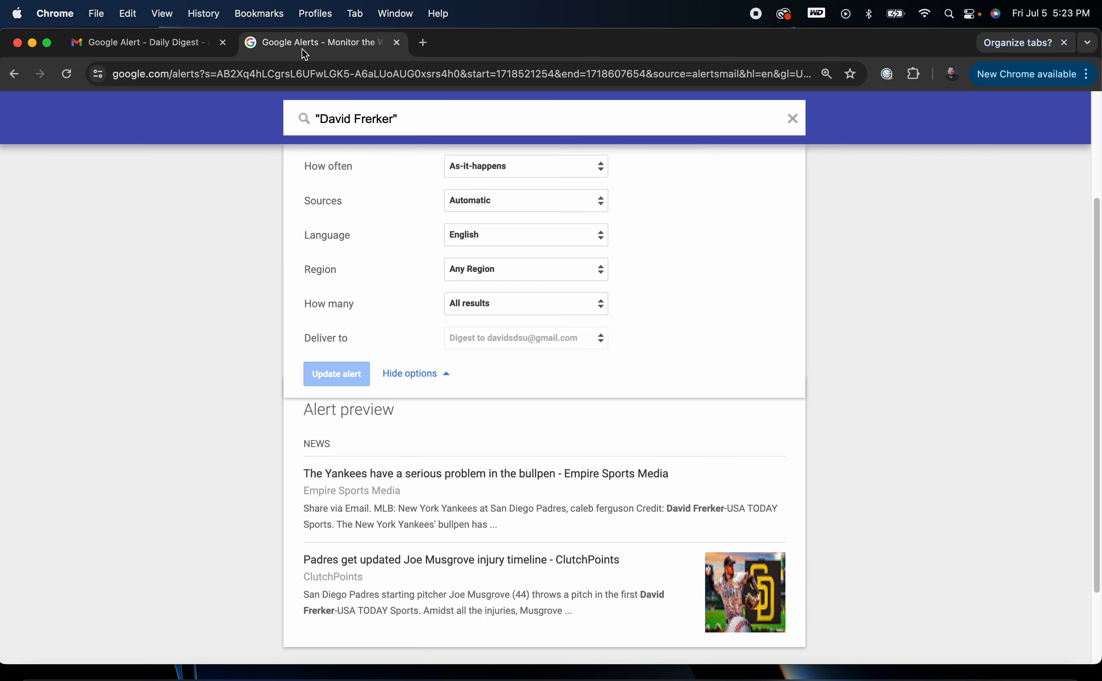
Step: Go to google.com and start a Google Lens image search with an uploaded file
click(296, 75)
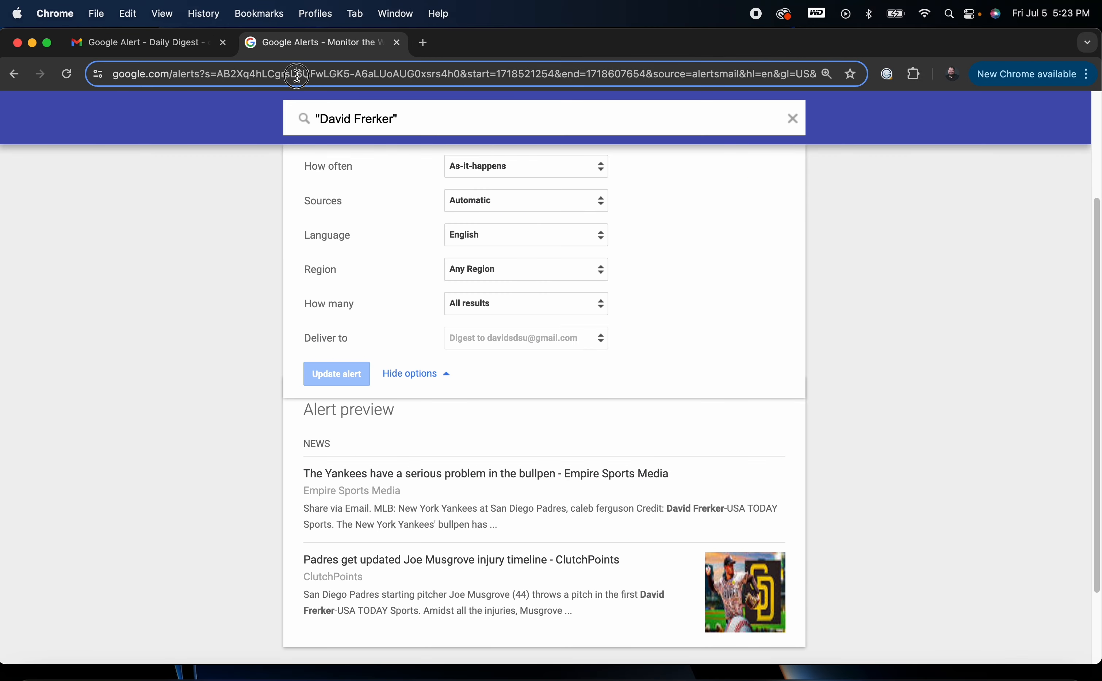
text(google.com)
key(Return)
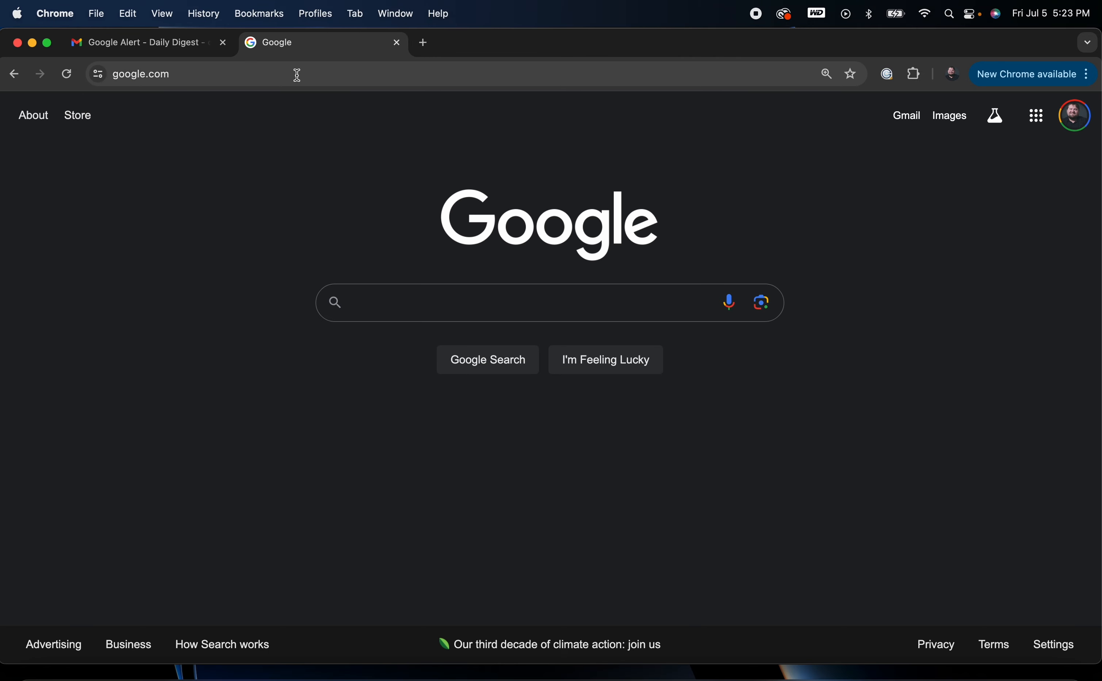
click(762, 303)
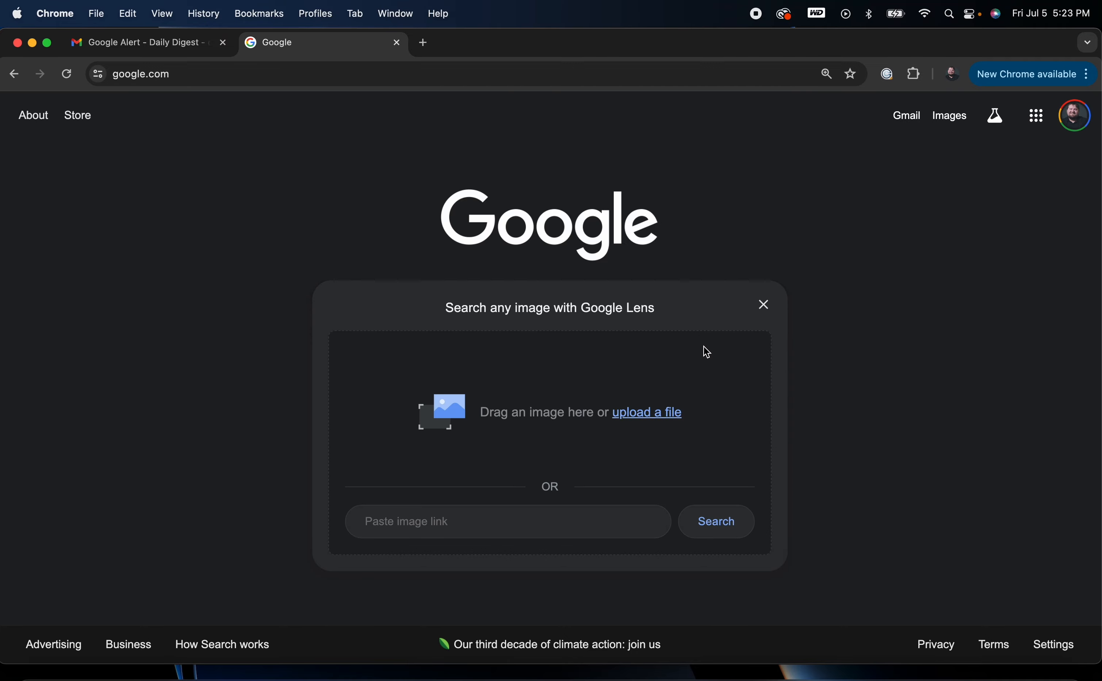
click(660, 413)
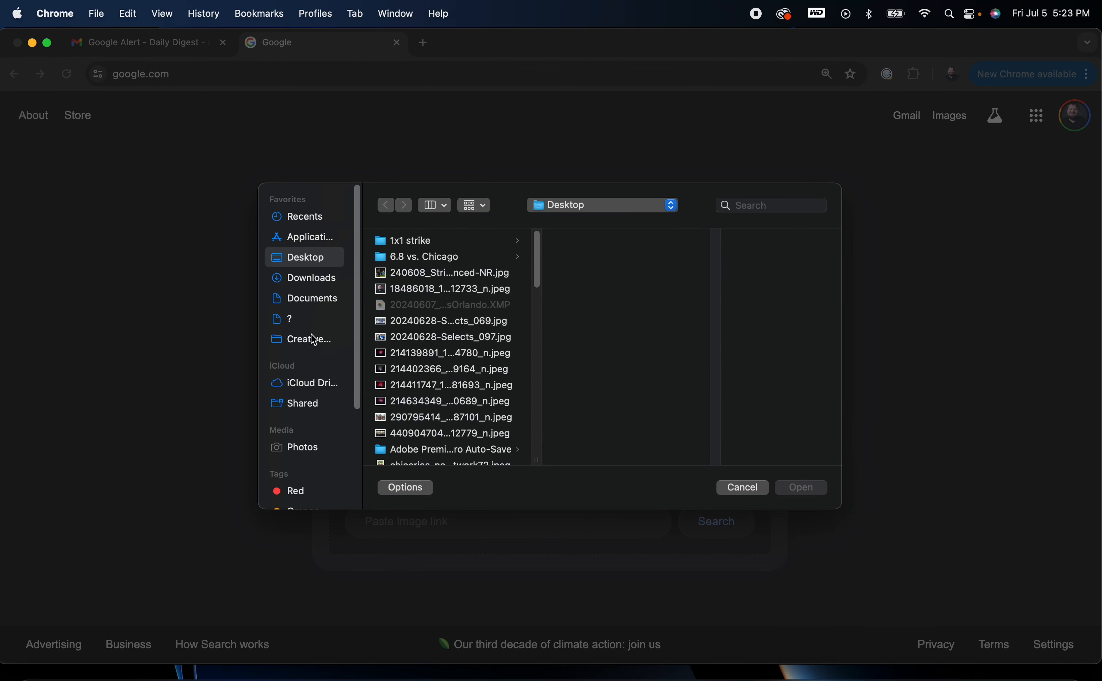
Step: Open the SENT TO WAVE folder inside the Desktop's 6.8 vs. Chicago folder to choose an image from
scroll(443, 358, down, 10)
scroll(455, 348, up, 9)
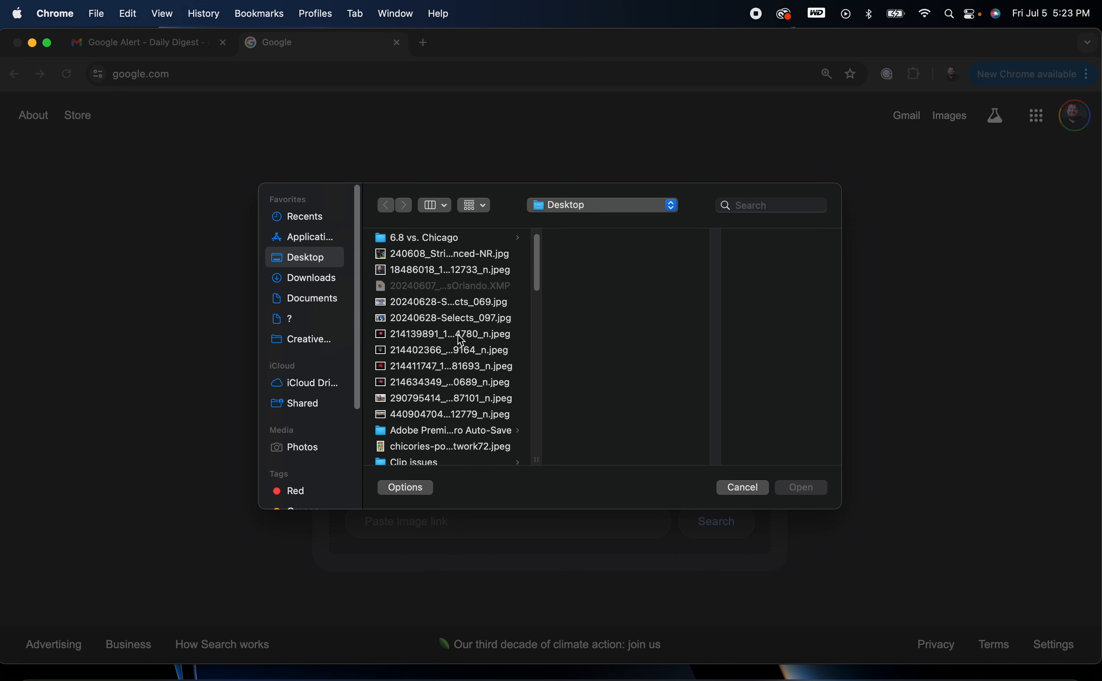
click(469, 239)
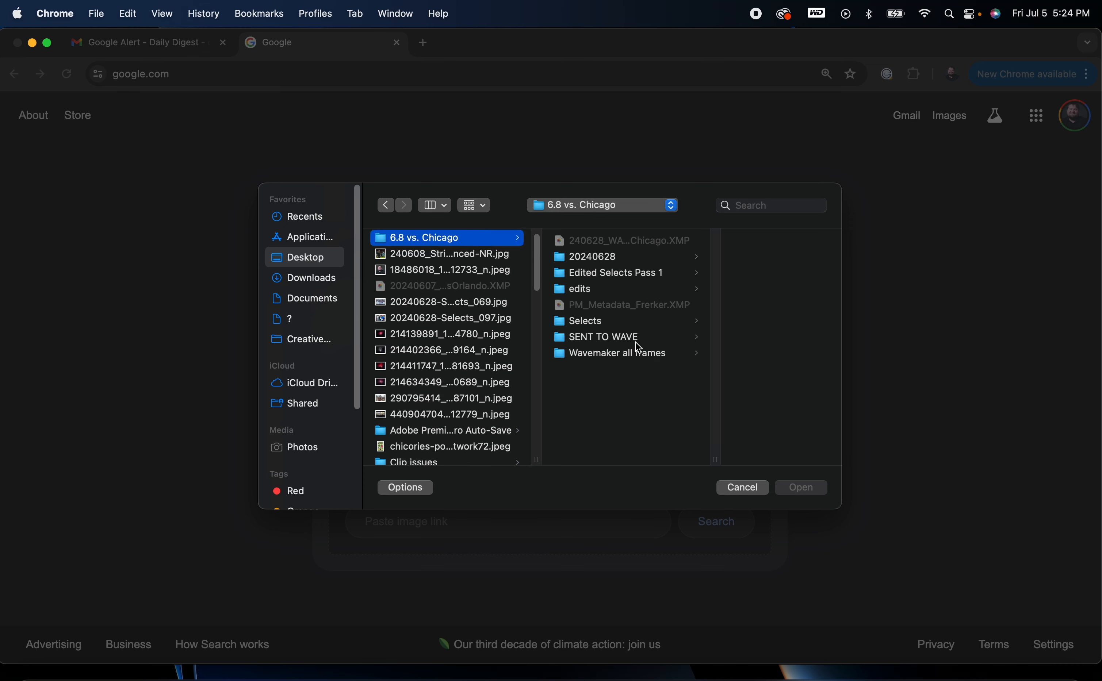
click(618, 338)
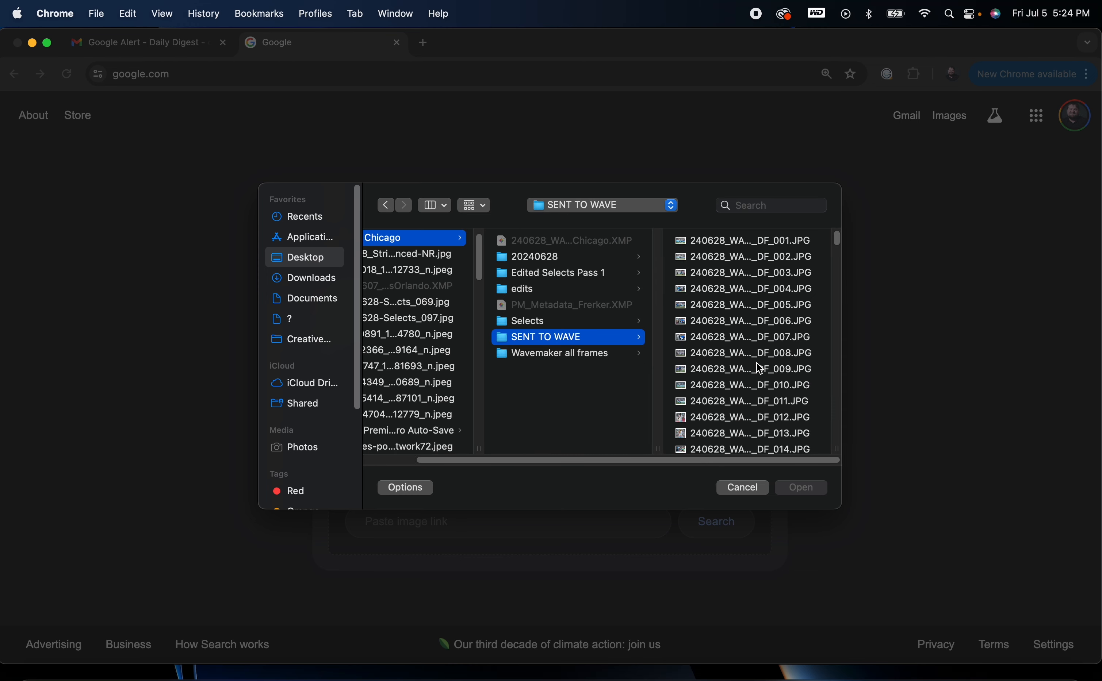
Step: Preview a range of match photos in the SENT TO WAVE folder, from DF_019 through the DF_070s, to find a search candidate
click(659, 362)
scroll(554, 402, down, 5)
scroll(554, 401, up, 4)
click(633, 362)
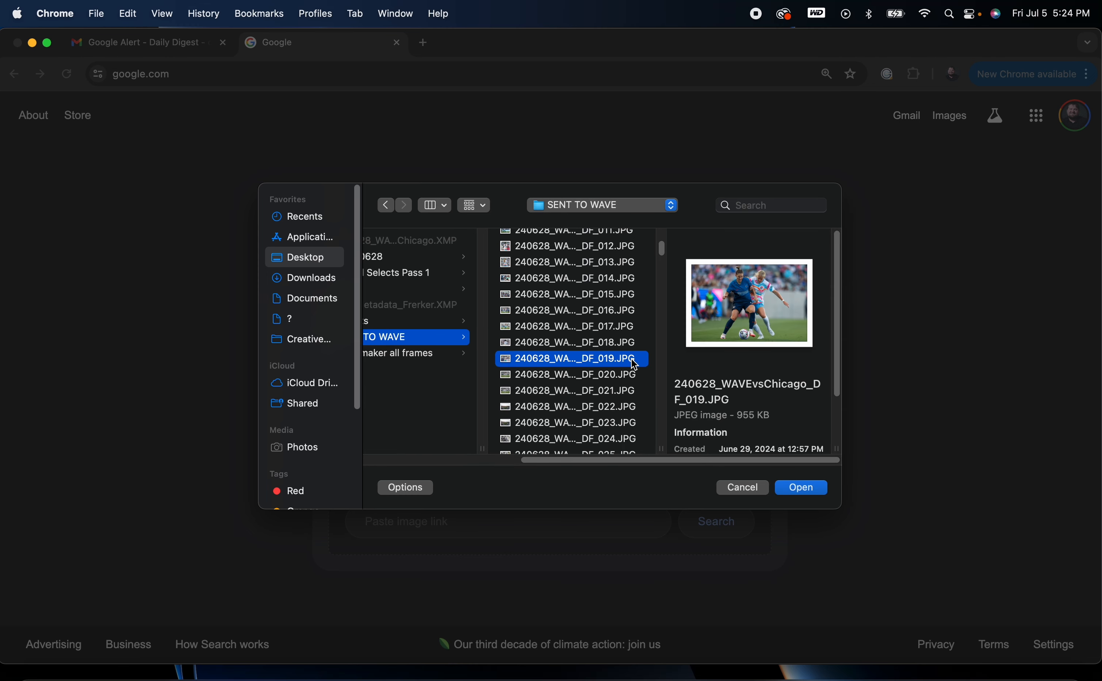
scroll(633, 361, down, 1)
click(595, 382)
scroll(596, 386, down, 5)
click(592, 381)
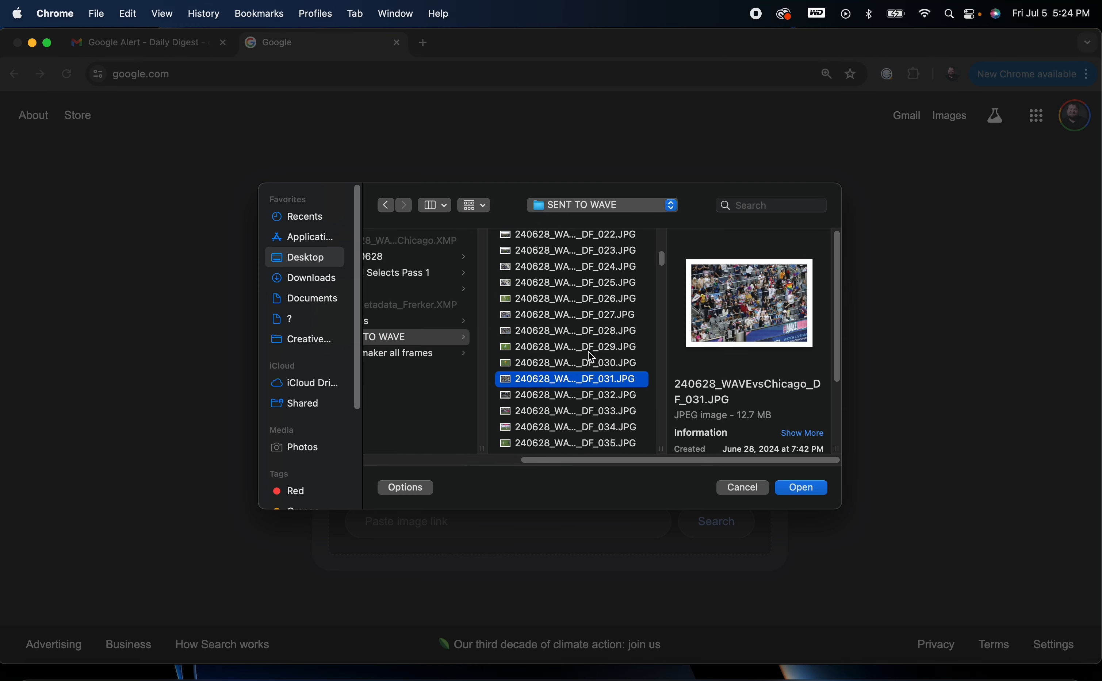
scroll(591, 357, down, 5)
click(584, 328)
scroll(586, 344, down, 5)
click(587, 381)
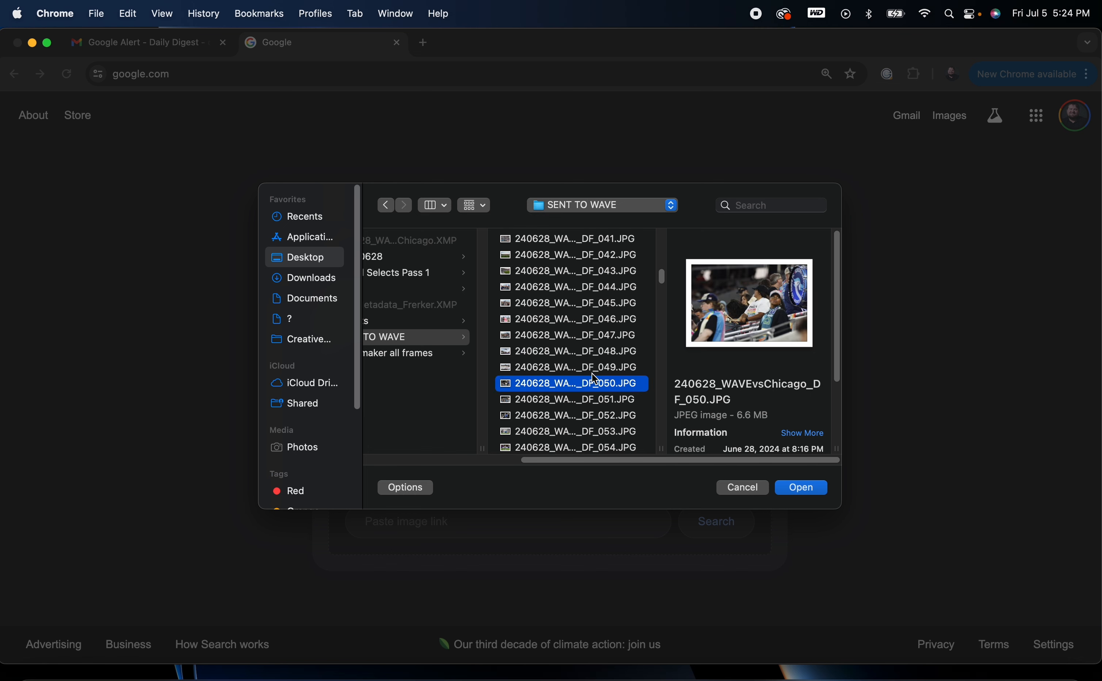
scroll(587, 381, down, 2)
scroll(588, 371, up, 1)
scroll(588, 373, down, 4)
click(588, 384)
scroll(588, 384, down, 4)
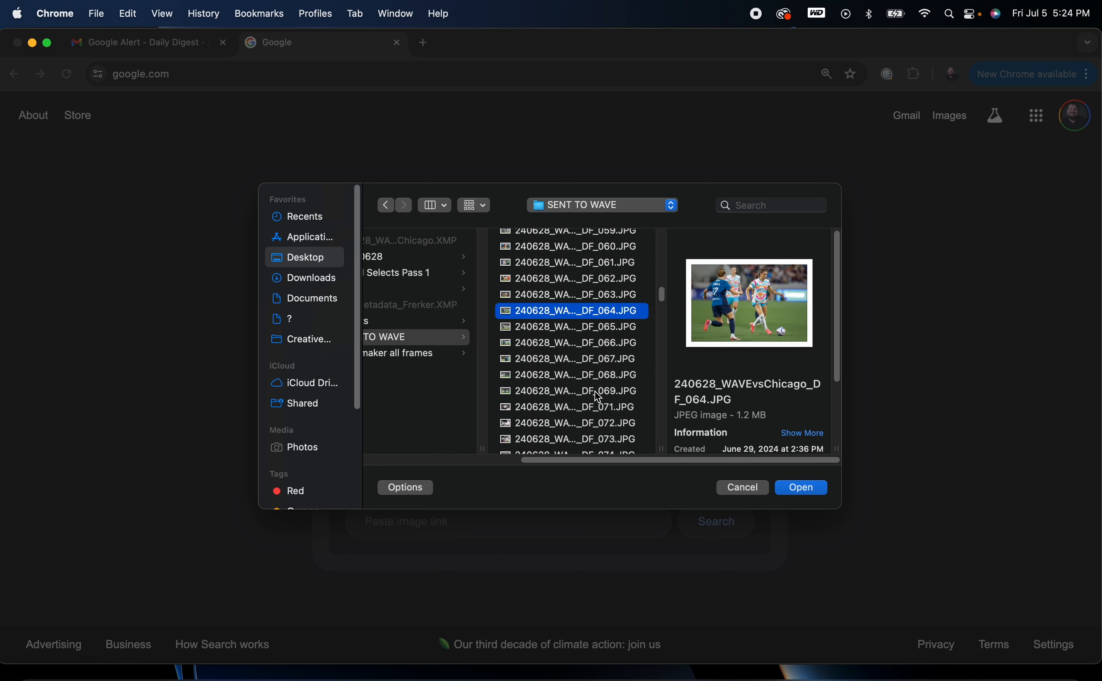
click(583, 392)
scroll(581, 390, down, 4)
click(579, 388)
scroll(579, 388, down, 2)
click(578, 388)
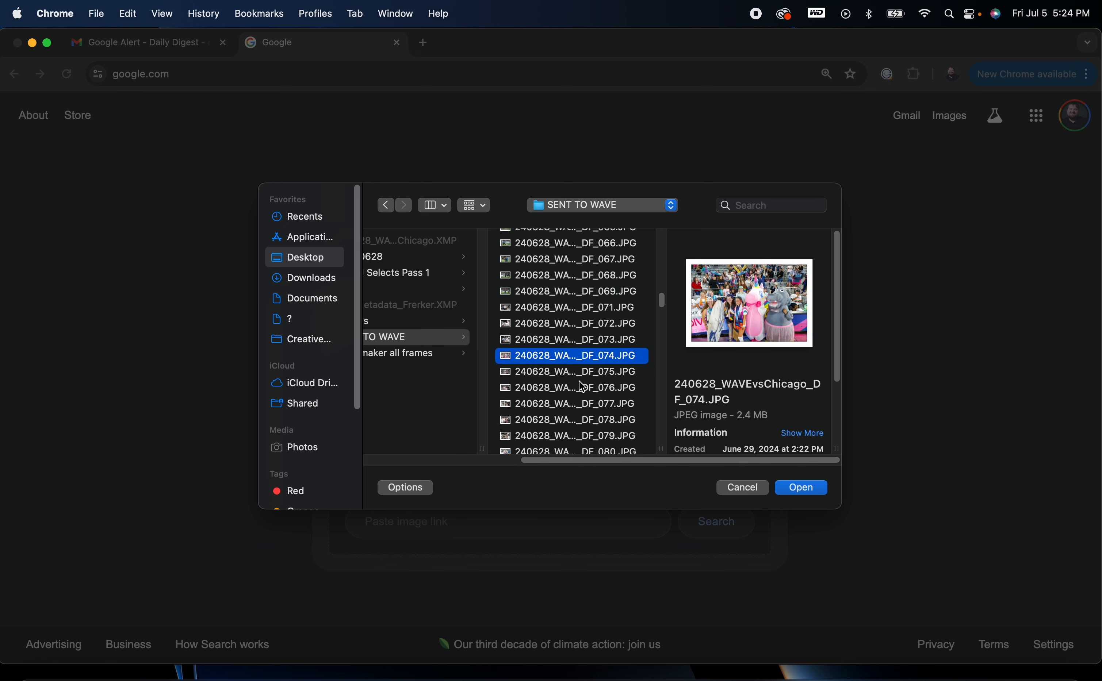
Step: Go back through the preceding photos one by one and upload 240628_WAVEvsChicago_DF_054.JPG to the Lens search
key(Up)
key(Up)
key(Up)
key(Up)
key(Up)
key(Up)
key(Up)
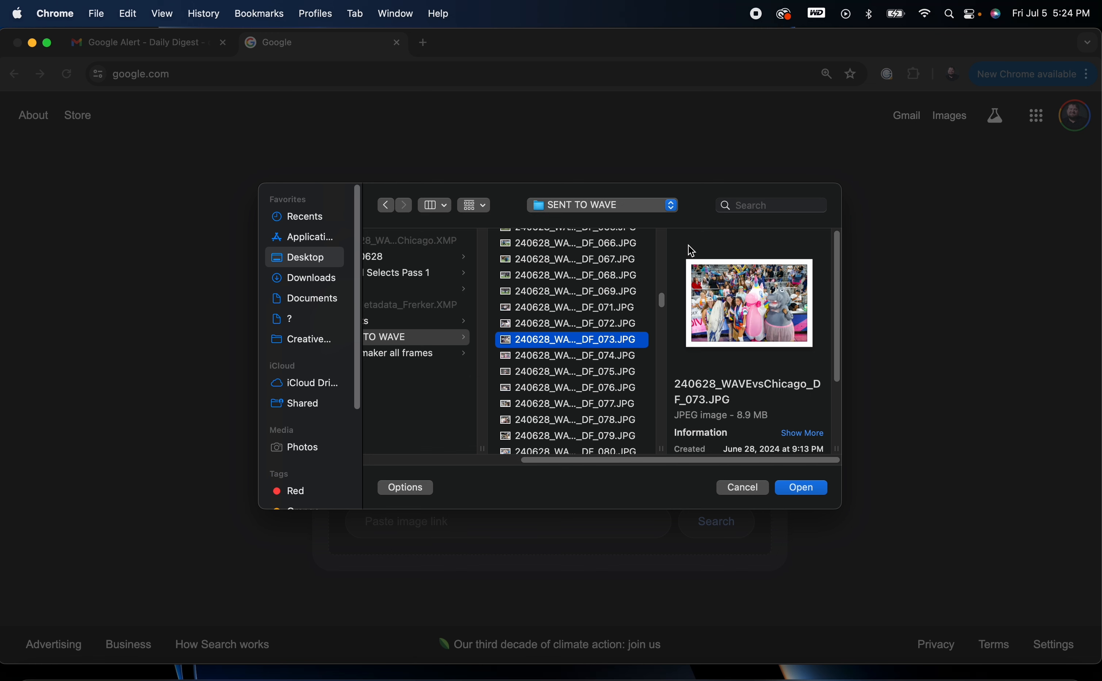
key(Up)
key(Up)
key(Down)
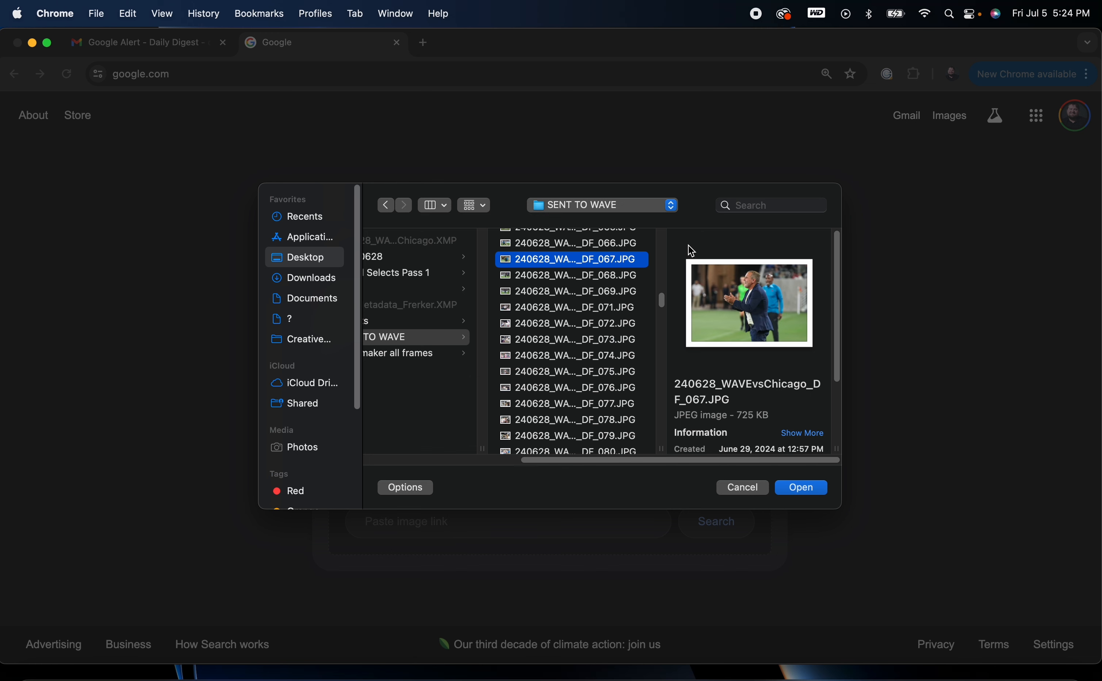
key(Up)
key(Up)
key(Up)
key(Up)
key(Up)
key(Up)
key(Up)
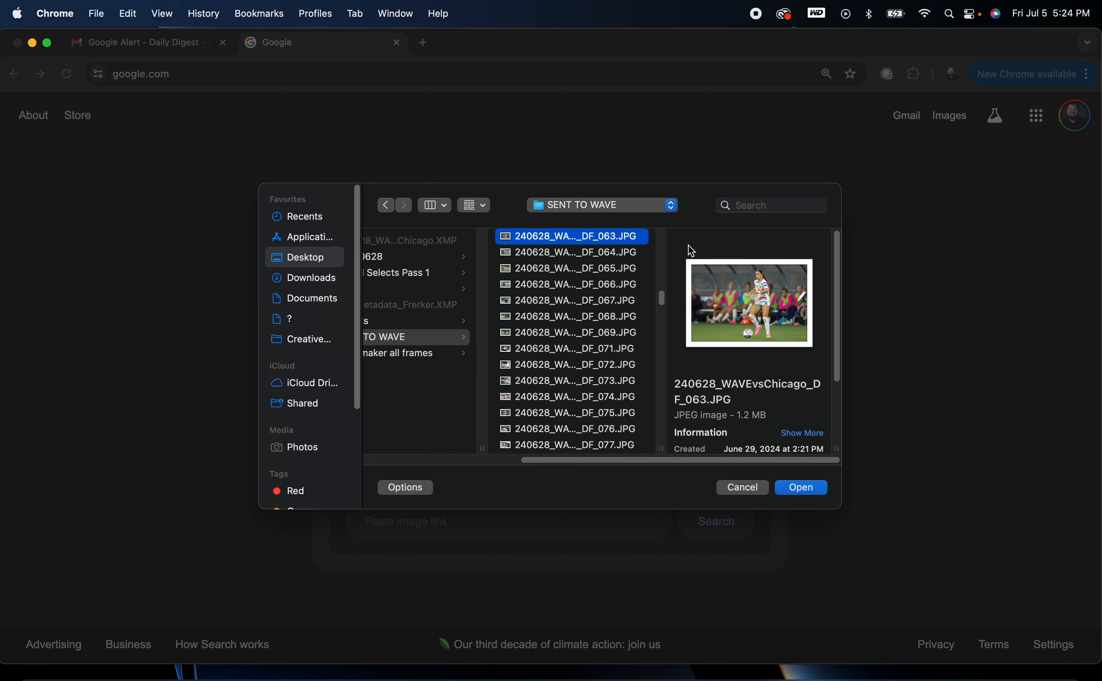
key(Up)
key(Up)
key(Up)
key(Up)
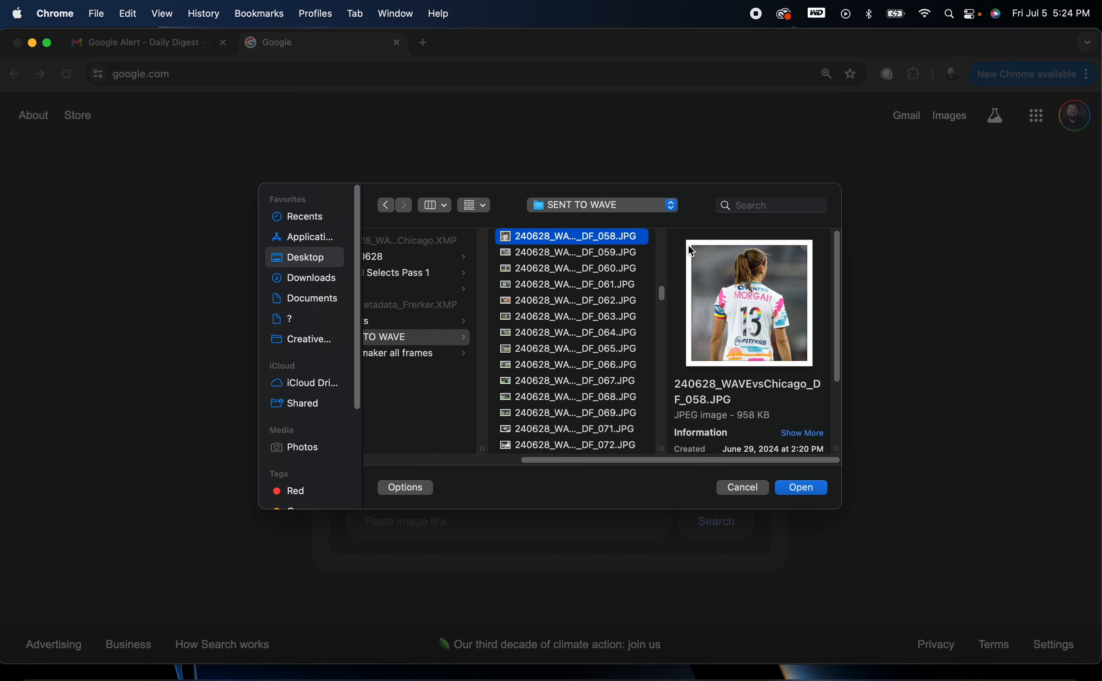
key(Up)
key(Up)
key(Up)
key(Up)
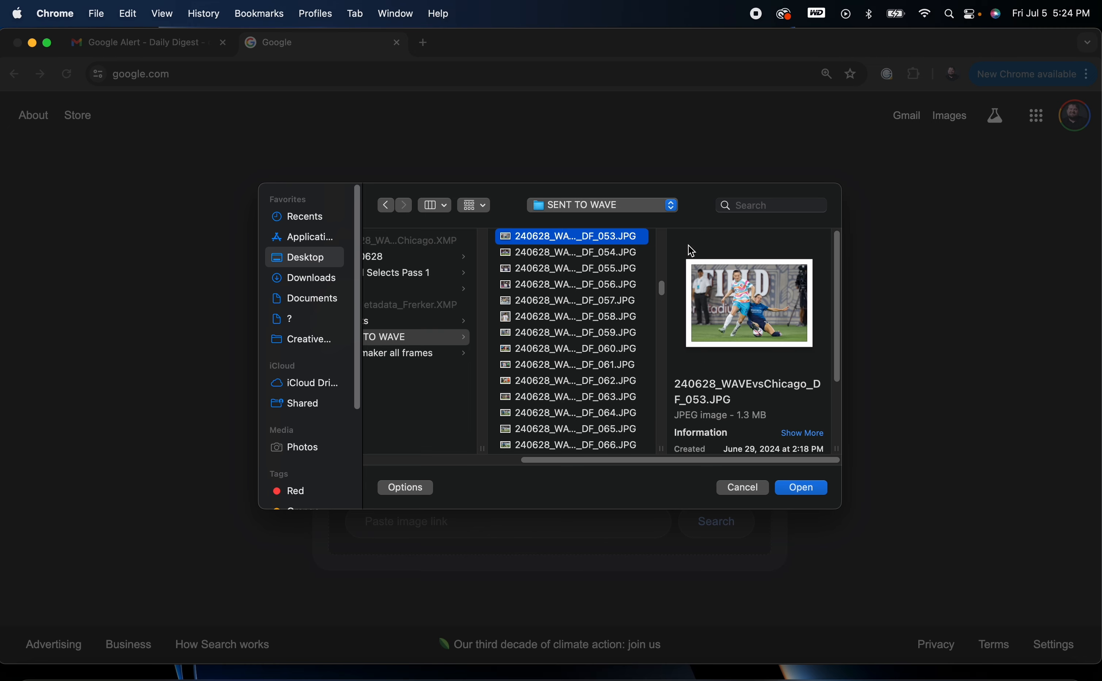
key(Down)
key(Down)
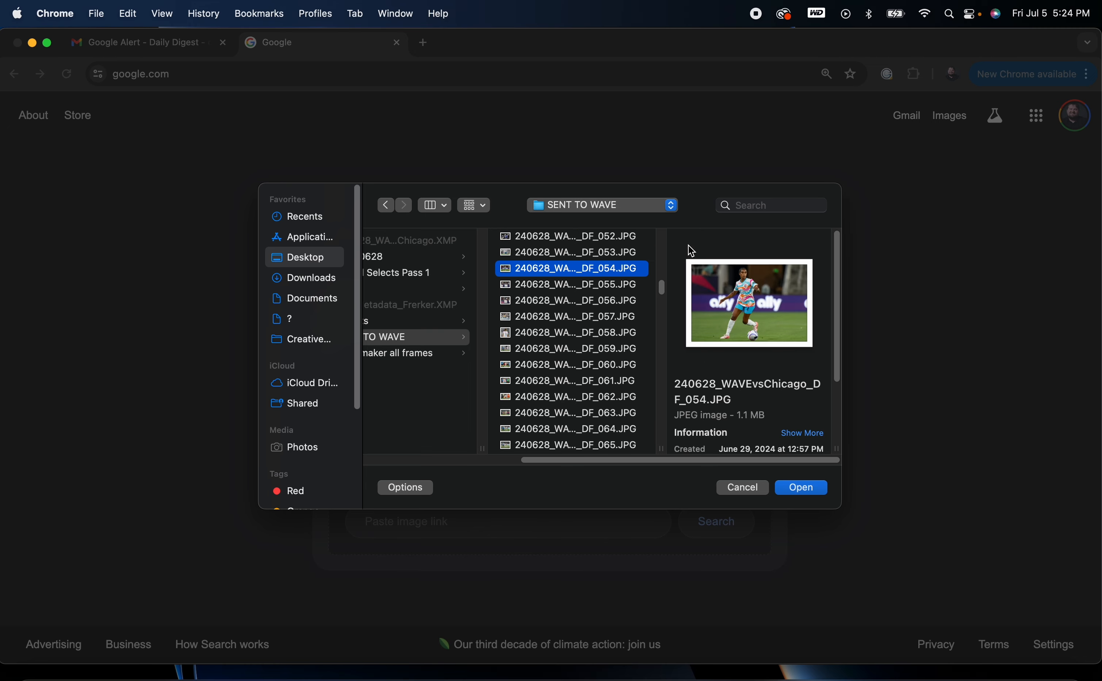
click(810, 488)
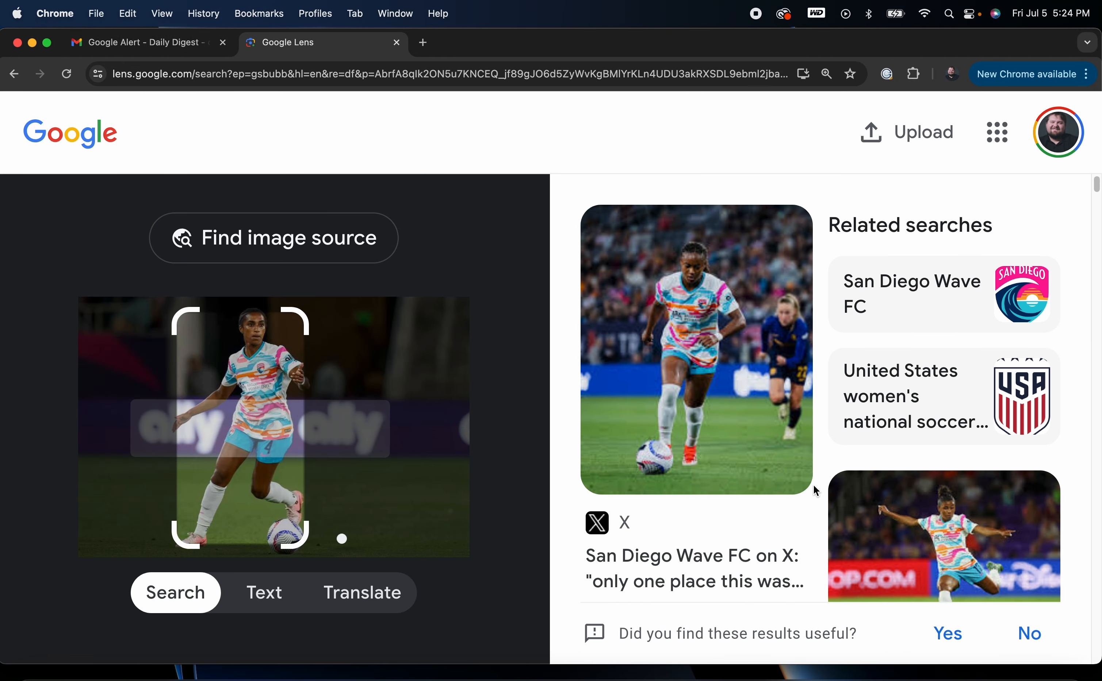
Step: Widen the Lens selection to cover the whole photo and examine the visual matches for published copies
drag(172, 321, 24, 300)
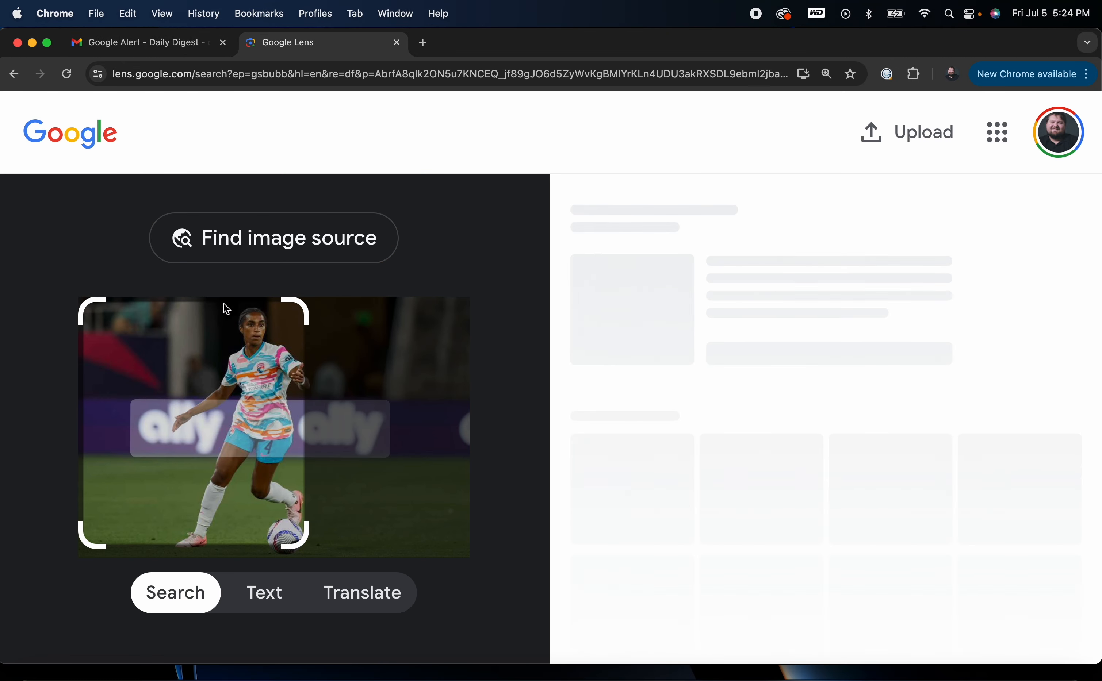
drag(312, 314, 562, 319)
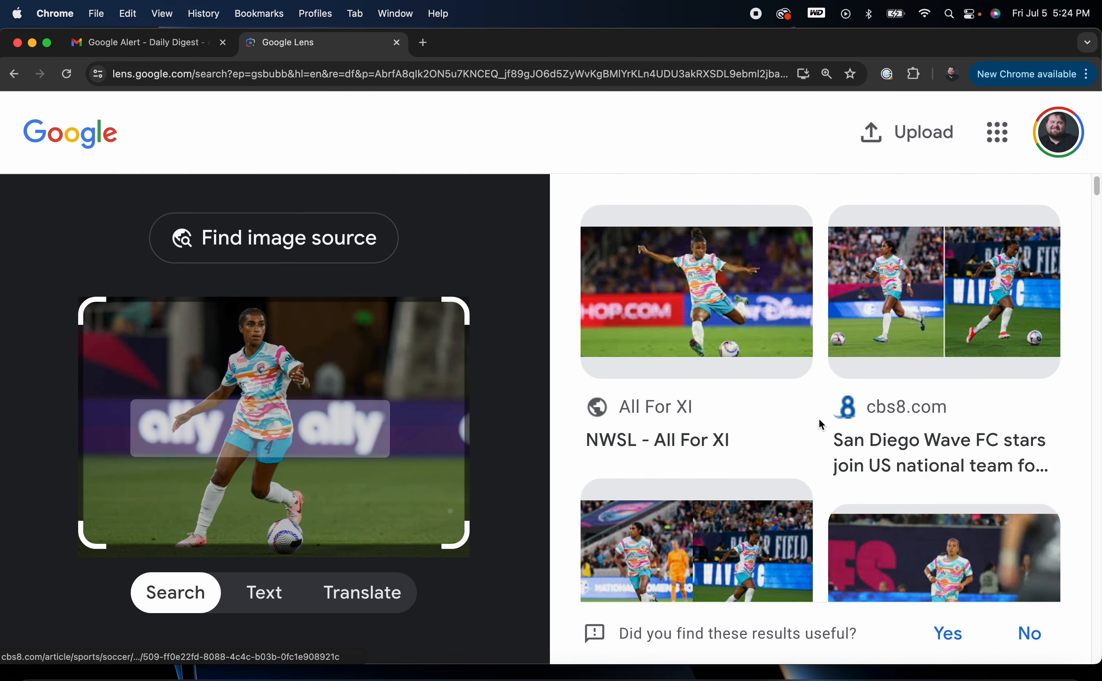
scroll(821, 416, down, 2)
scroll(832, 394, down, 2)
scroll(834, 401, down, 8)
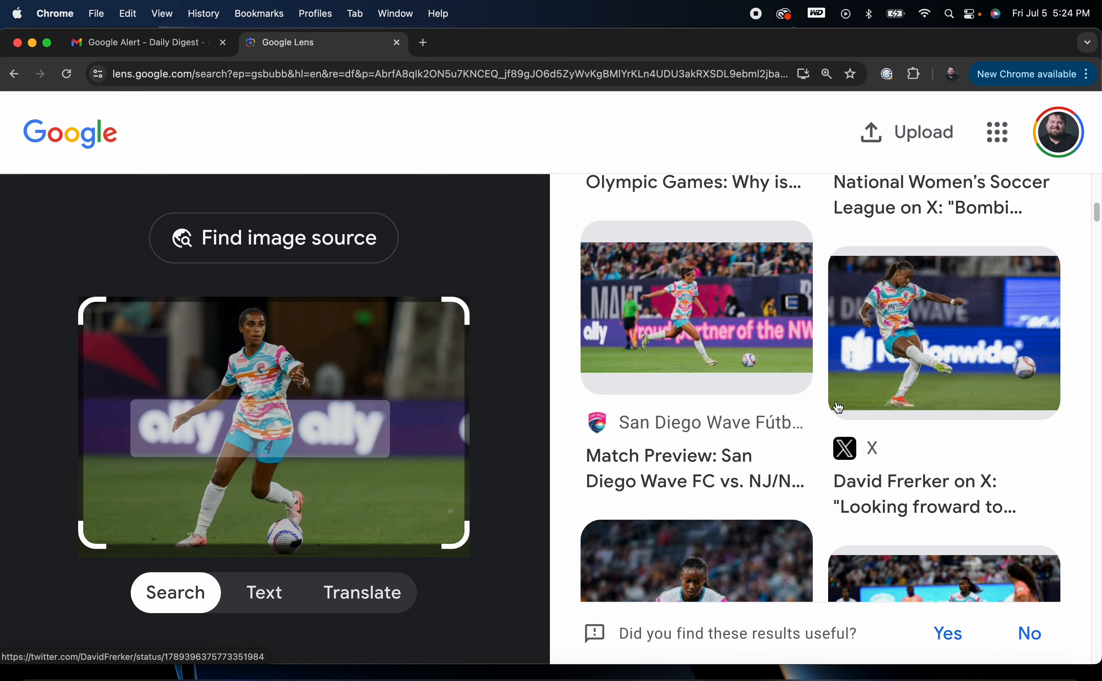
scroll(836, 394, down, 7)
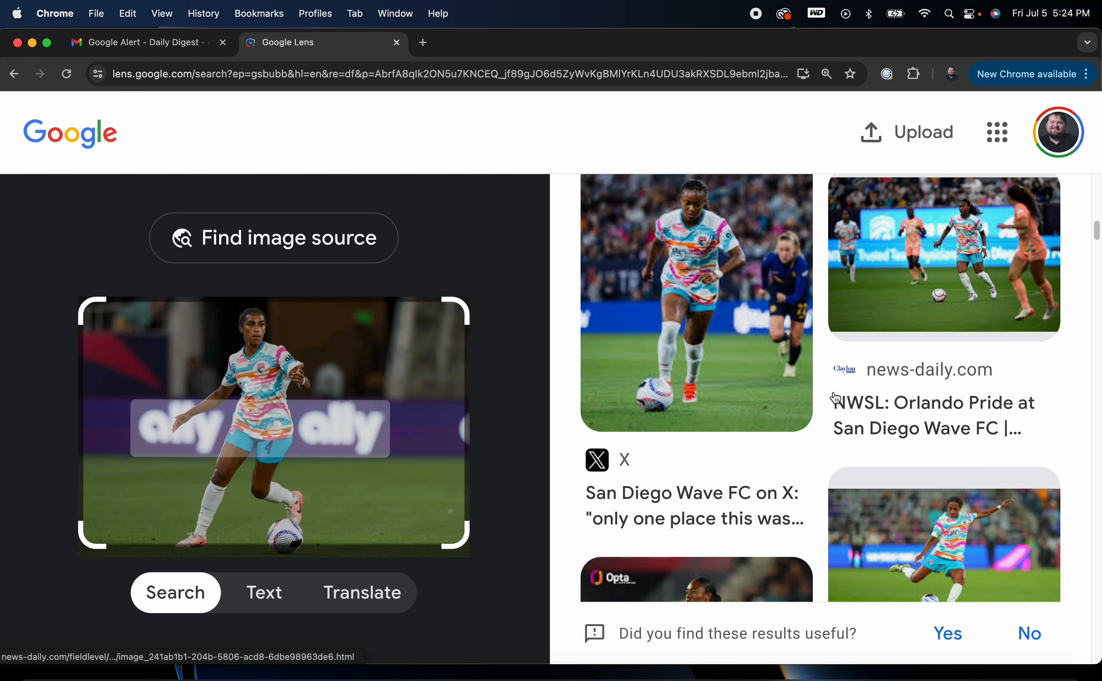
scroll(835, 398, down, 6)
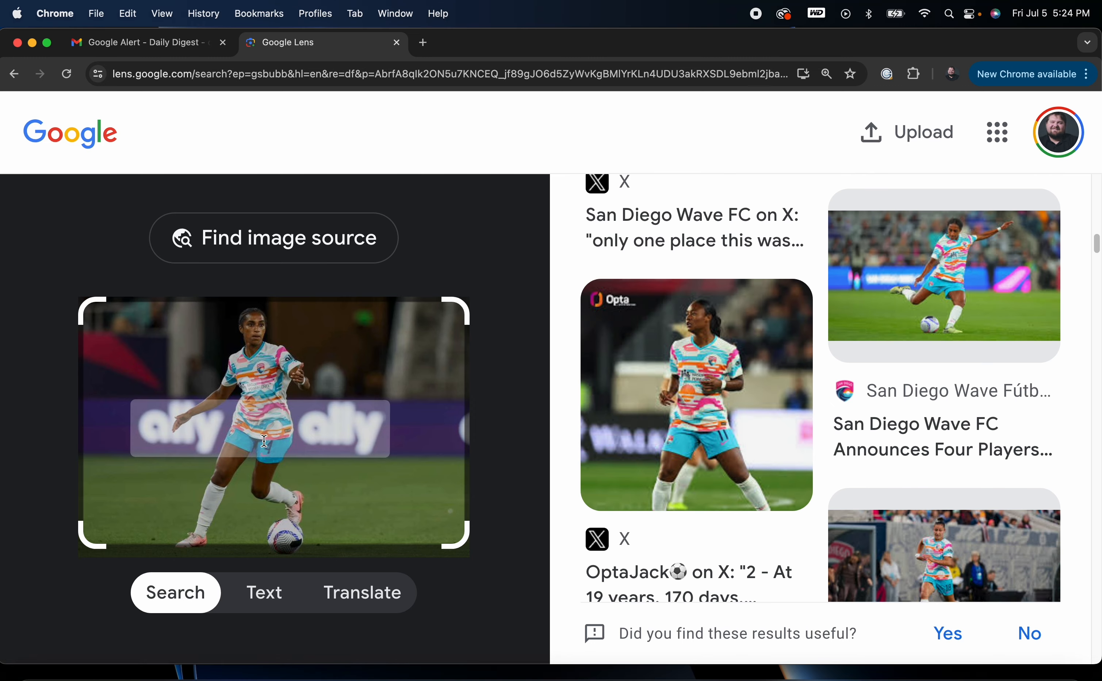
scroll(1087, 426, down, 10)
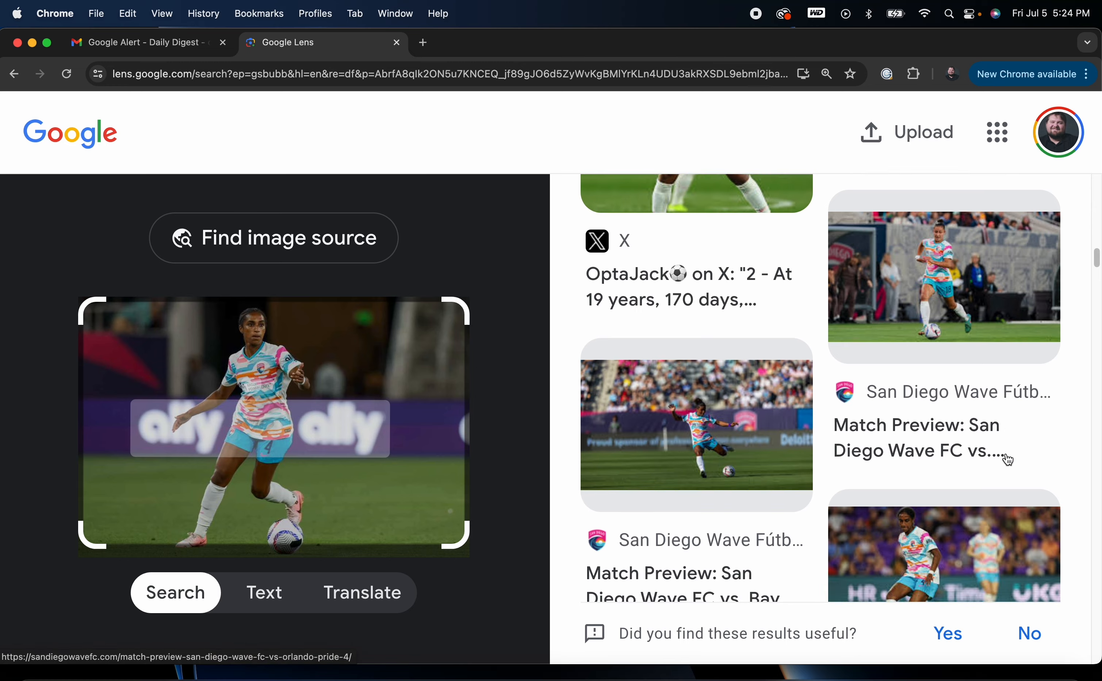
scroll(1003, 470, down, 15)
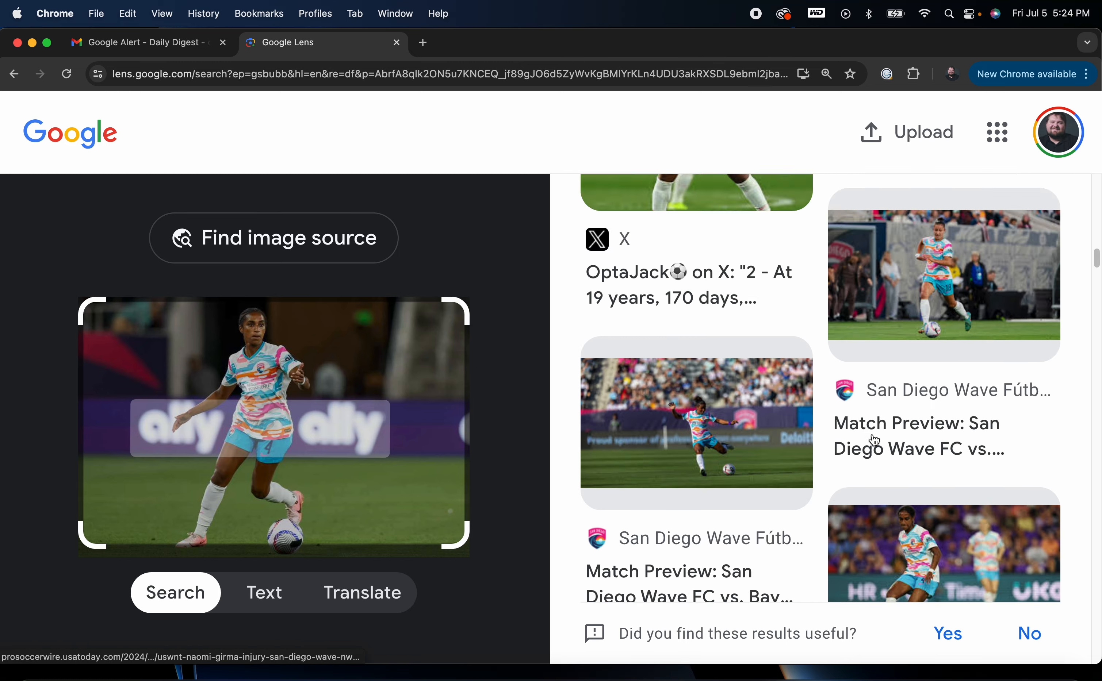
scroll(854, 438, up, 4)
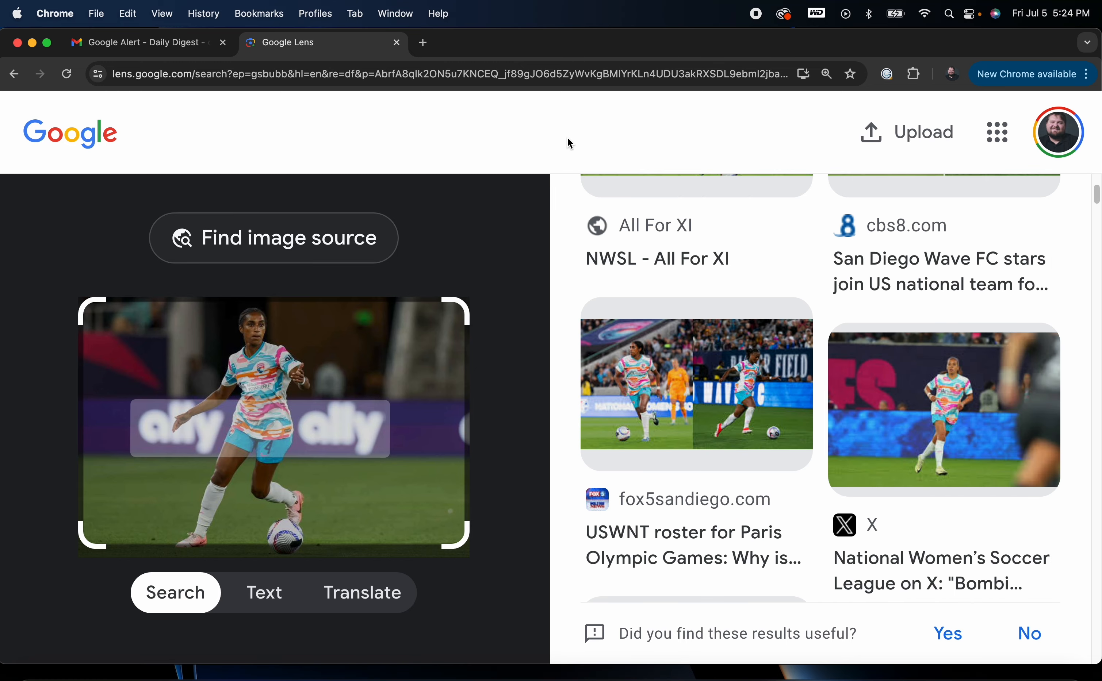
Step: Look up exact matches of the photo with Find image source, and return to the visual matches
click(923, 132)
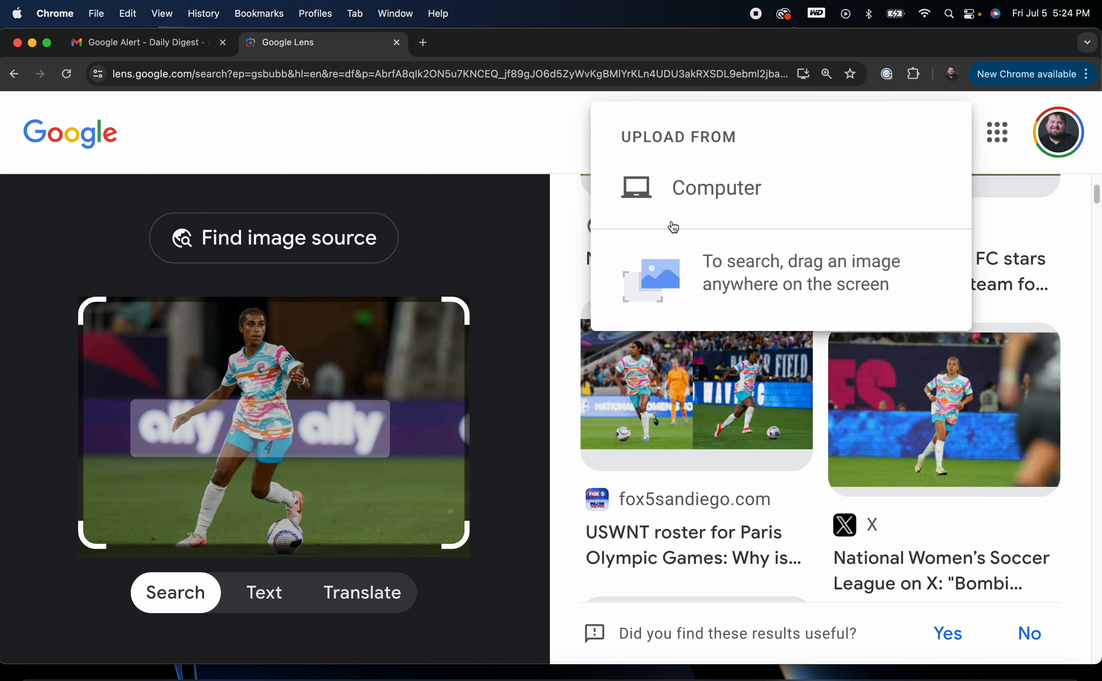
click(340, 238)
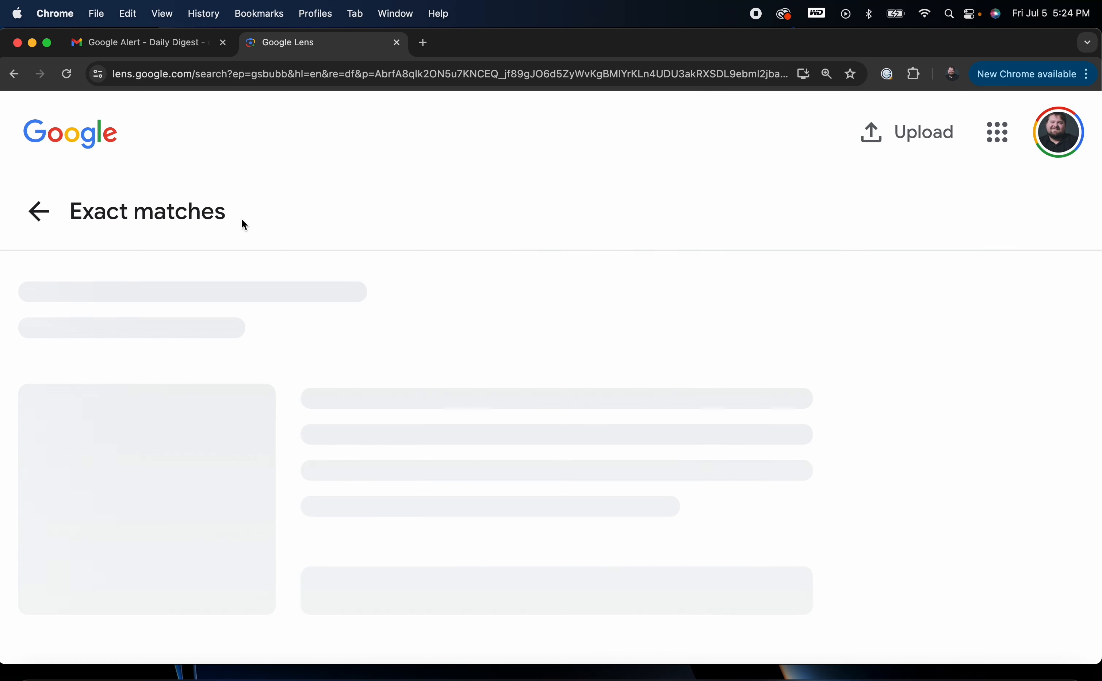
click(44, 213)
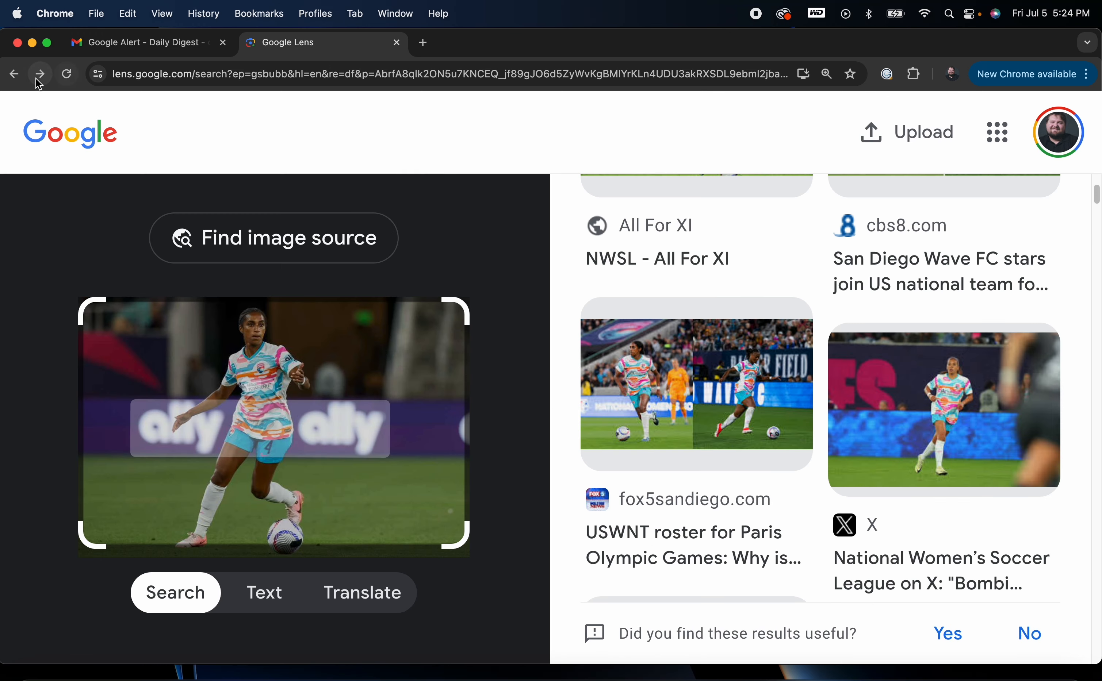
Step: Return to the Google home page and start another Lens search with an uploaded file
click(15, 76)
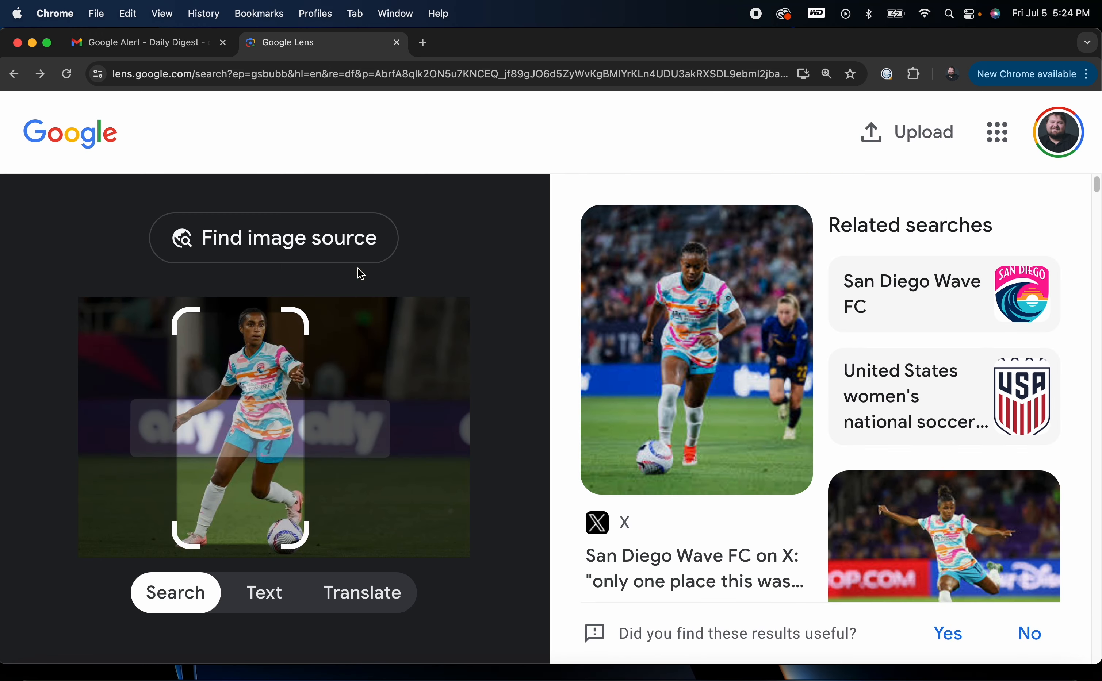
click(14, 73)
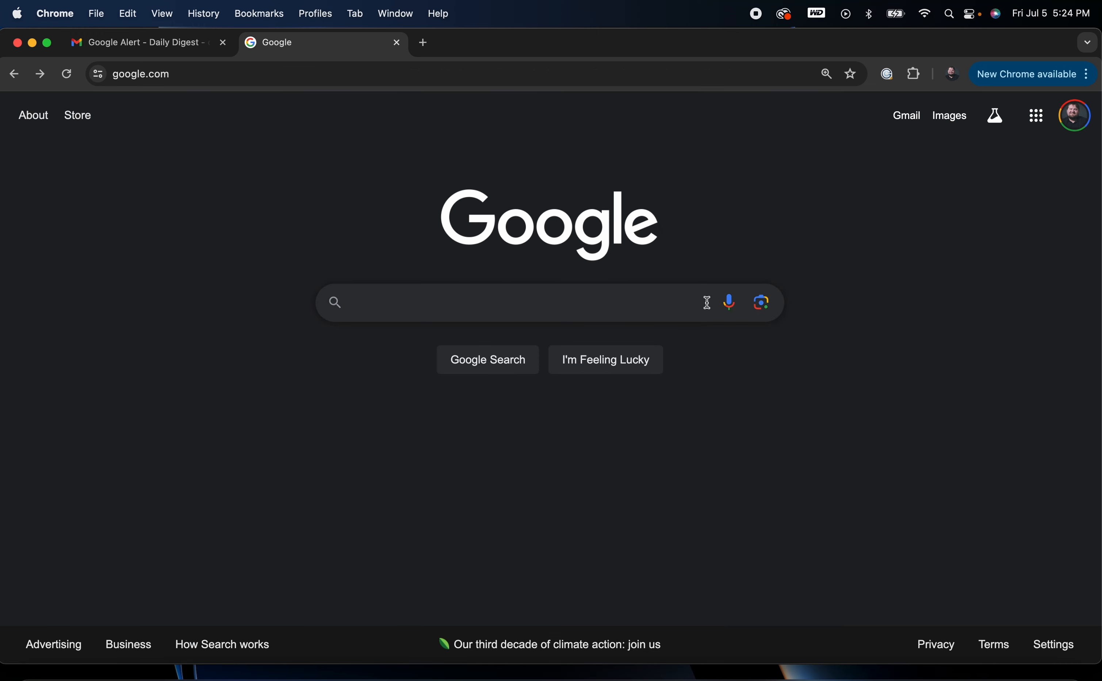
click(764, 303)
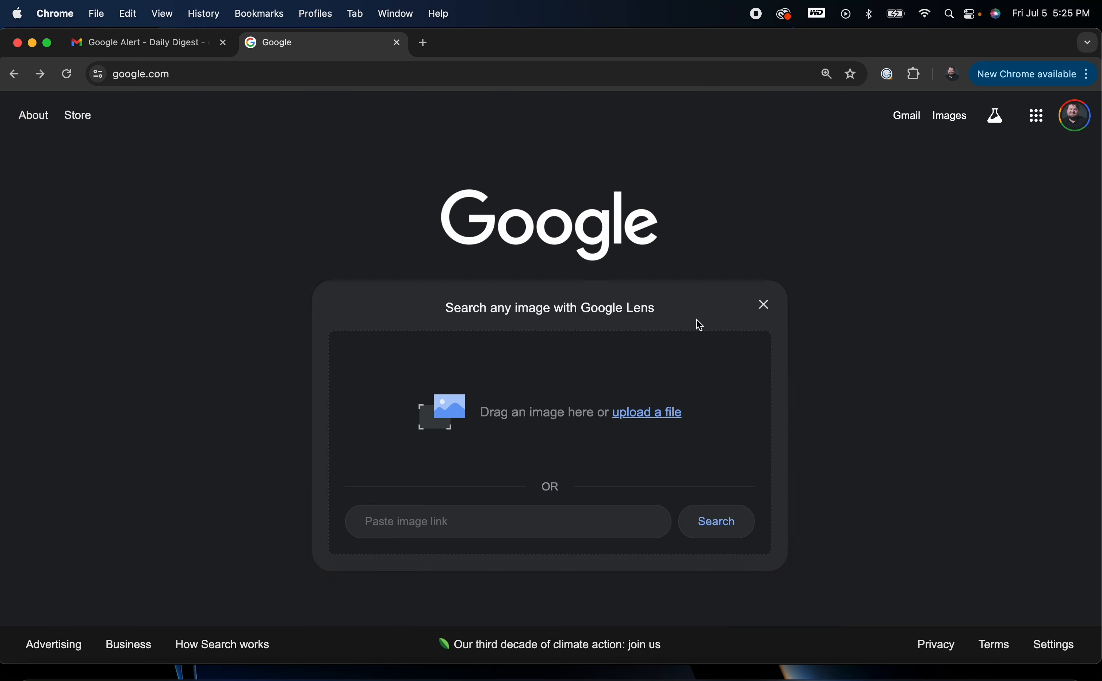
click(663, 420)
Step: Switch from SENT TO WAVE to the Edits for social folder inside the Desktop's Legion vs. Sabercats folder
click(430, 386)
scroll(456, 371, down, 1)
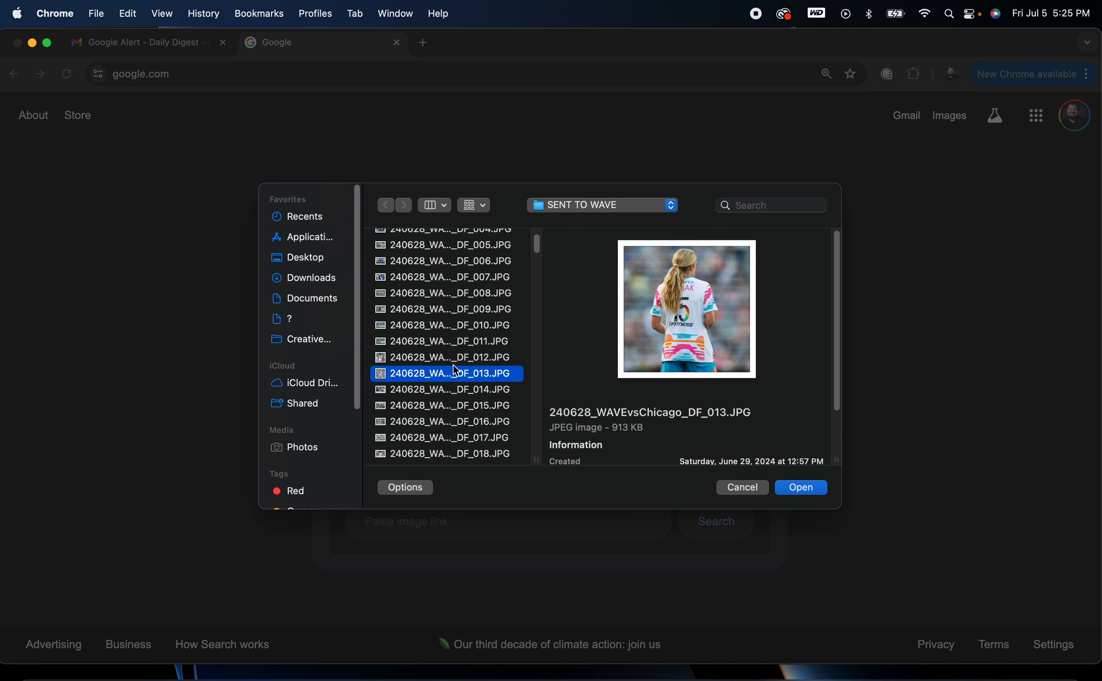
scroll(456, 370, down, 5)
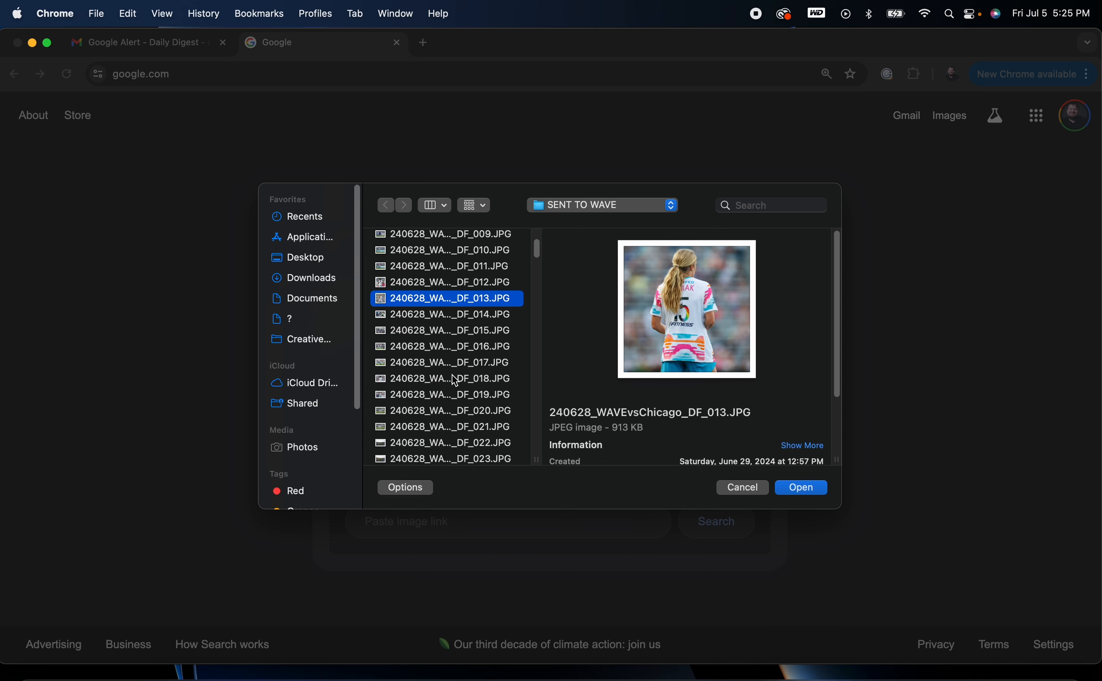
click(642, 206)
click(620, 238)
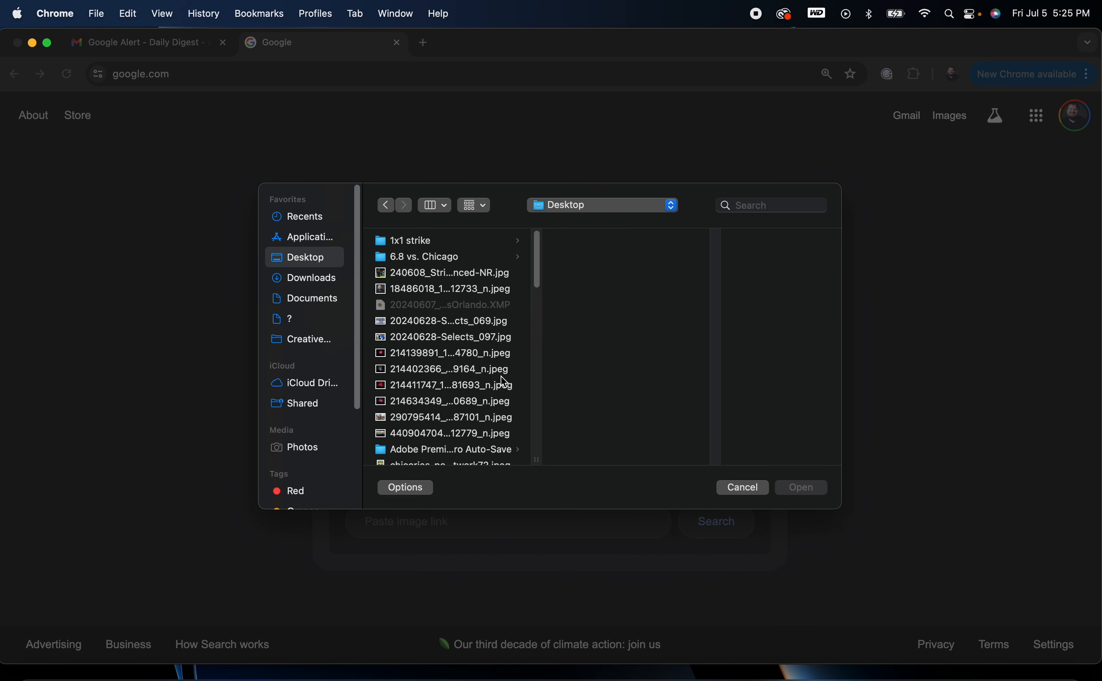
scroll(504, 383, down, 5)
scroll(500, 373, down, 3)
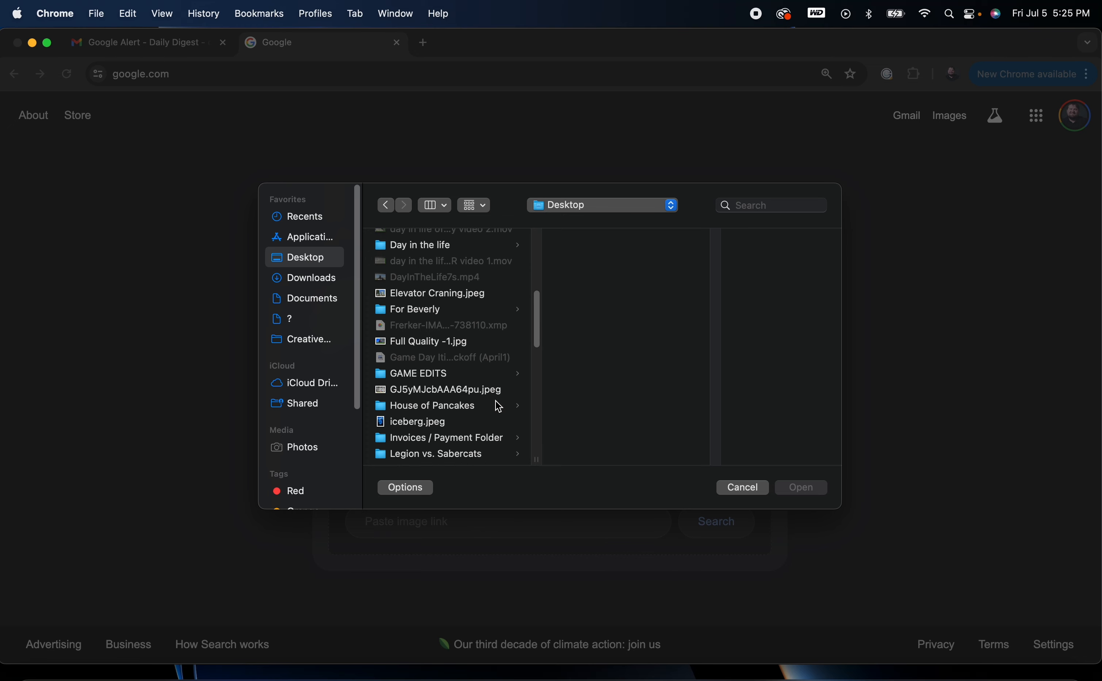
scroll(495, 405, down, 3)
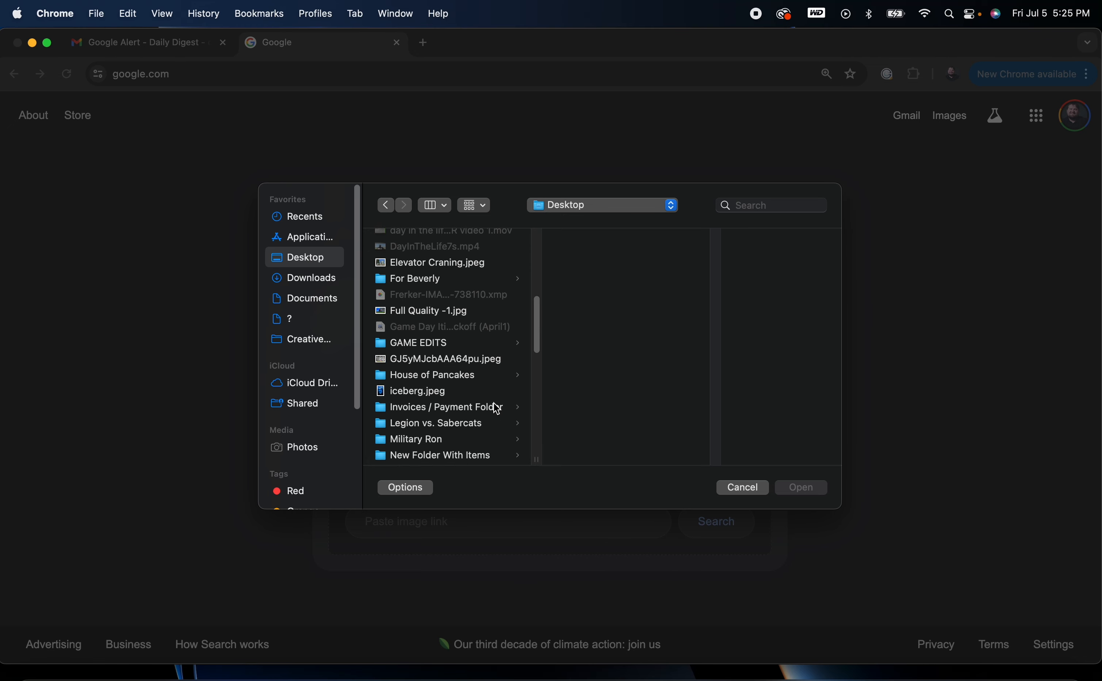
click(489, 416)
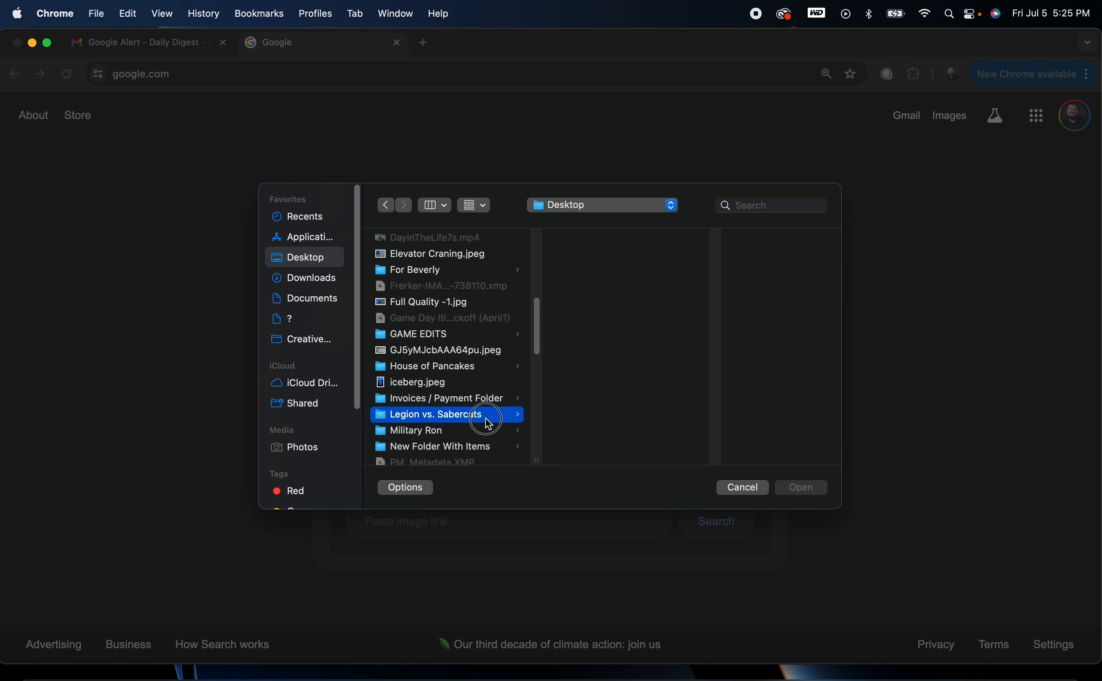
click(660, 258)
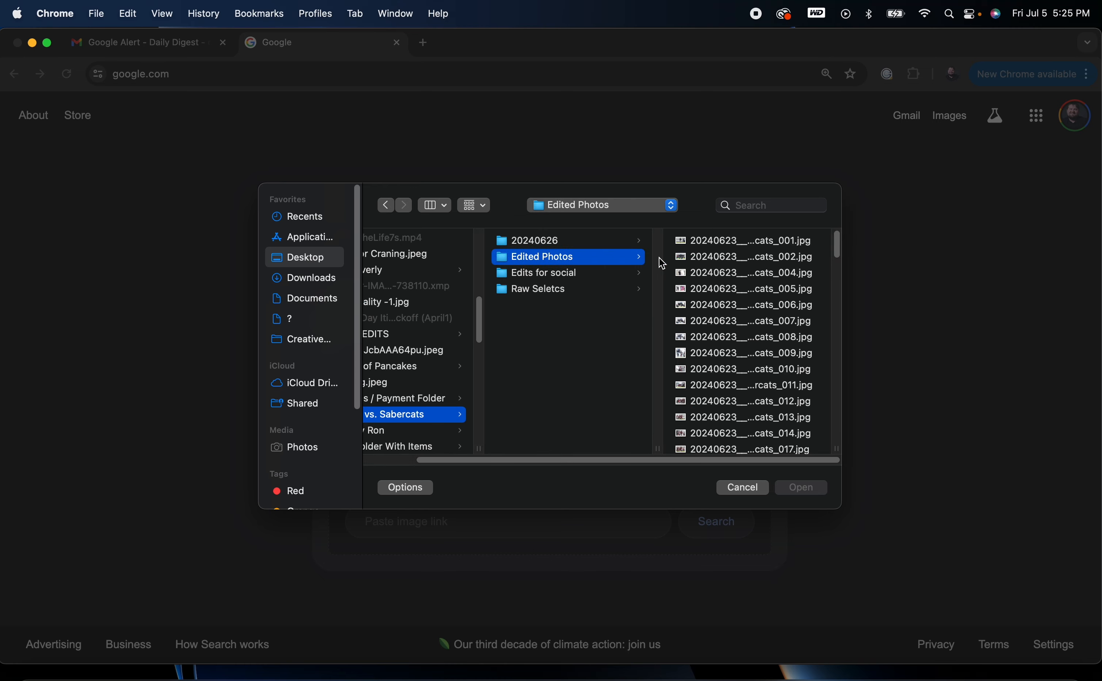
click(590, 274)
Step: Preview several photos in Edits for social and upload 20240623__Legion_vs_Sabercats_141.jpg to the Lens search
click(742, 303)
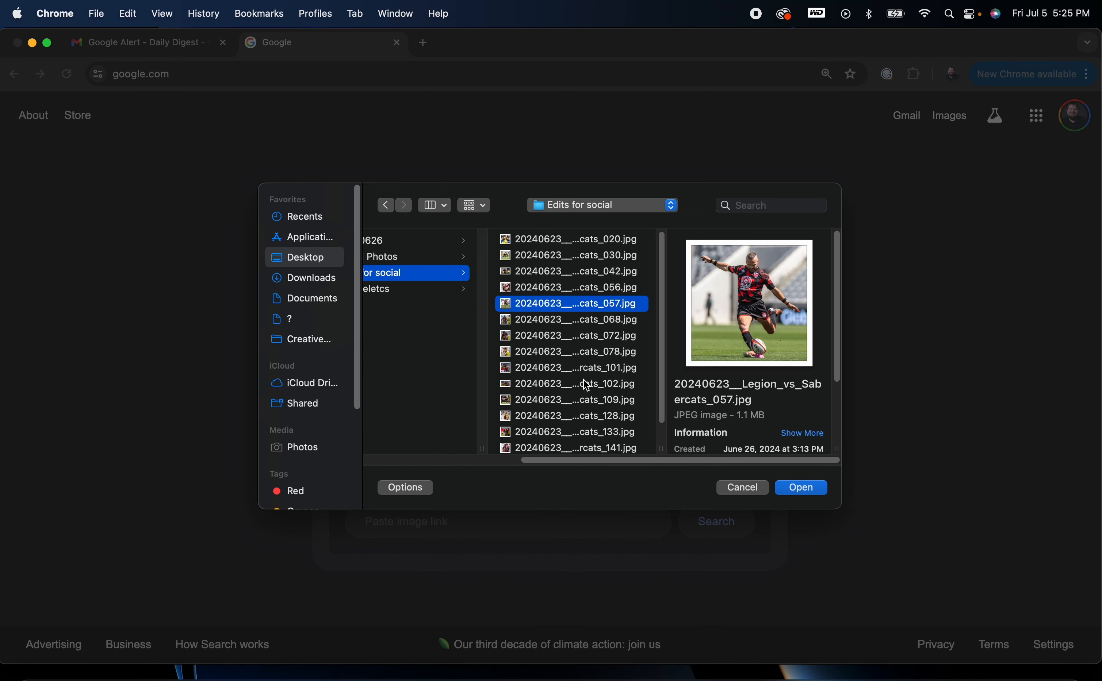
click(571, 368)
scroll(588, 370, down, 2)
click(596, 359)
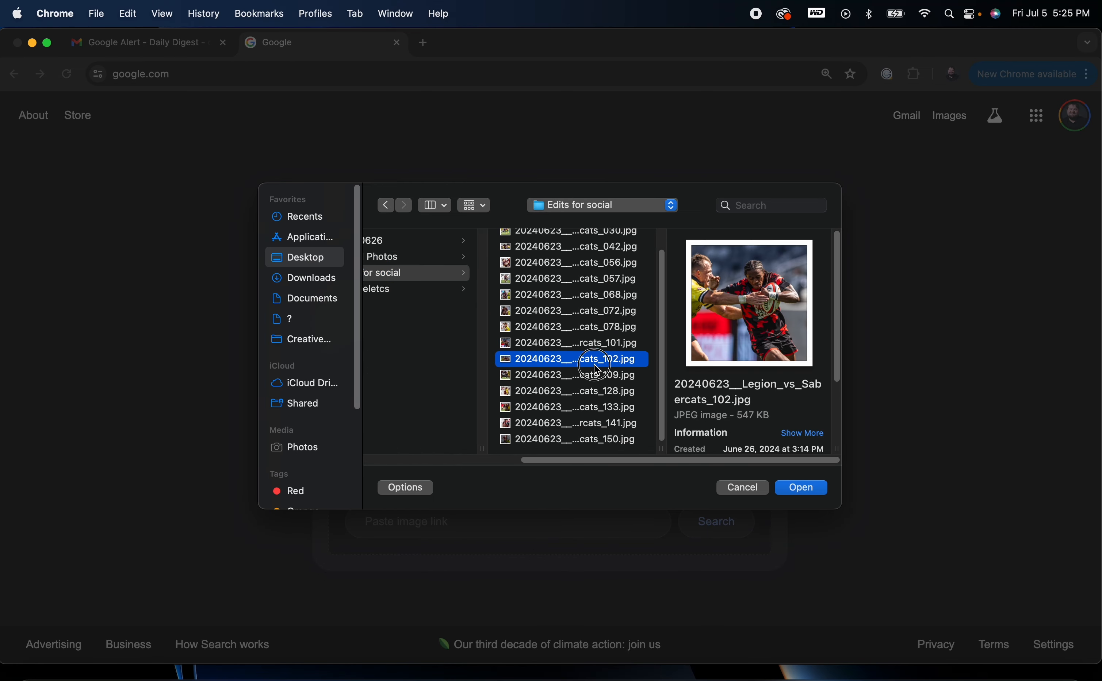
click(591, 391)
click(587, 425)
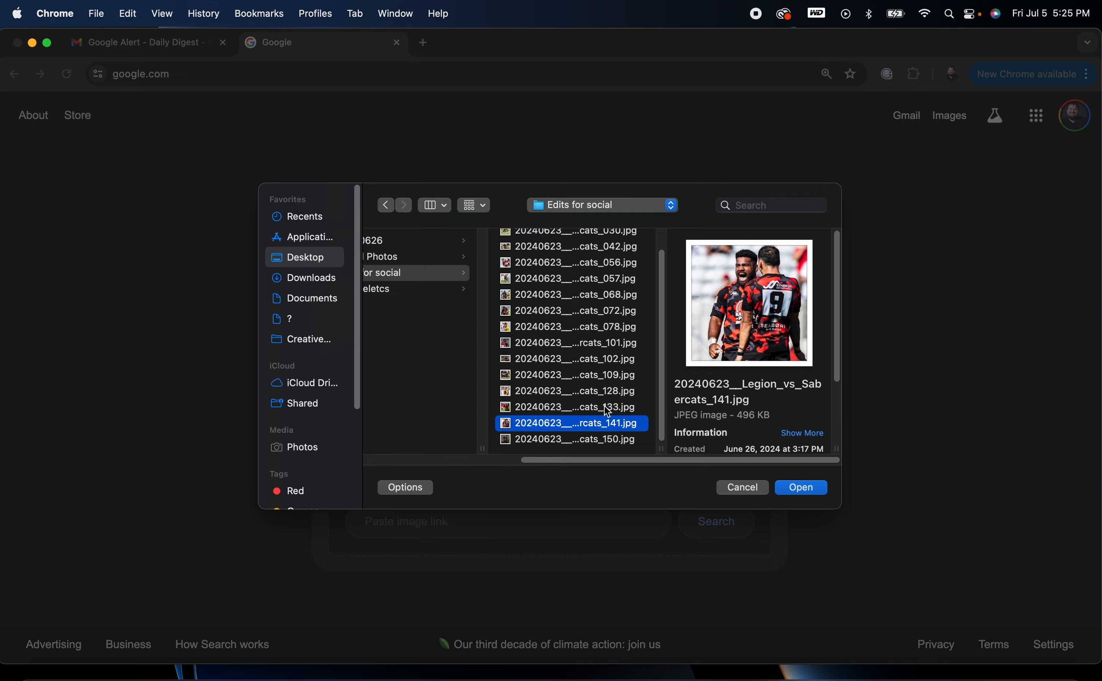
click(801, 487)
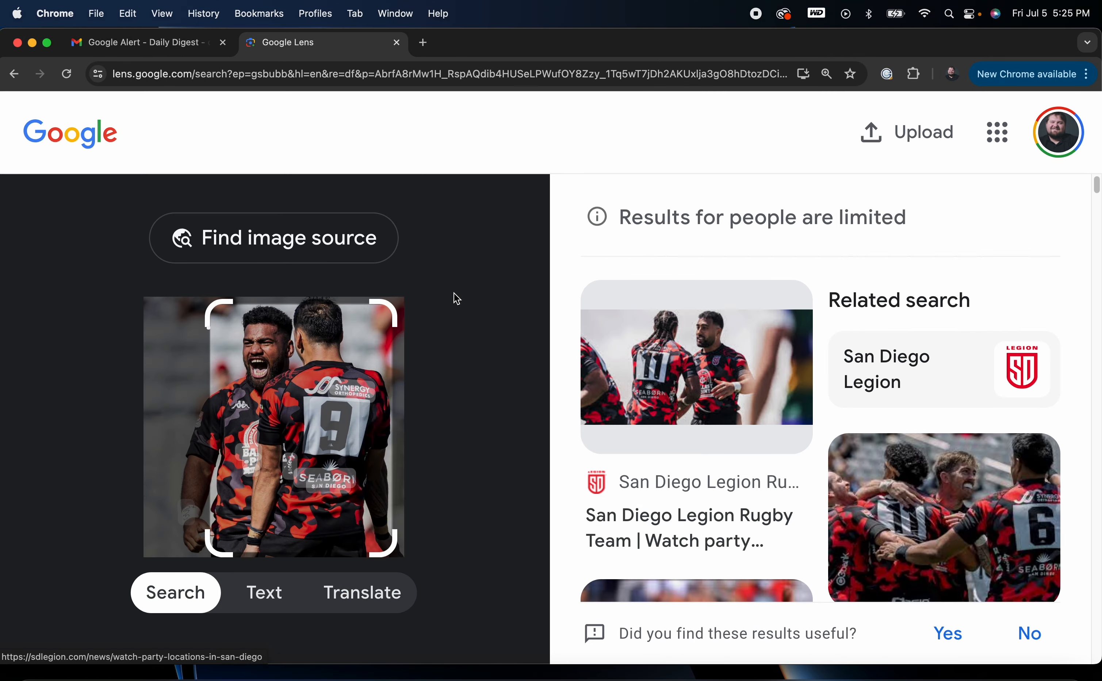
Step: Widen the Lens selection toward the photo's full frame and examine the visual matches for published copies
drag(223, 316, 81, 291)
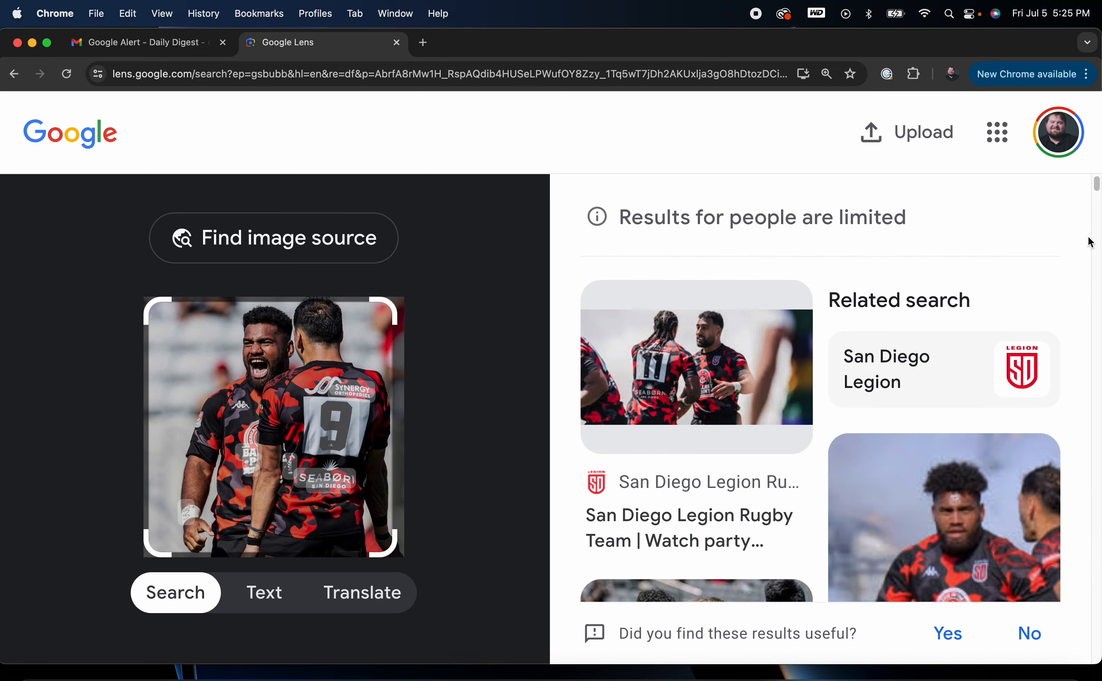
scroll(1089, 240, down, 10)
scroll(1029, 325, down, 10)
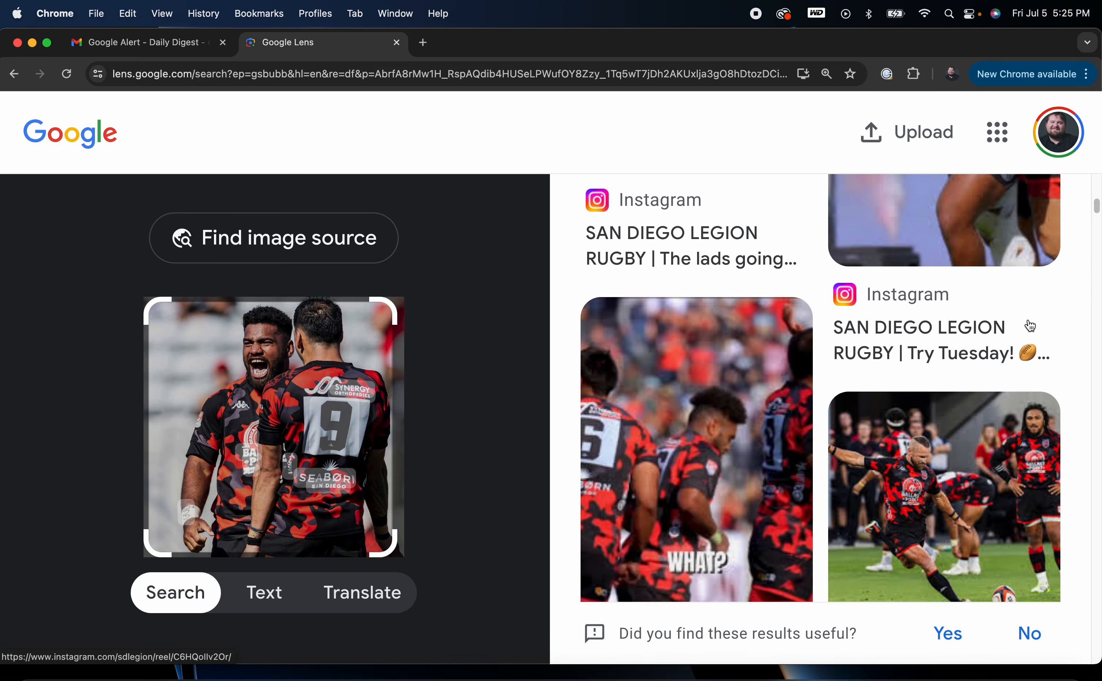
scroll(1026, 319, up, 5)
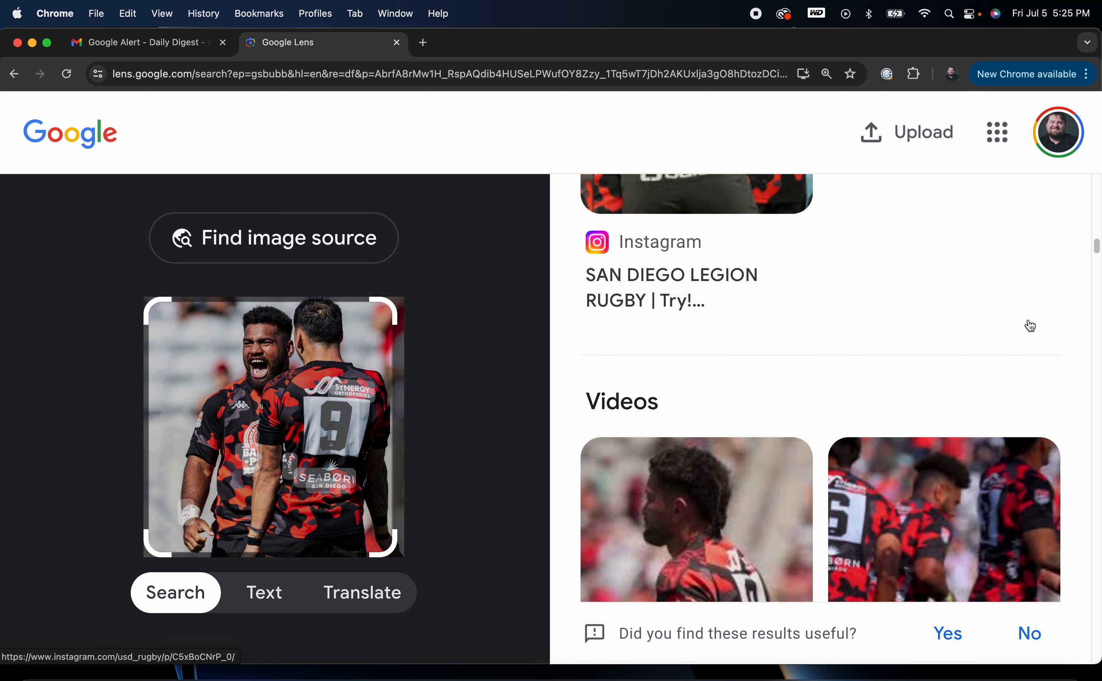
scroll(1026, 319, down, 5)
scroll(1011, 325, up, 20)
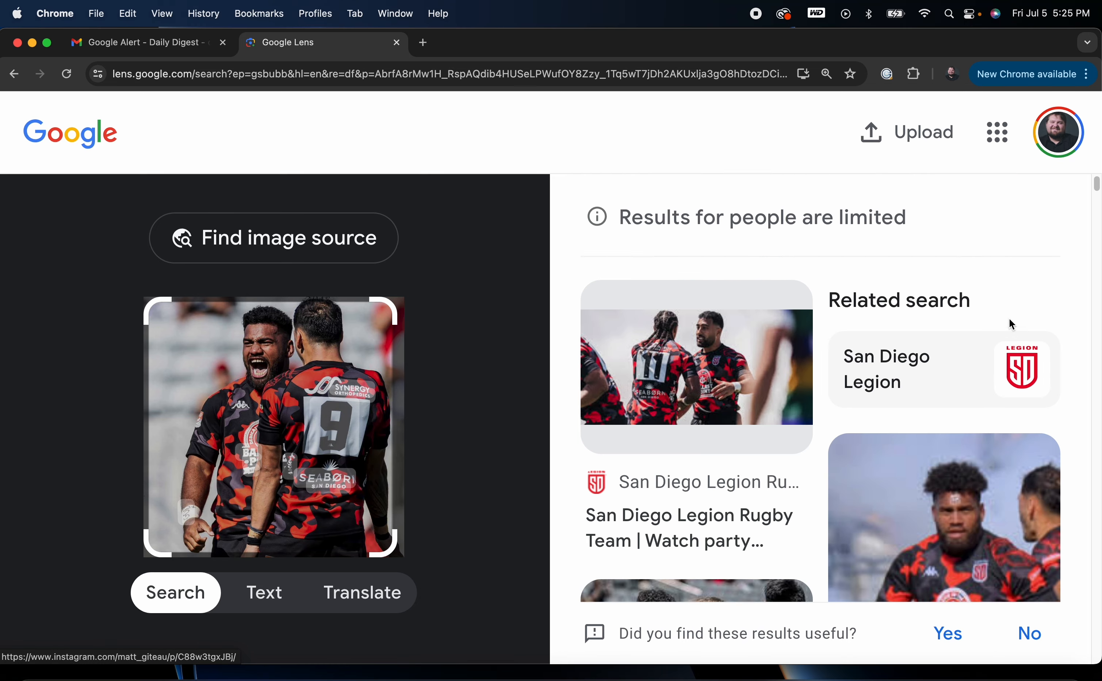
Step: Return to the Google home page and start another Lens file upload from the Desktop folder
click(12, 74)
click(13, 74)
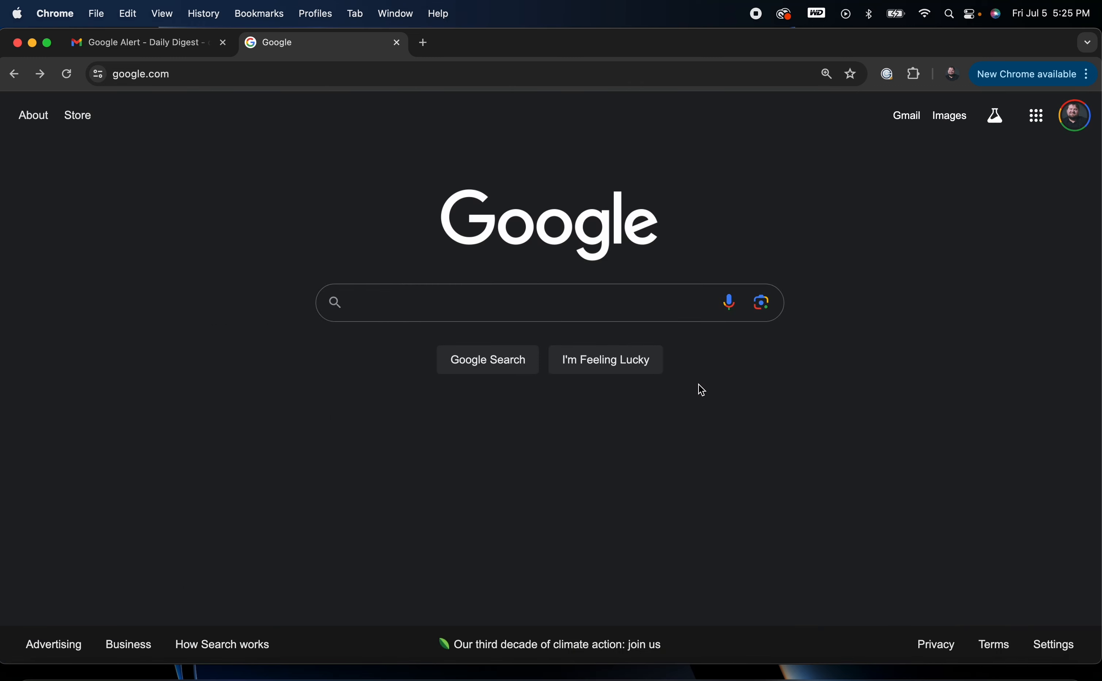
click(761, 302)
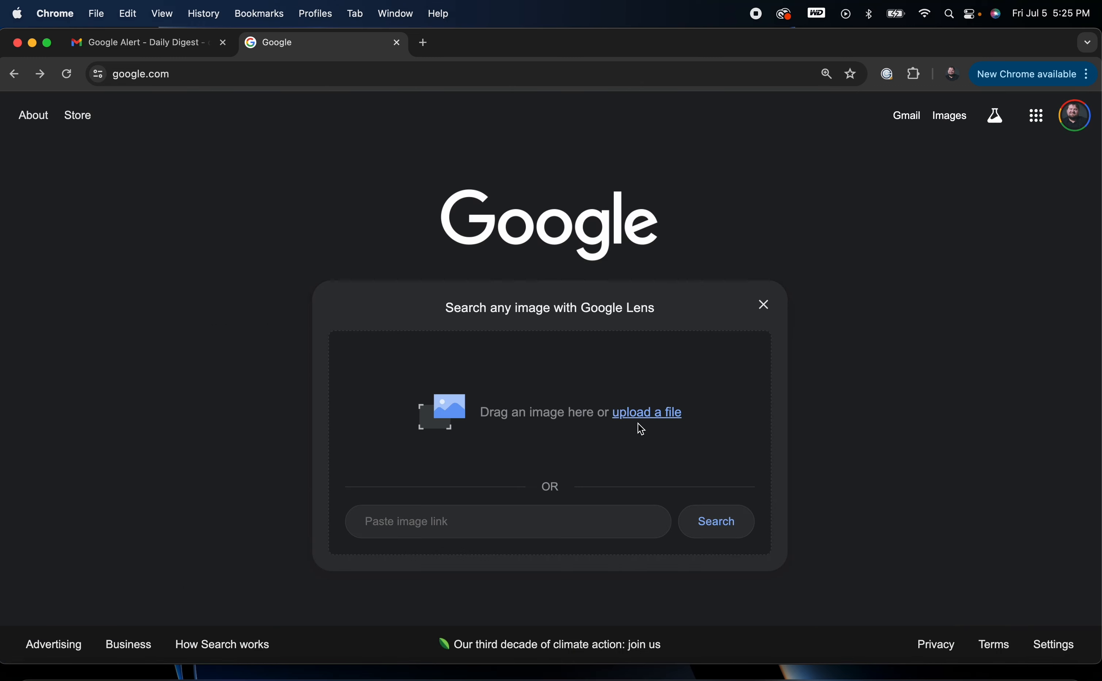
click(663, 418)
click(335, 259)
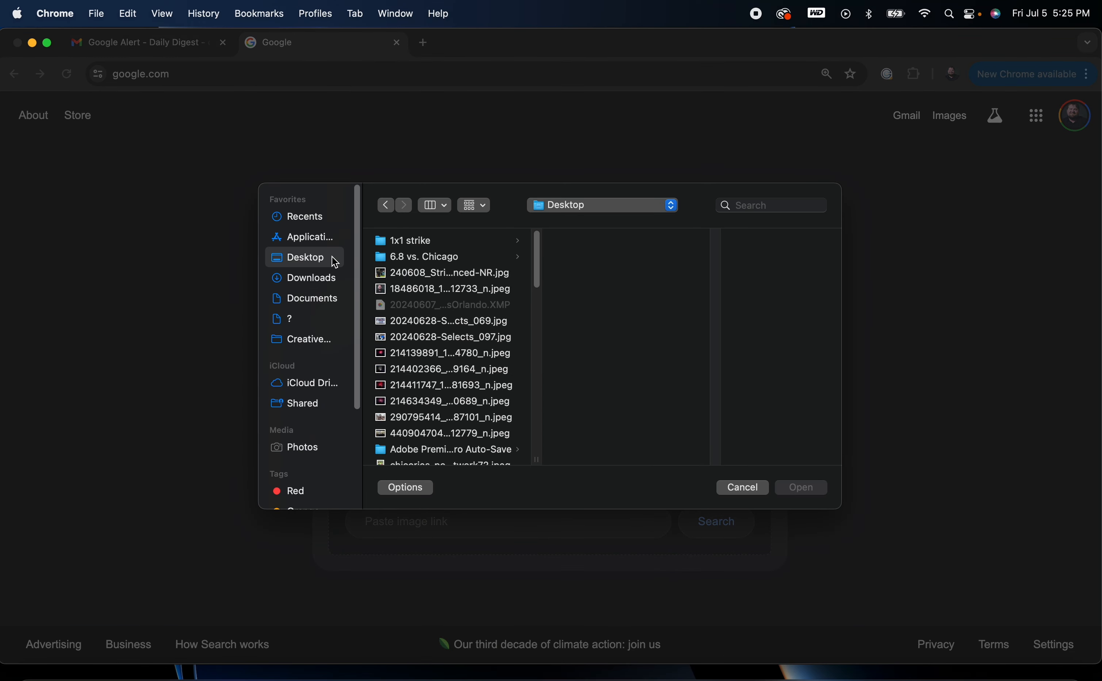
Step: Upload AN6I9567.jpg from the Desktop's GAME EDITS folder to the Lens search
scroll(485, 387, down, 5)
scroll(485, 319, down, 4)
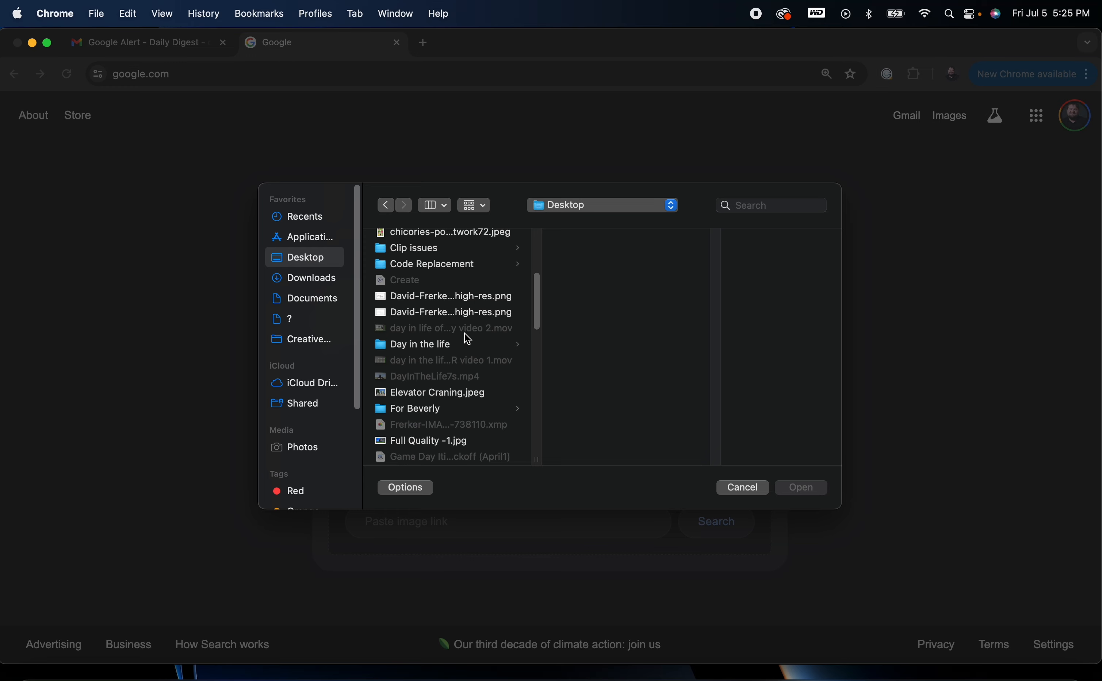
scroll(485, 380, down, 6)
scroll(484, 380, down, 3)
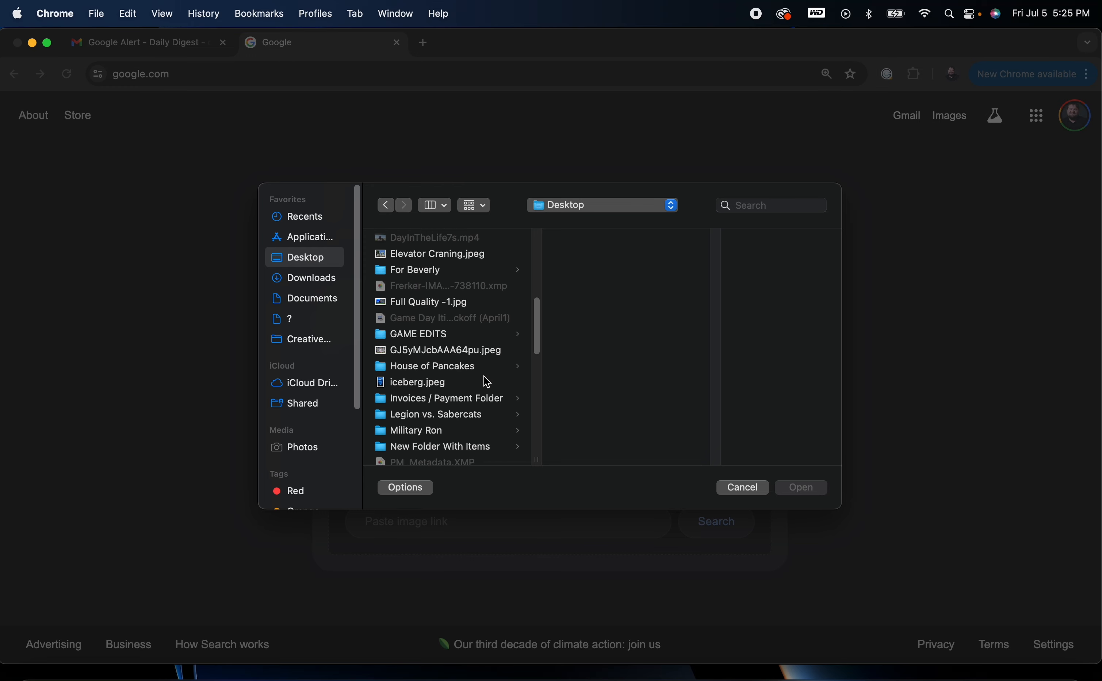
click(474, 342)
click(636, 256)
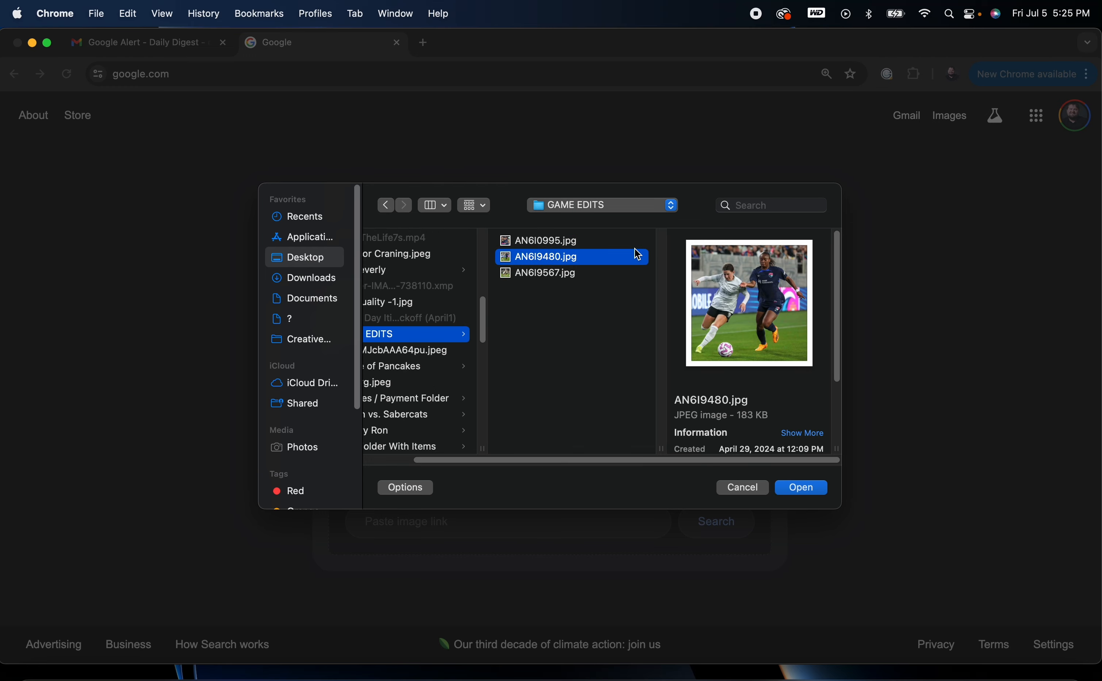
click(552, 247)
click(553, 275)
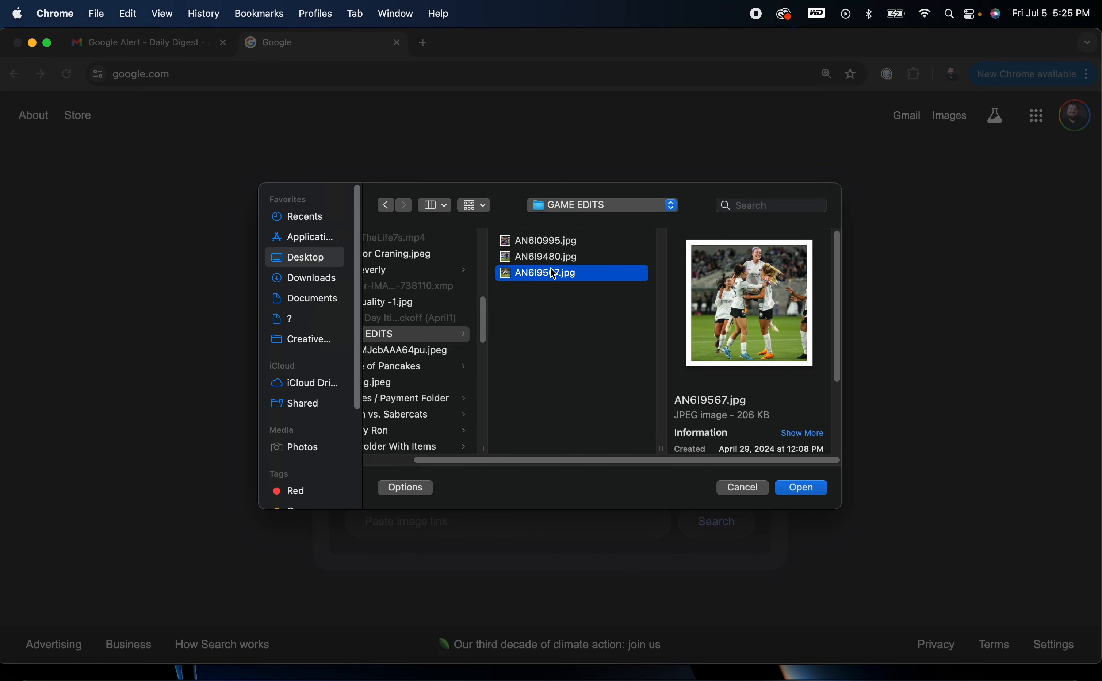
click(810, 487)
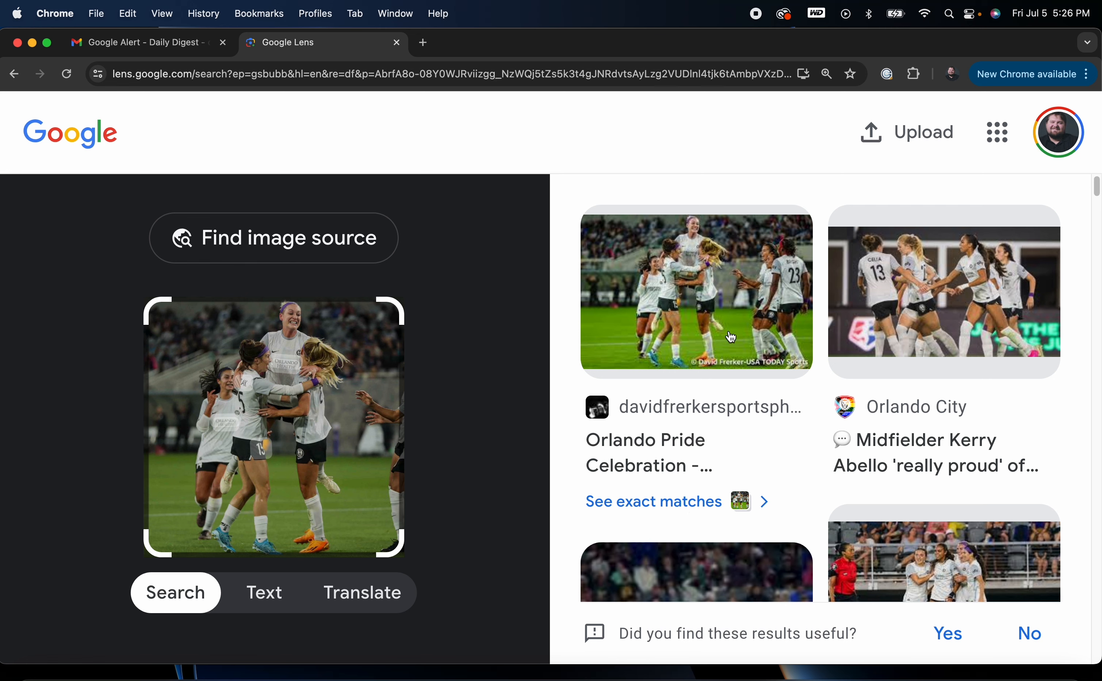
Step: Check the exact matches of the team celebration photo, and examine its visual matches for published copies
click(664, 507)
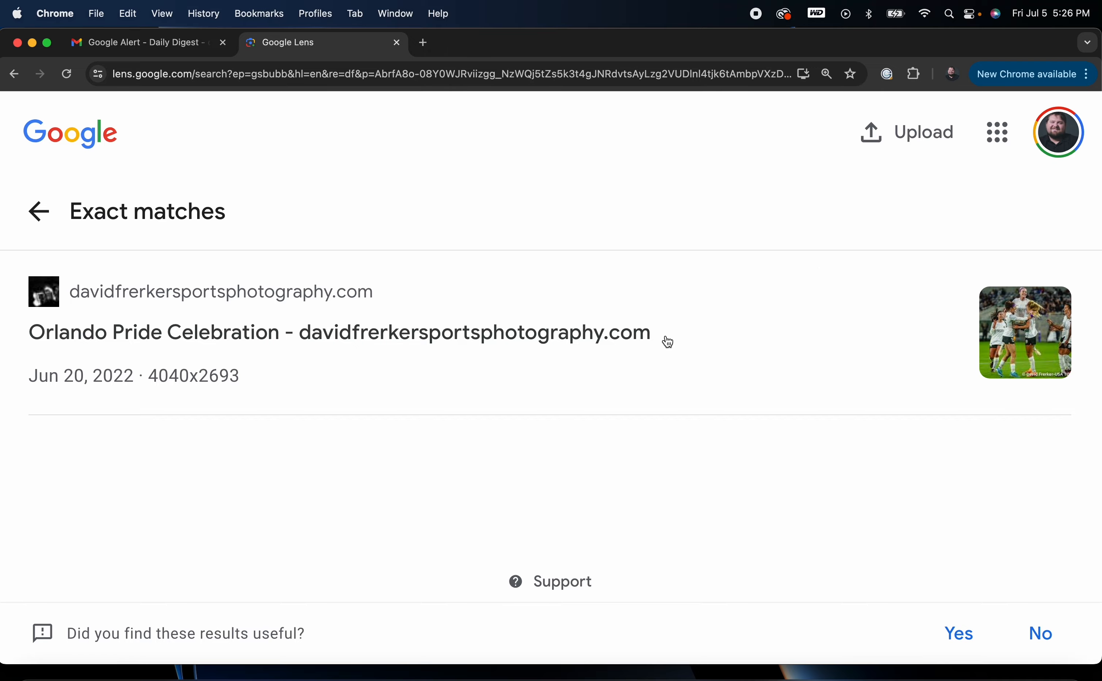
click(18, 76)
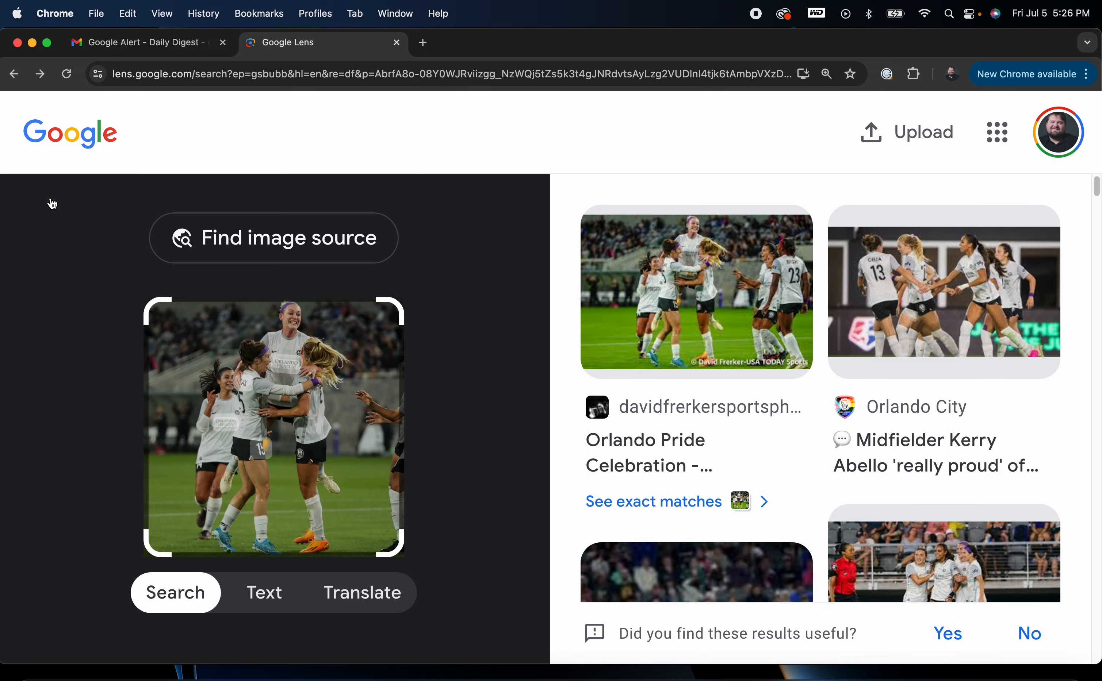
scroll(816, 427, down, 5)
scroll(814, 433, down, 15)
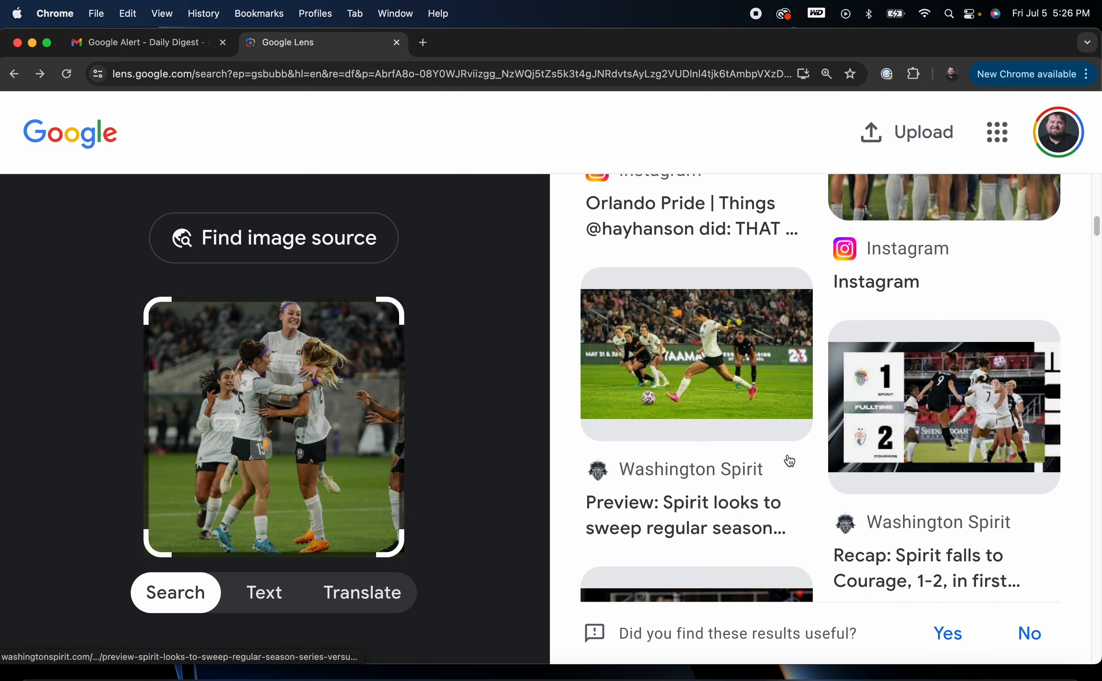
scroll(784, 459, down, 15)
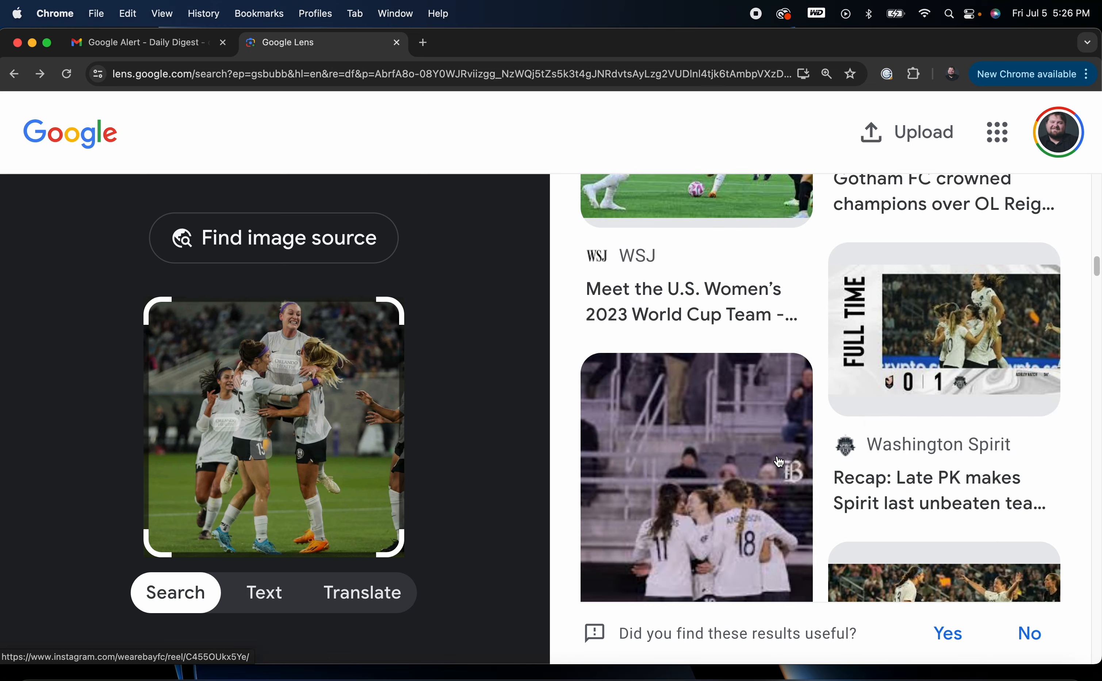
scroll(761, 450, down, 15)
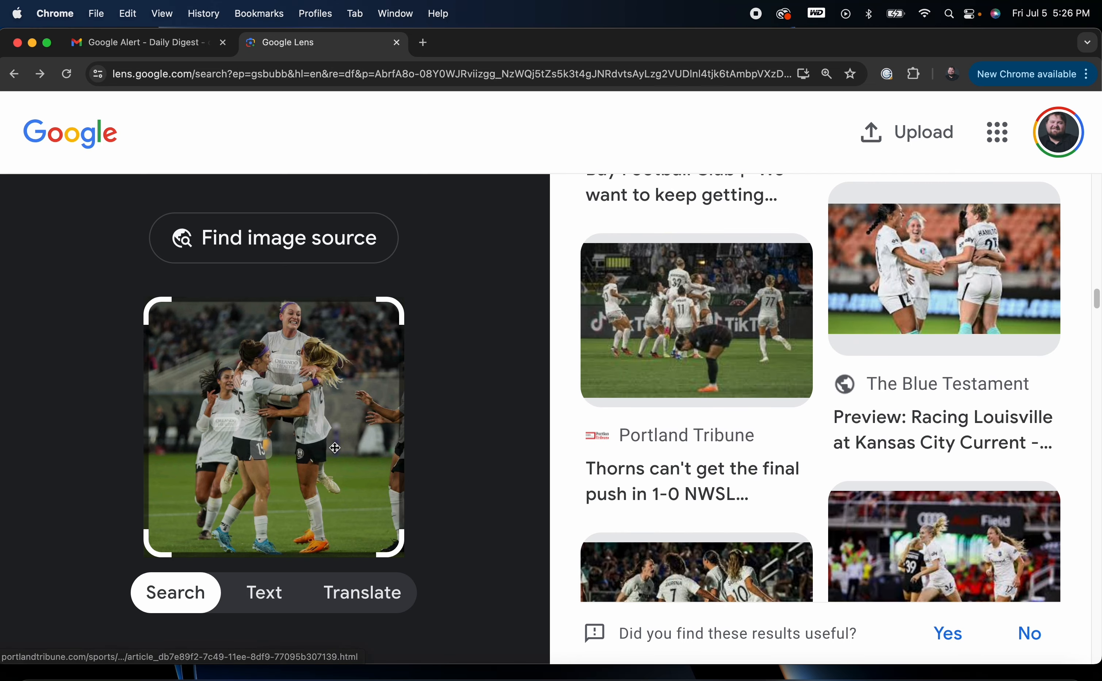
scroll(796, 510, down, 10)
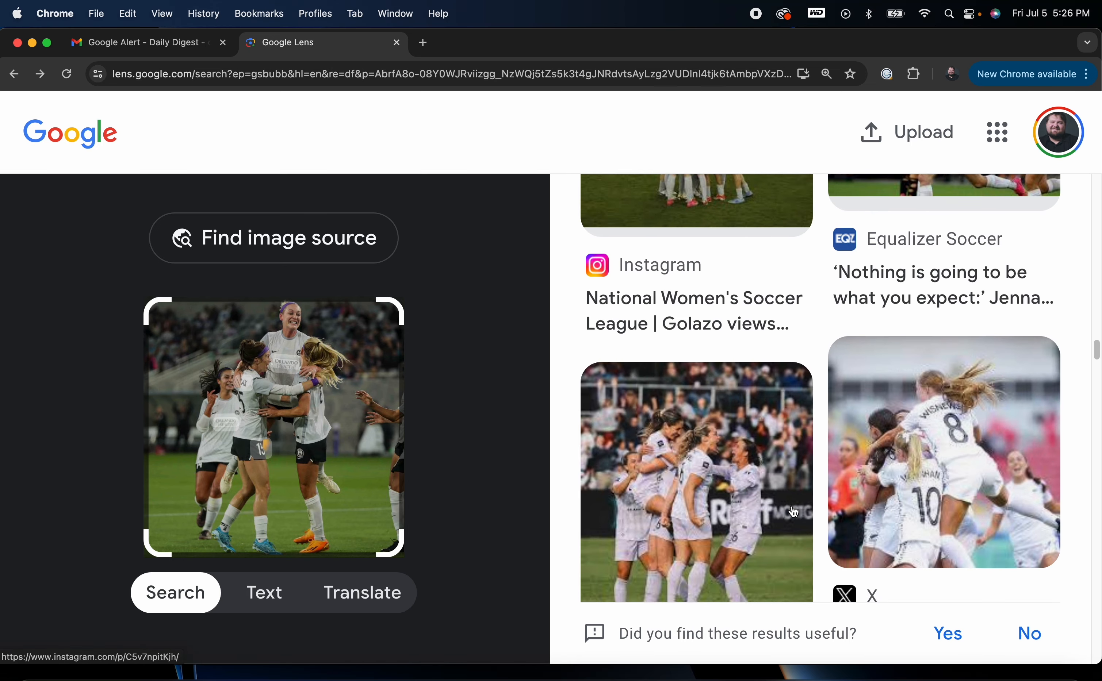
scroll(789, 516, down, 15)
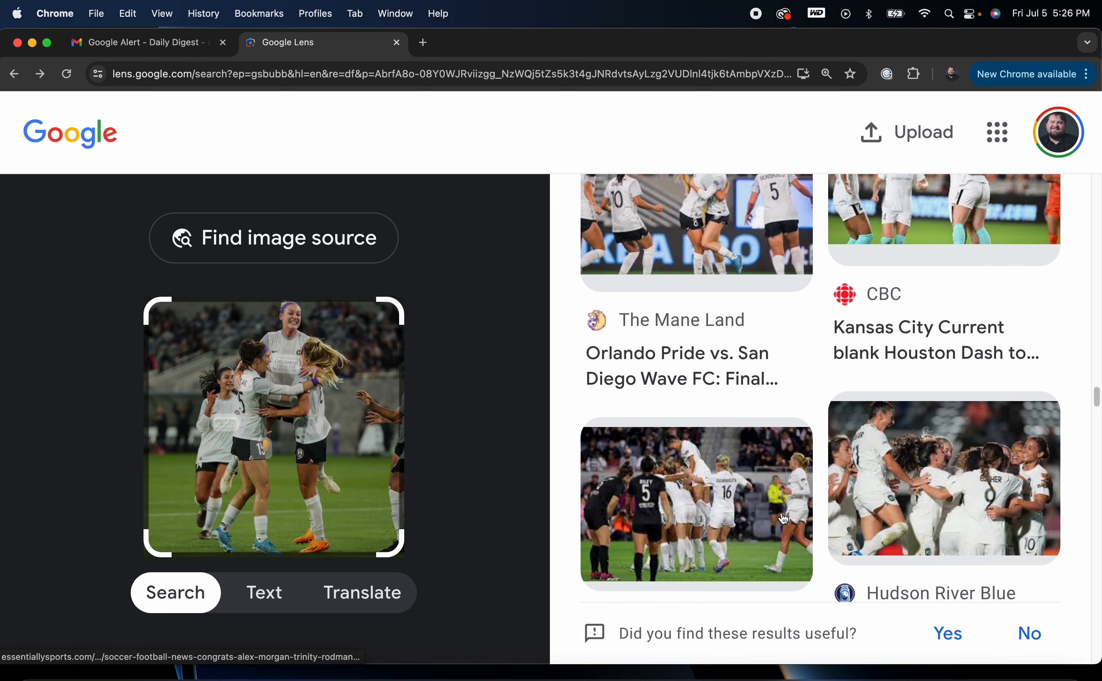
scroll(784, 519, down, 15)
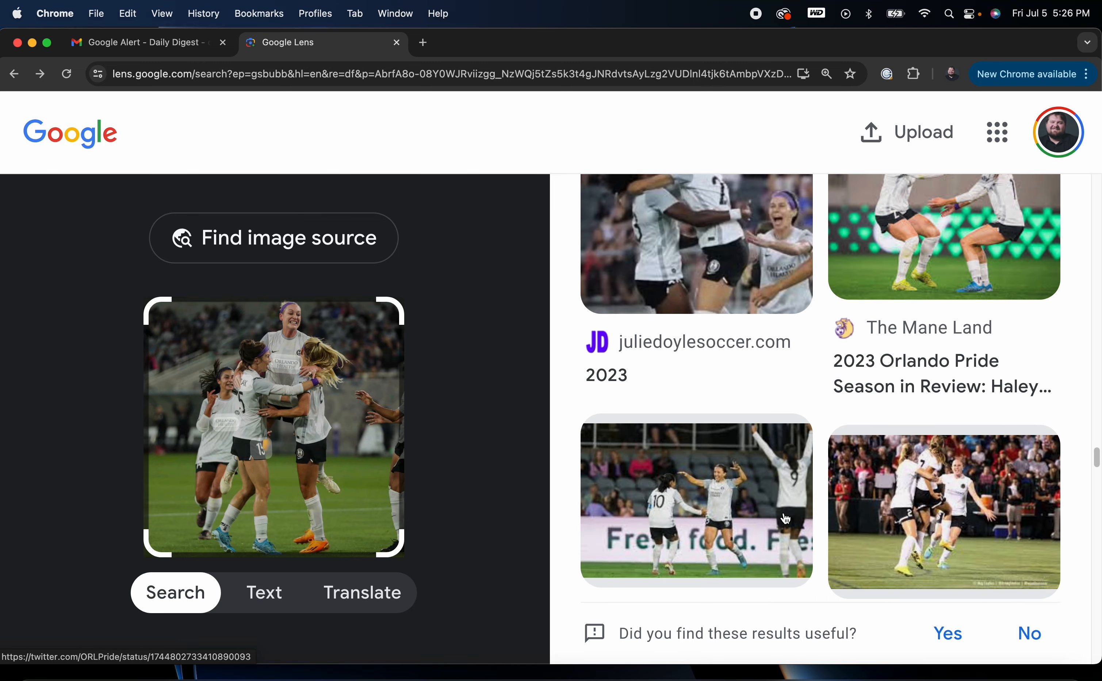
scroll(785, 520, down, 5)
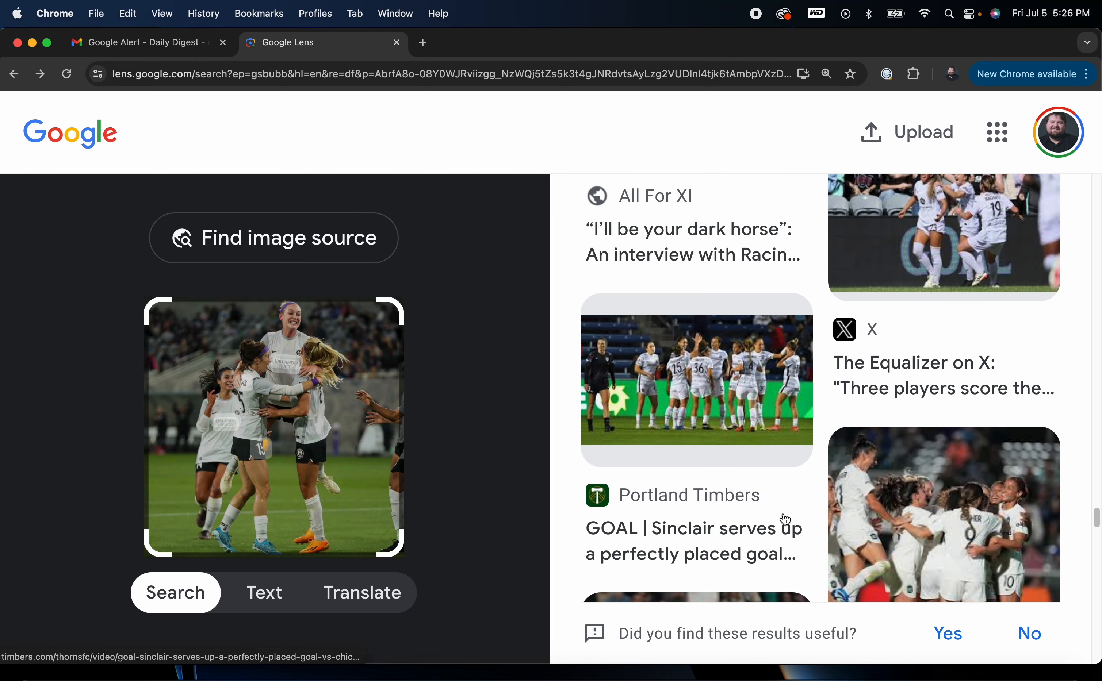
scroll(784, 520, up, 5)
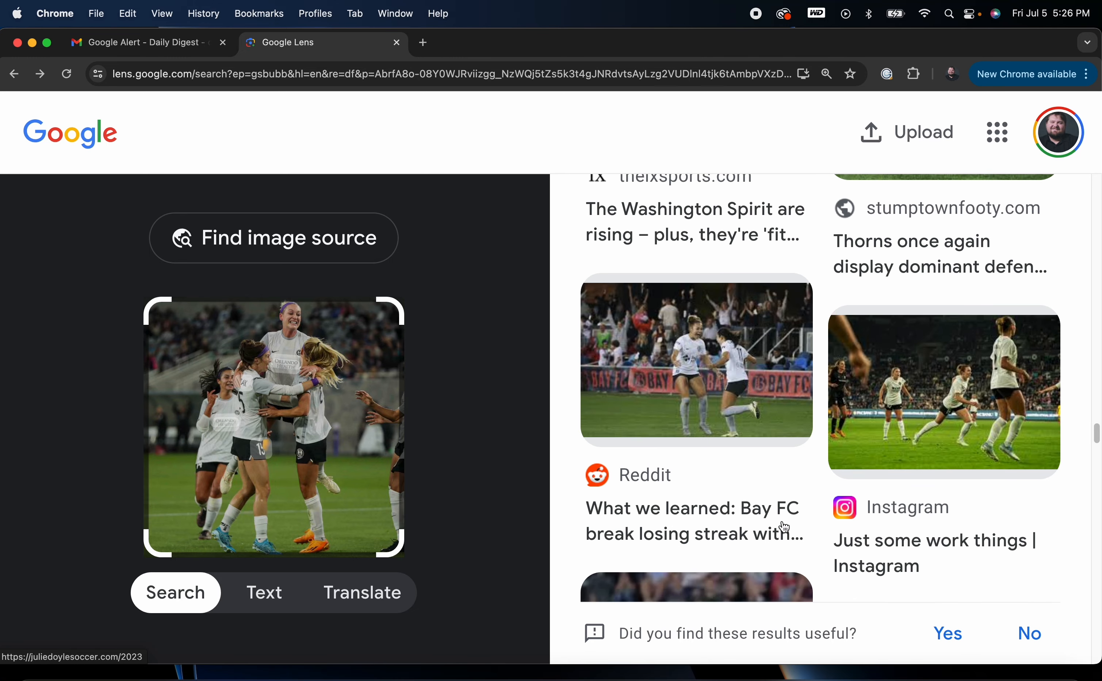
scroll(784, 526, down, 5)
Step: Look up the photo's exact matches again with Find image source, and return to the Google home page
click(236, 240)
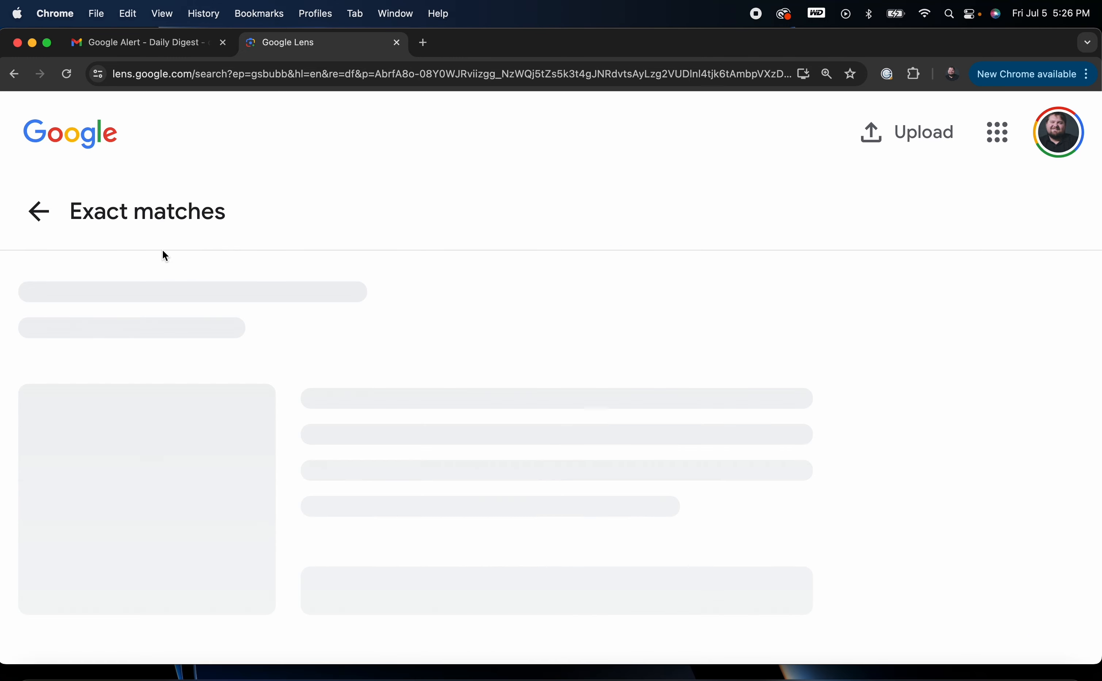
click(38, 212)
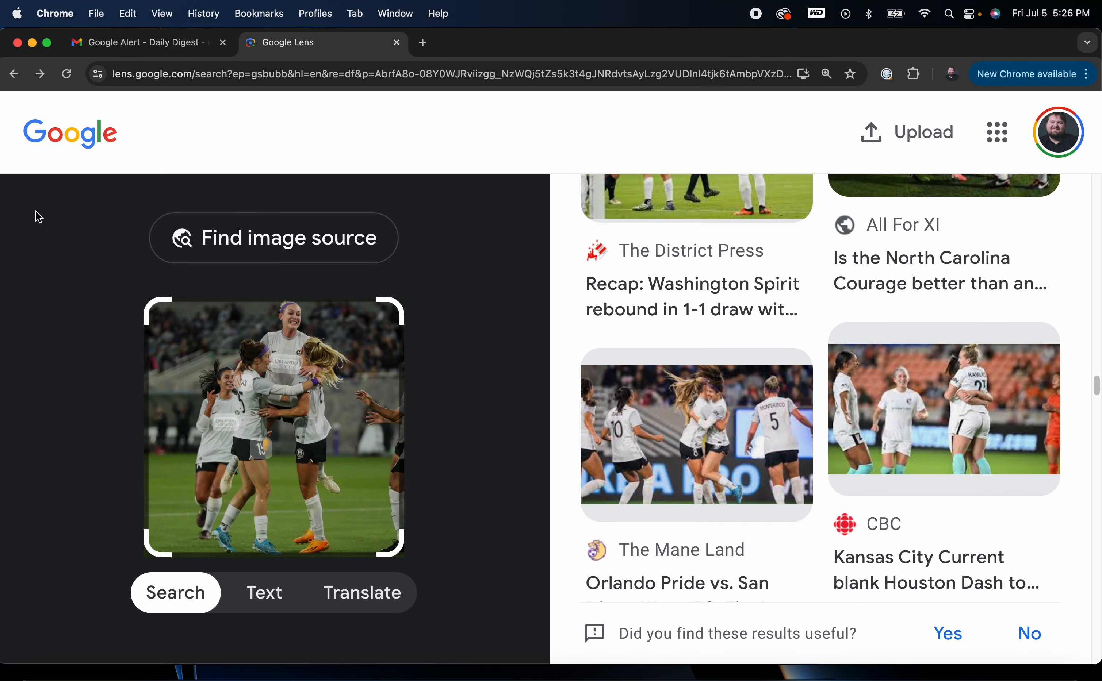
click(13, 74)
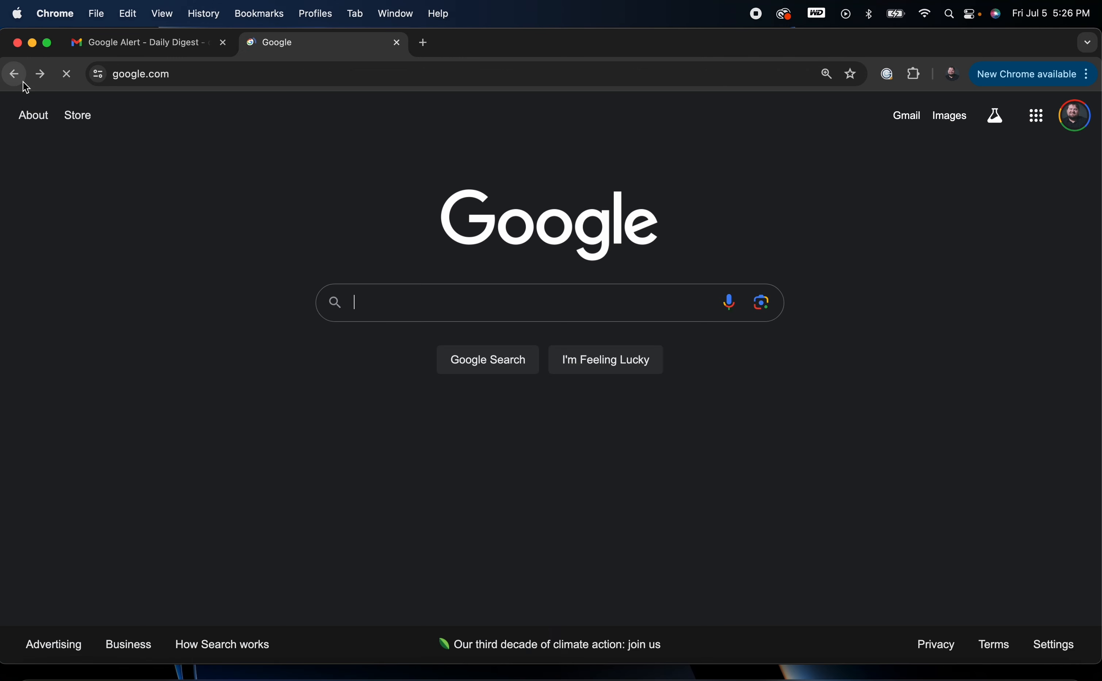
click(762, 308)
click(649, 415)
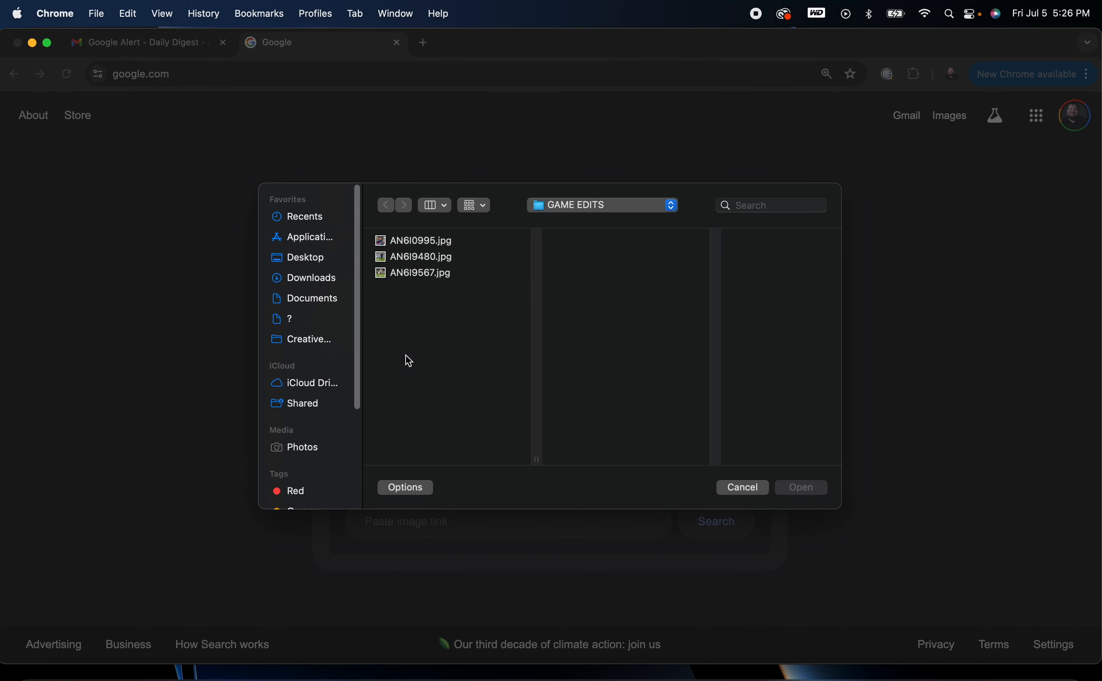
click(330, 259)
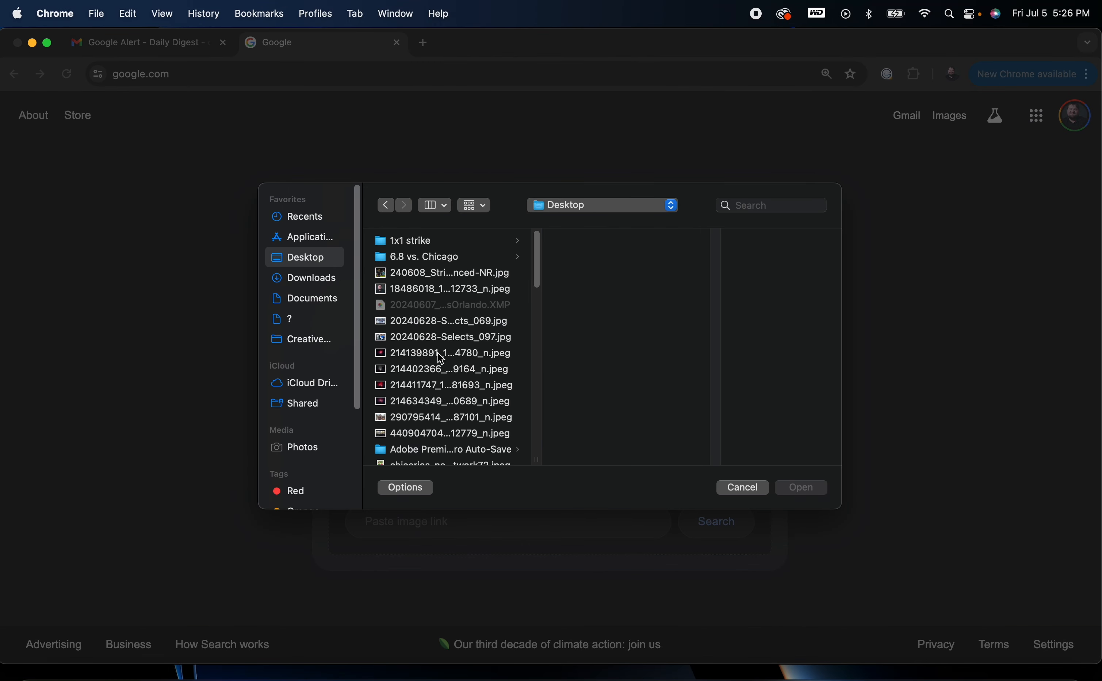
scroll(454, 395, down, 8)
scroll(454, 395, down, 15)
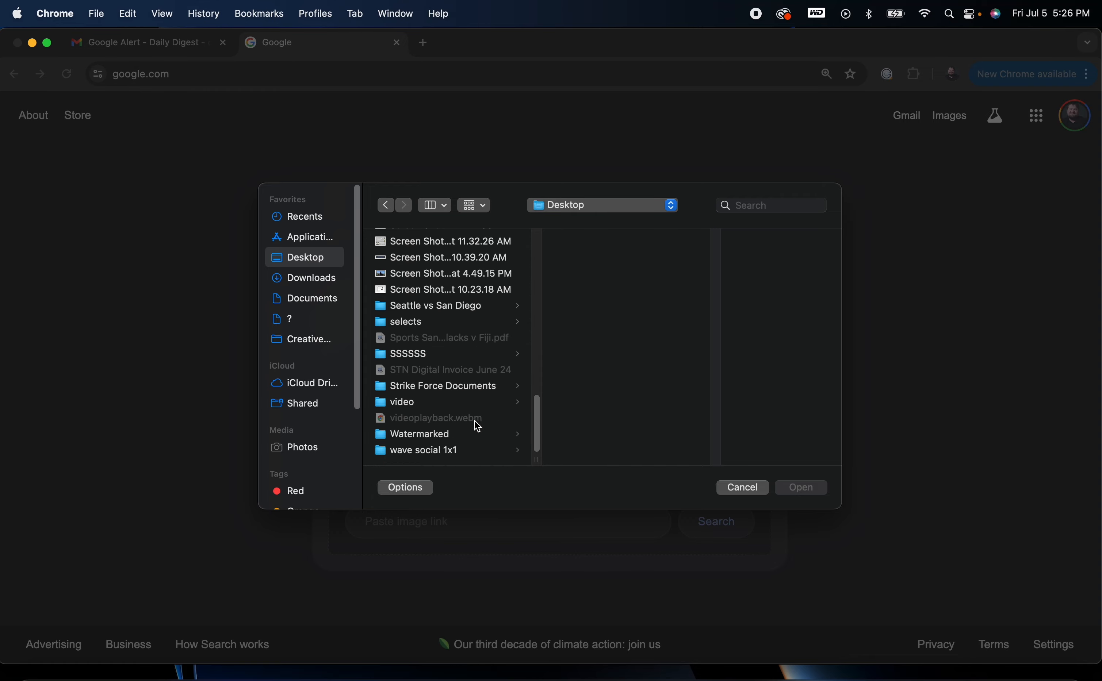
click(743, 488)
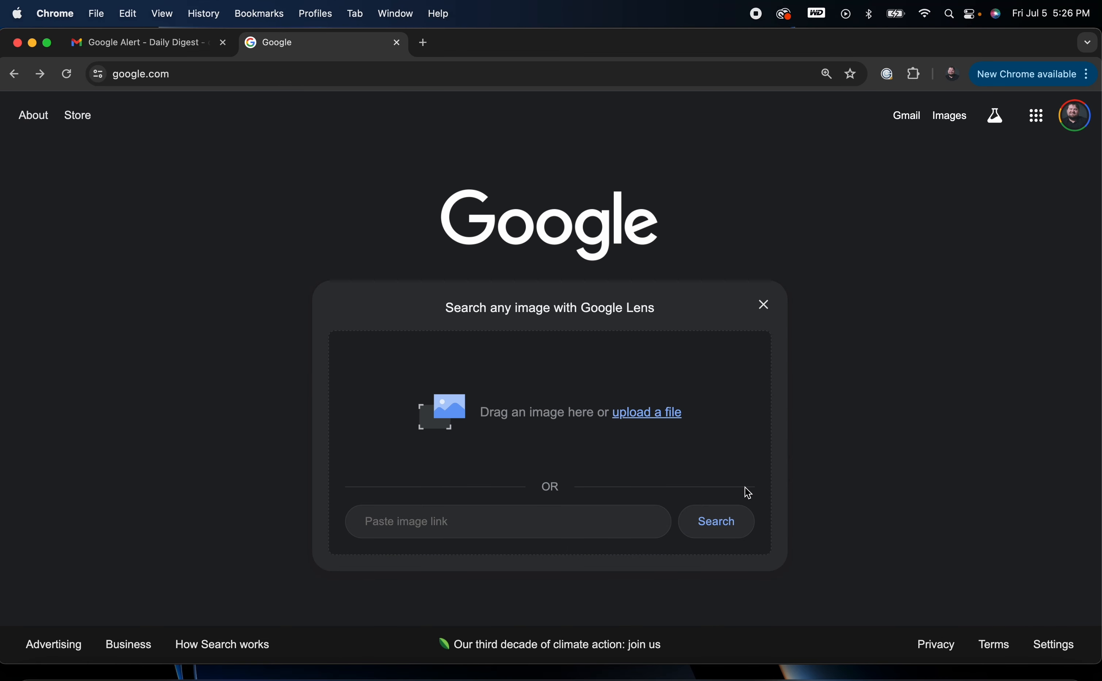
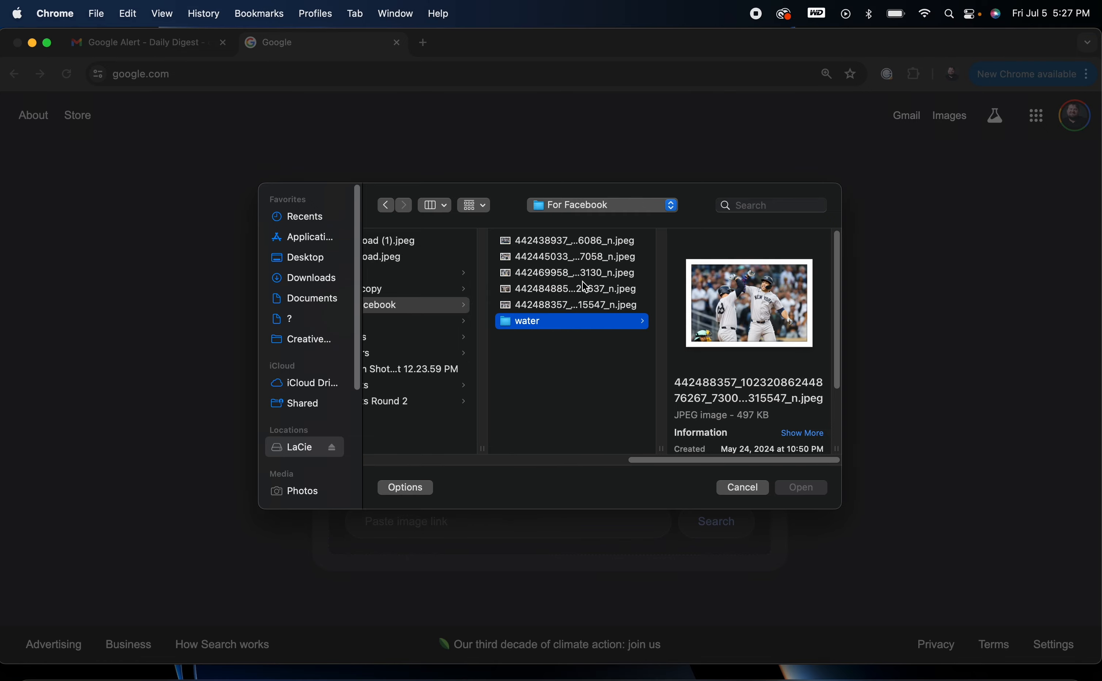
Step: Upload the bat-flip photo 442445033_...7058_n.jpeg from the For Facebook folder to the Lens search
click(583, 273)
click(590, 262)
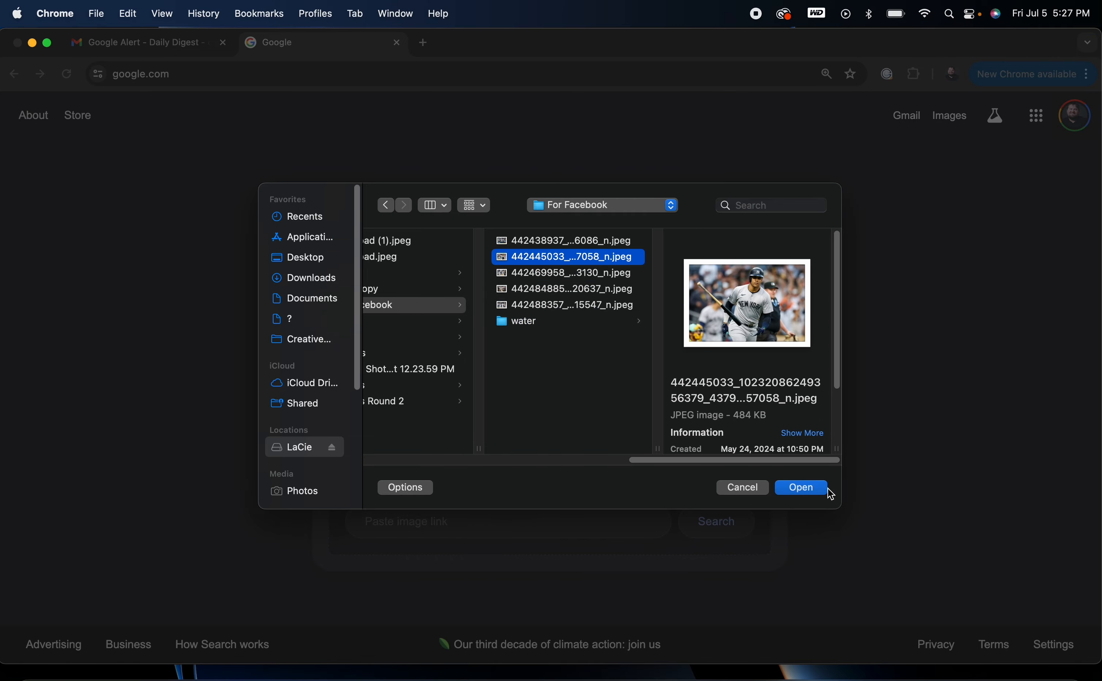
click(813, 489)
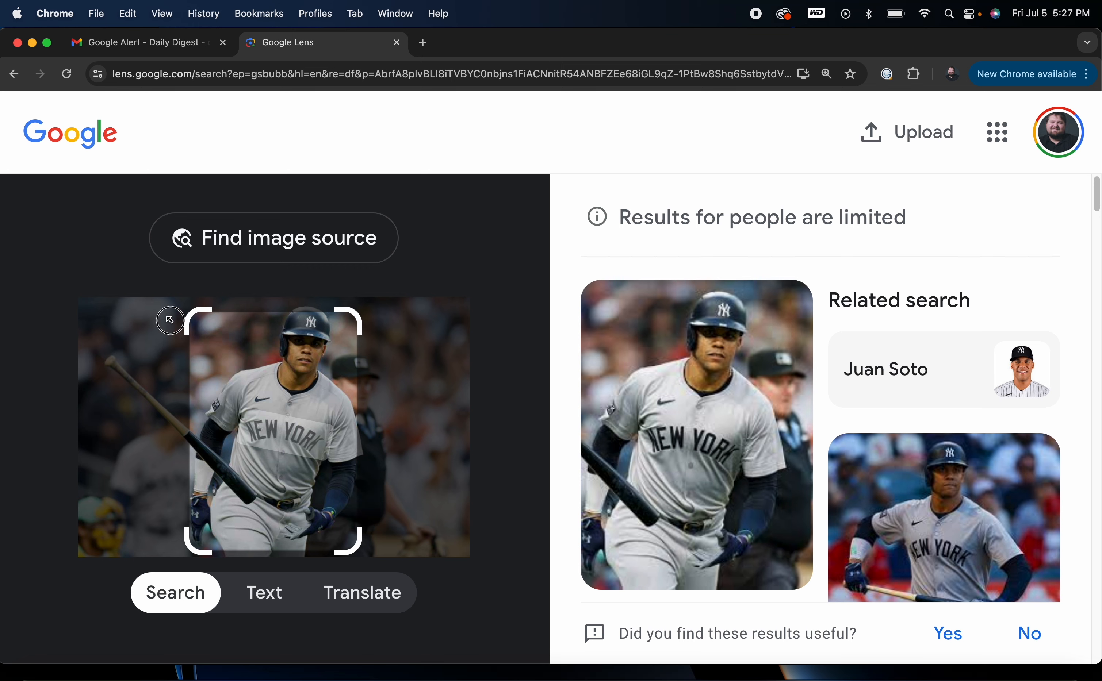
Step: Expand the Lens selection to cover the whole bat-flip photo, and show its exact matches
drag(183, 312, 30, 281)
drag(355, 315, 467, 302)
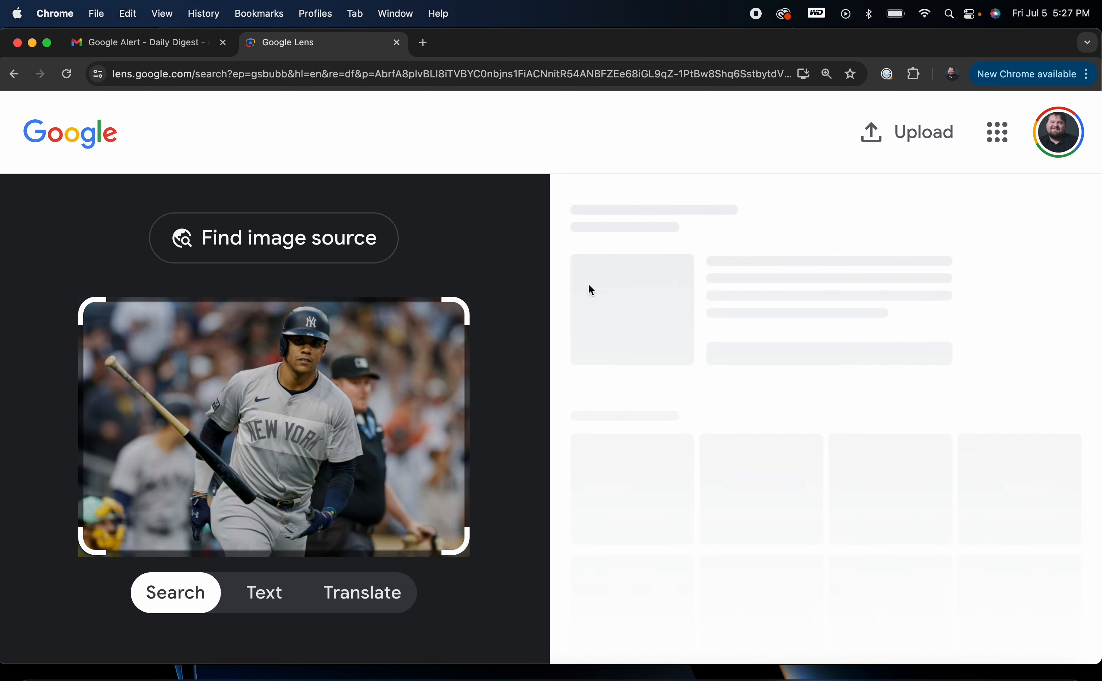
click(263, 244)
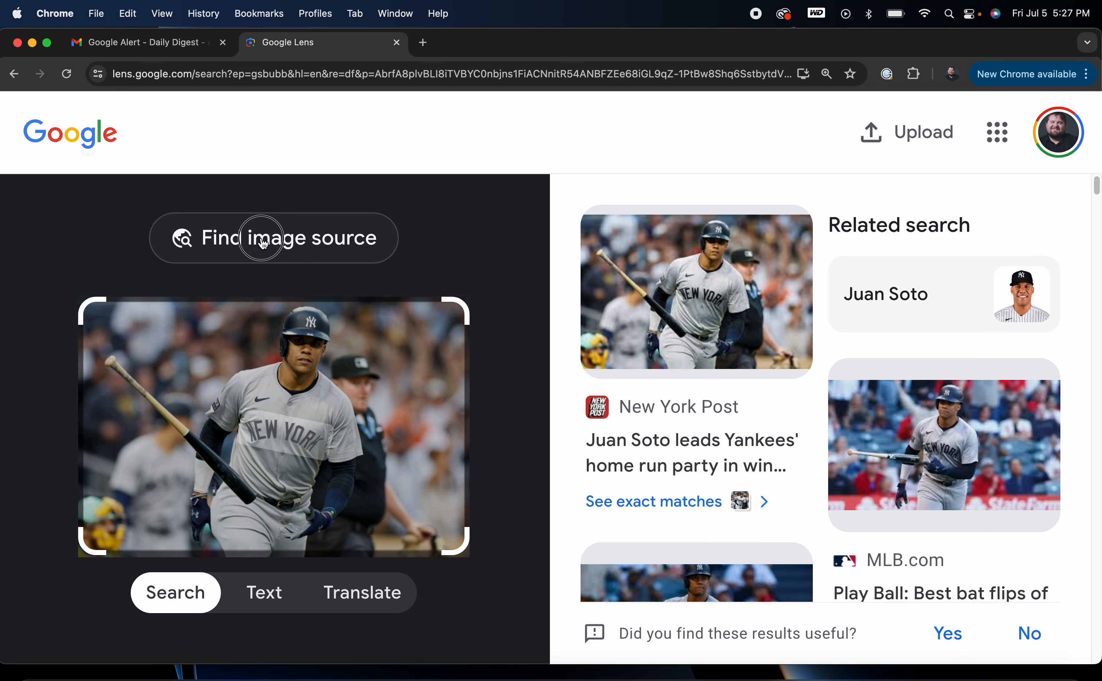
click(689, 504)
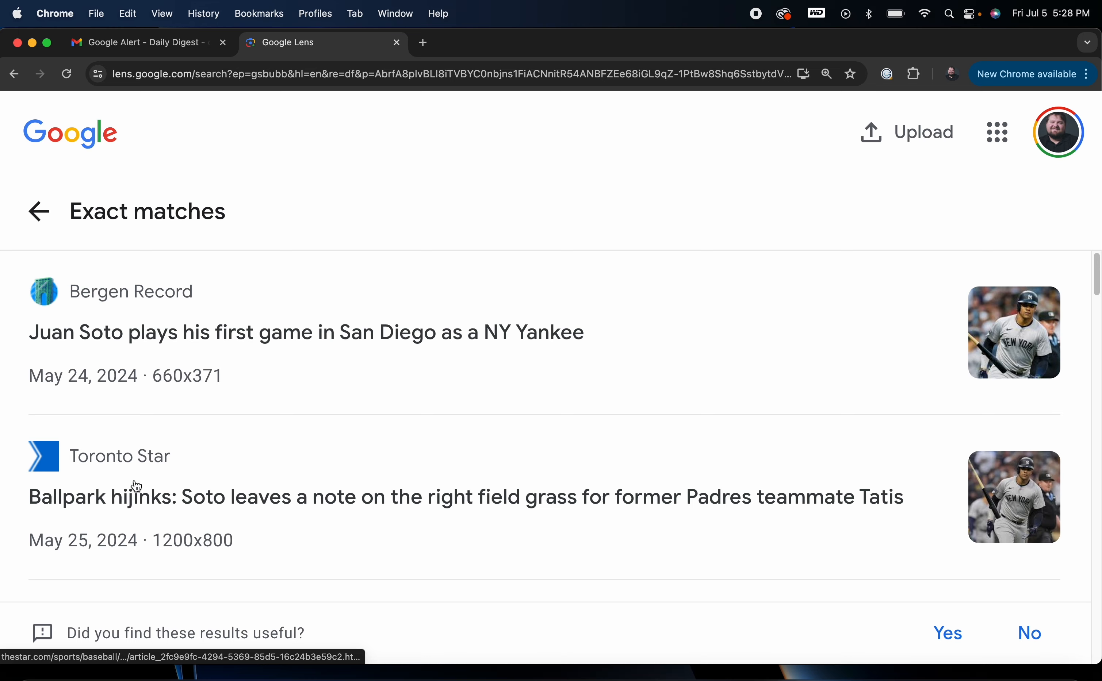
Step: Open the Bergen Record match and examine the article's photos and their captions for the photographer's credit
click(172, 297)
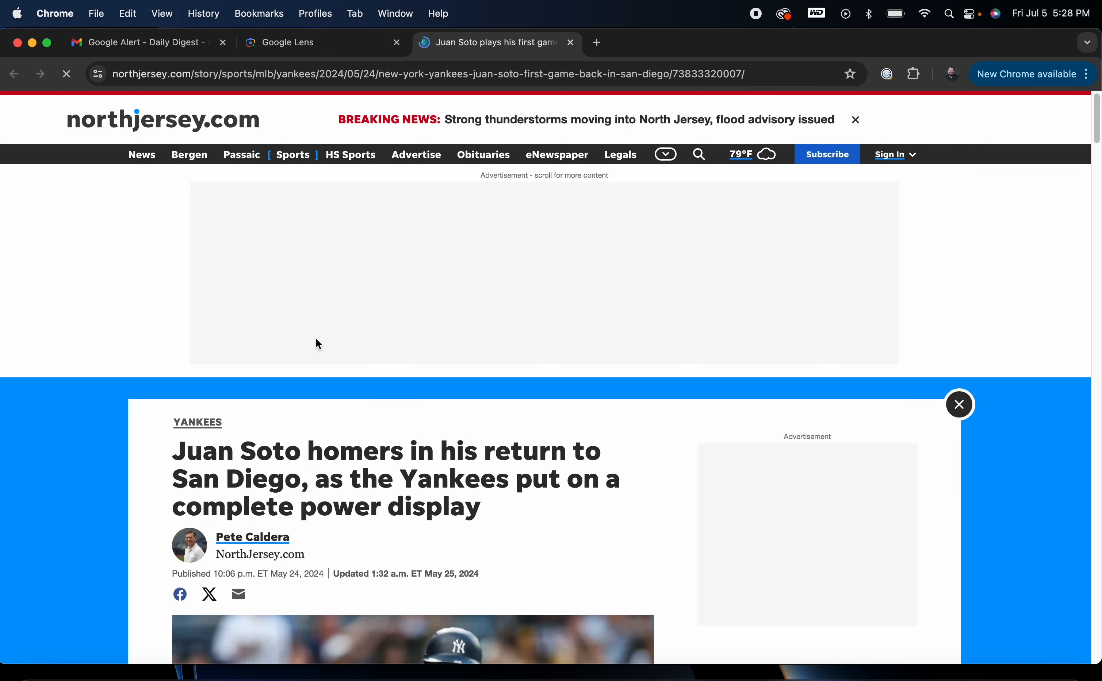
scroll(427, 365, down, 7)
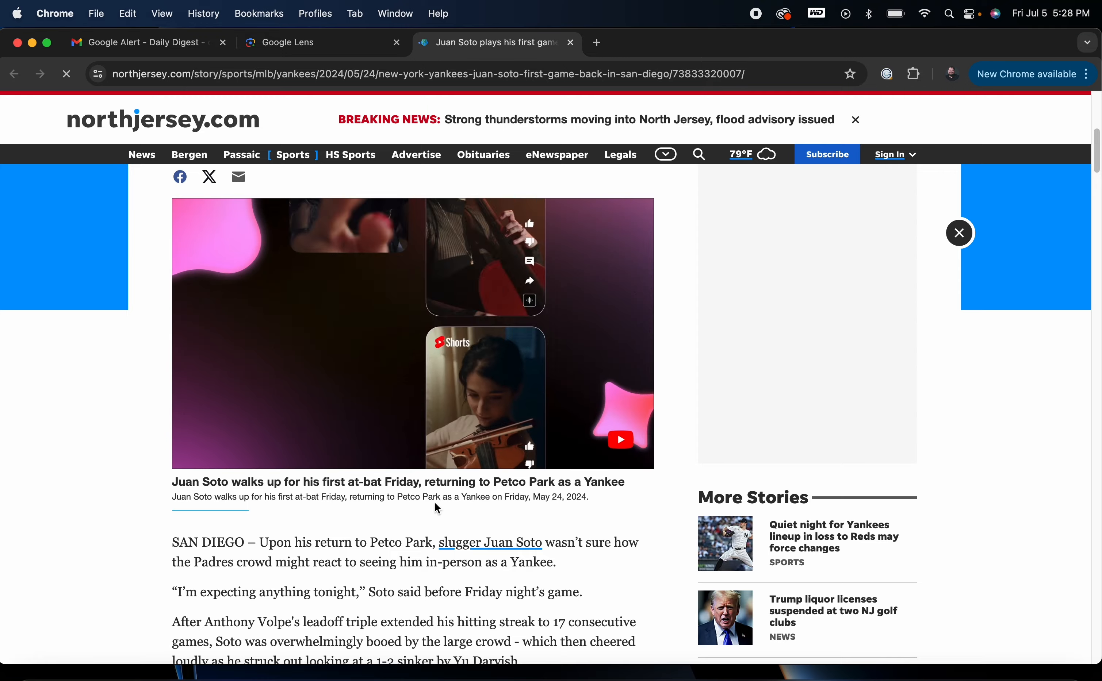
scroll(435, 503, down, 20)
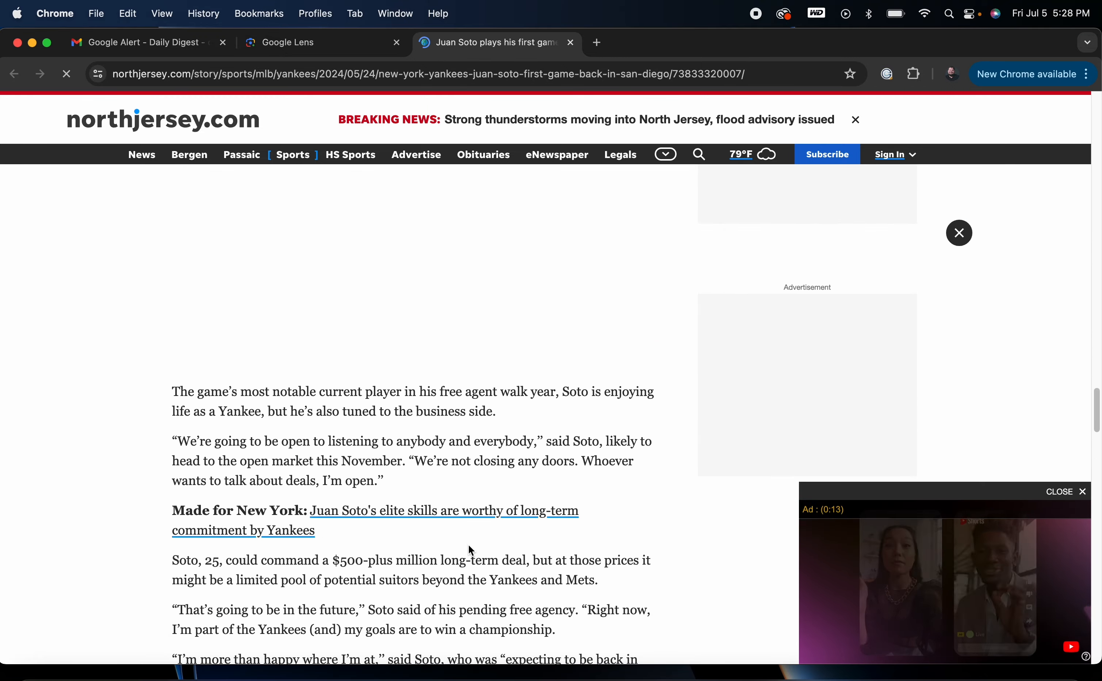
scroll(470, 549, up, 5)
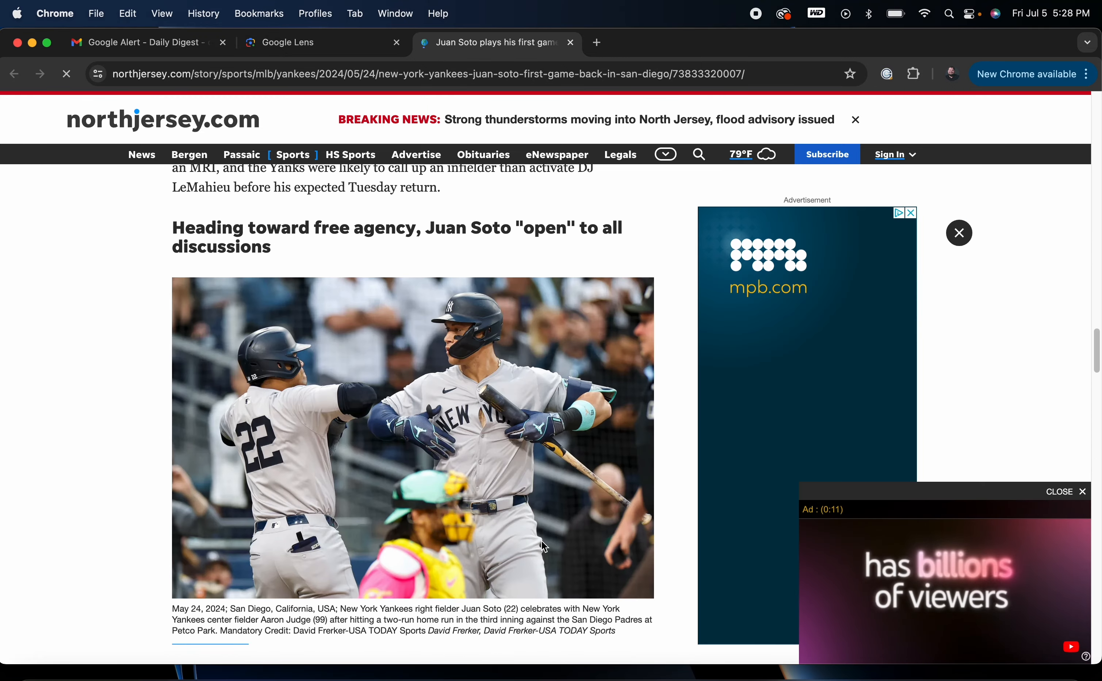
scroll(541, 541, down, 1)
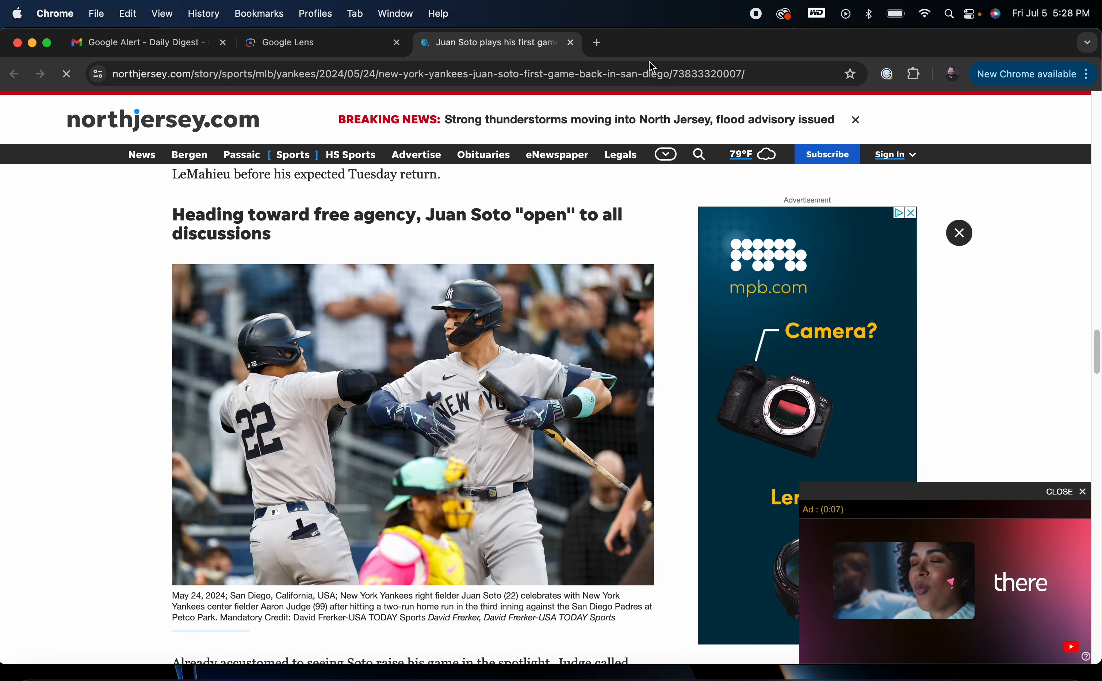
Step: Open the Toronto Star match from the exact matches, dismiss the subscription offer, and check the photo's caption credit
click(370, 43)
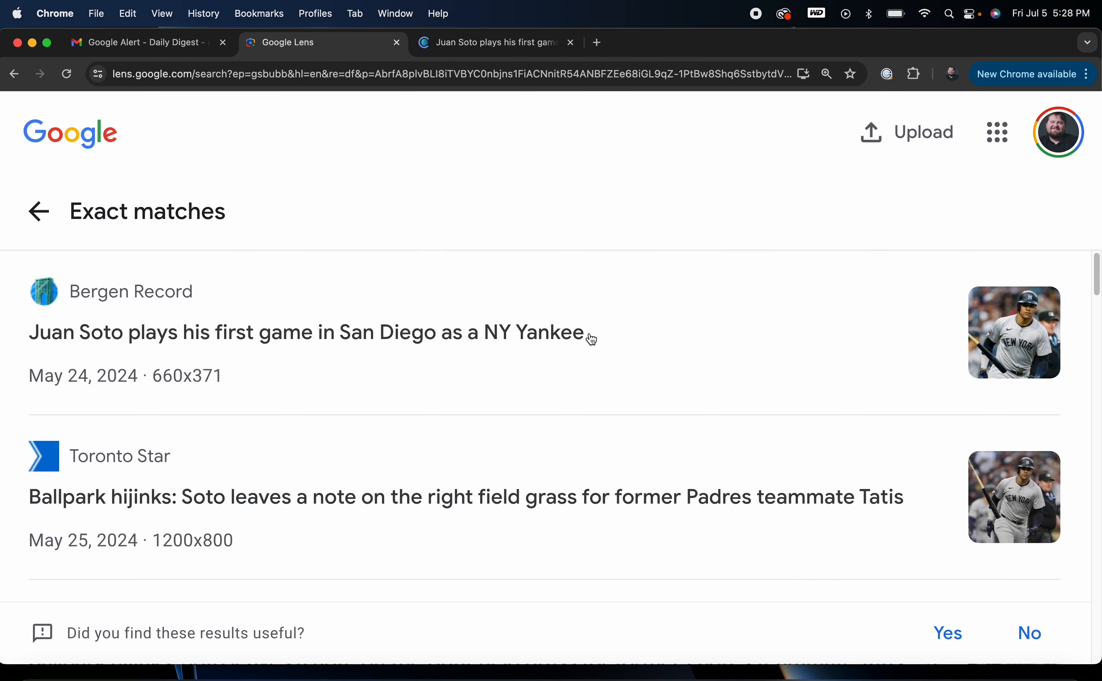
scroll(592, 339, down, 5)
click(1023, 364)
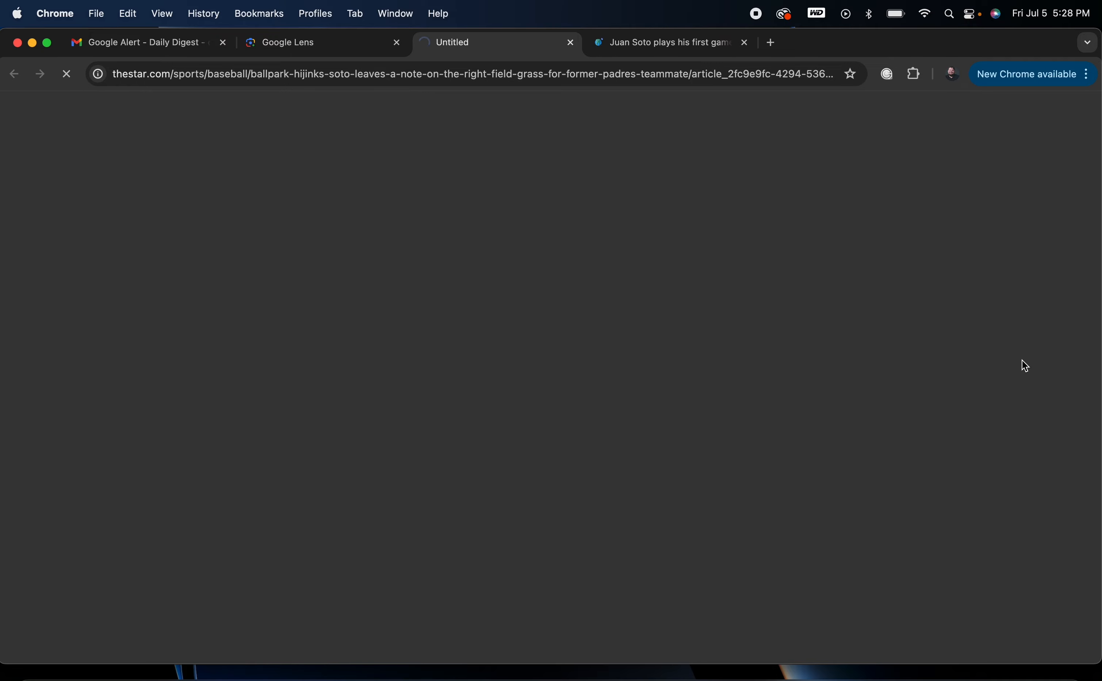
scroll(965, 378, down, 5)
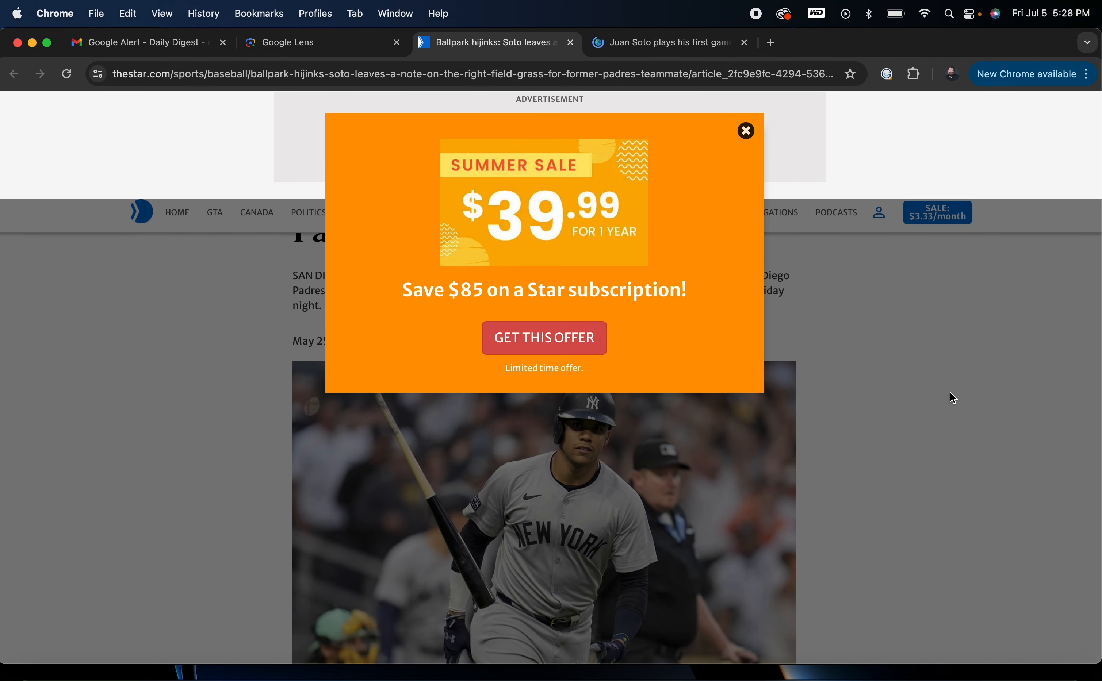
click(746, 131)
scroll(913, 359, down, 3)
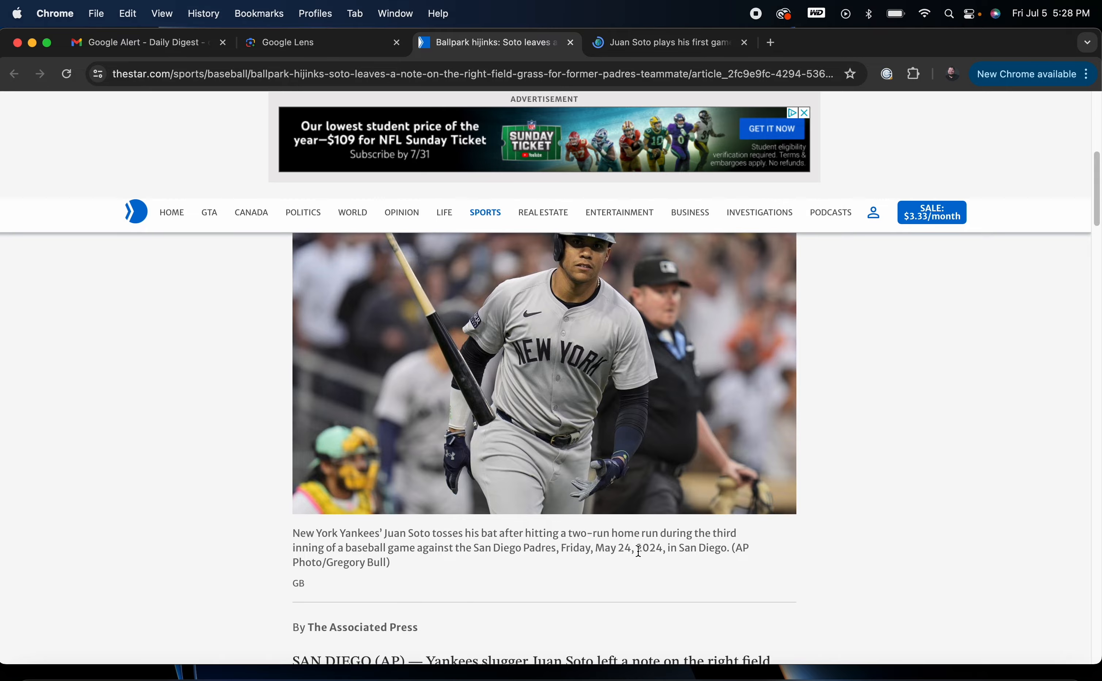
scroll(756, 527, up, 2)
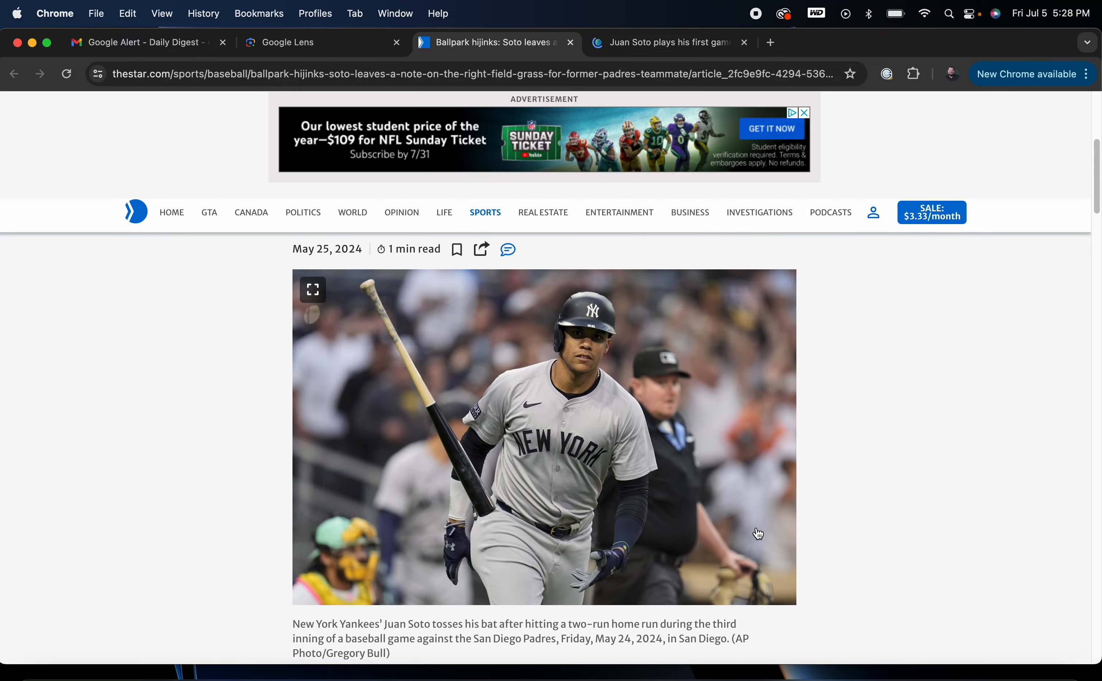
Step: Recheck the northjersey.com article for the bat-flip photo, and close it
click(640, 44)
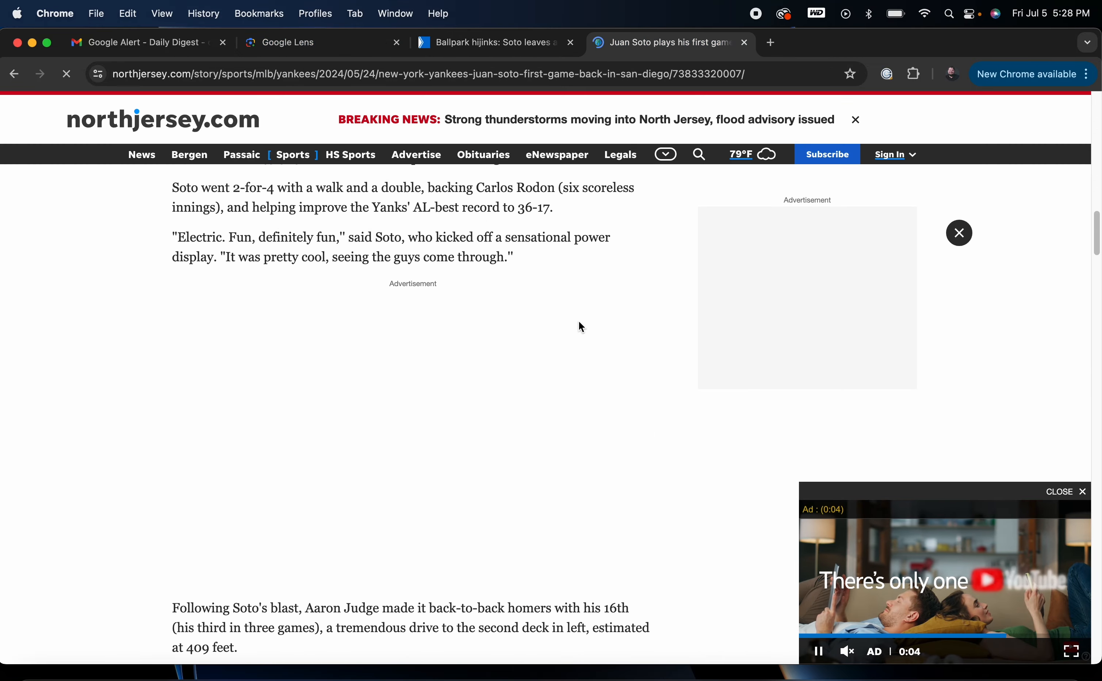
scroll(578, 322, up, 18)
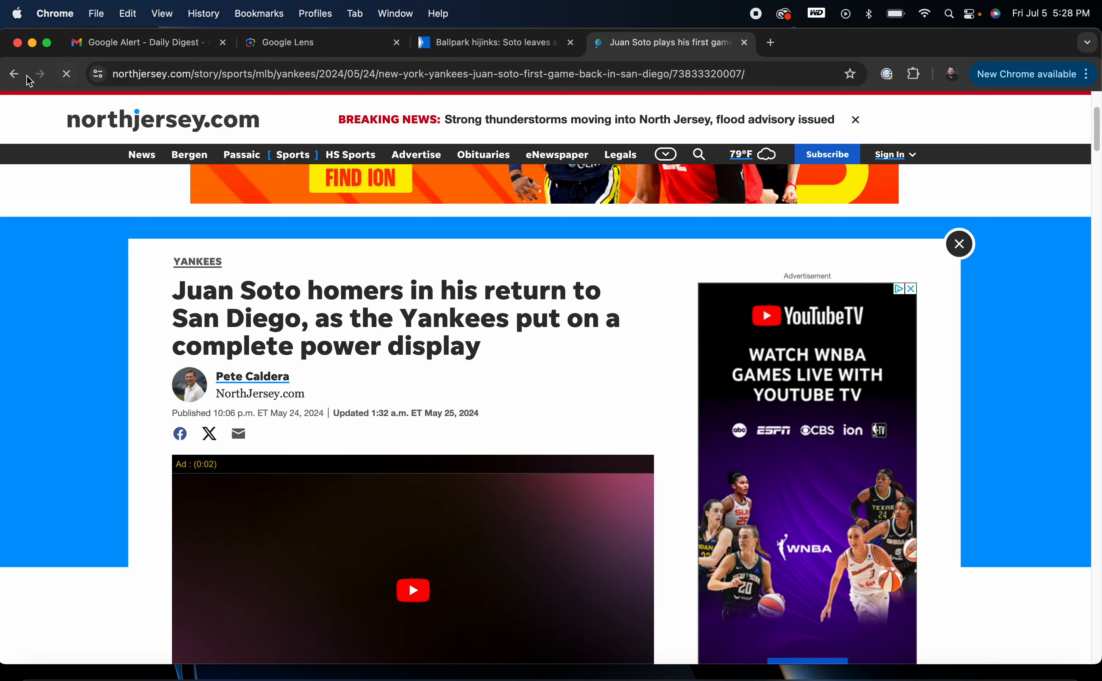
click(12, 78)
scroll(584, 366, down, 10)
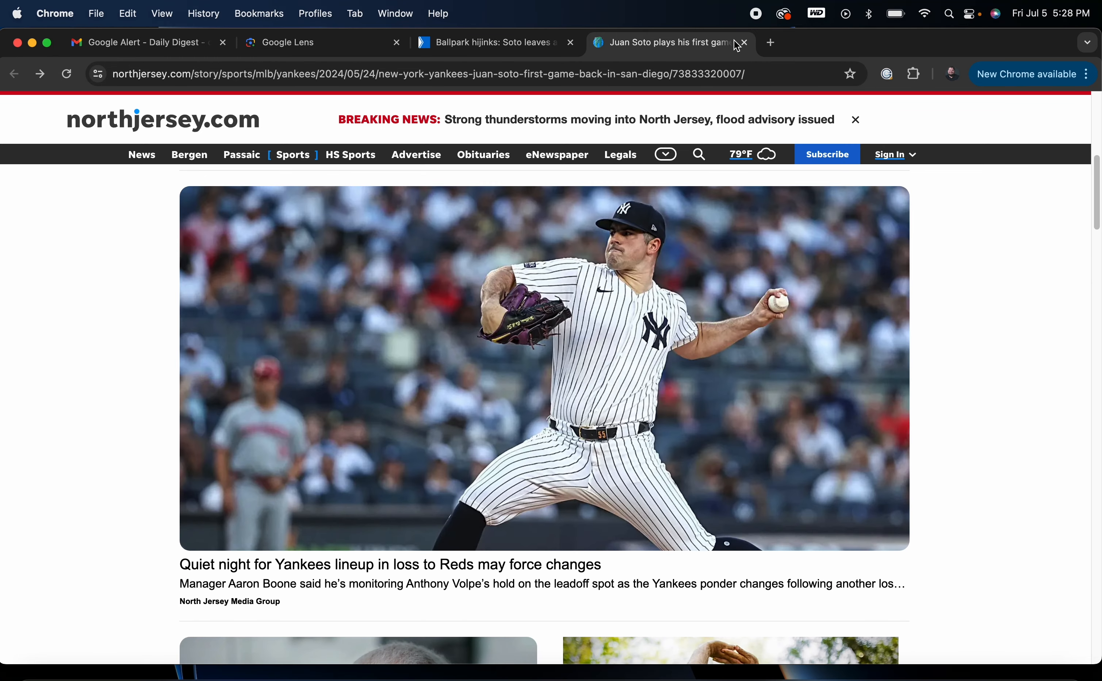
click(744, 43)
Step: Open the San Diego Union-Tribune match from the exact matches, check its photo, and close the article
click(322, 44)
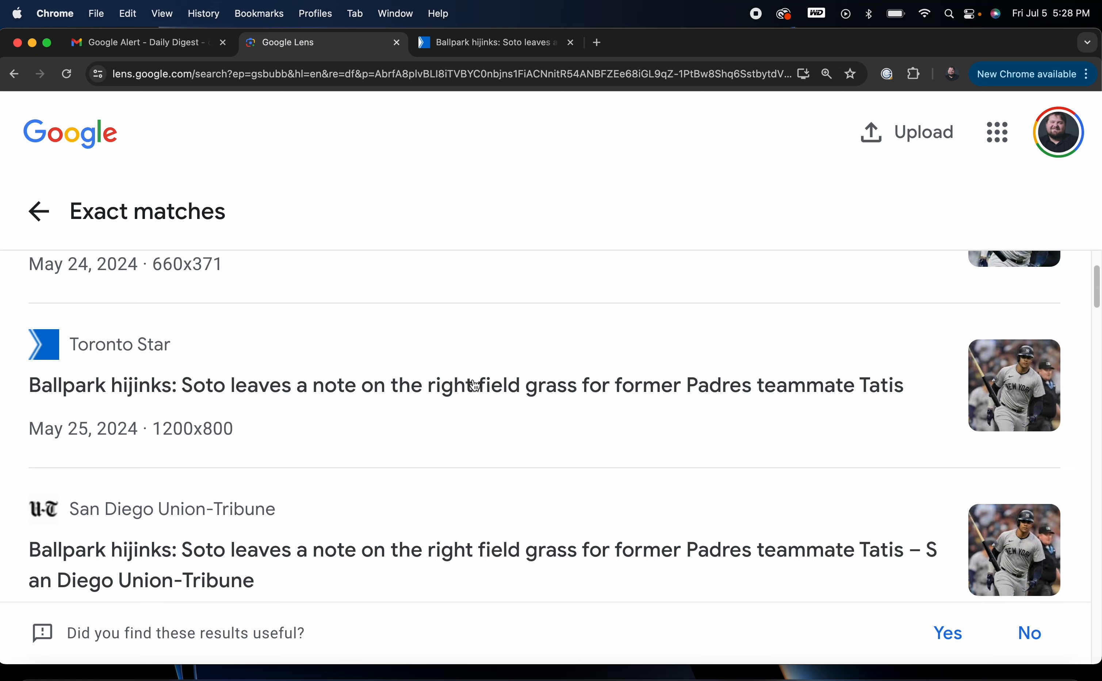
scroll(475, 385, down, 4)
scroll(475, 386, down, 1)
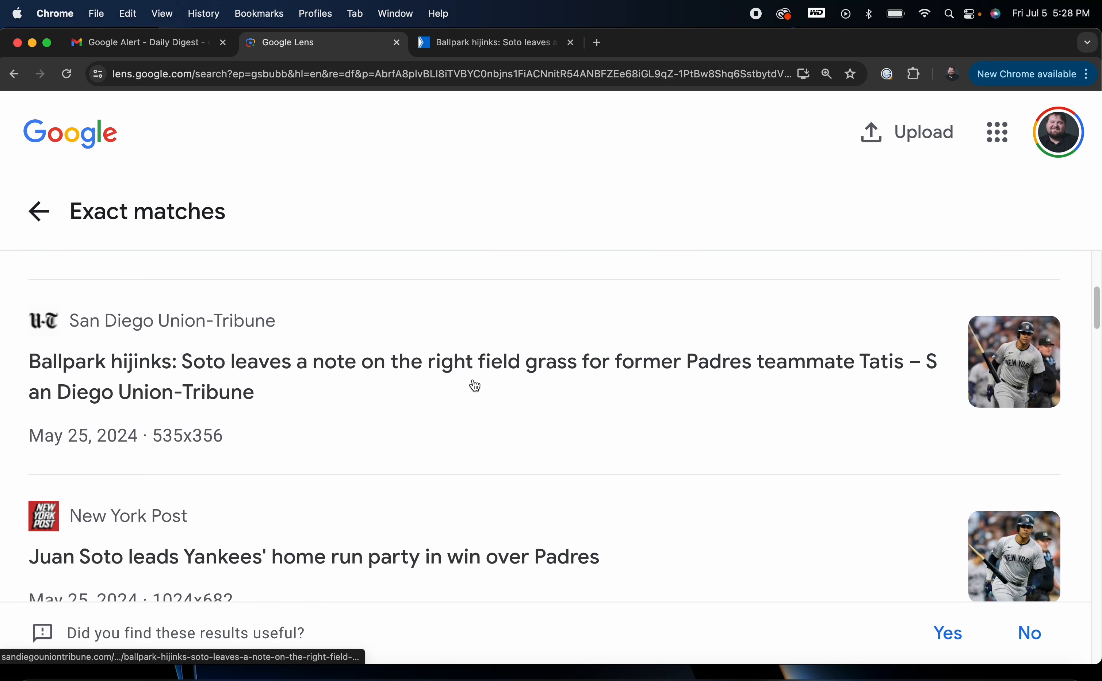
click(1011, 364)
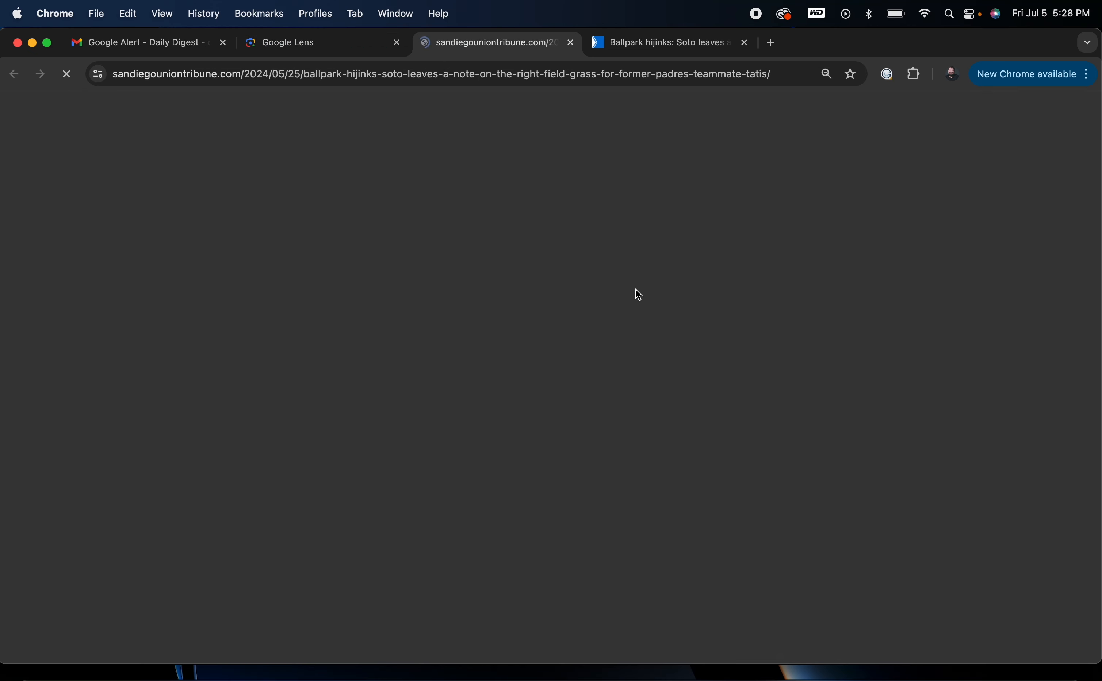
scroll(628, 299, down, 2)
scroll(630, 303, down, 5)
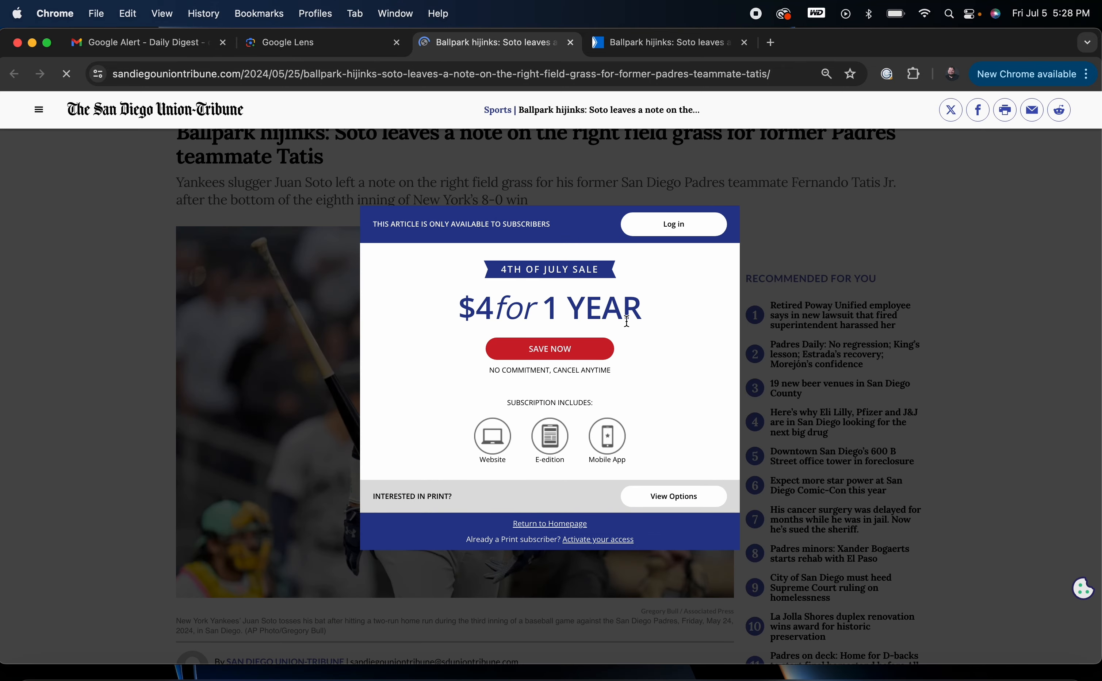
click(571, 43)
Step: Open The Norfolk Daily News match from the exact matches, and check the photo and its caption credit
scroll(777, 404, down, 6)
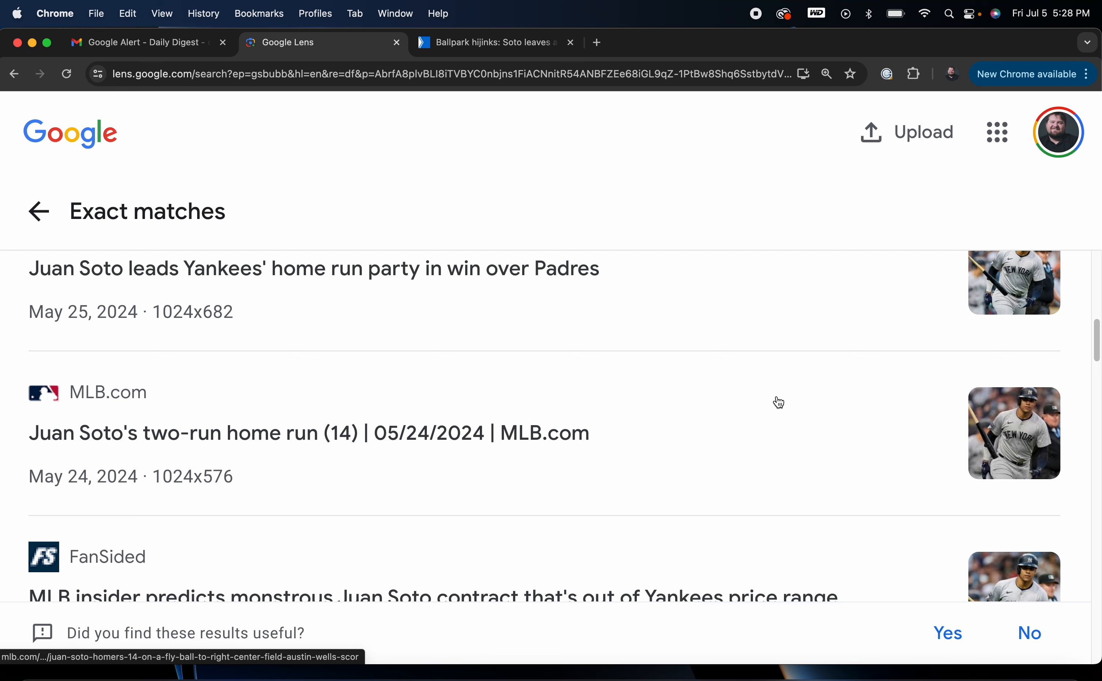
scroll(468, 397, down, 6)
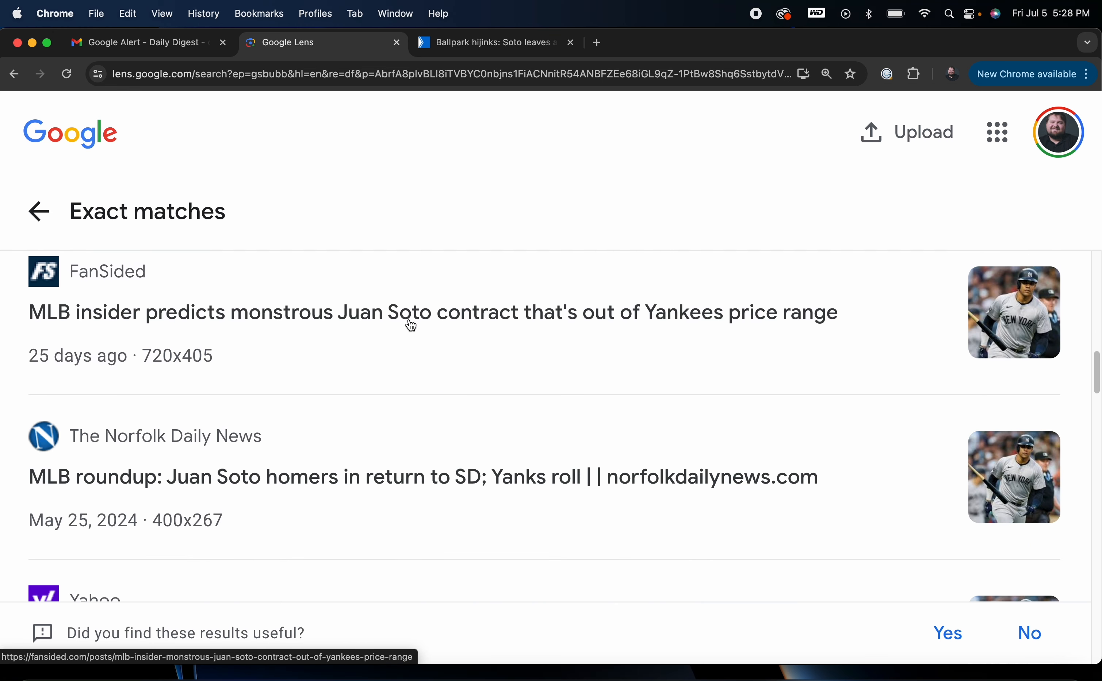
click(452, 477)
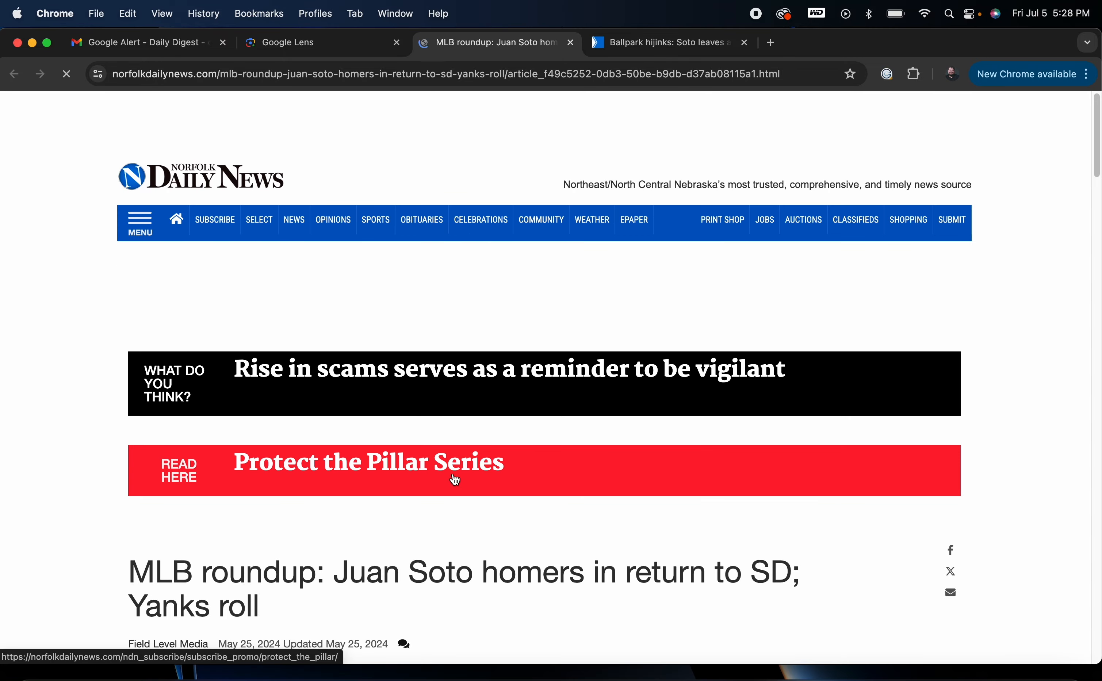
scroll(463, 426, down, 10)
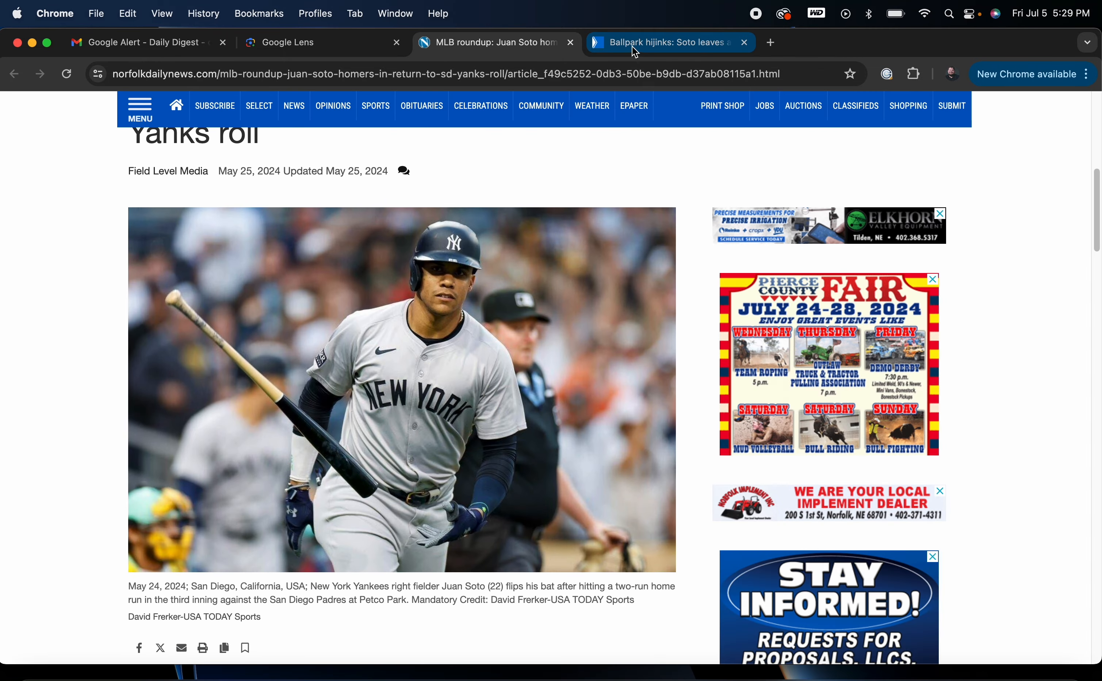
Step: Move the Toronto Star article to its own window, zoom the Norfolk article to 80%, and arrange both windows to compare the two photos
drag(635, 49, 832, 180)
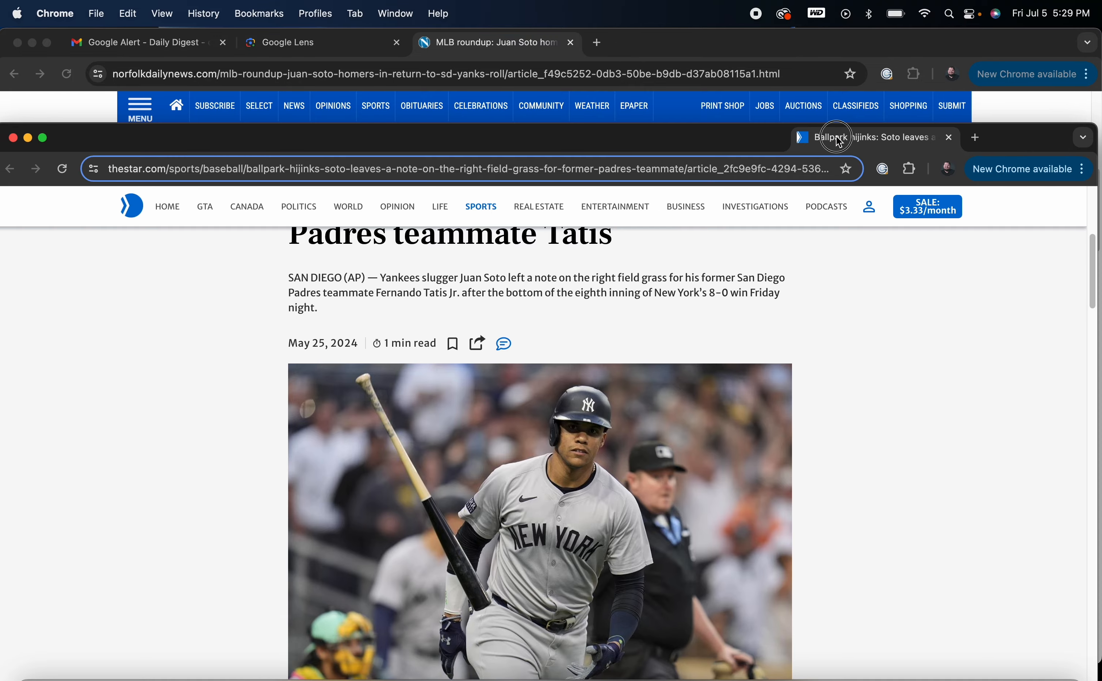
click(716, 53)
key(super+minus)
key(super+minus)
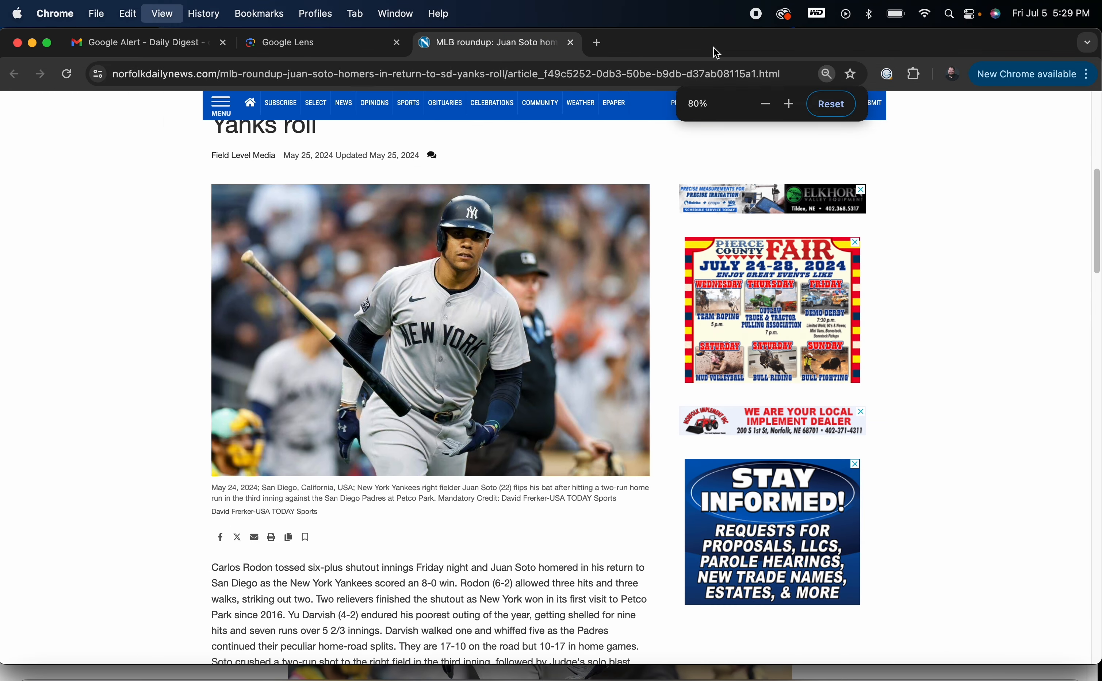
drag(931, 29, 839, 28)
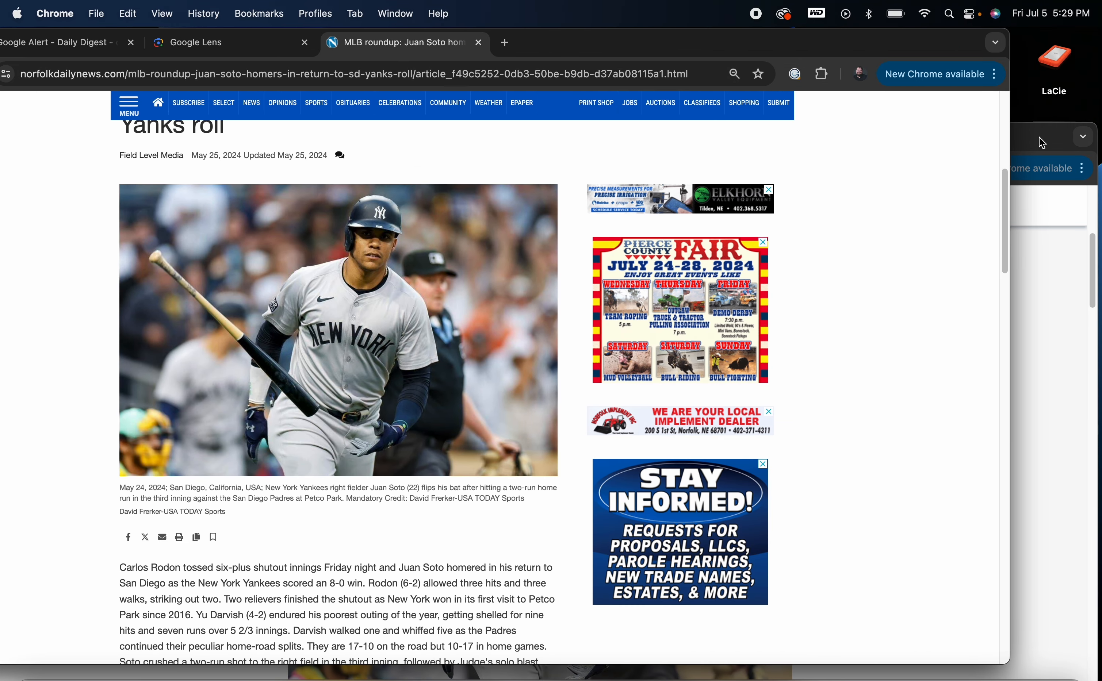
click(1042, 142)
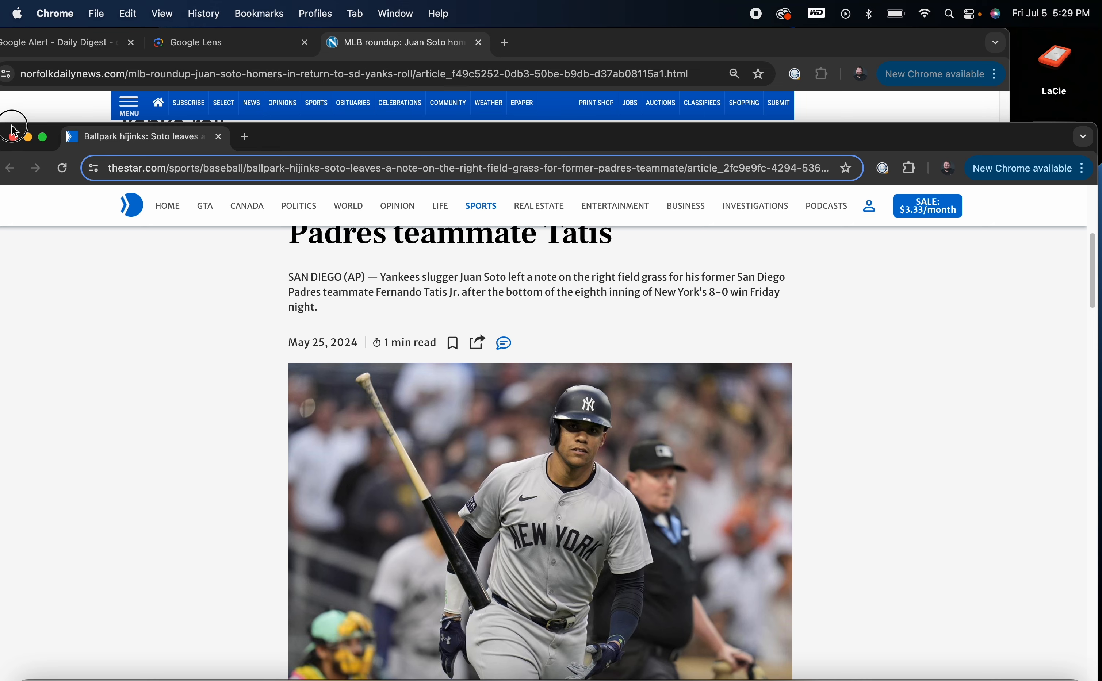
drag(6, 127, 613, 115)
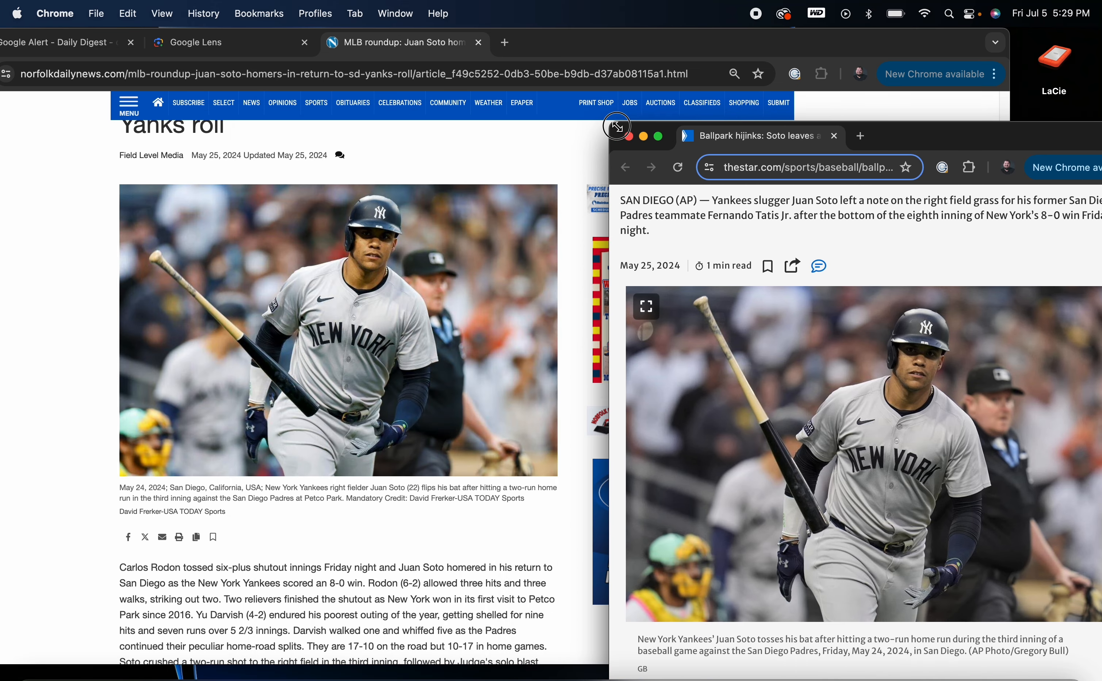
drag(919, 125, 846, 71)
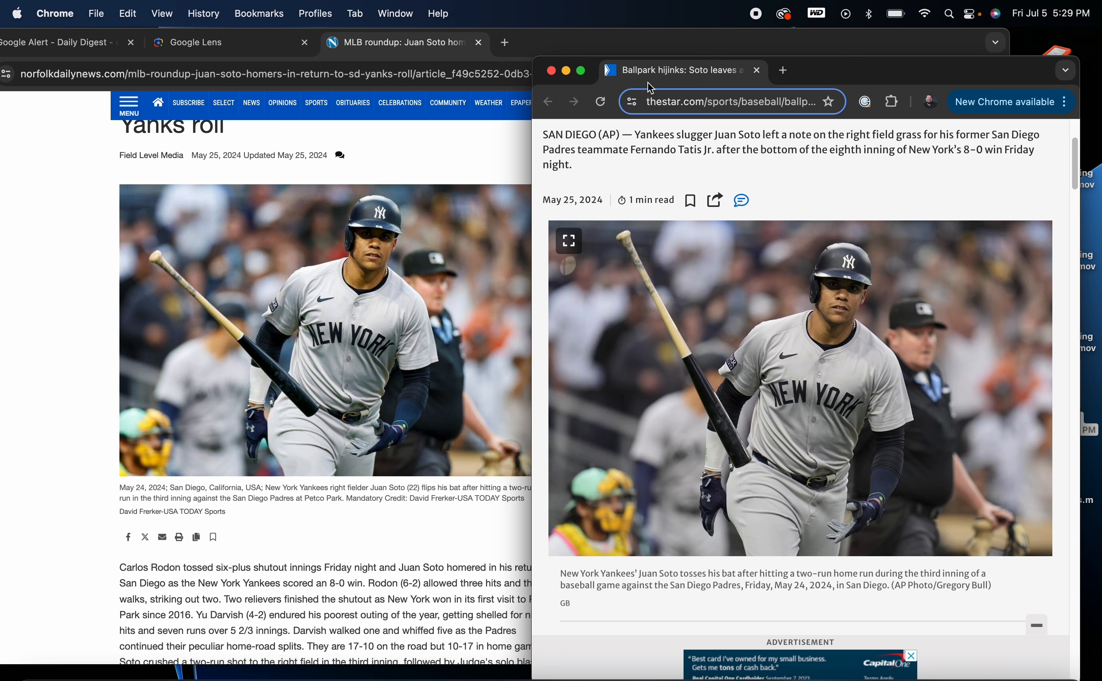
Step: Close the Toronto Star article, and open the Yahoo match from the photo's exact matches
click(755, 72)
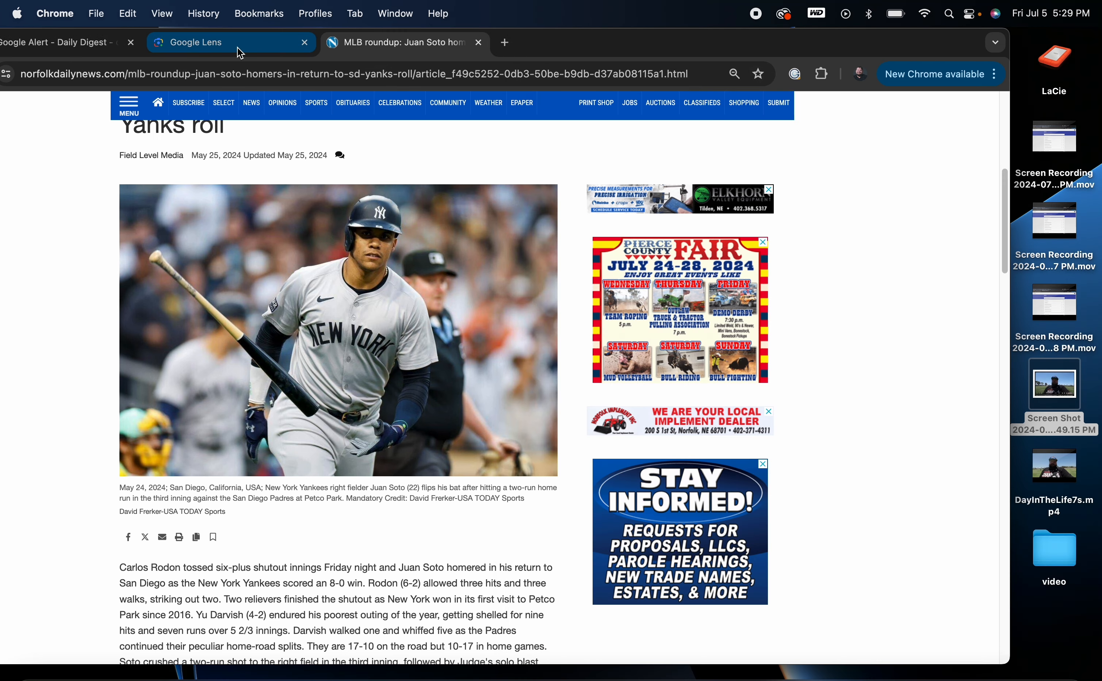
click(194, 42)
drag(529, 50, 632, 19)
scroll(615, 418, down, 5)
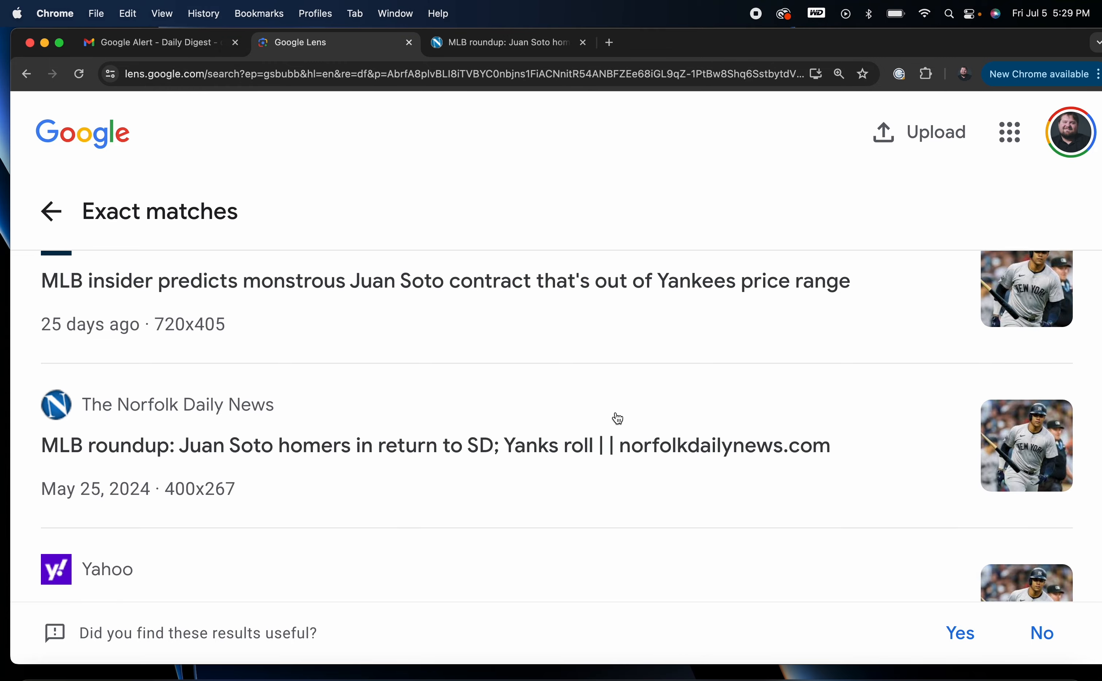
click(301, 394)
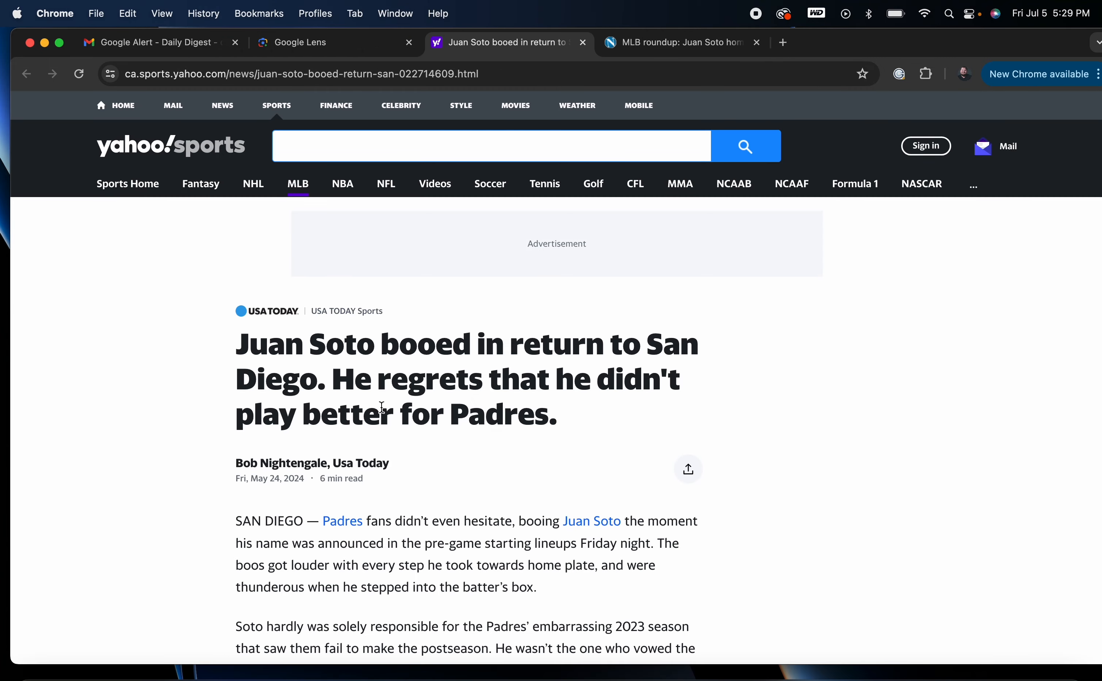
Step: Find and check the Juan Soto photo in the Yahoo Sports article, and close the article
scroll(381, 412, down, 2)
scroll(382, 412, down, 20)
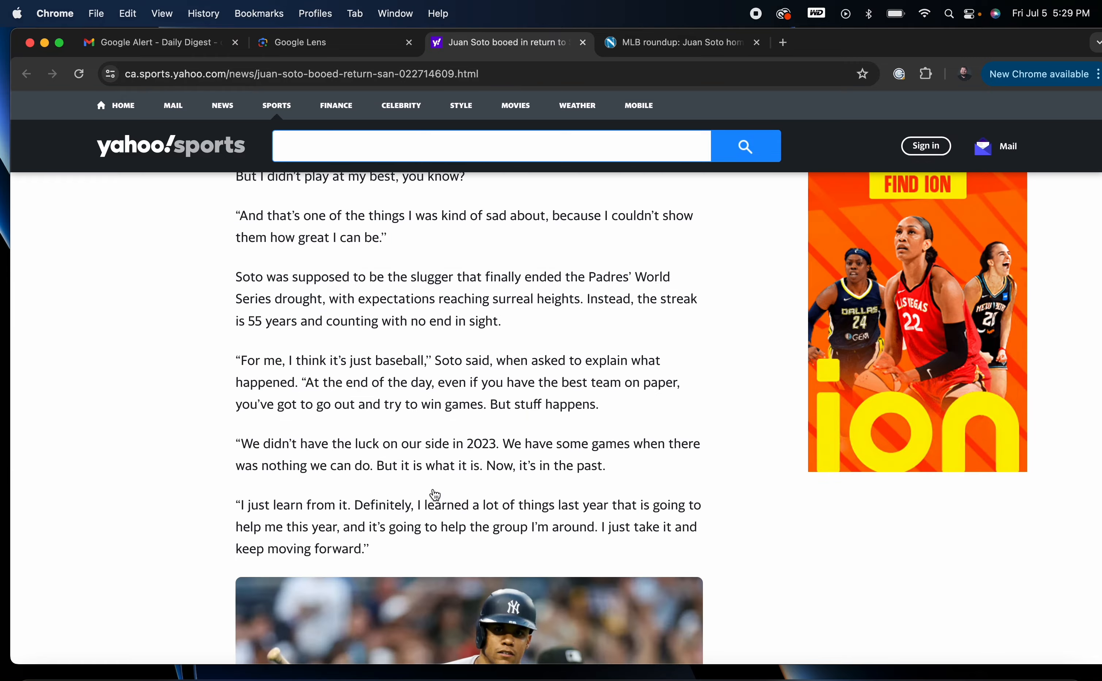
scroll(479, 452, up, 15)
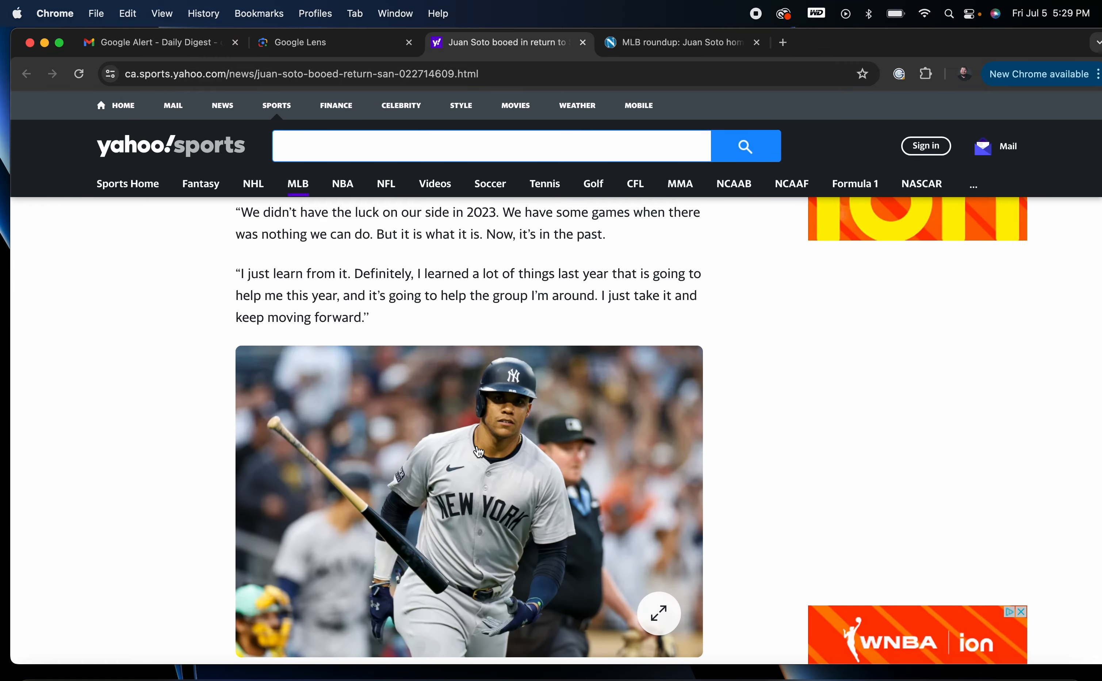
scroll(507, 489, up, 5)
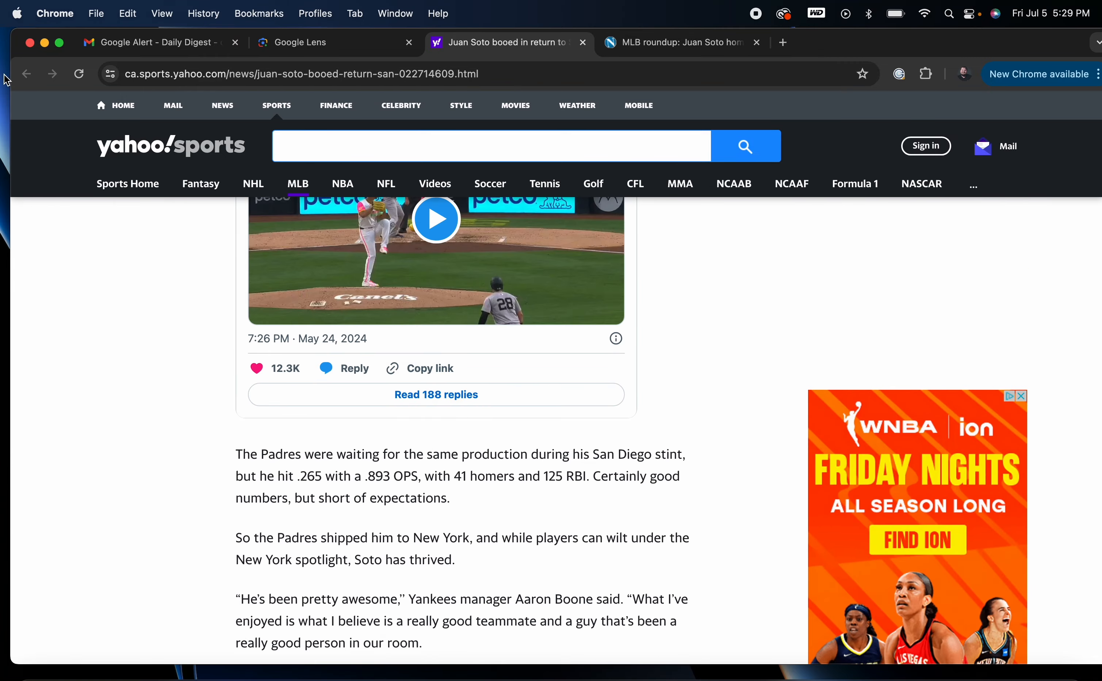
click(582, 43)
Step: Open The New York Times match from the exact matches in Google Lens, check its photo, and close the article
click(183, 46)
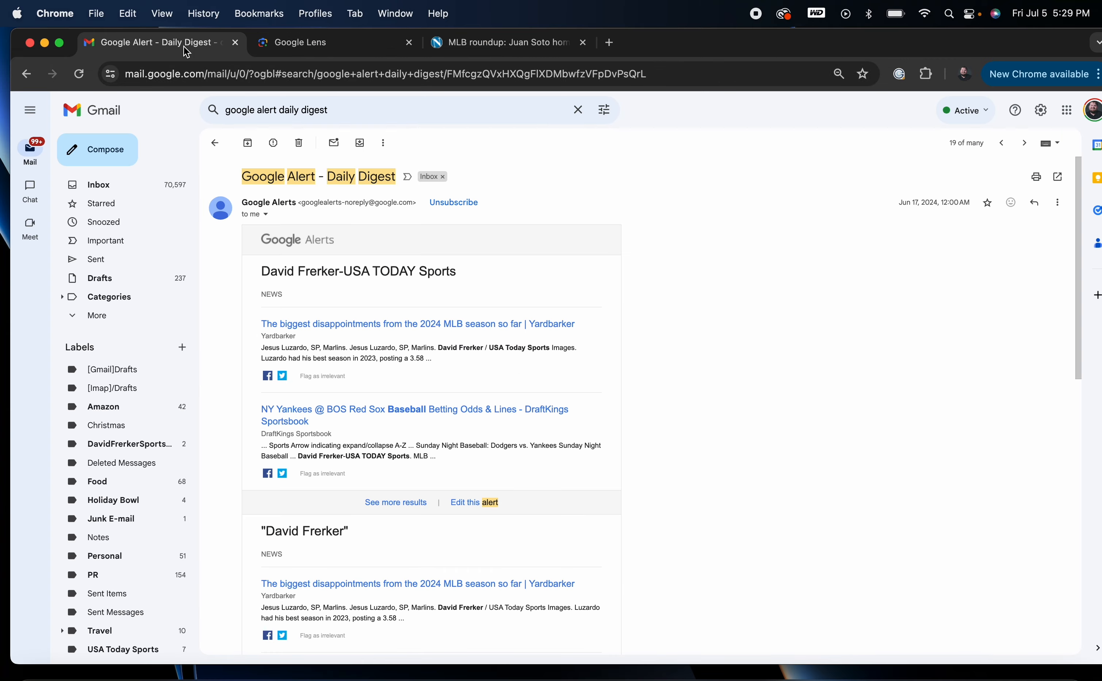
click(502, 42)
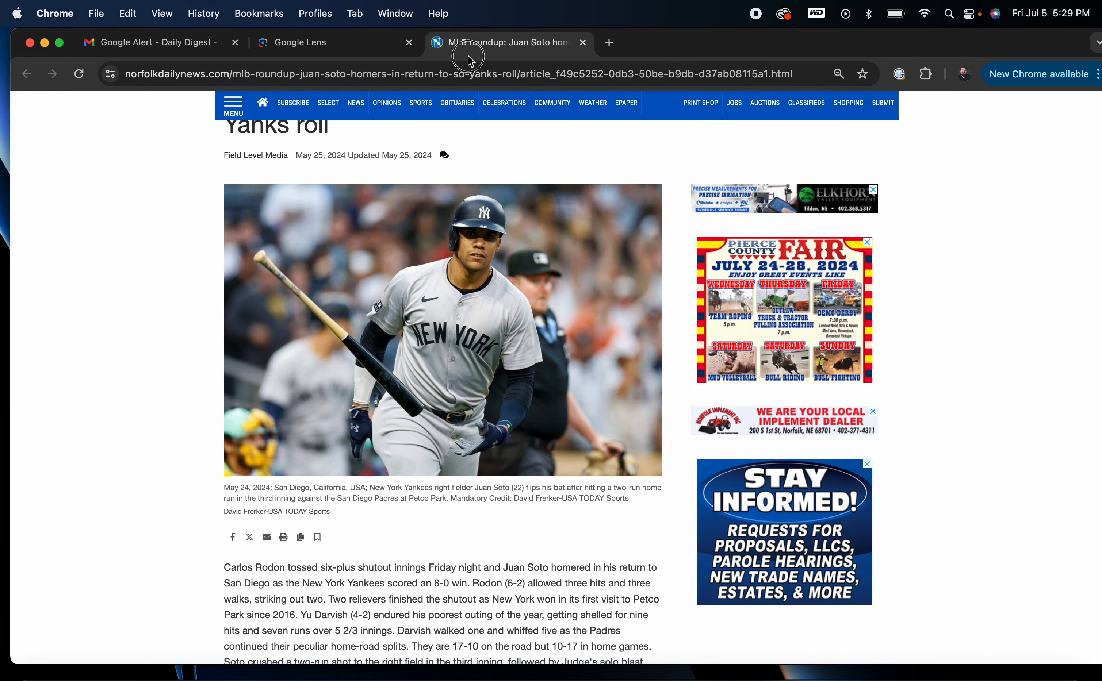
click(316, 59)
scroll(571, 334, down, 5)
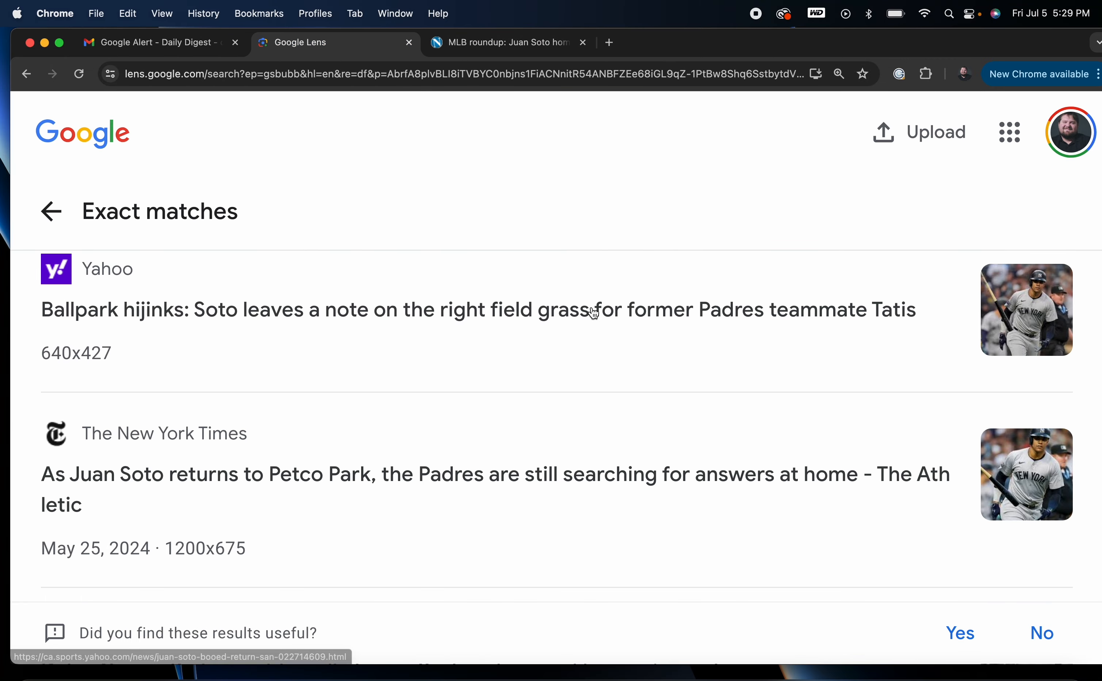
scroll(570, 334, up, 10)
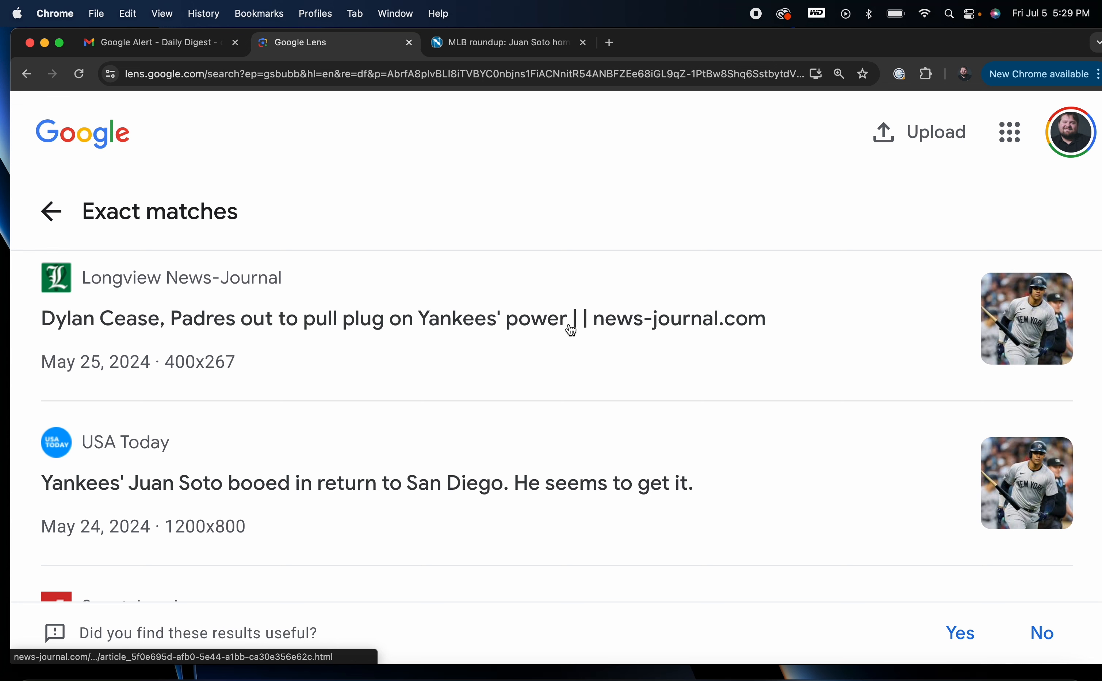
scroll(571, 335, up, 3)
scroll(571, 330, up, 3)
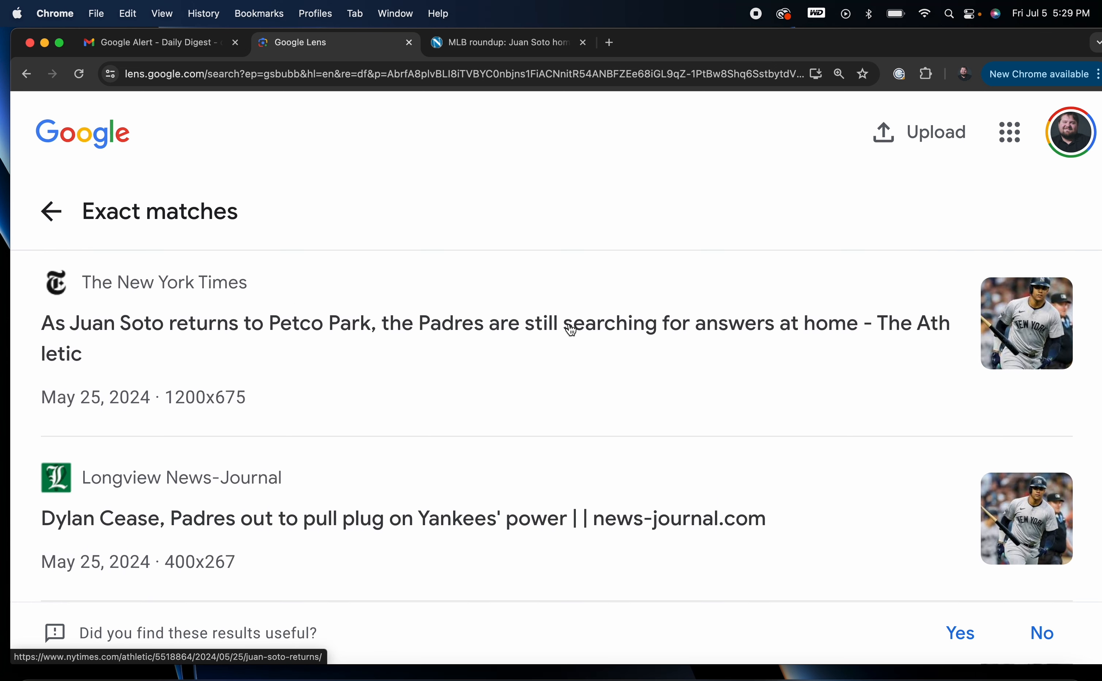
click(536, 366)
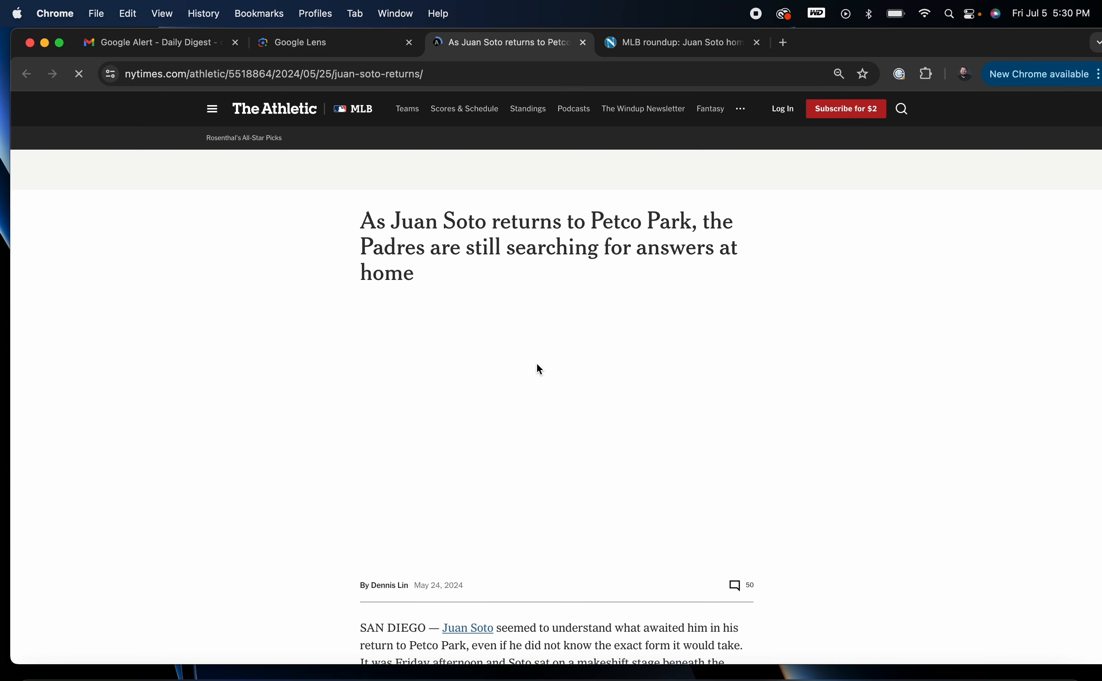
scroll(536, 364, down, 8)
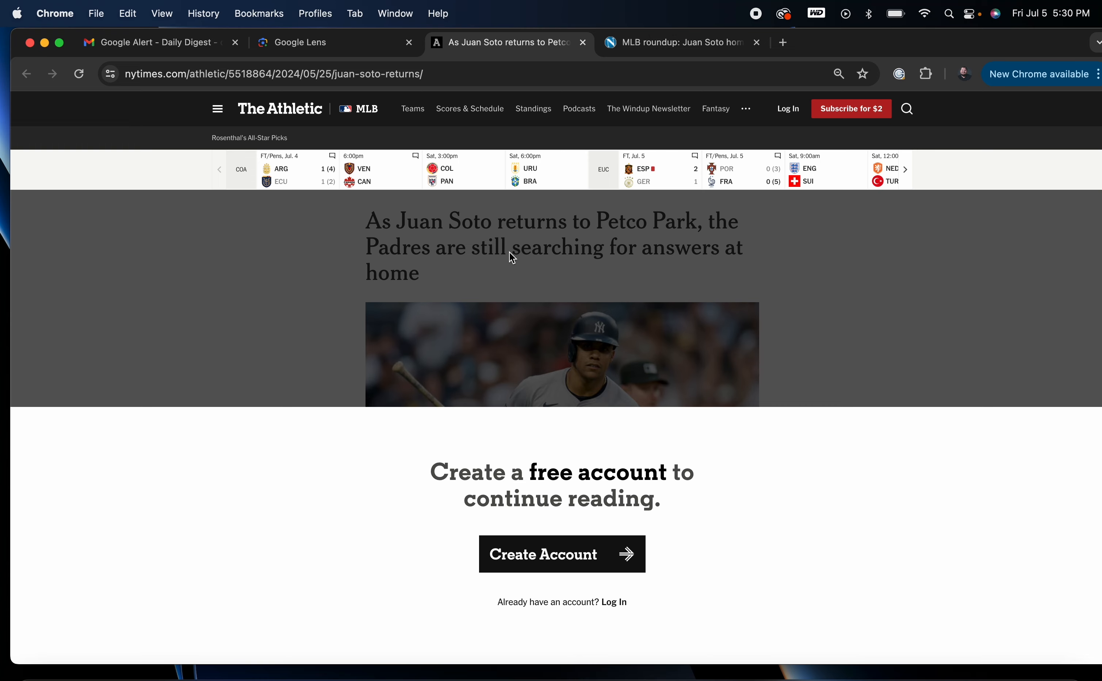
click(583, 42)
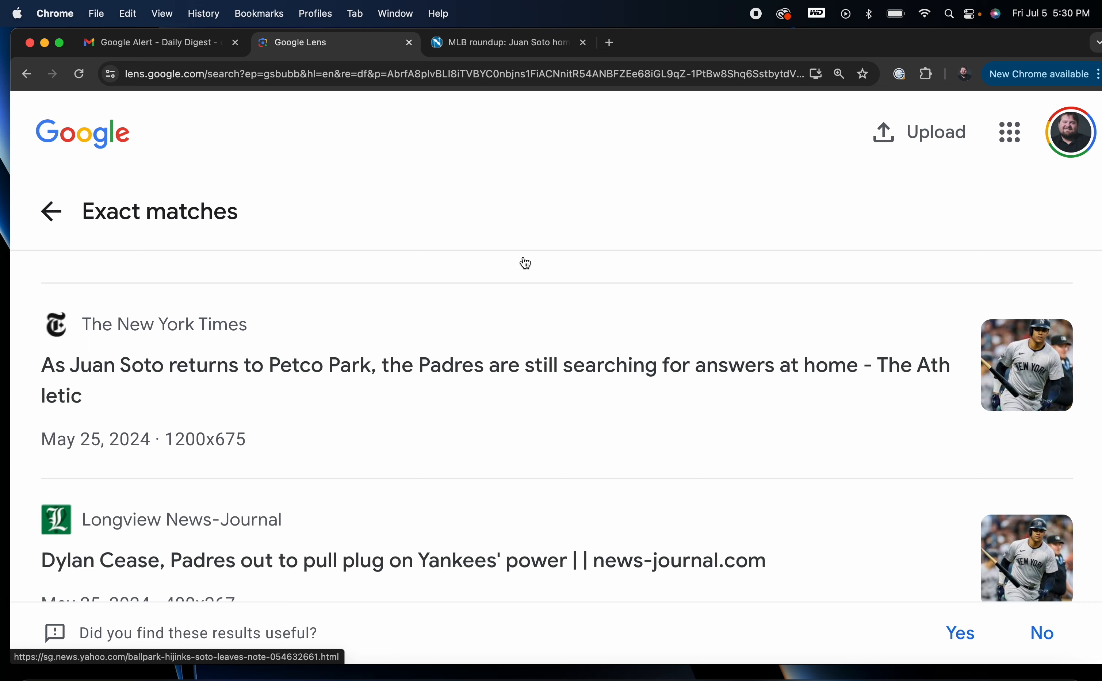
Step: Look further down the exact matches and open the New York Yankees "Soto Photos" post on X
scroll(487, 354, down, 10)
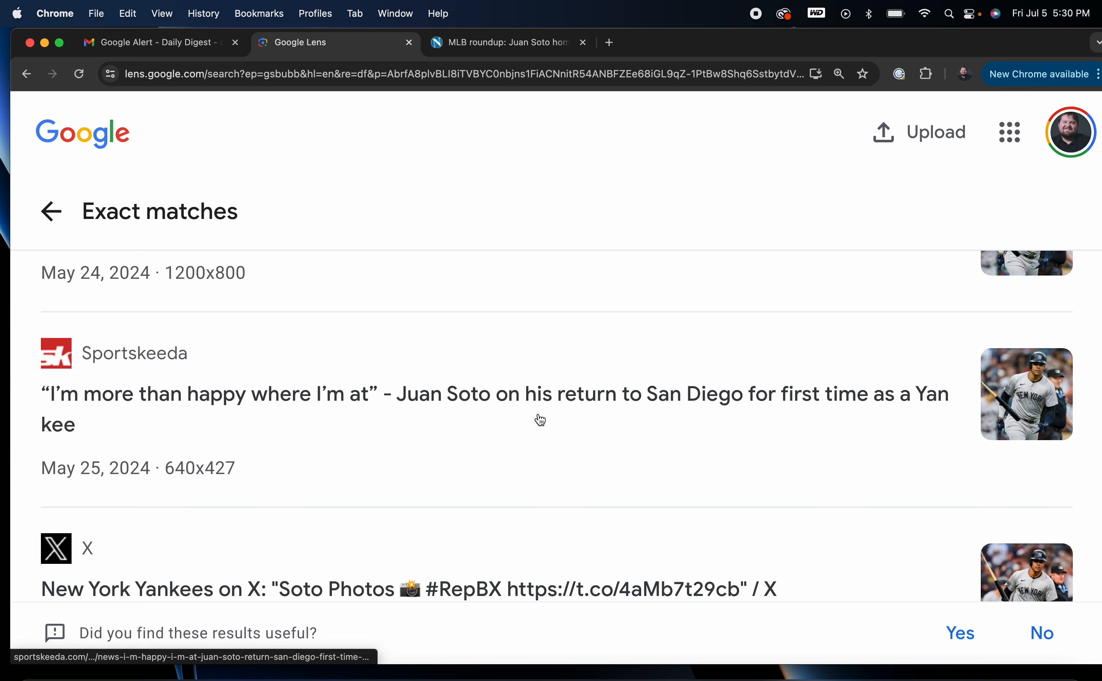
scroll(540, 420, down, 5)
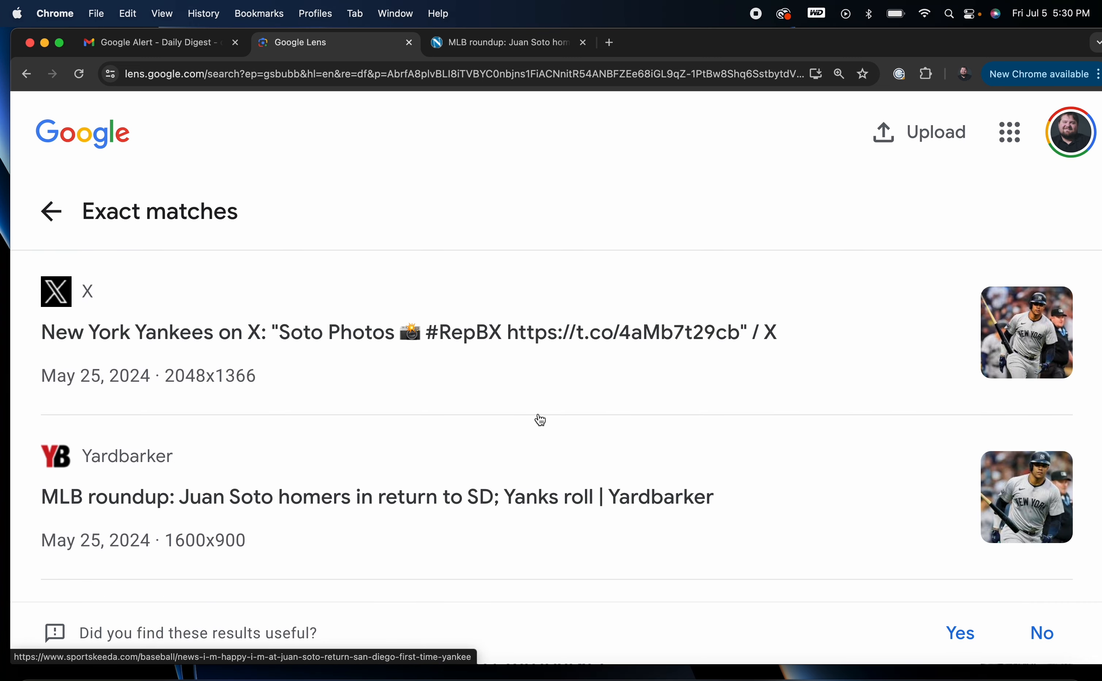
scroll(540, 420, down, 1)
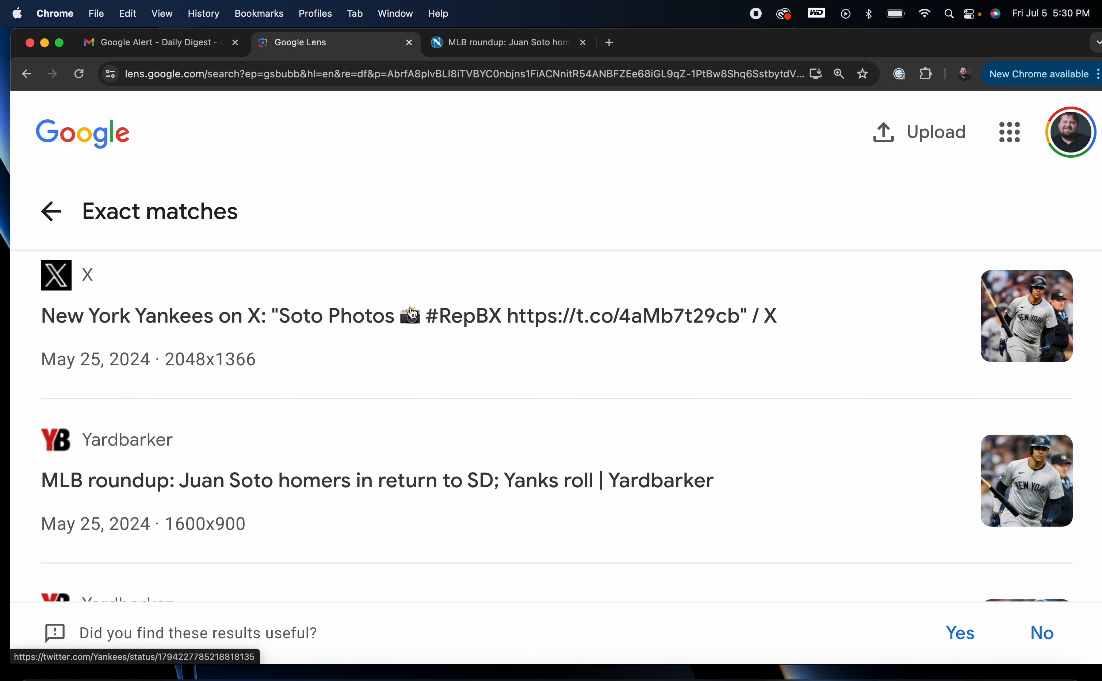
click(167, 300)
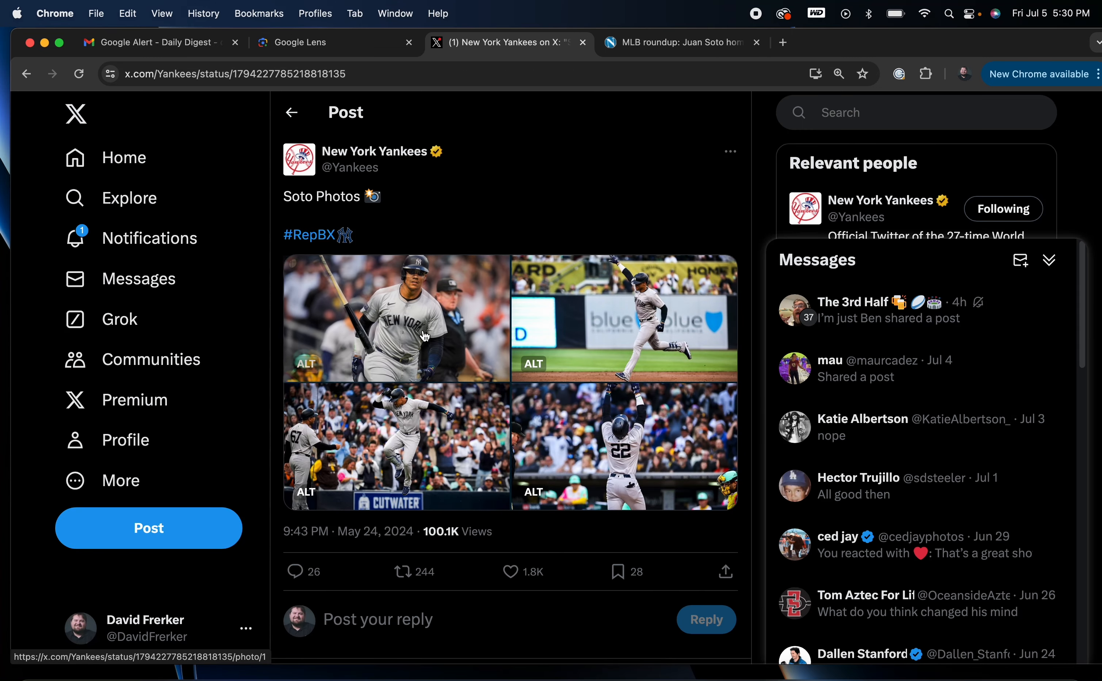
Step: Enlarge the post's first photo and compare it with the photo in the Norfolk Daily News article
click(364, 302)
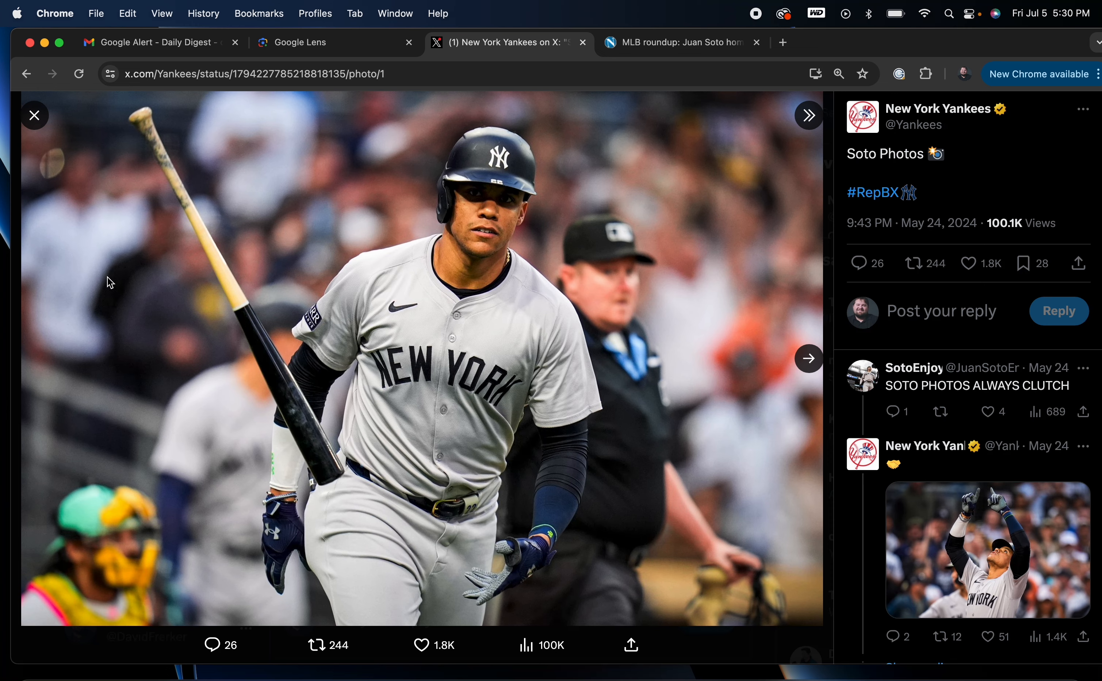
click(720, 50)
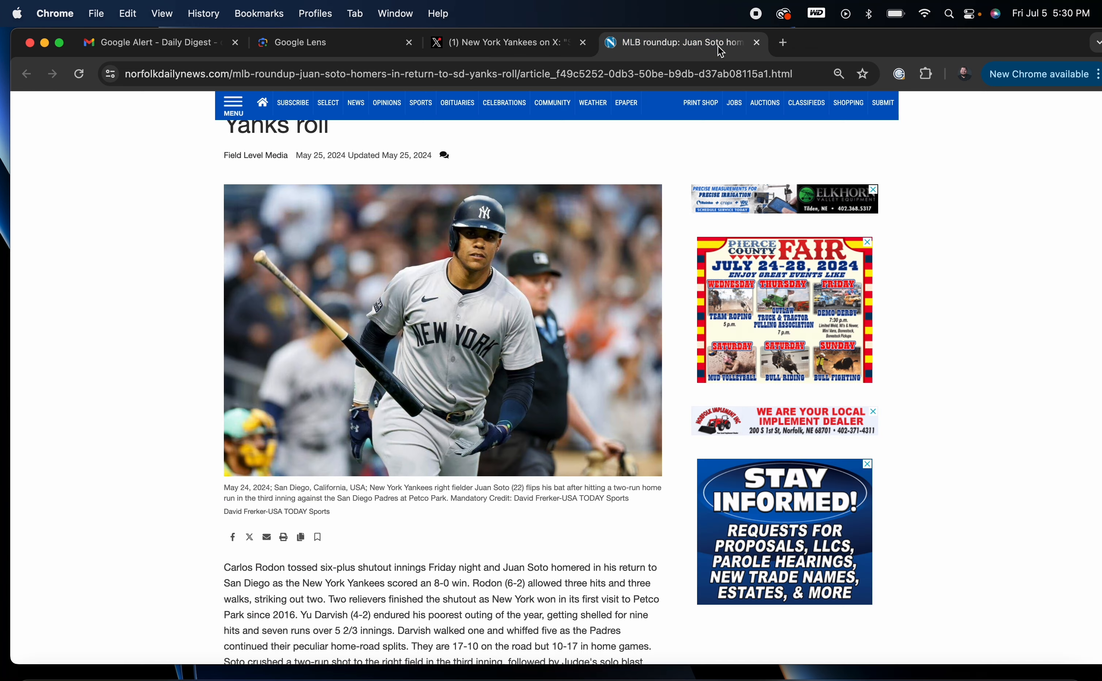
click(518, 47)
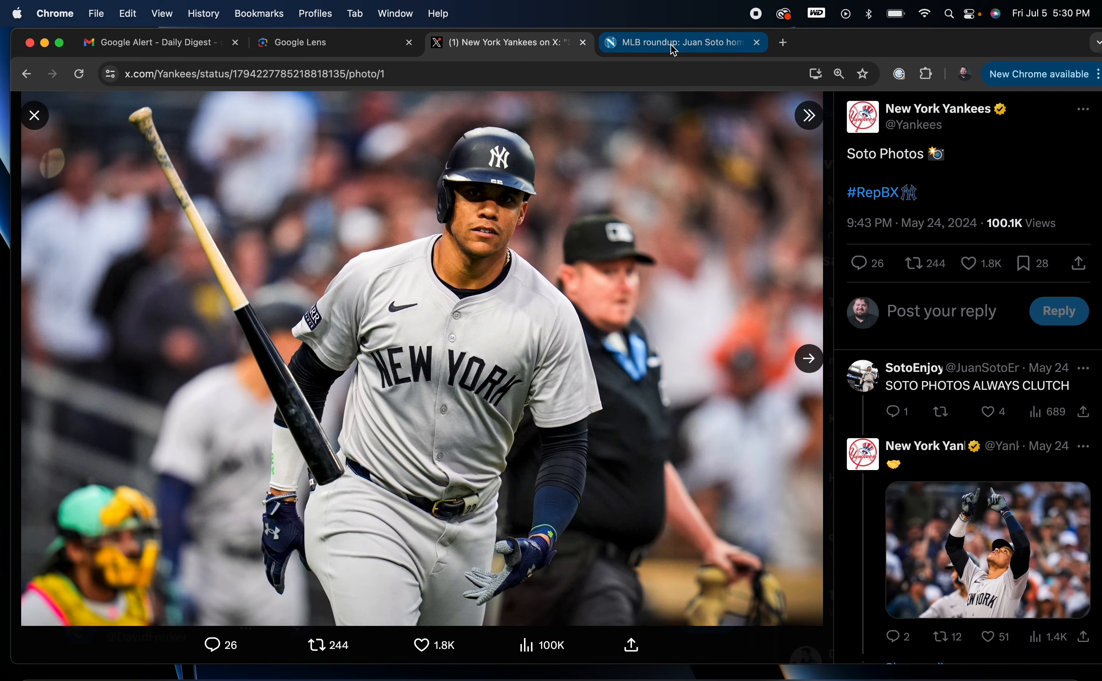
Step: View the reply photo of Soto with player number 24, close it, and enlarge the original post's third photo
scroll(993, 540, down, 10)
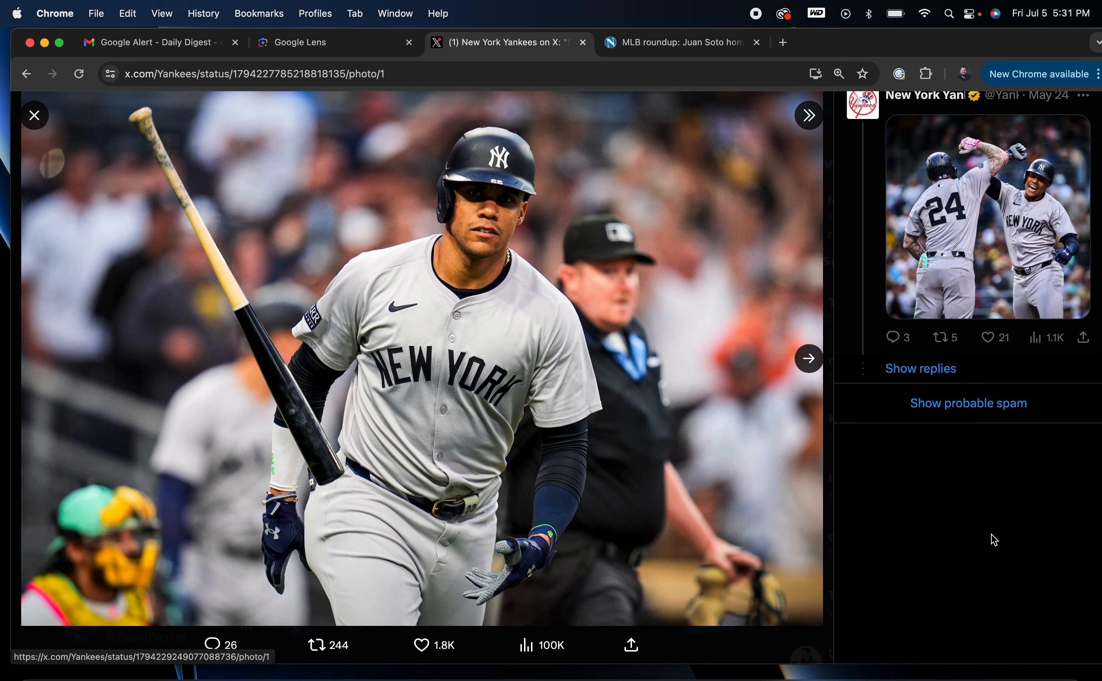
scroll(994, 540, up, 5)
click(989, 535)
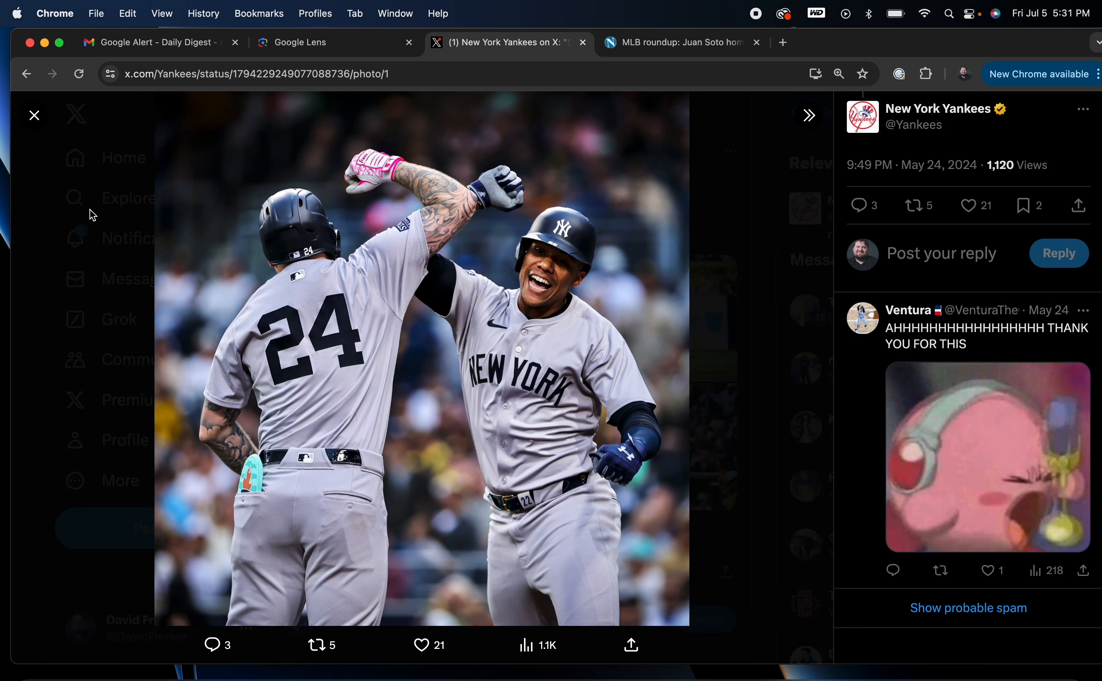
click(34, 117)
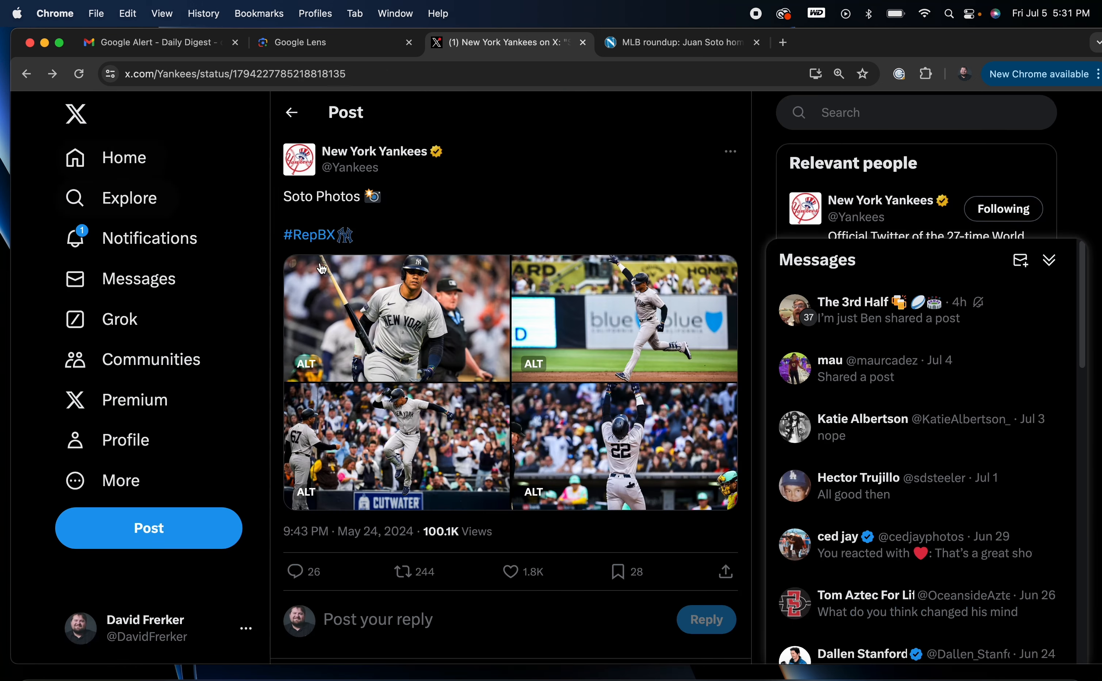
click(425, 452)
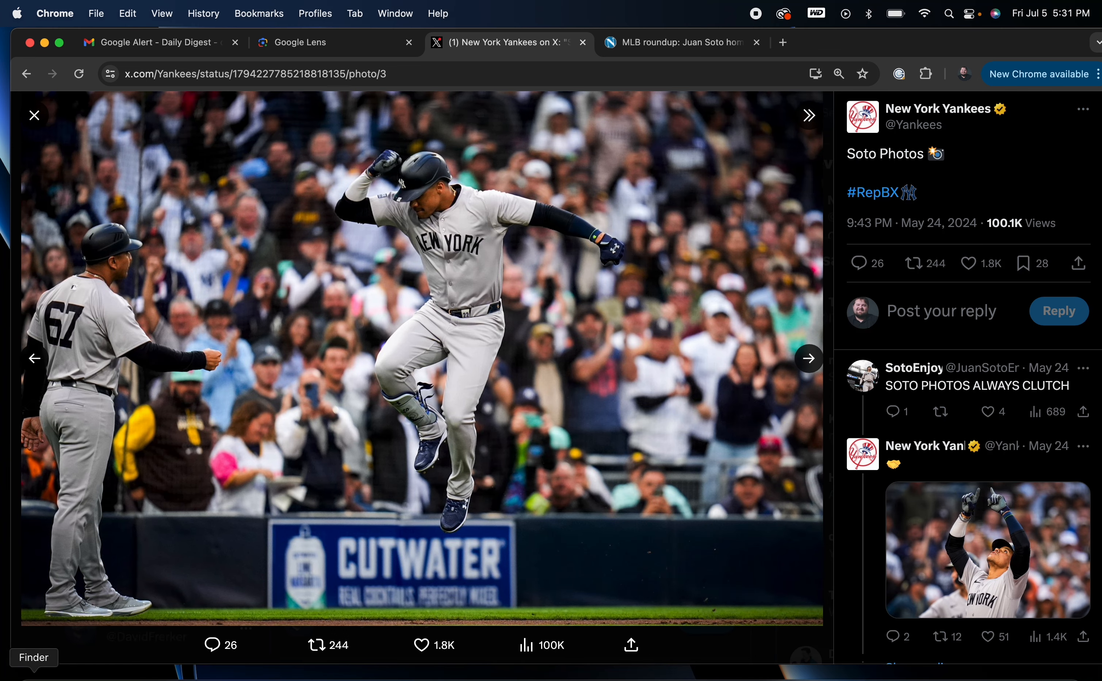
Step: In Finder, open the Fri 5.24.24 folder under USA Today > Padres vs. Yankees on the LaCie drive
click(35, 676)
scroll(322, 319, down, 5)
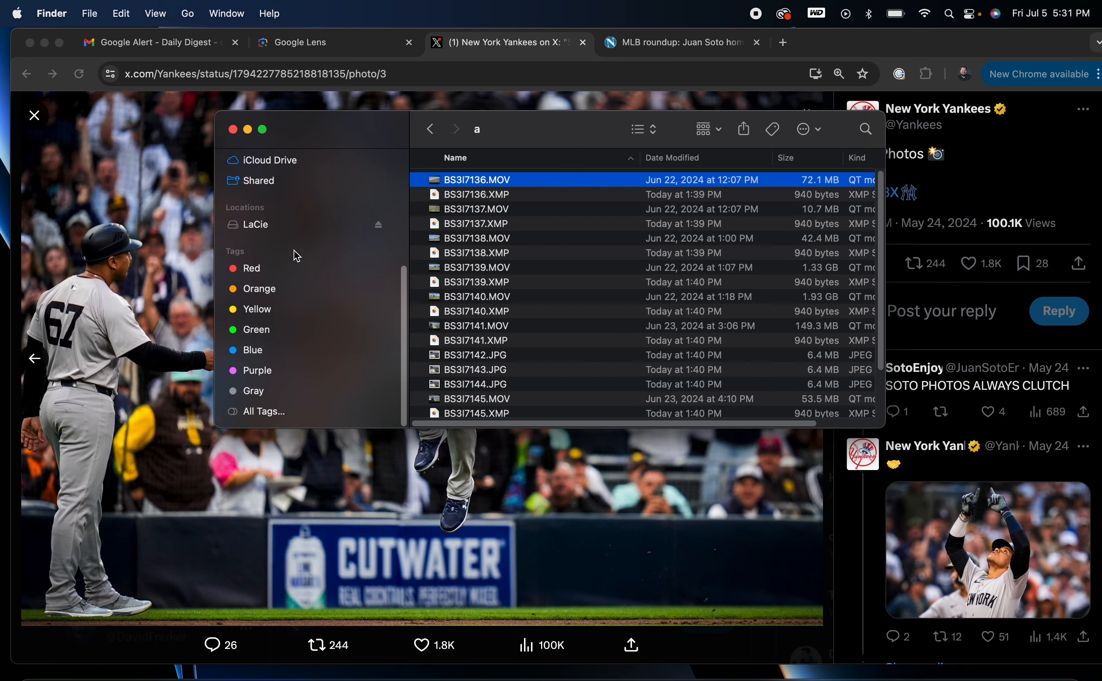
click(294, 223)
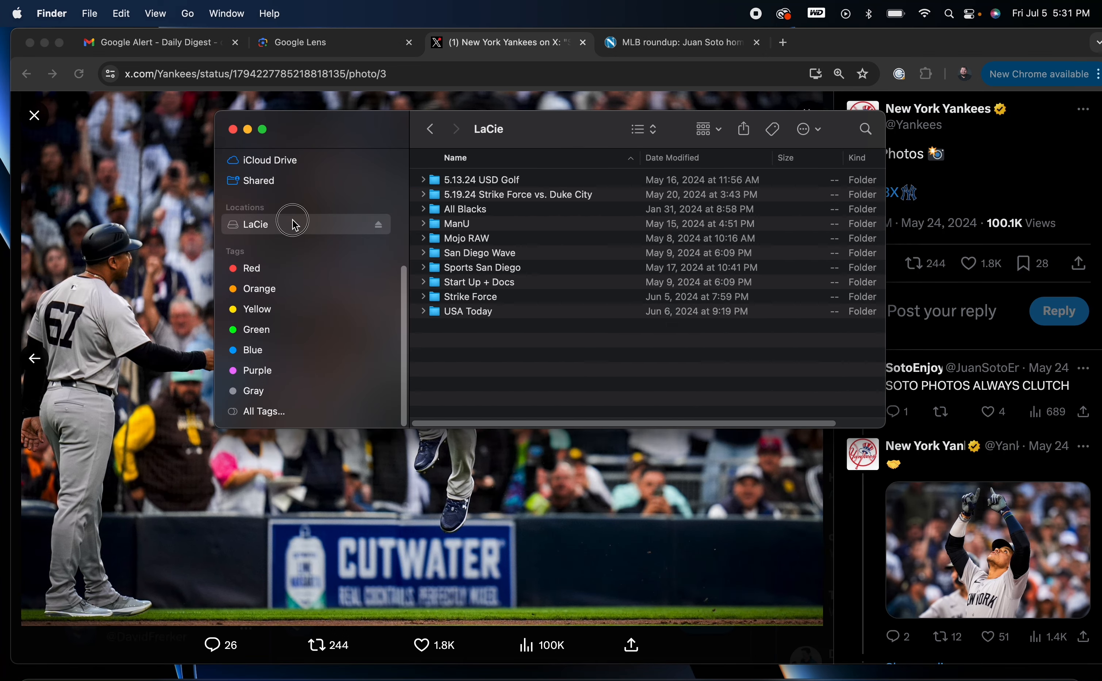
double_click(521, 310)
double_click(571, 197)
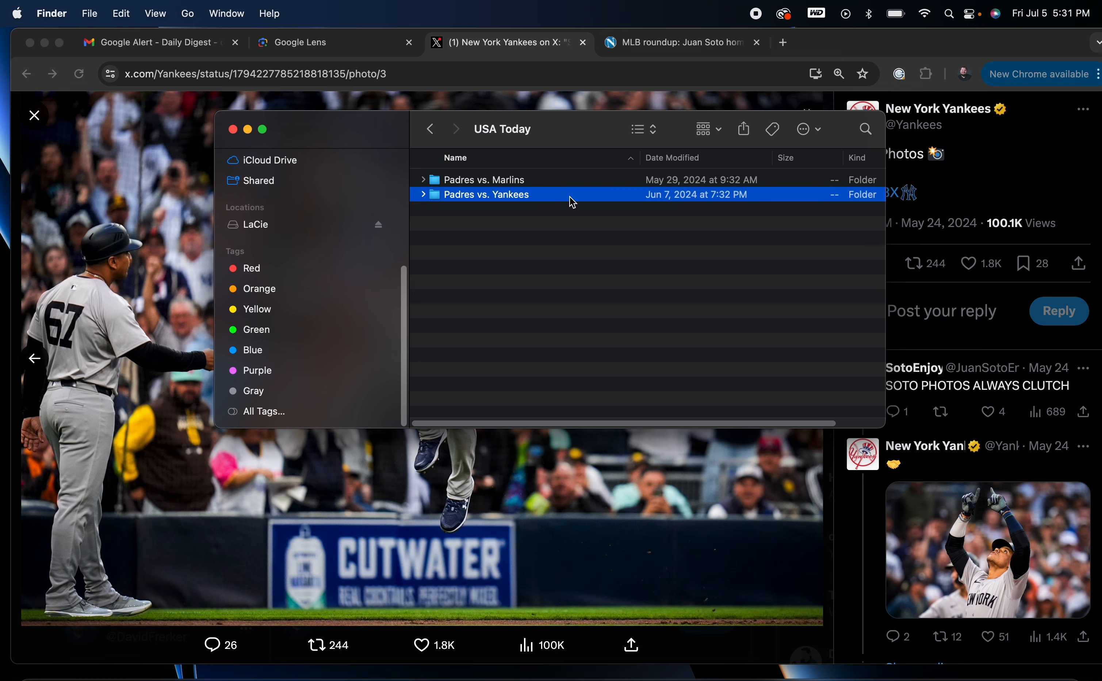
double_click(573, 180)
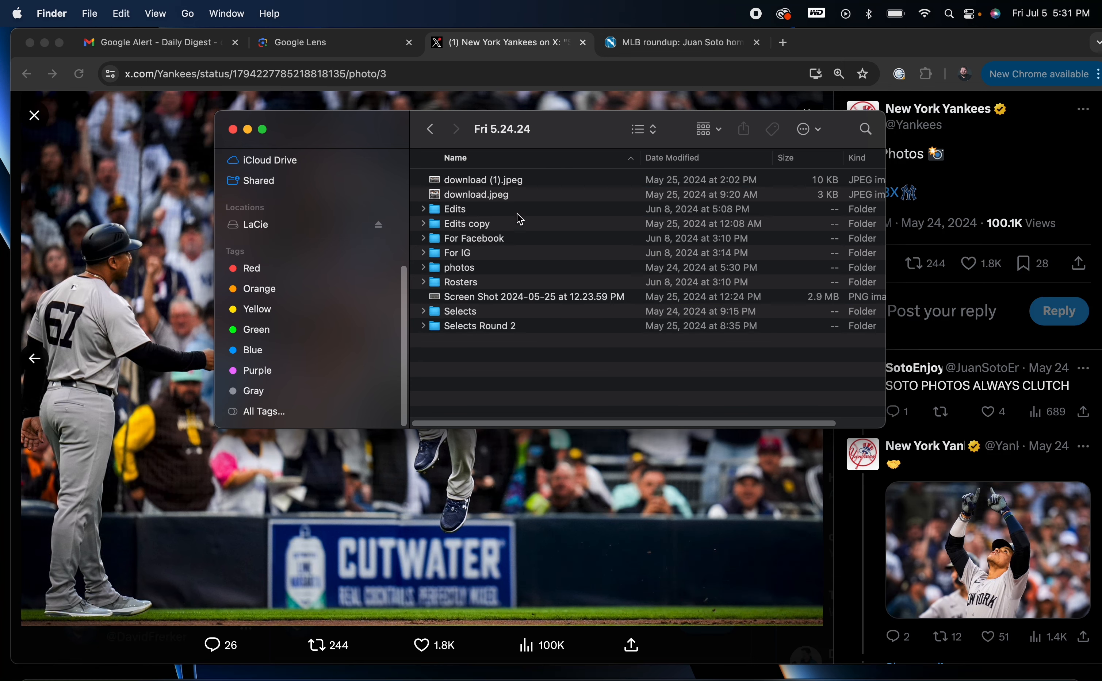
Step: Open the For Facebook folder and preview its second and first JPEG photos
click(521, 239)
double_click(522, 240)
click(554, 195)
key(space)
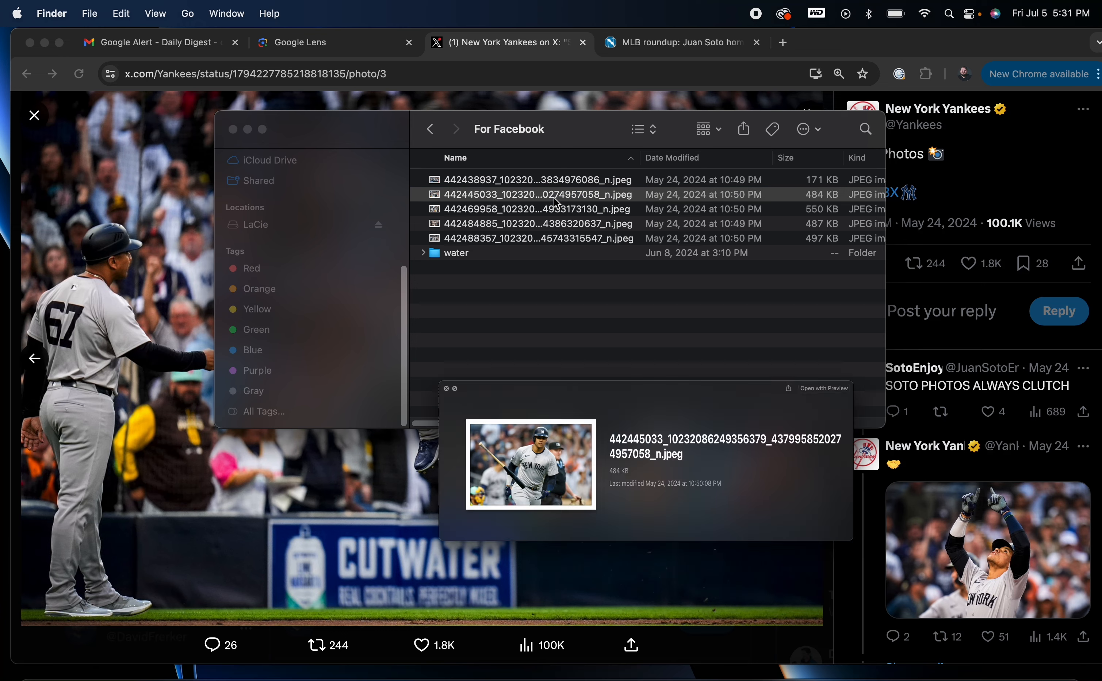
key(space)
click(582, 183)
key(space)
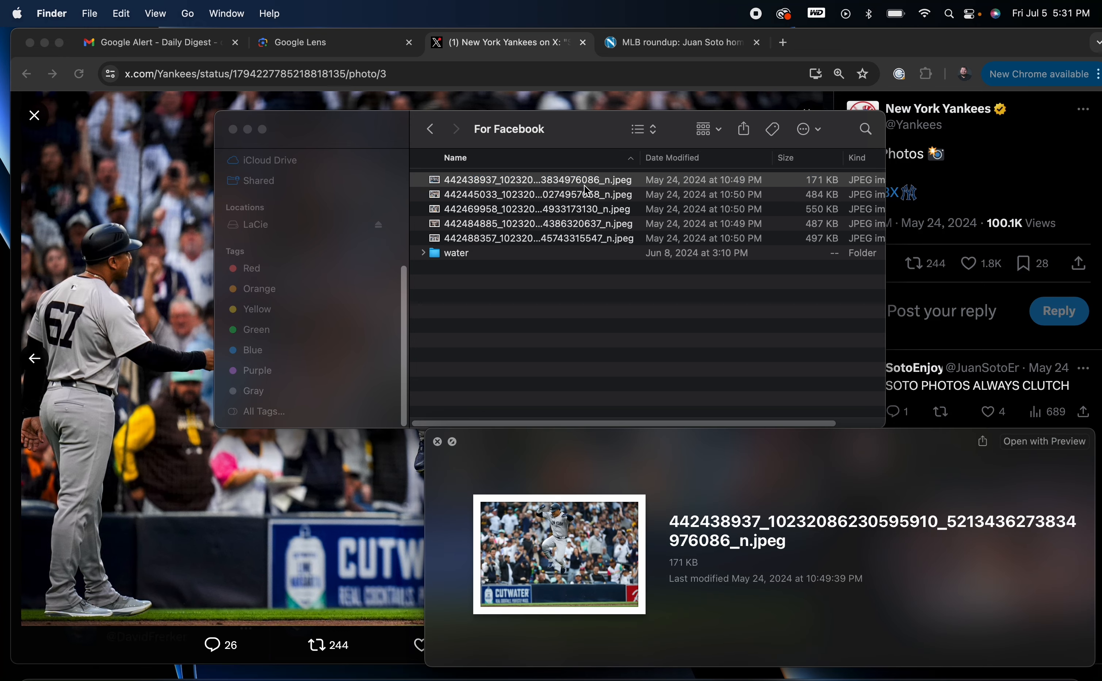
Step: Open the jumping Soto photo in Preview, place it beside the X photo to compare them, and return to the X post
double_click(786, 182)
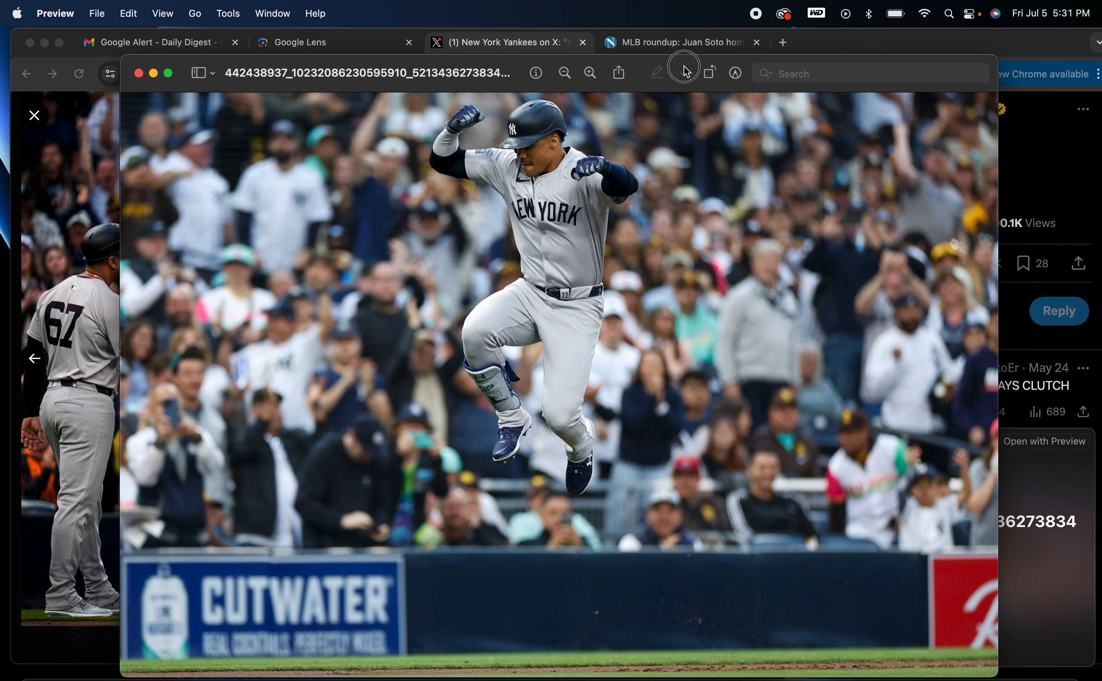
drag(294, 55, 551, 25)
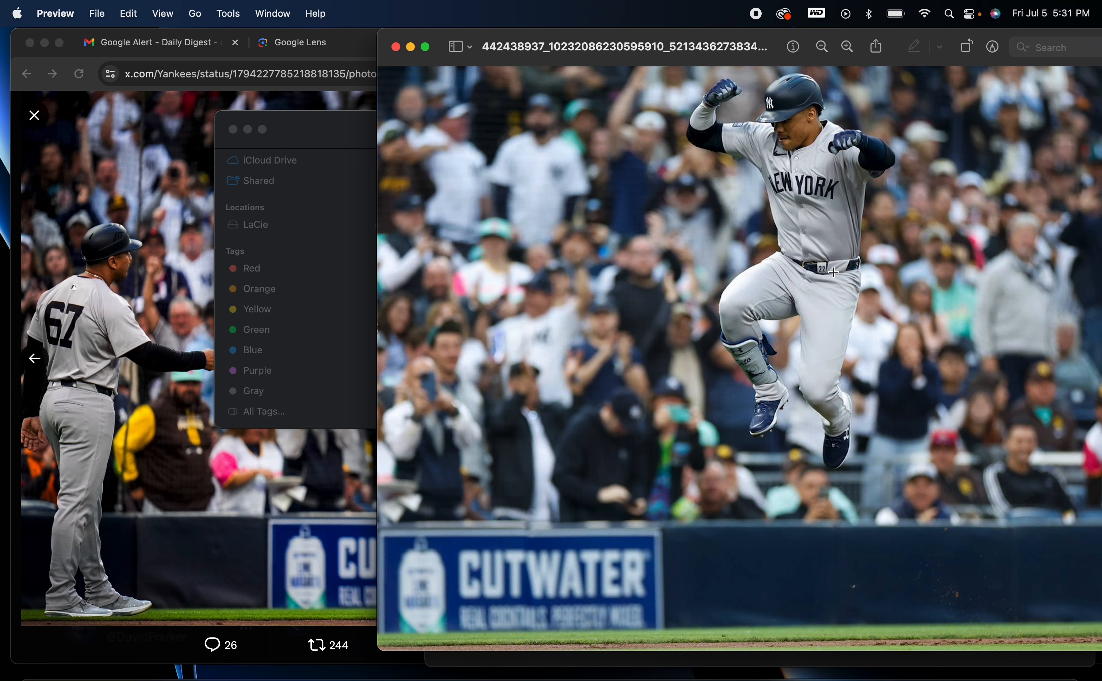
click(333, 520)
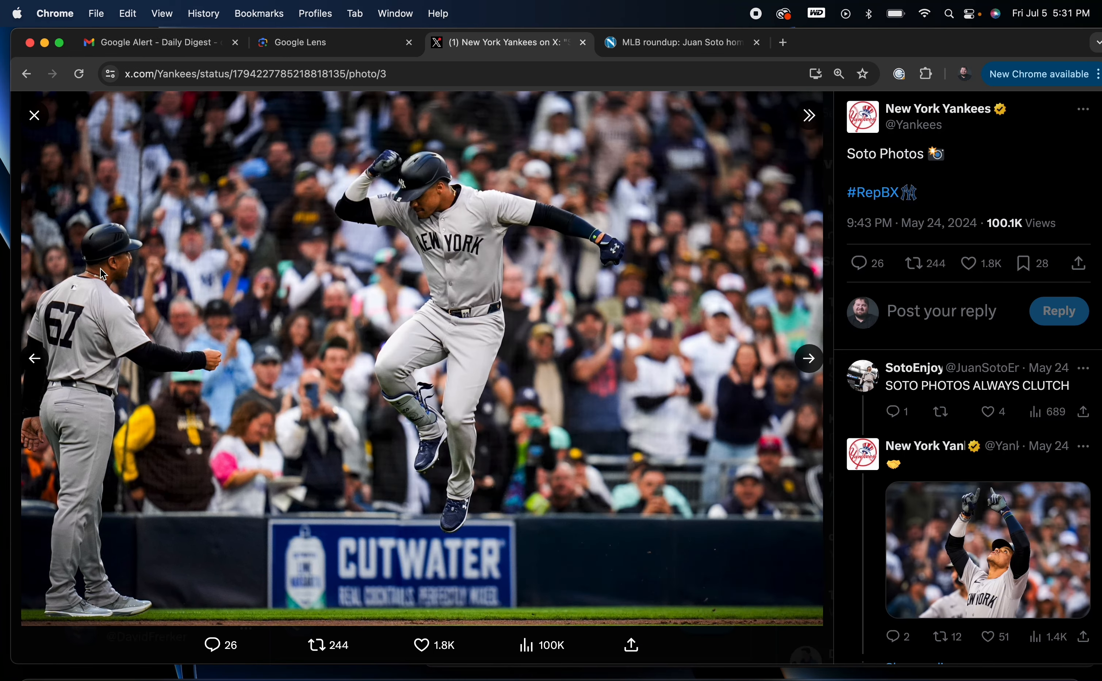
Step: Return to the Google Lens exact matches and review the Instagram, Facebook and Field Level Media matches
click(345, 58)
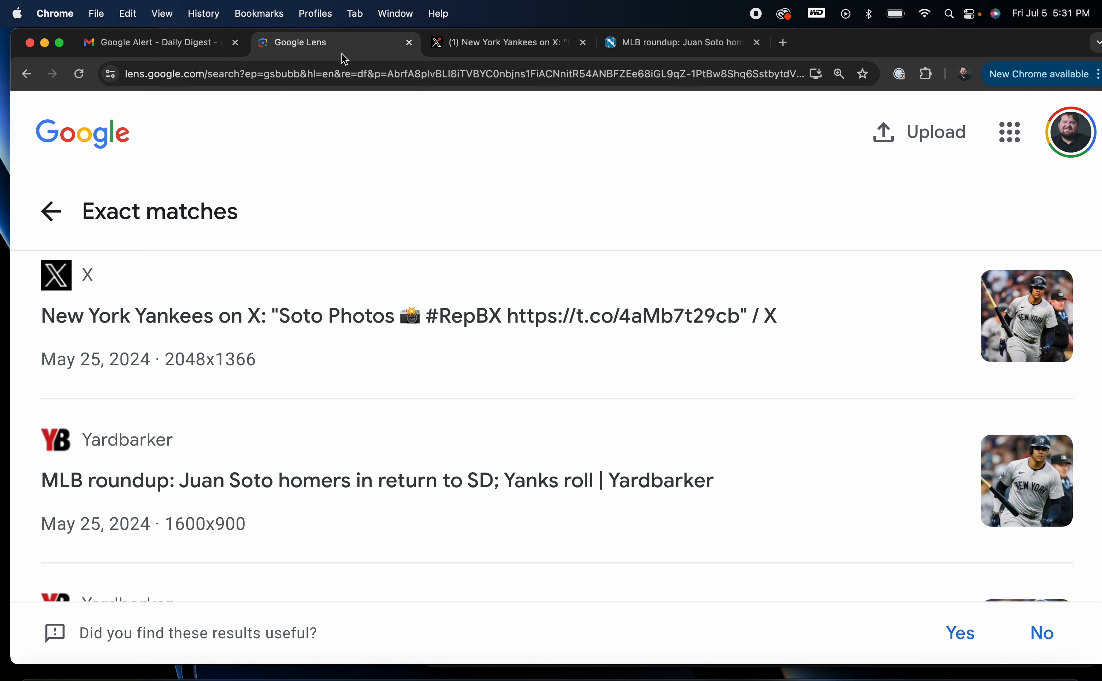
scroll(507, 479, down, 9)
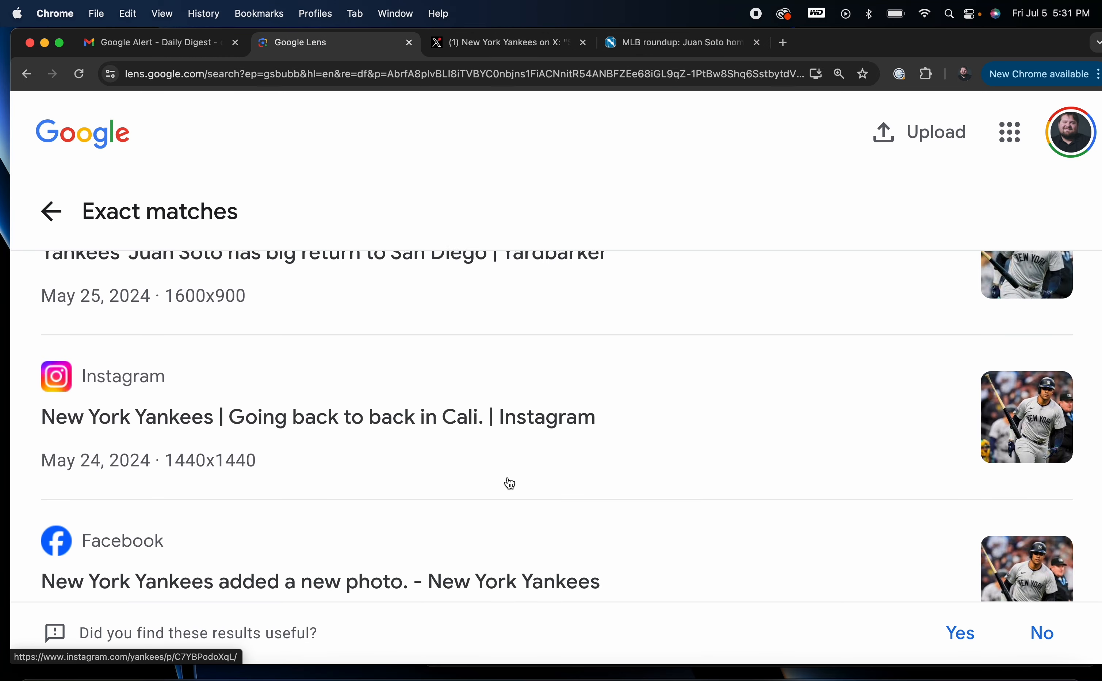
scroll(510, 484, down, 1)
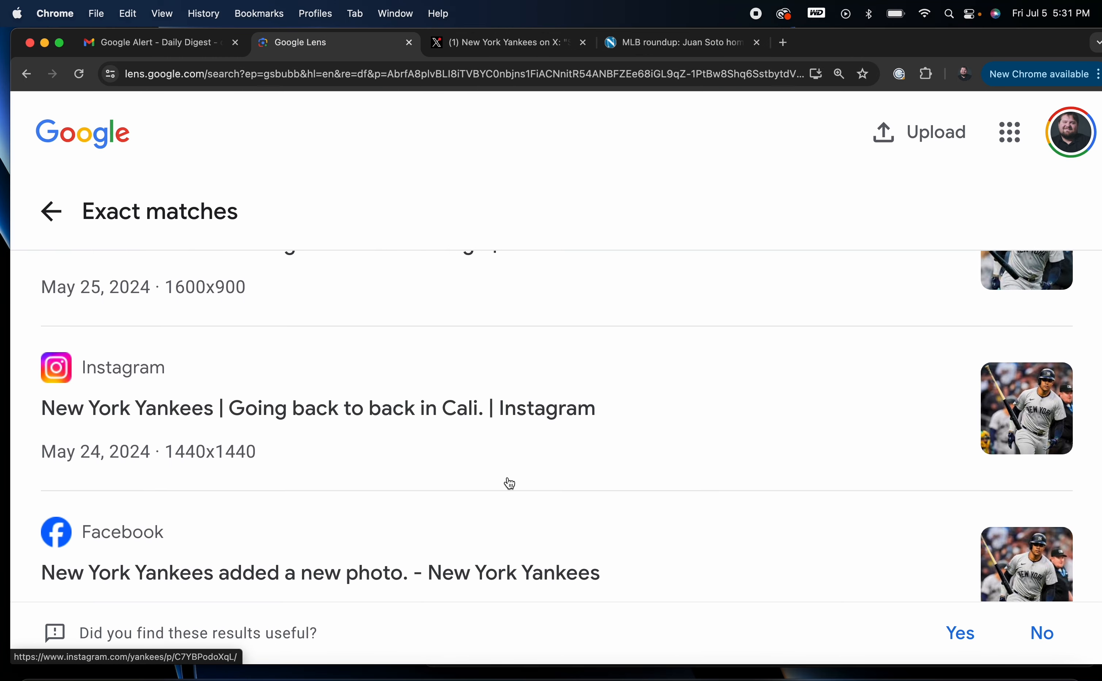
scroll(509, 483, down, 1)
scroll(509, 484, down, 5)
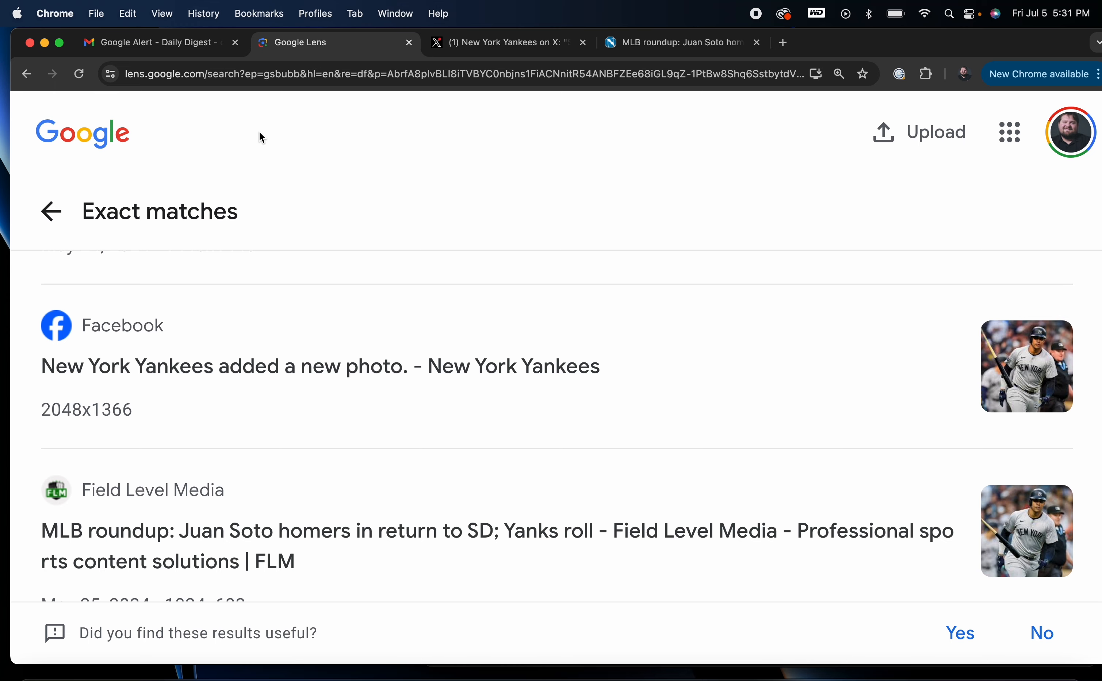
click(477, 42)
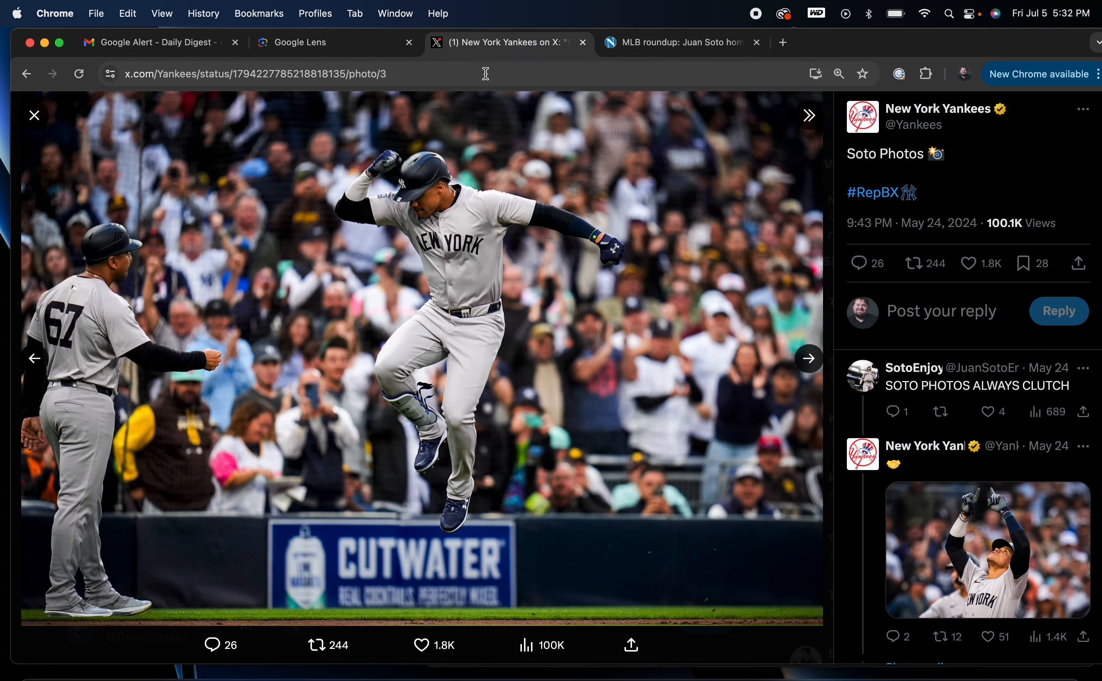
click(345, 47)
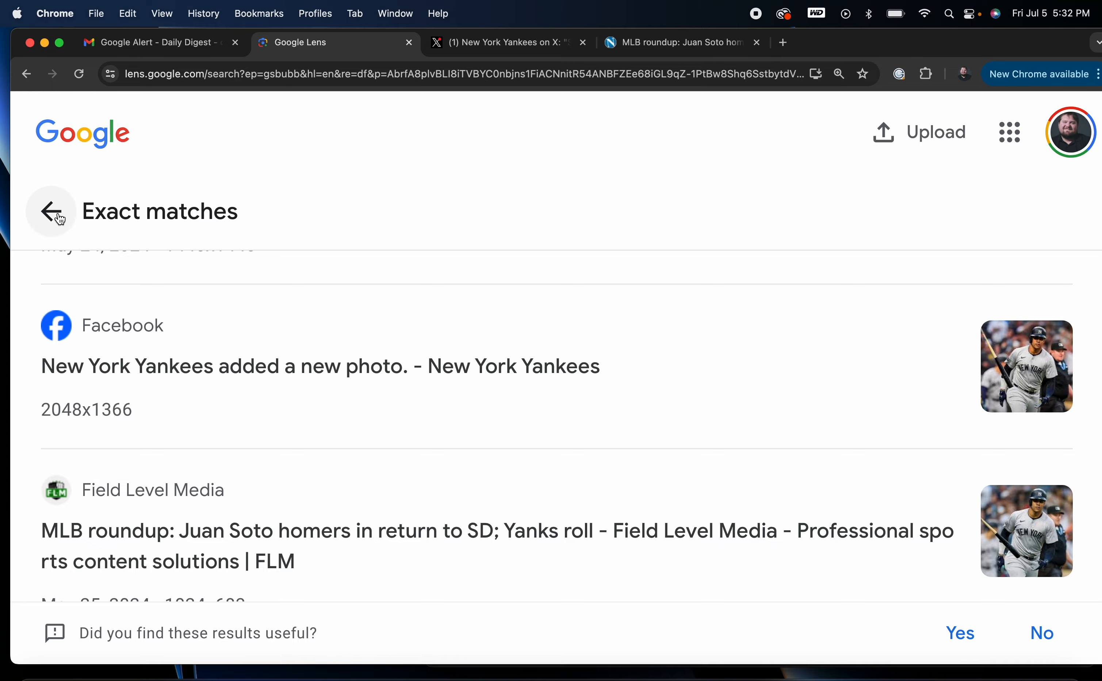
click(50, 211)
click(931, 134)
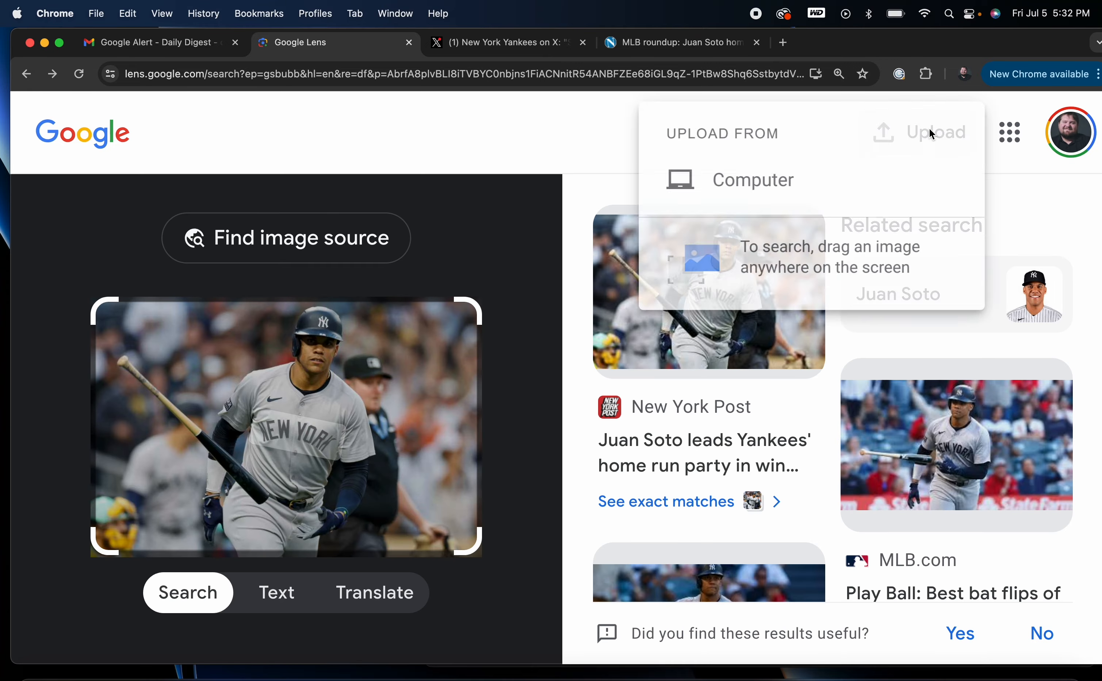
click(710, 180)
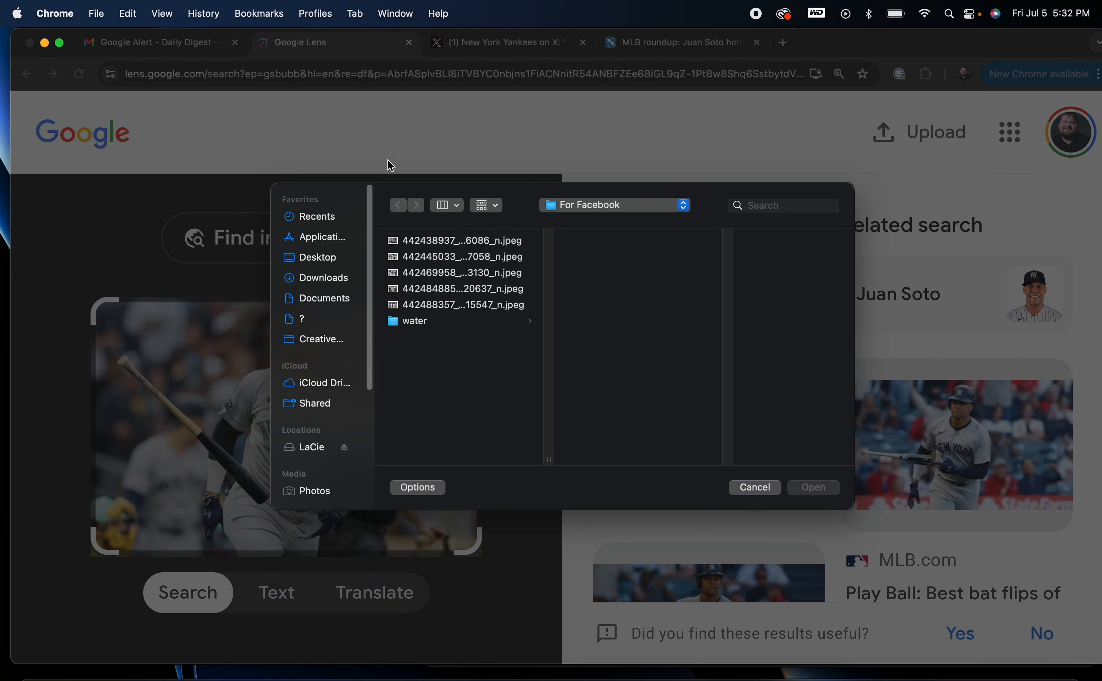
click(754, 487)
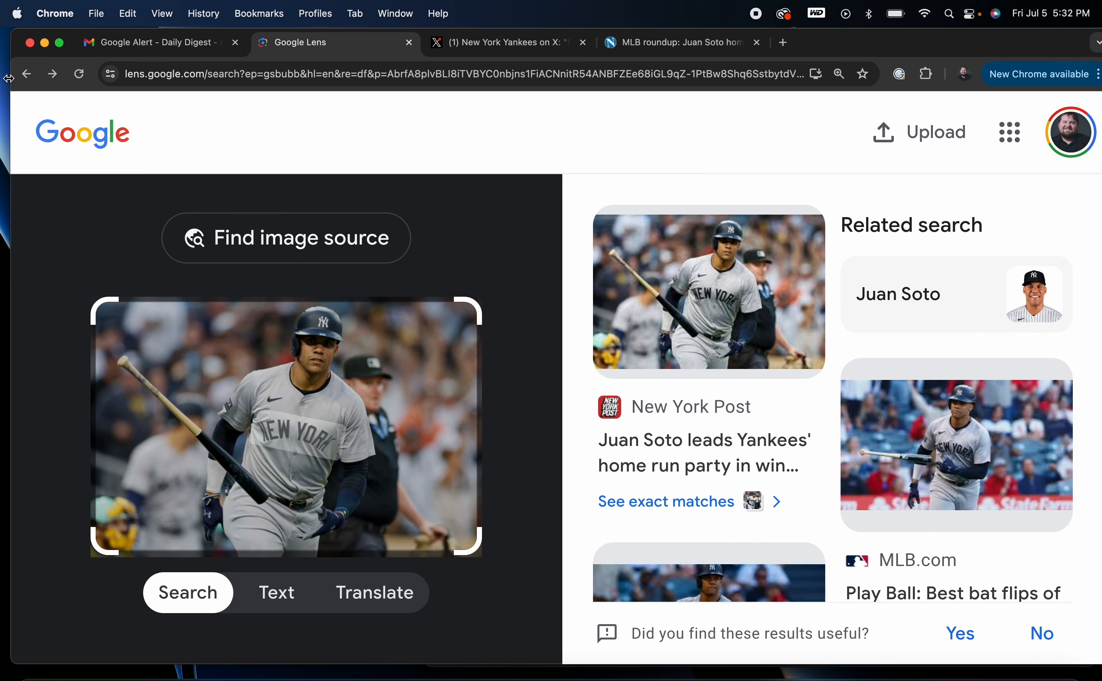
Step: Return to Google's image search and upload the autograph-signing soccer photo from the Desktop's GAME EDITS folder to Google Lens
click(24, 74)
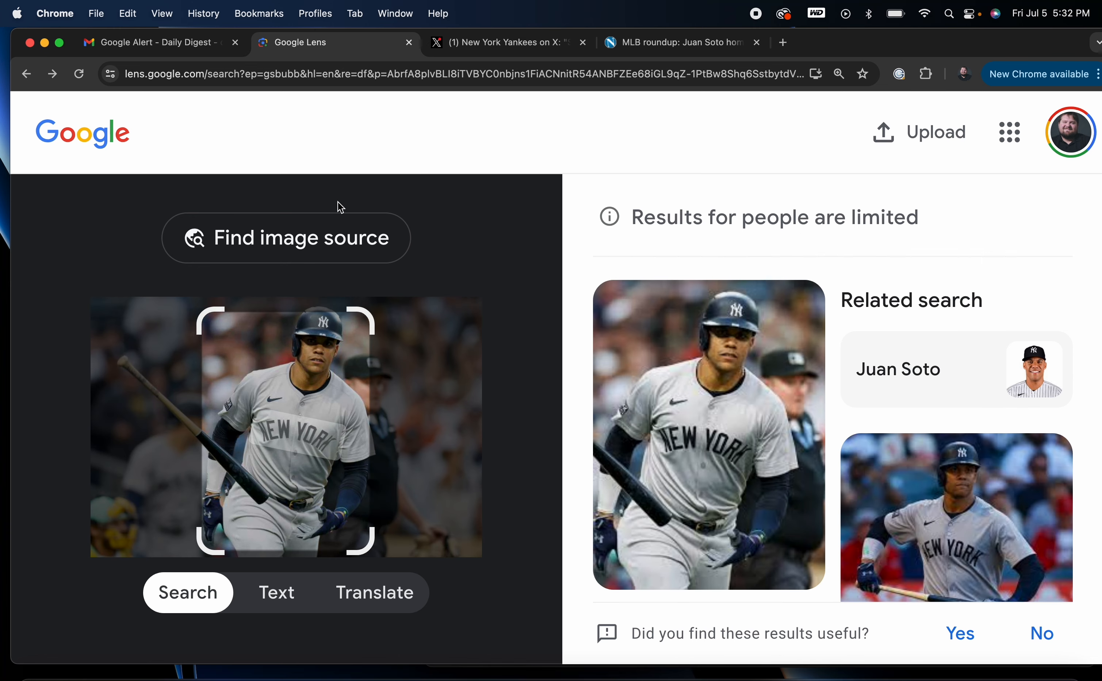
click(20, 78)
click(779, 313)
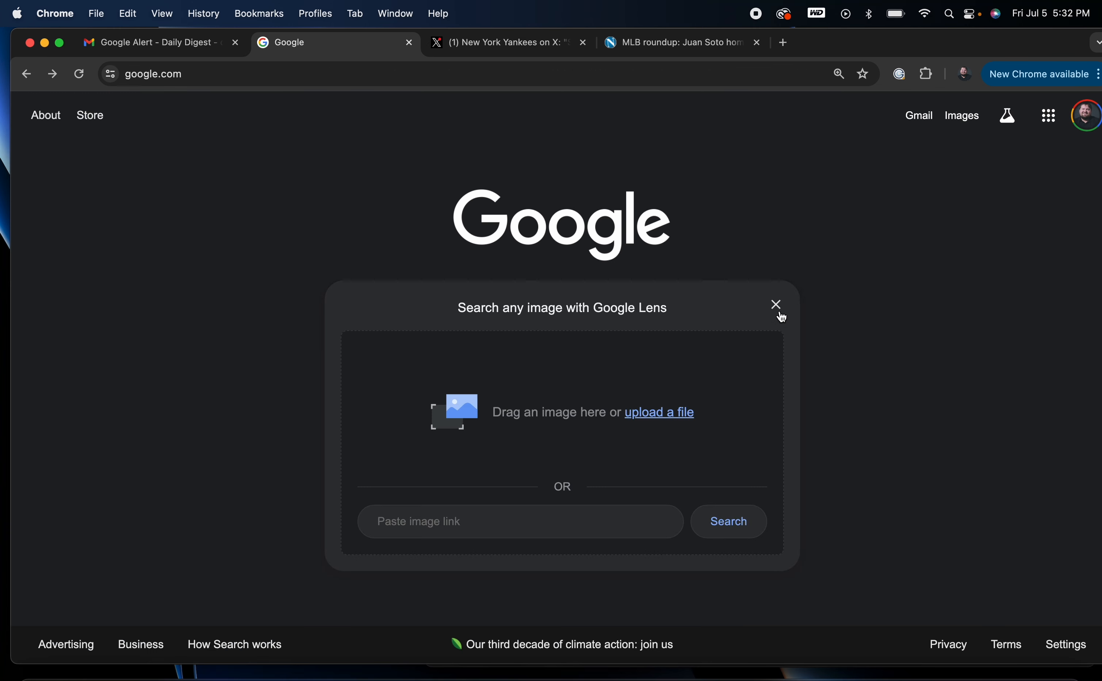
click(676, 412)
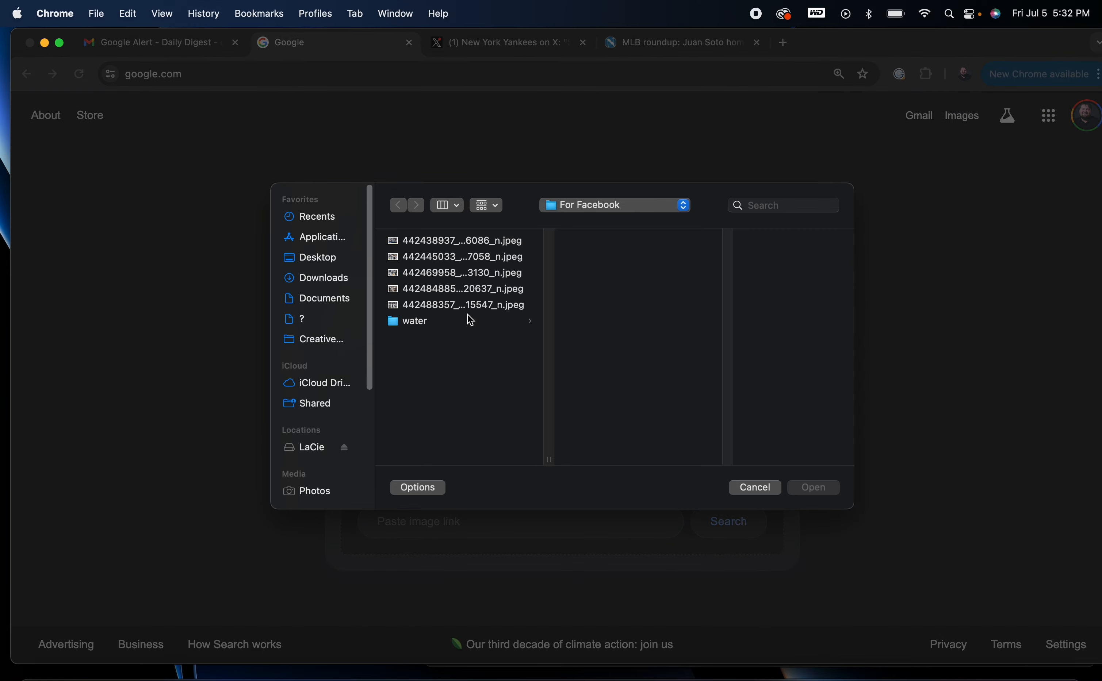
click(479, 305)
click(313, 258)
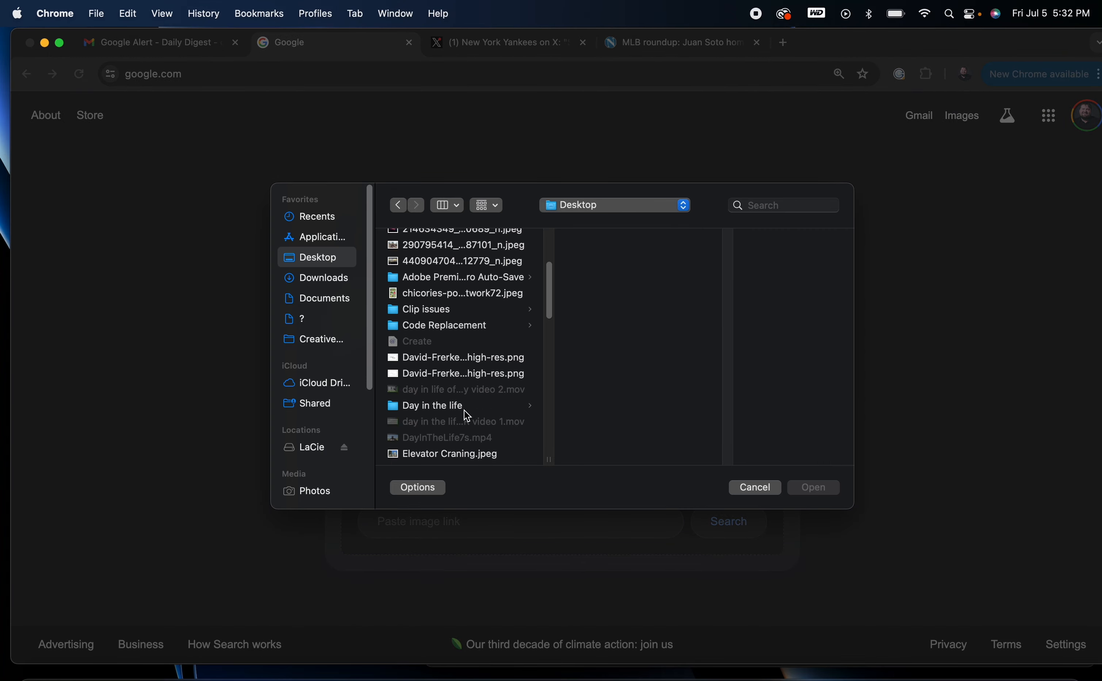
scroll(466, 414, down, 3)
click(486, 336)
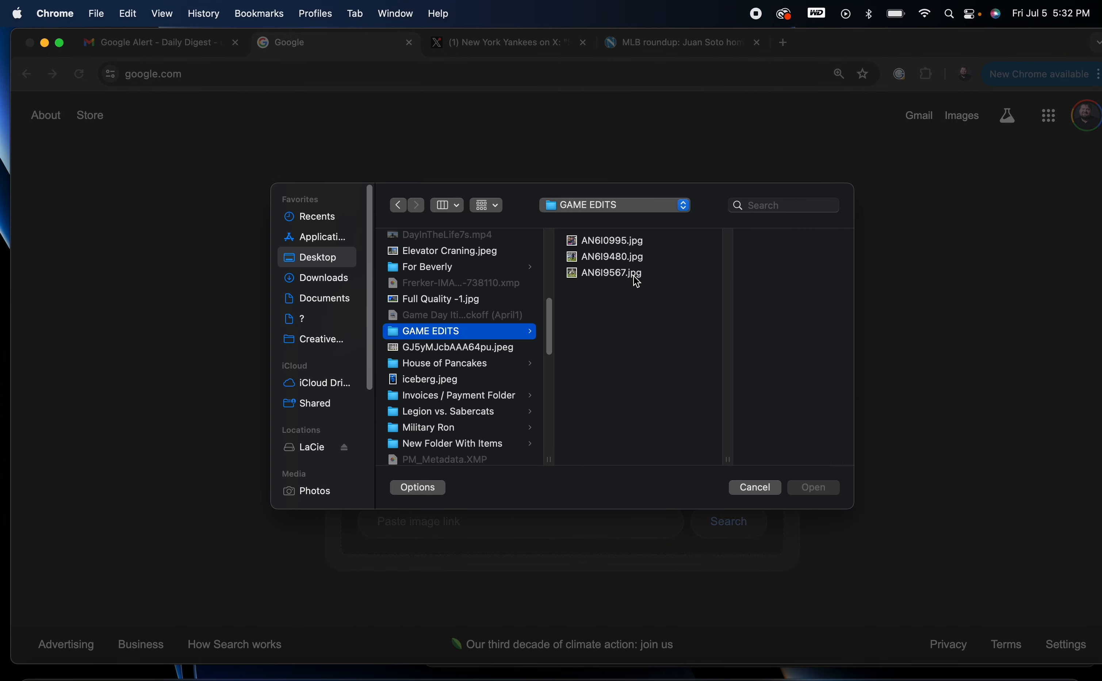
click(633, 275)
click(629, 244)
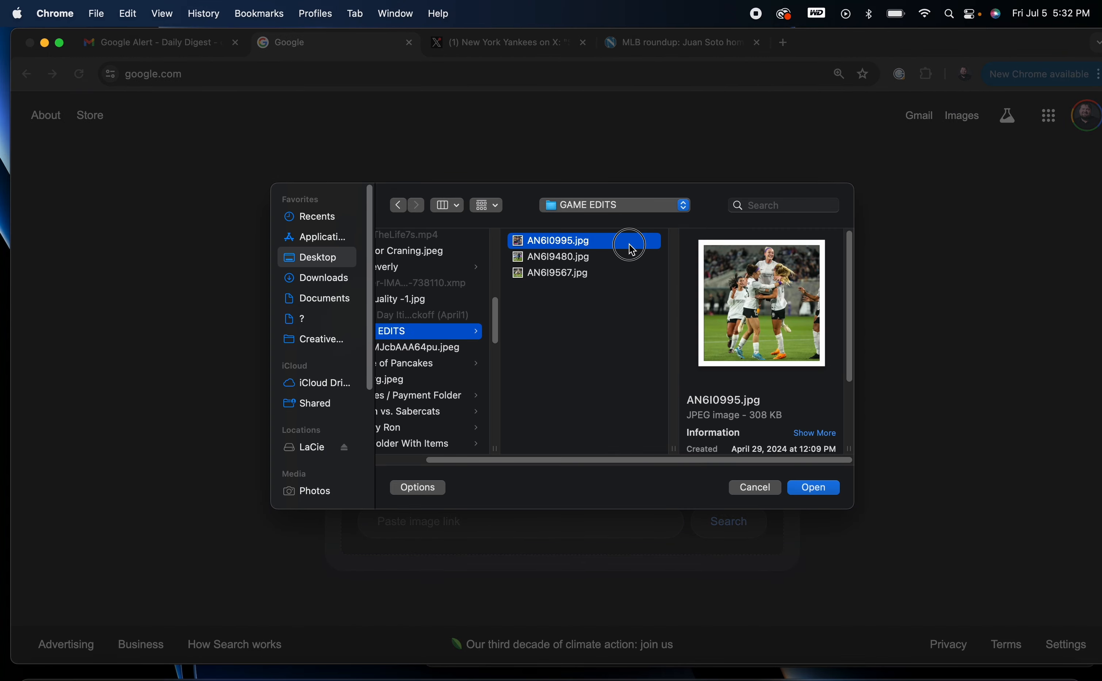
click(814, 487)
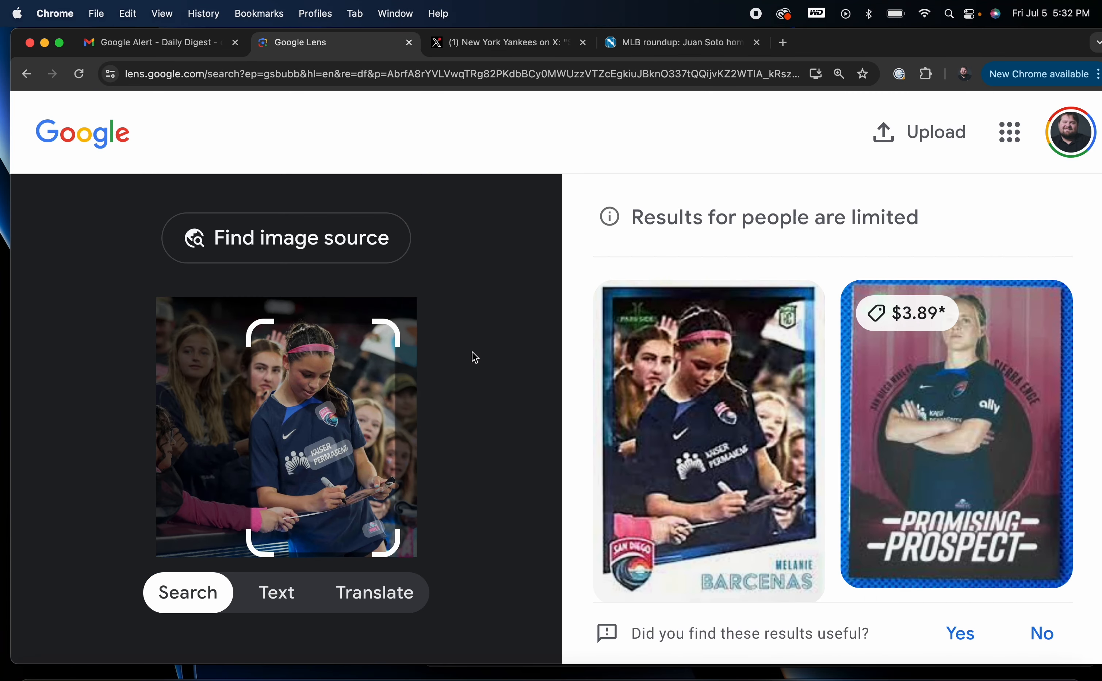
Step: Expand the Google Lens search area to cover the whole photo and look through the visual matches
drag(270, 337, 93, 296)
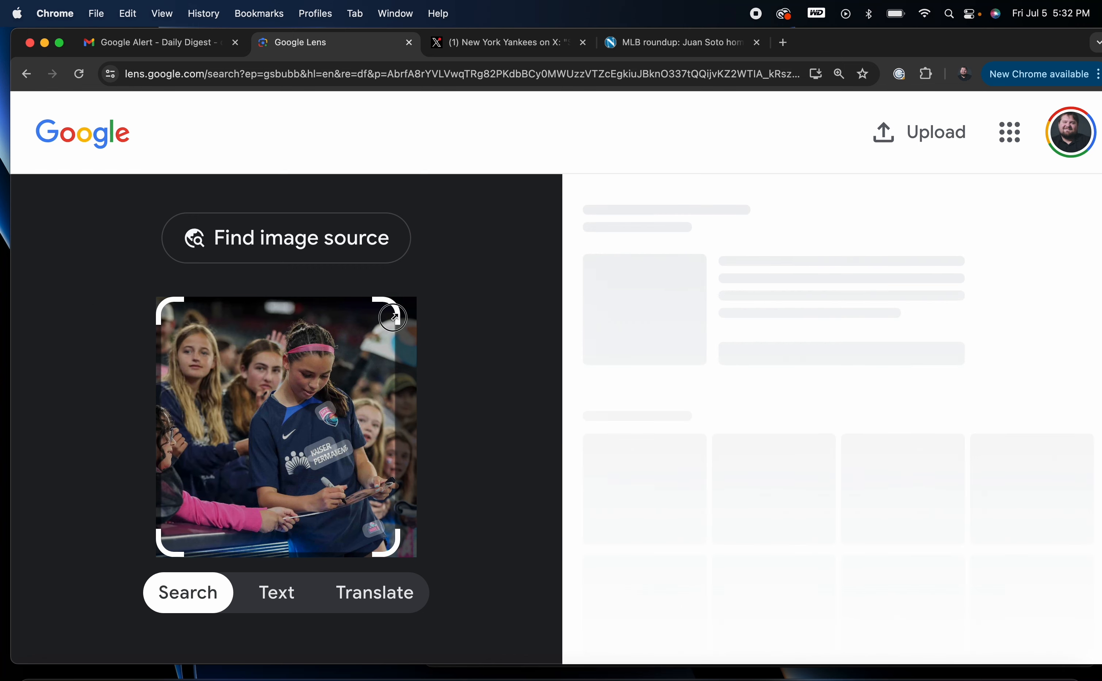
drag(396, 310, 489, 303)
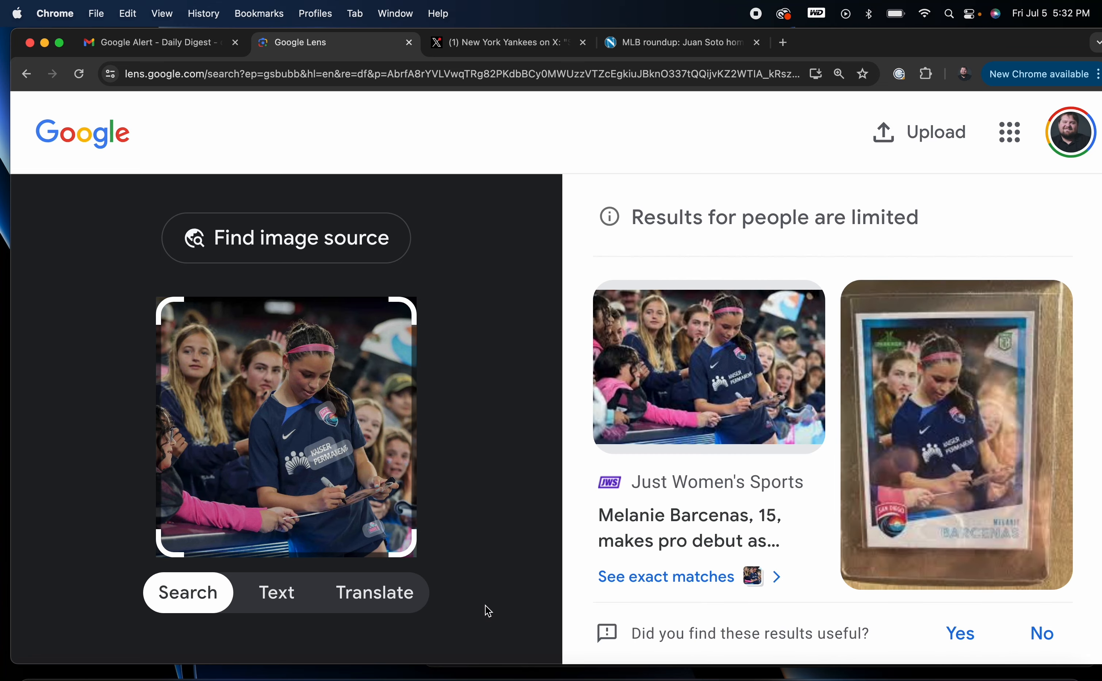
scroll(740, 396, down, 5)
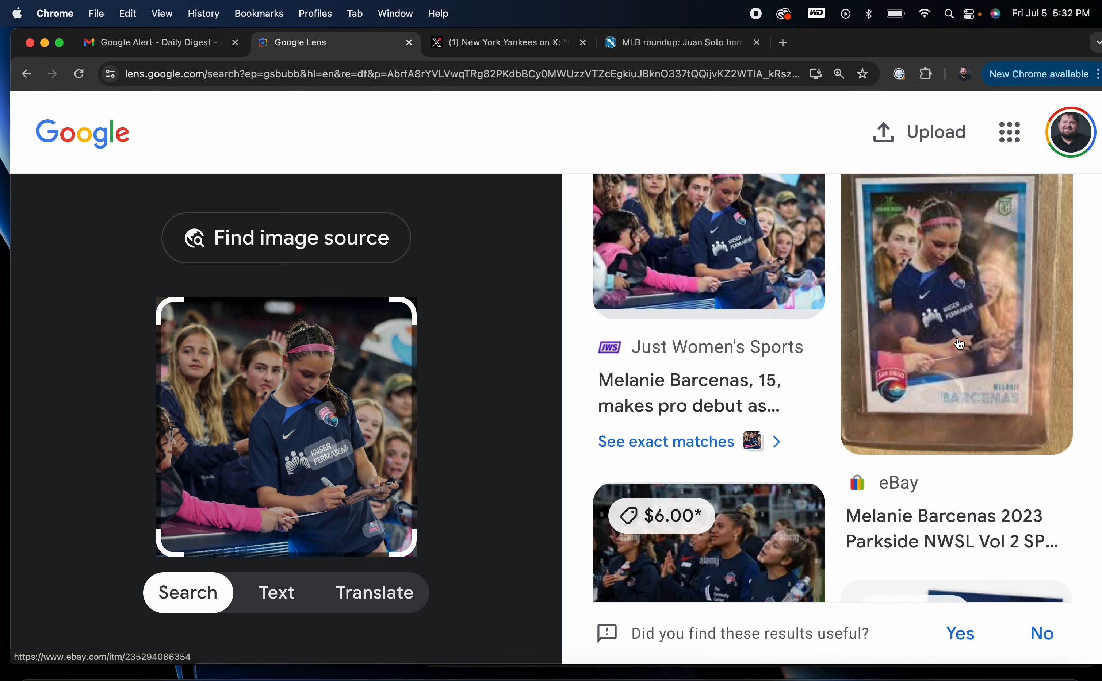
Step: Open the eBay match for the Melanie Barcenas 2023 Parkside trading card and examine the card image and listing details
click(933, 297)
scroll(608, 501, down, 3)
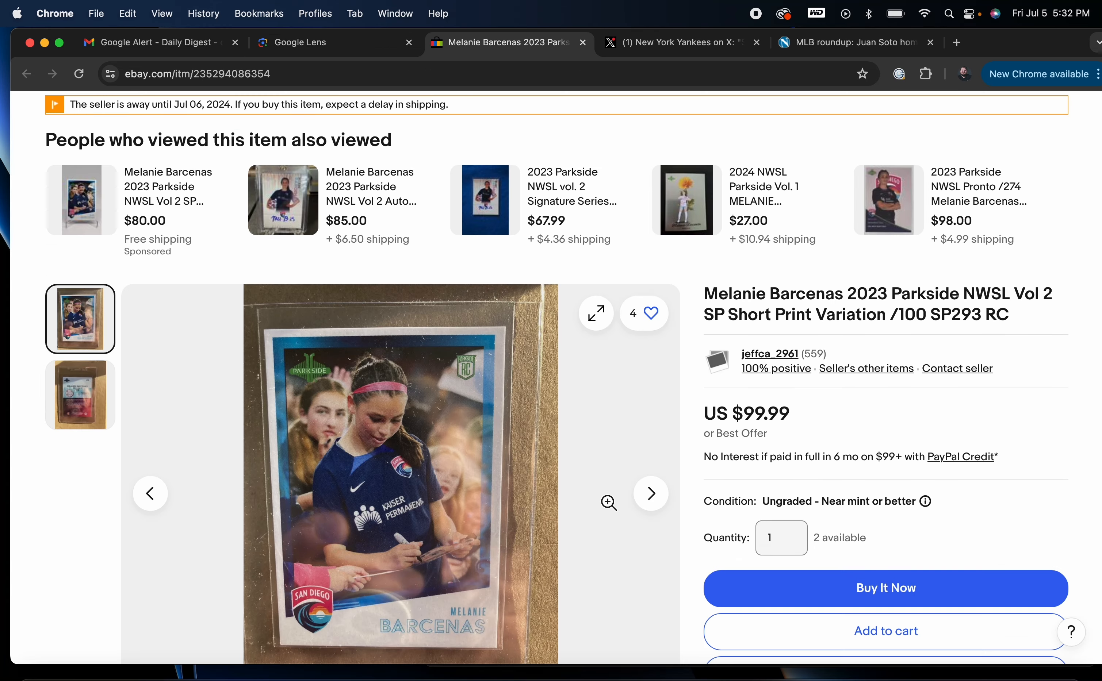
scroll(583, 526, up, 2)
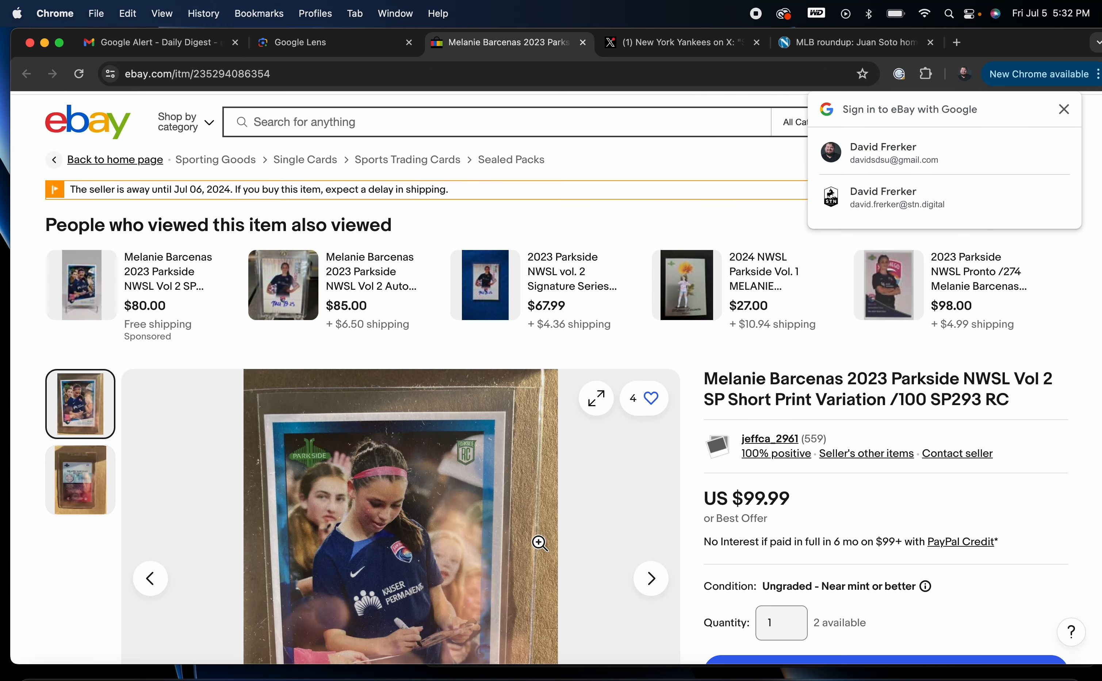
scroll(539, 543, down, 3)
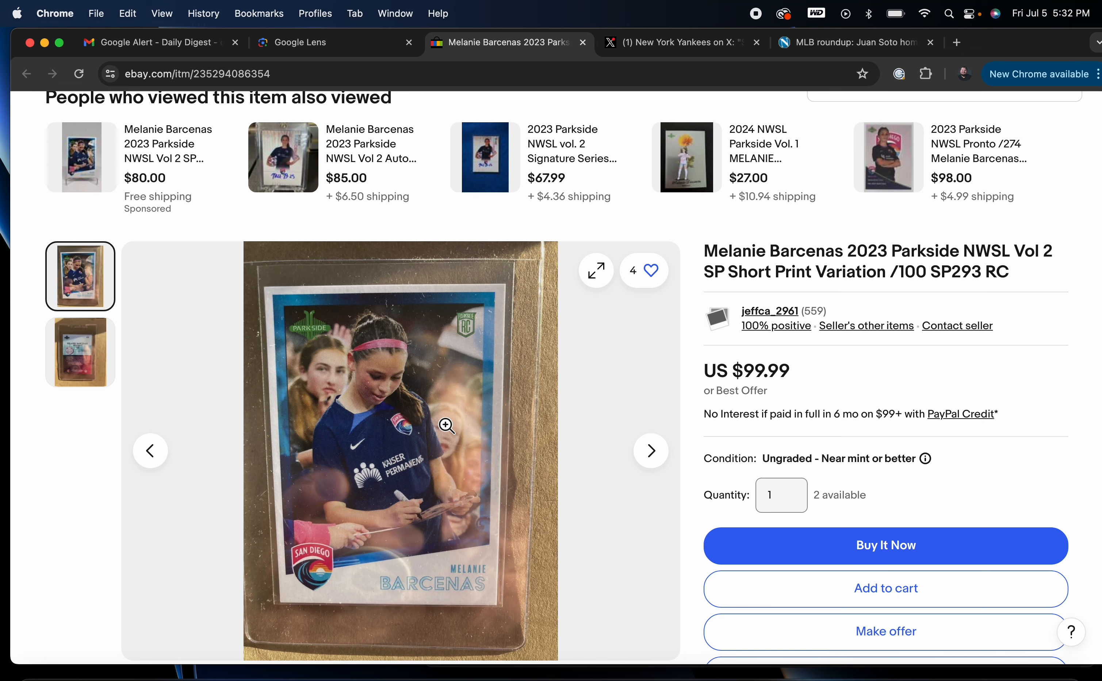
scroll(447, 426, down, 4)
scroll(447, 425, up, 3)
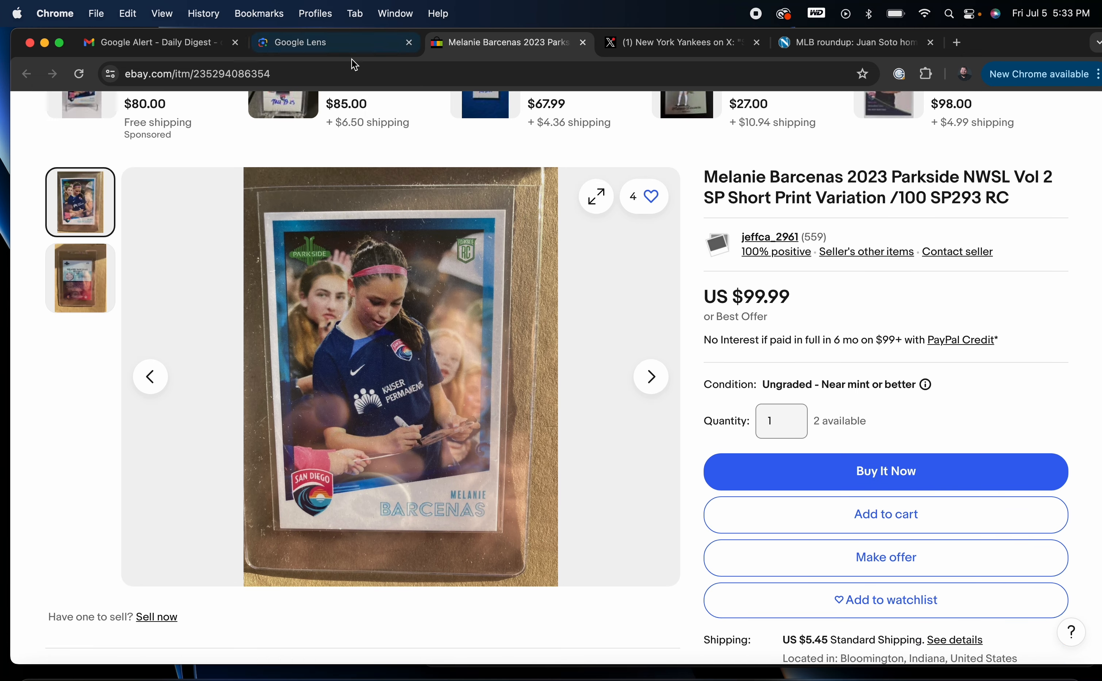
Step: Open the Just Women's Sports match from the Lens results, highlight the photo credit in its caption, and dismiss the newsletter popup
click(311, 46)
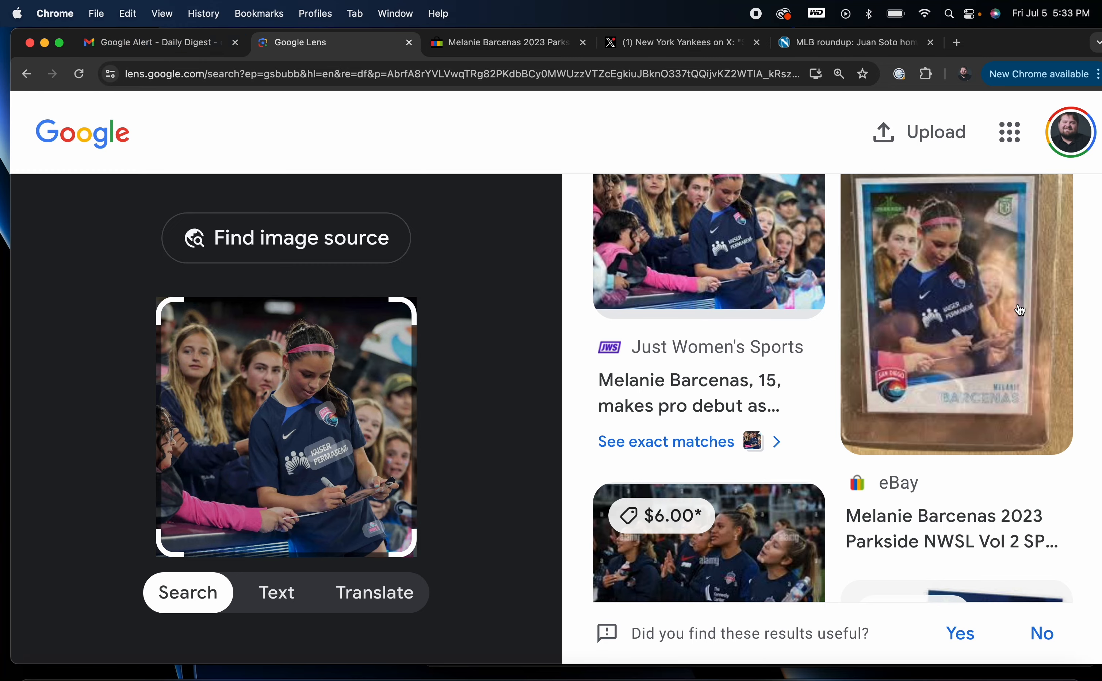
click(724, 228)
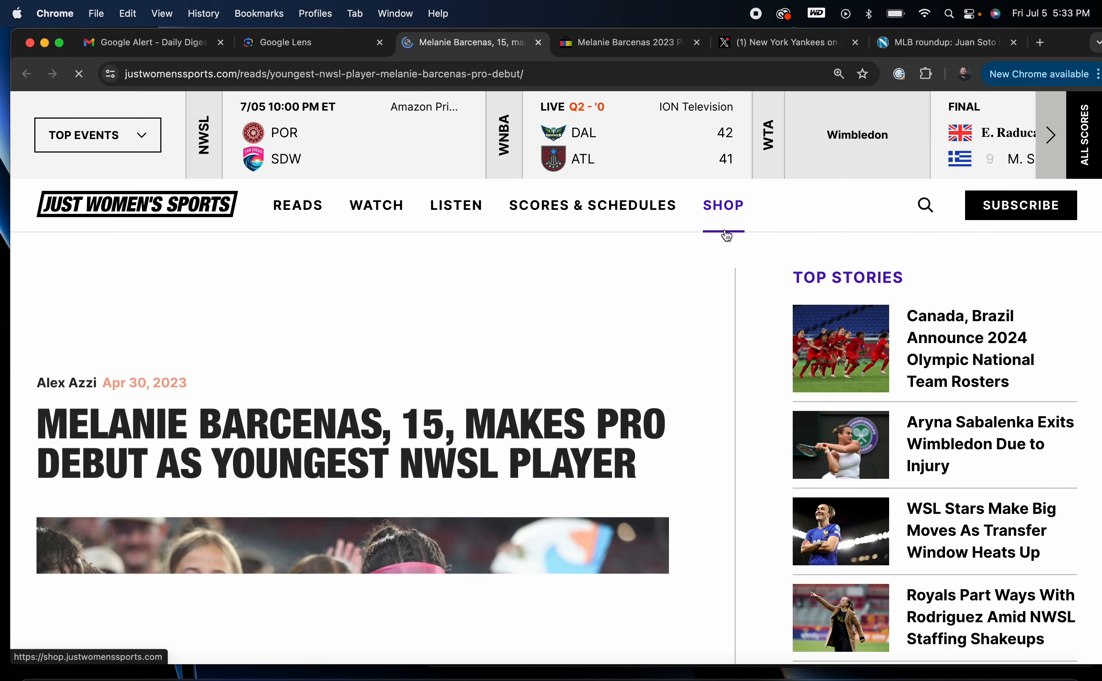
scroll(598, 534, down, 10)
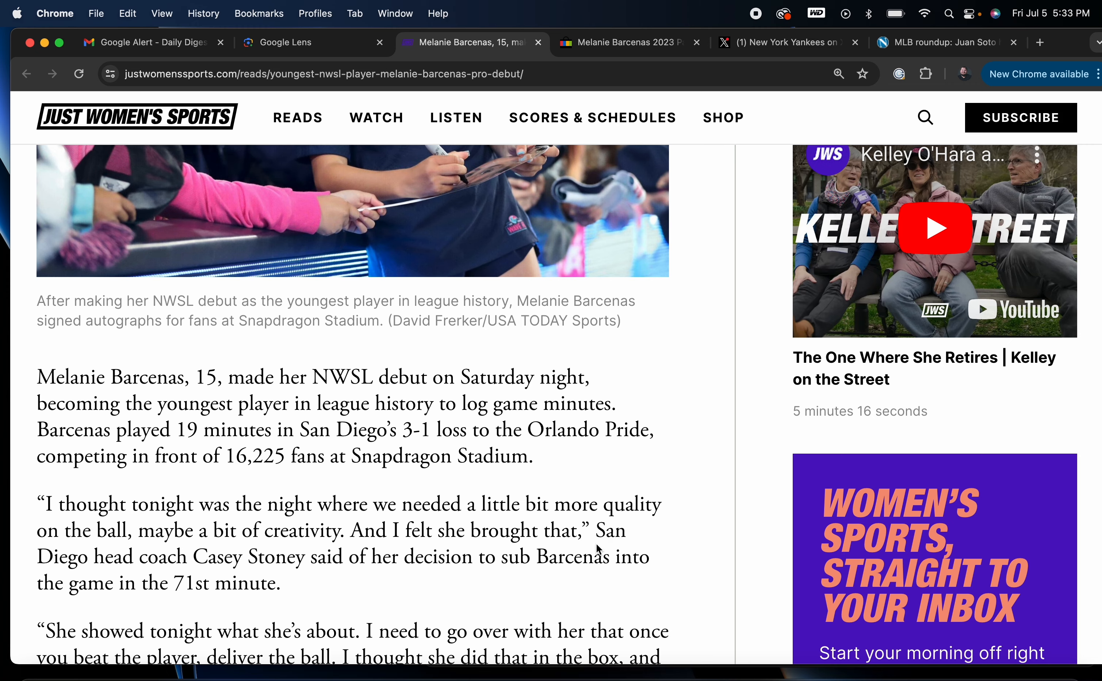
scroll(596, 543, up, 1)
drag(388, 341, 624, 340)
scroll(649, 446, up, 5)
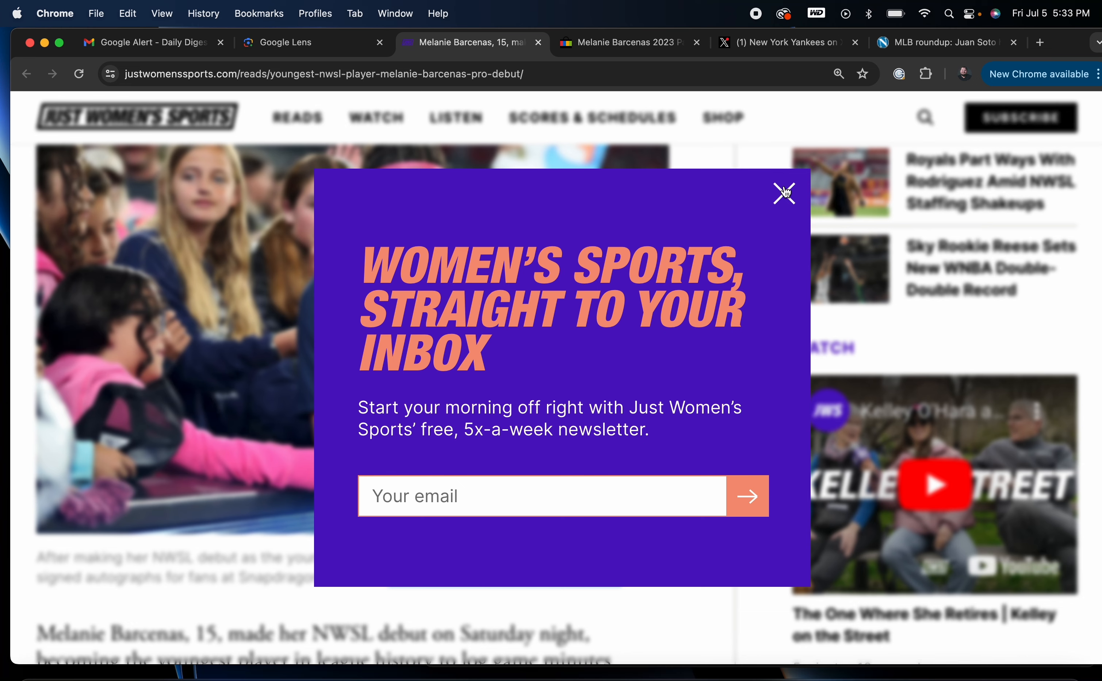
click(785, 193)
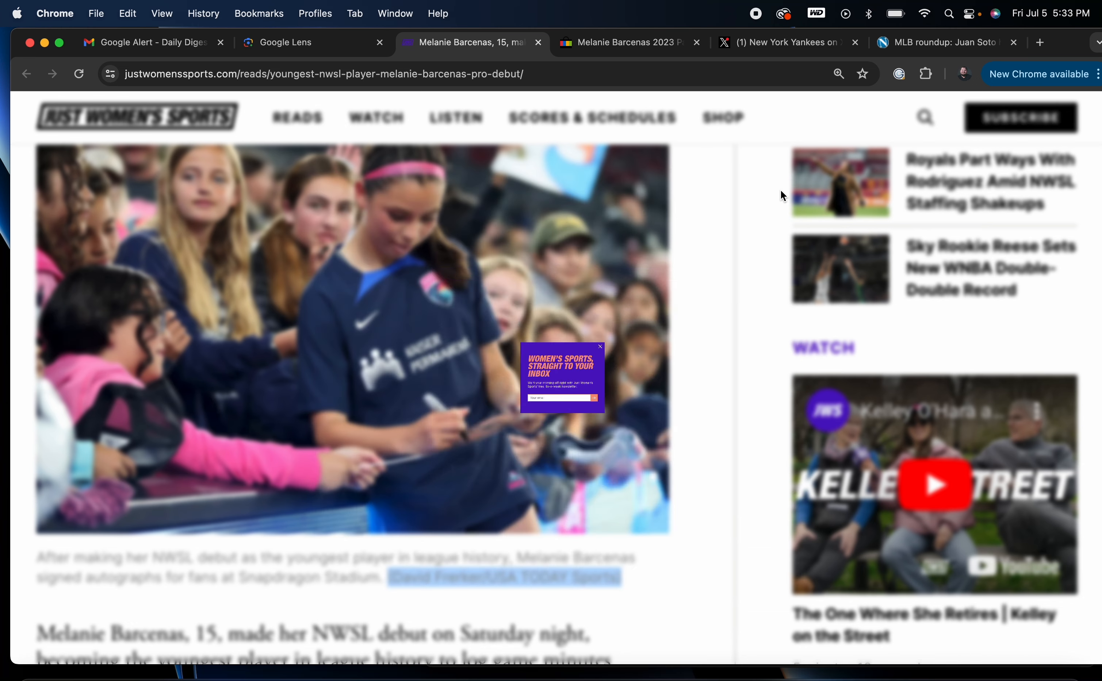